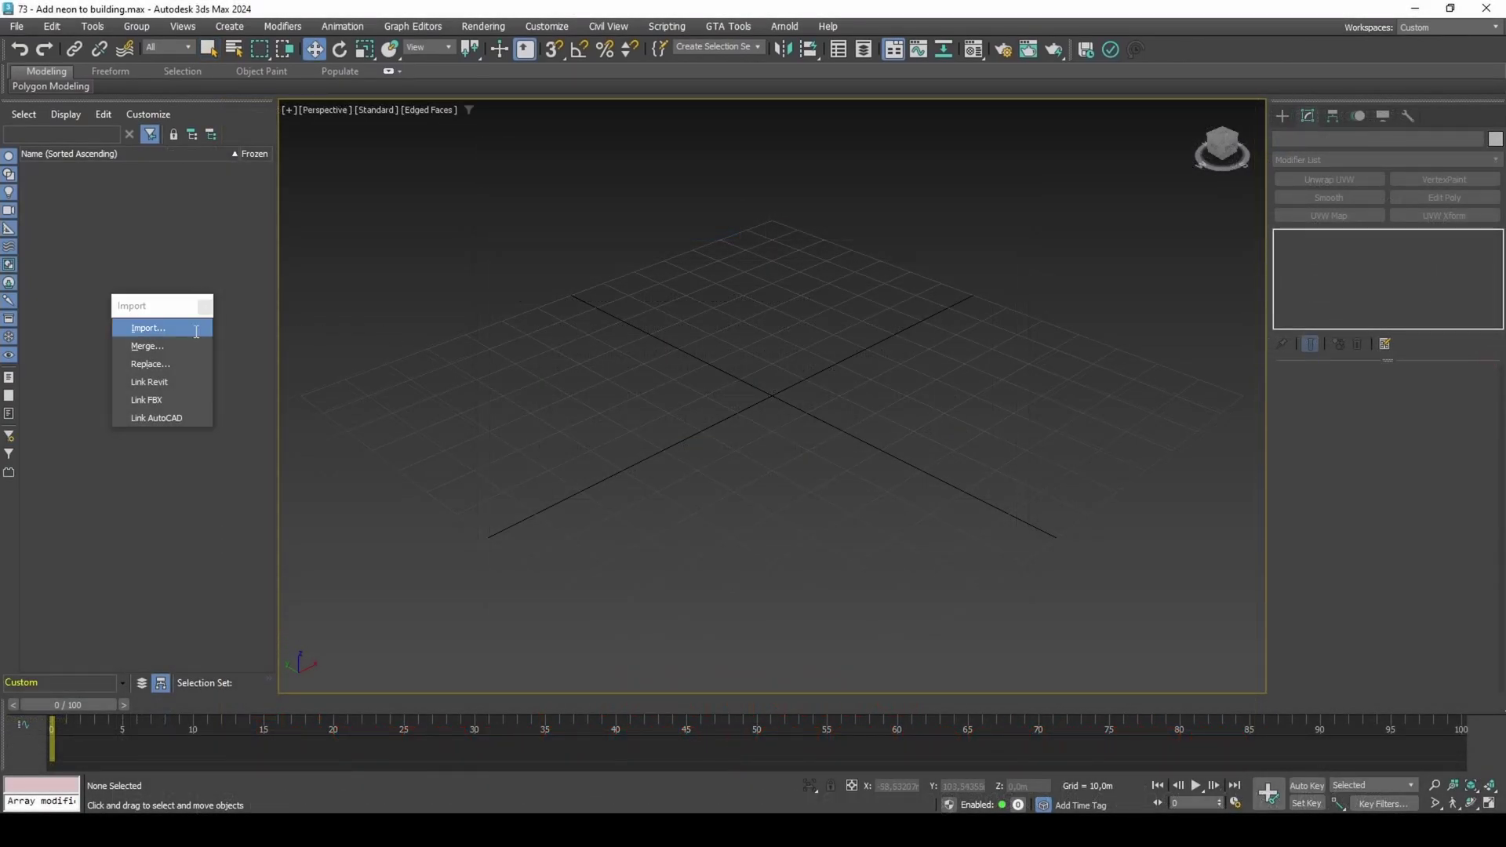
Import the building model lanofficeblok1.dff with frame hierarchy conversion and auto smooth at 45
{"action": "left_click", "coordinate": [199, 333]}
{"action": "type", "text": "lanofficeblok1.dff"}
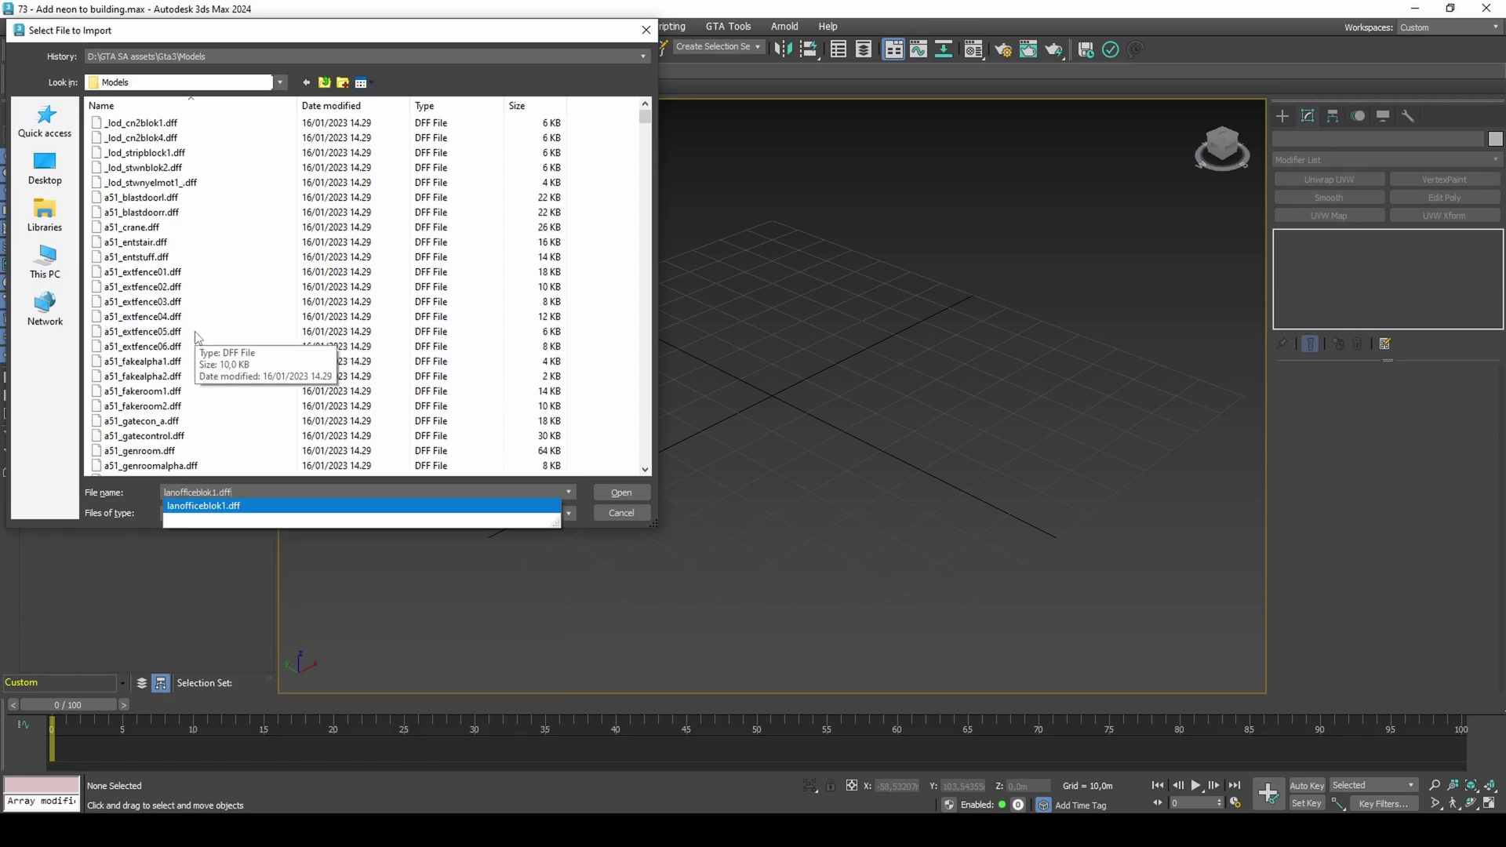
{"action": "key", "text": "Return"}
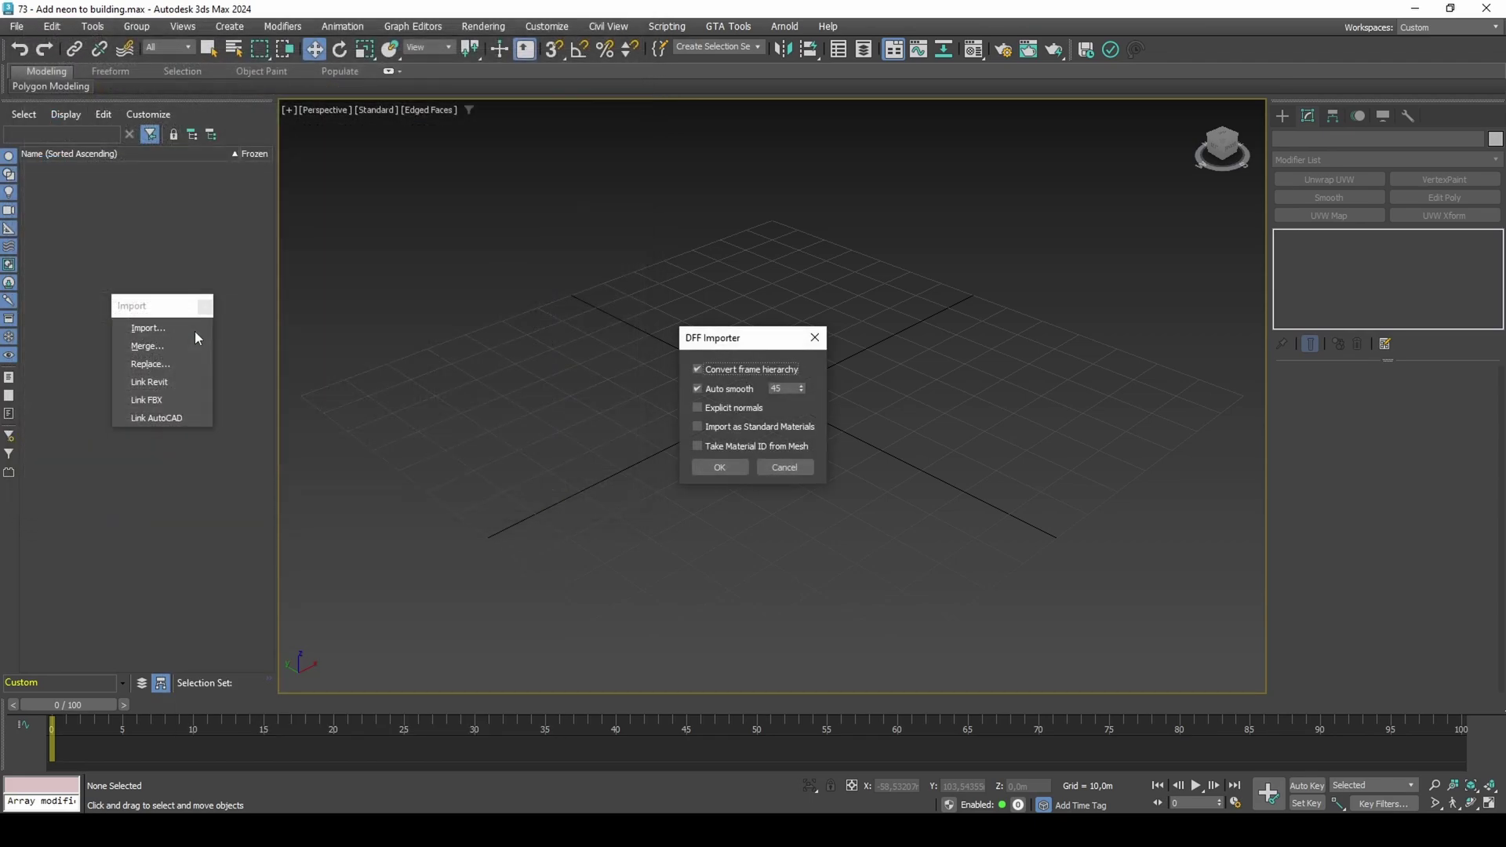
{"action": "left_click", "coordinate": [720, 466]}
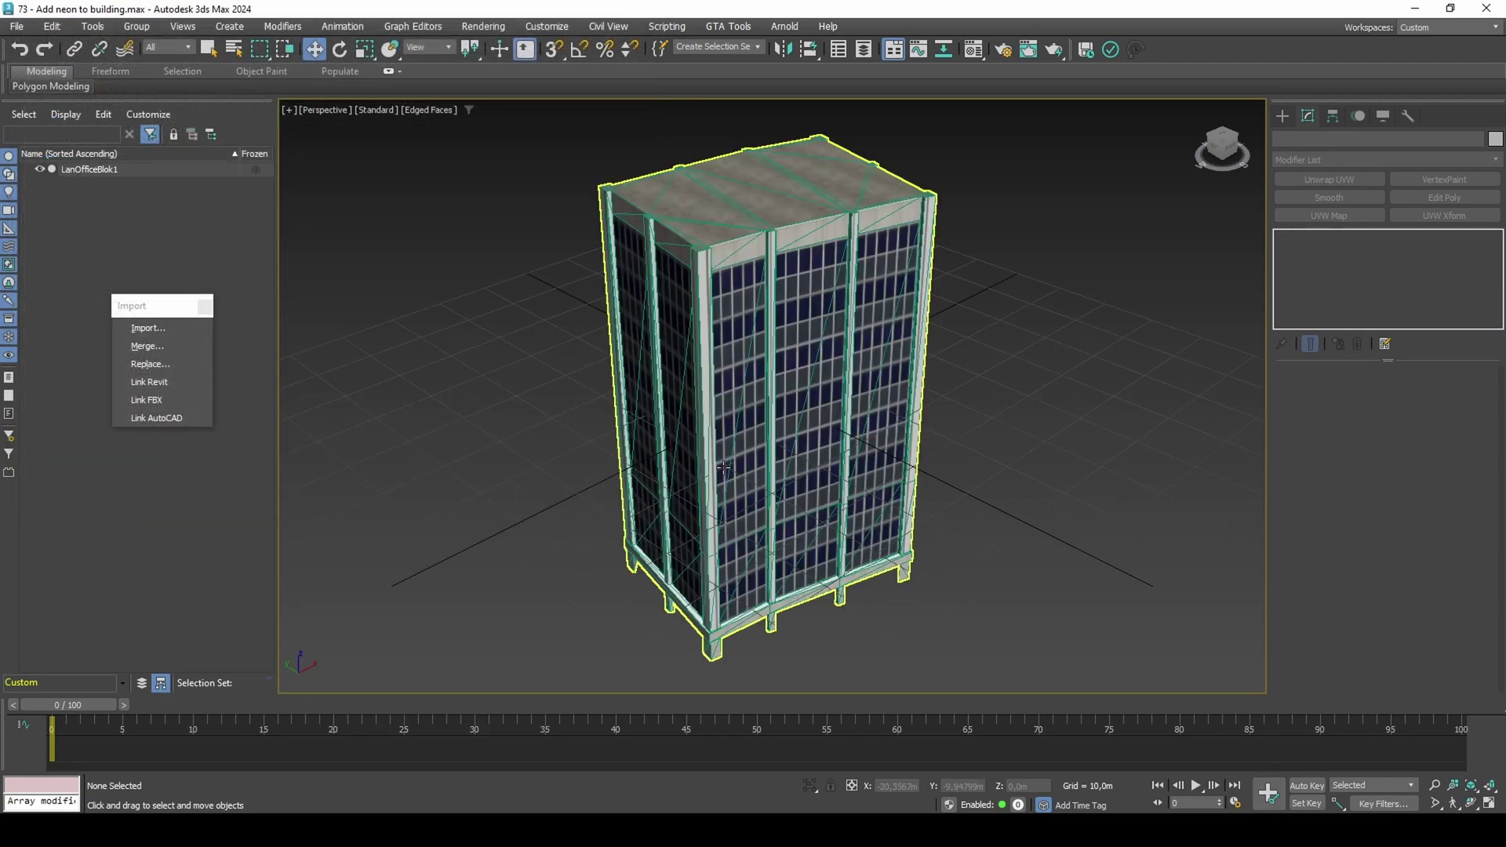
Import the canal_arch.dff model into the same scene
{"action": "left_click", "coordinate": [175, 331]}
{"action": "type", "text": "canal_arc"}
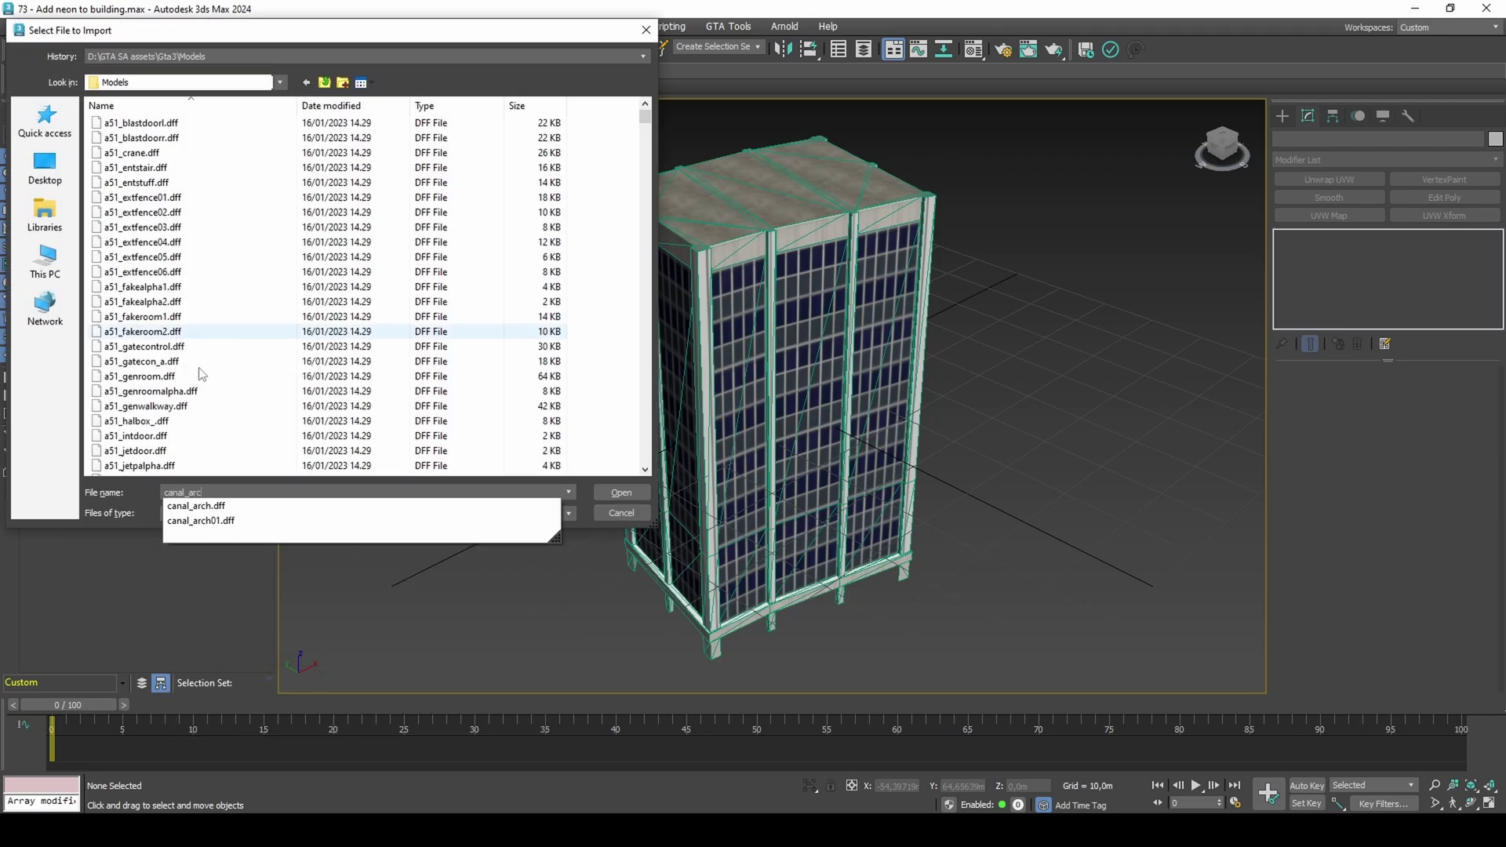
{"action": "scroll", "coordinate": [235, 406], "scroll_direction": "up", "scroll_amount": 2}
{"action": "left_click", "coordinate": [306, 506]}
{"action": "left_click", "coordinate": [631, 494]}
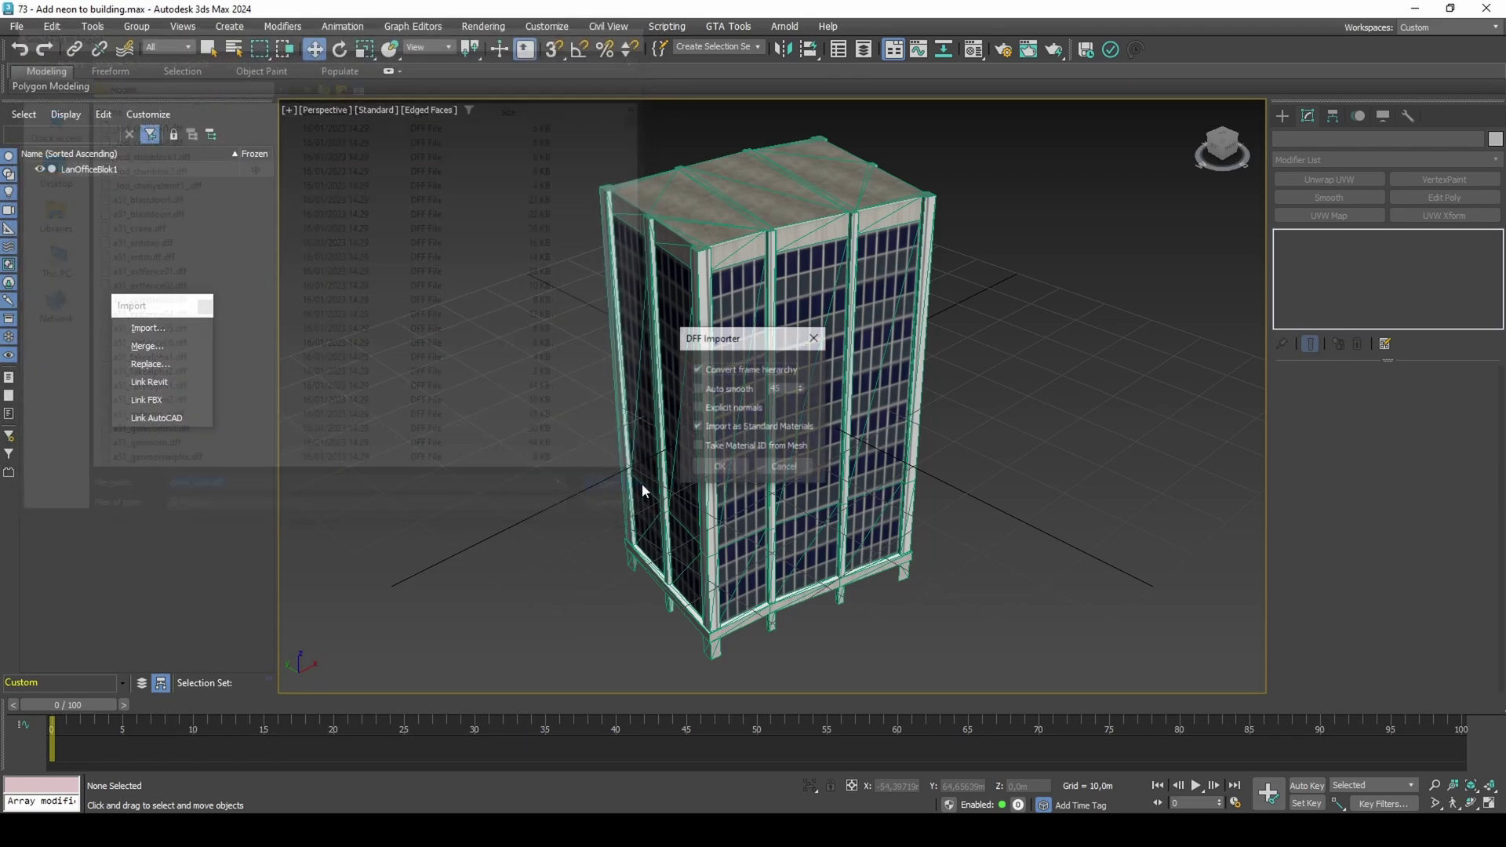
{"action": "left_click", "coordinate": [699, 467]}
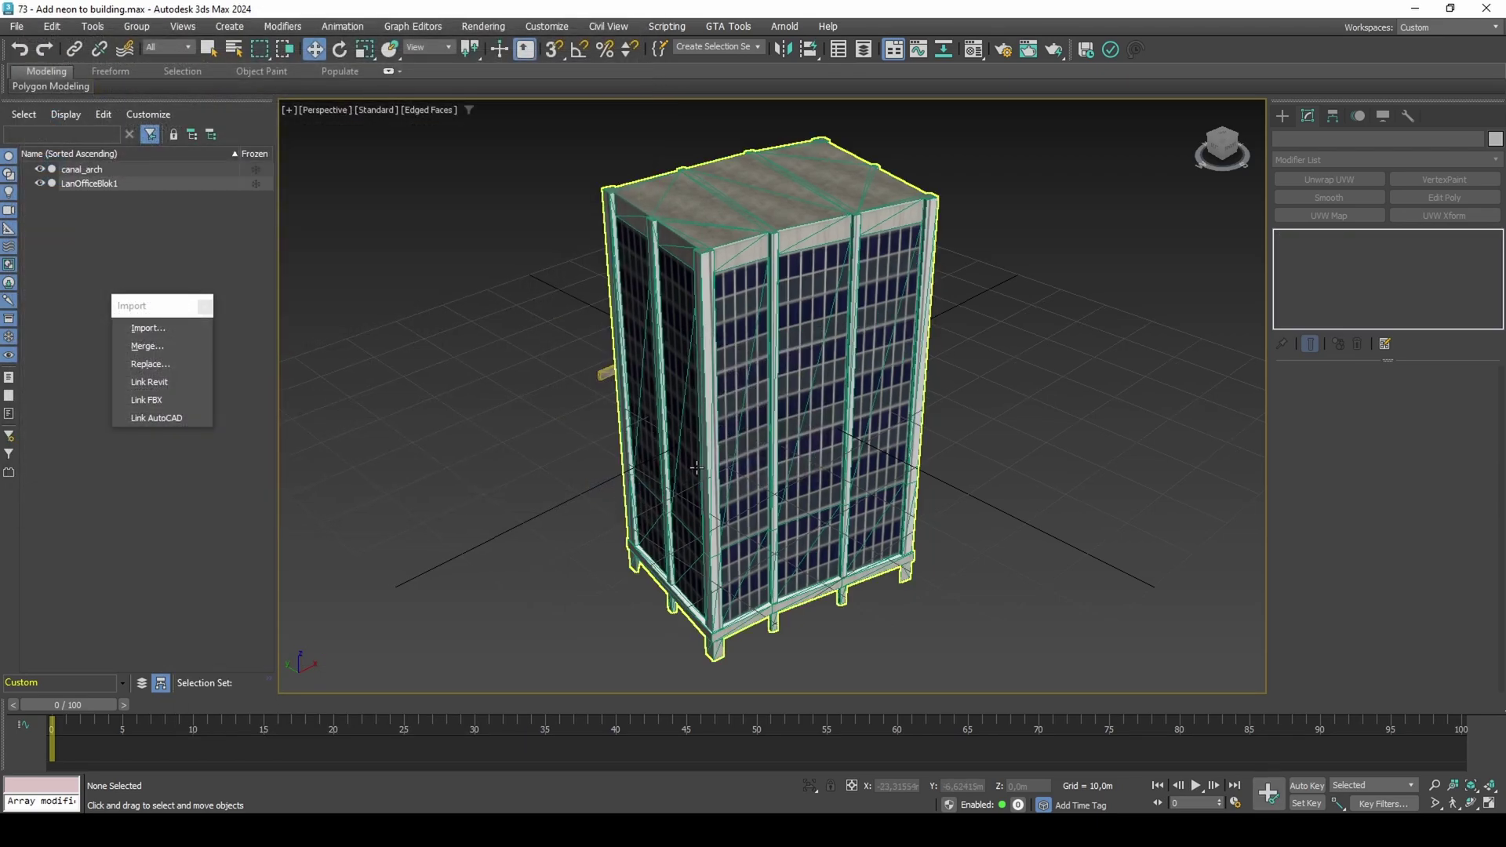
View the canal_arch model on its own, then hide it and show only the LanOfficeBlok1 building
{"action": "left_click", "coordinate": [39, 182]}
{"action": "key", "text": "z"}
{"action": "mouse_move", "coordinate": [751, 445]}
{"action": "middle_mouse_down", "text": "alt"}
{"action": "mouse_move", "coordinate": [548, 417]}
{"action": "mouse_move", "coordinate": [571, 437]}
{"action": "mouse_move", "coordinate": [745, 436]}
{"action": "middle_mouse_up", "text": "alt"}
{"action": "left_click", "coordinate": [39, 169]}
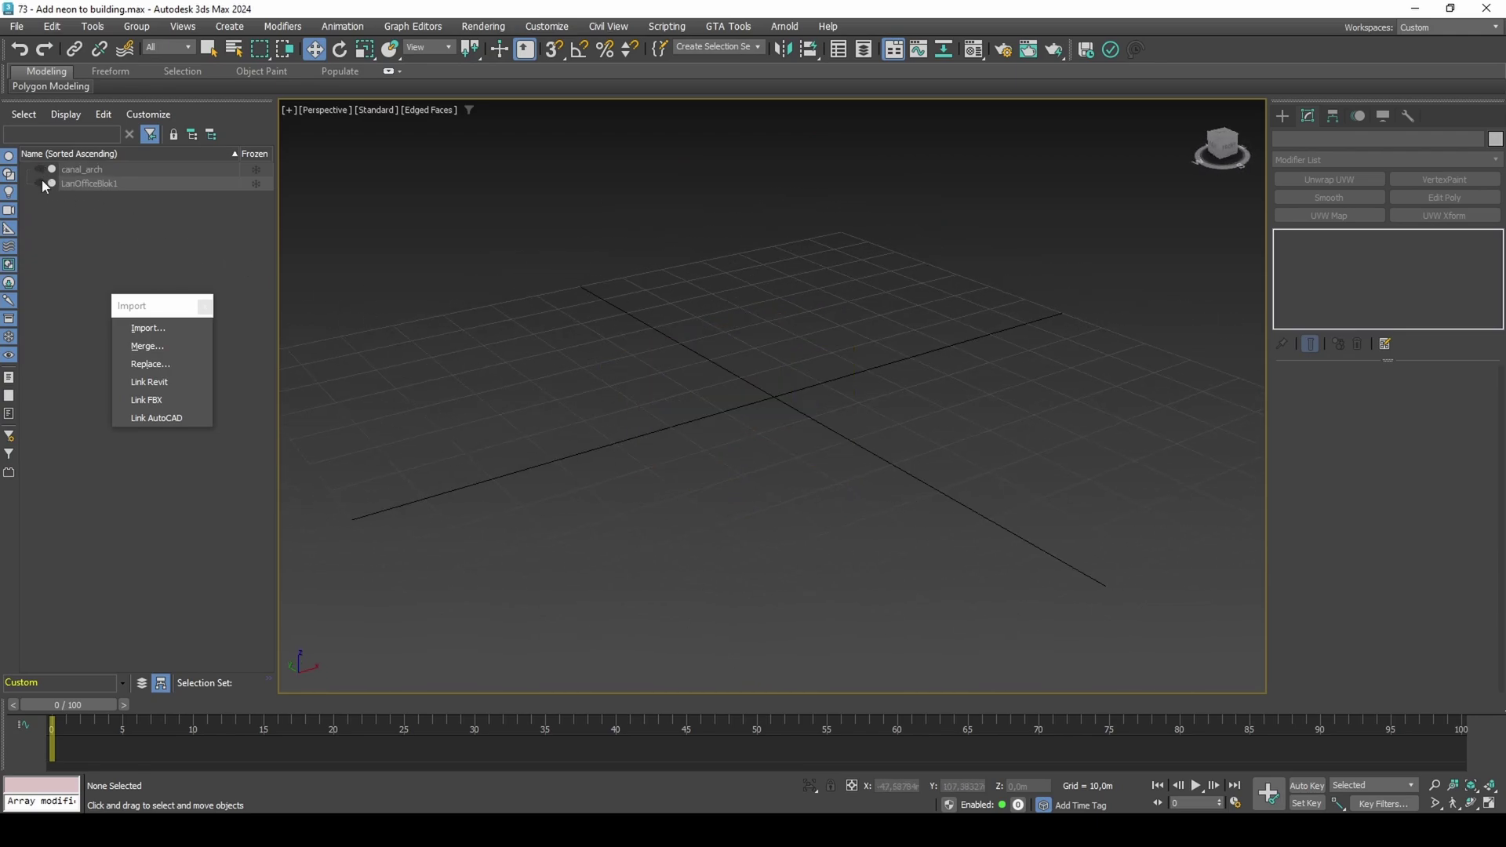
{"action": "left_click", "coordinate": [39, 183]}
Start a Line spline for tracing the building's roof, with 3D snapping turned on and set to vertices
{"action": "middle_click_drag", "start_coordinate": [869, 284], "coordinate": [926, 413]}
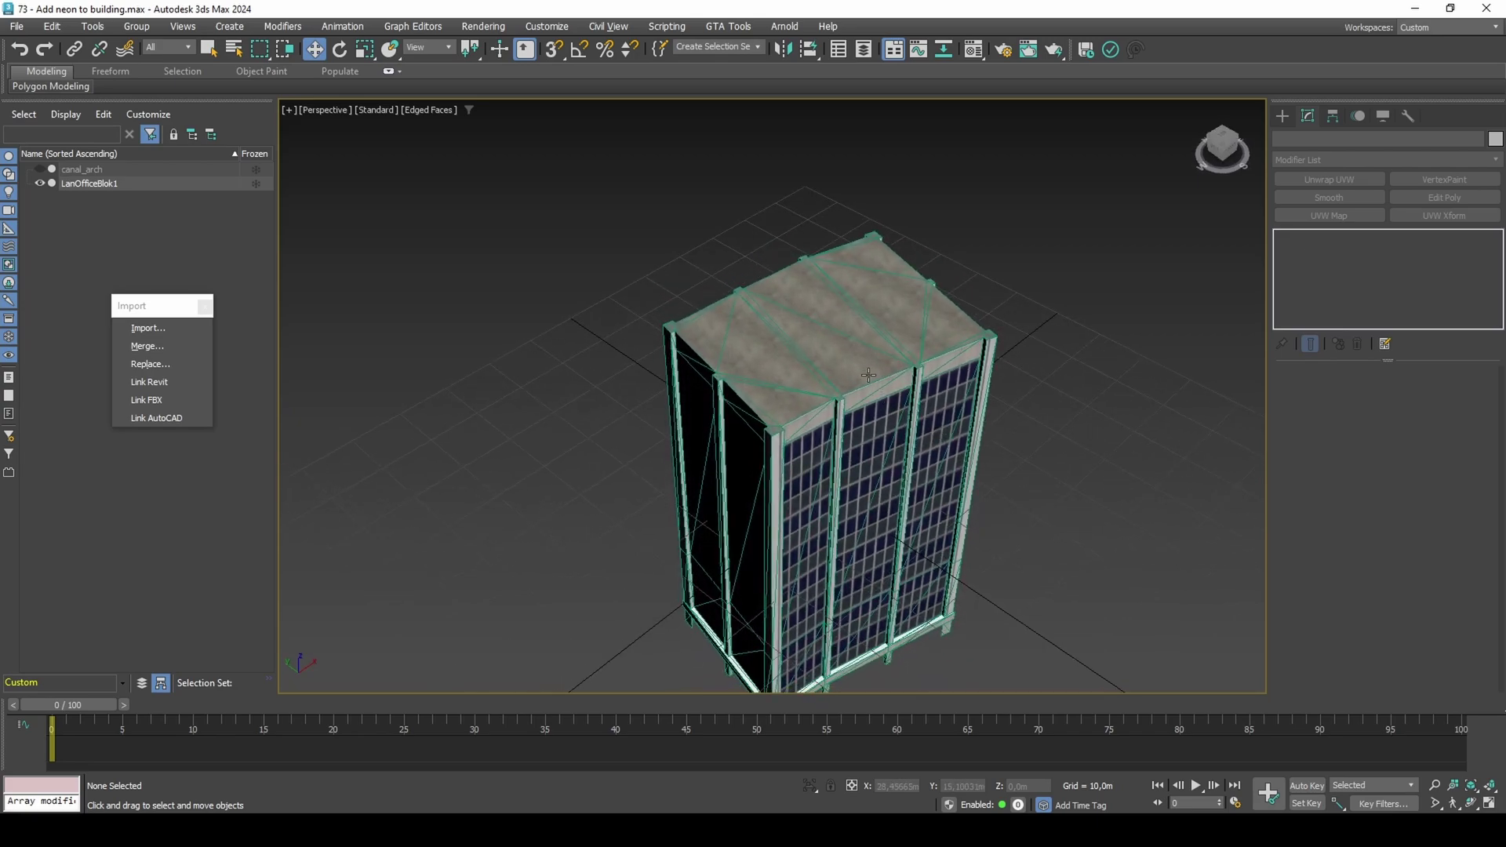
{"action": "scroll", "coordinate": [863, 396], "scroll_direction": "up", "scroll_amount": 5}
{"action": "key", "text": "F4"}
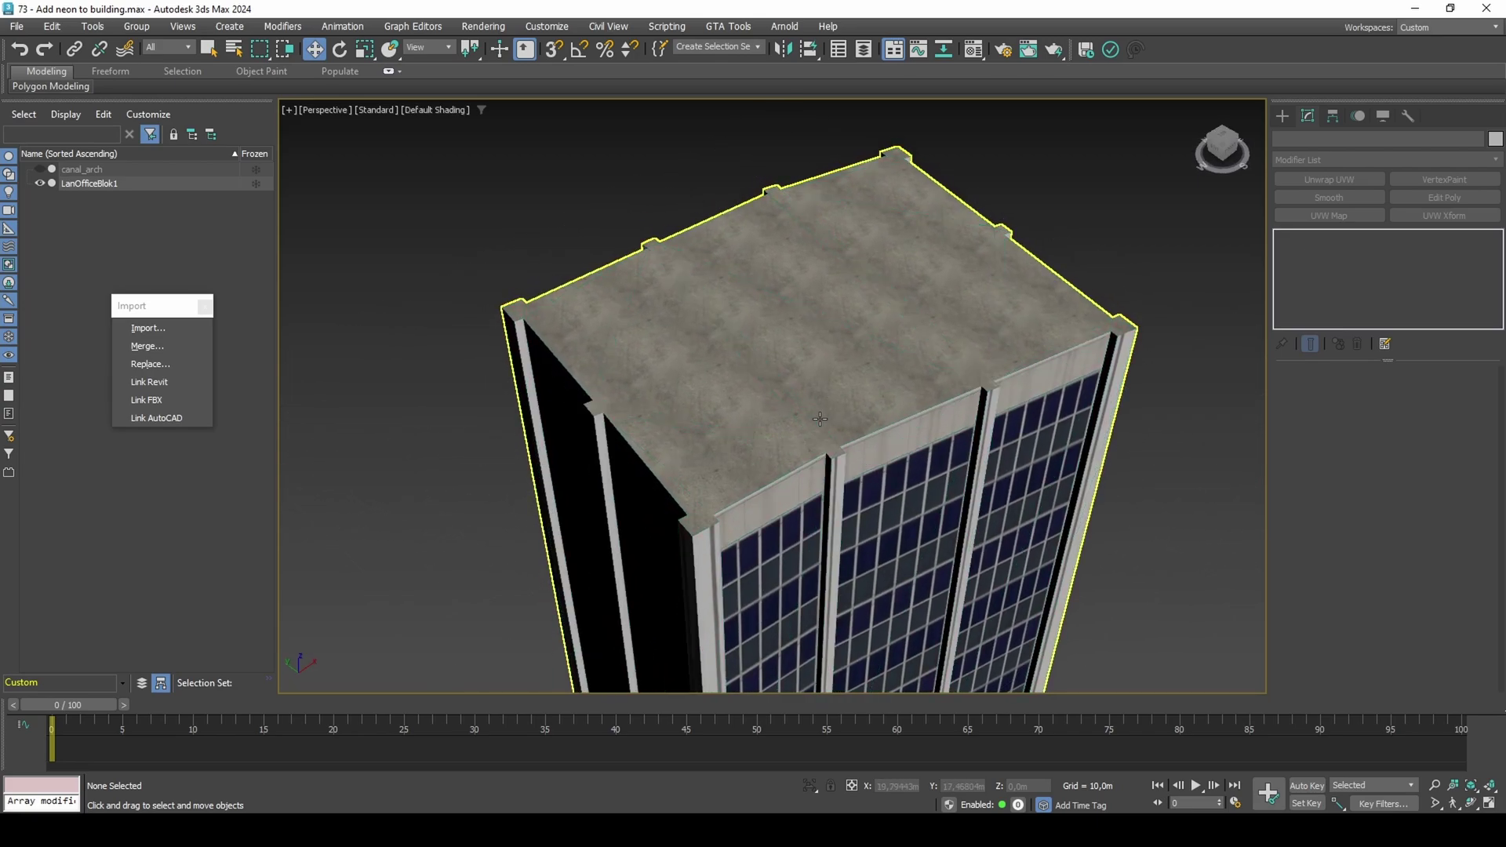
{"action": "left_click", "coordinate": [831, 411]}
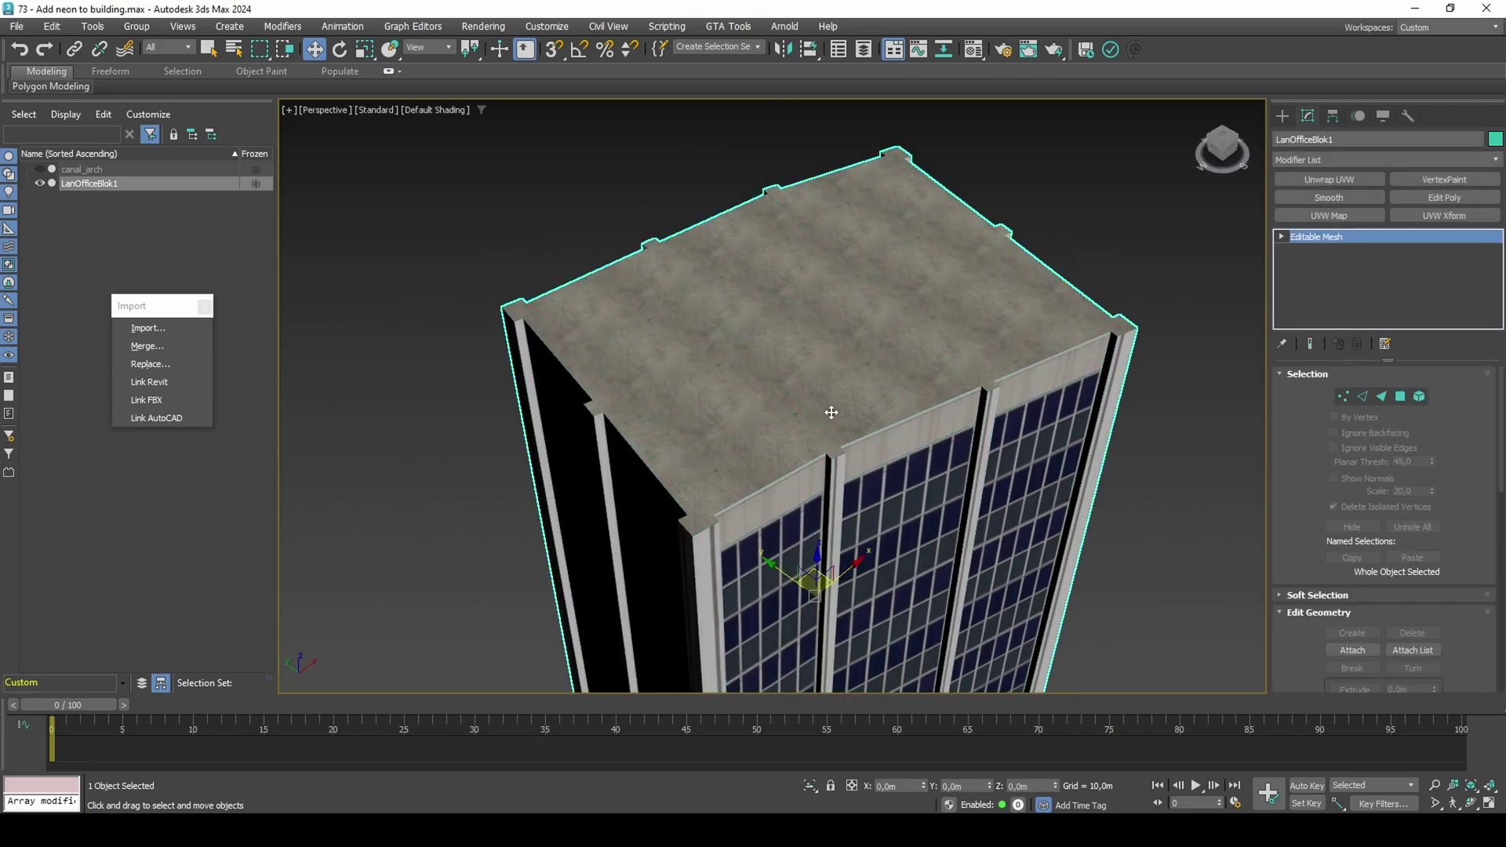
{"action": "left_click", "coordinate": [1287, 121]}
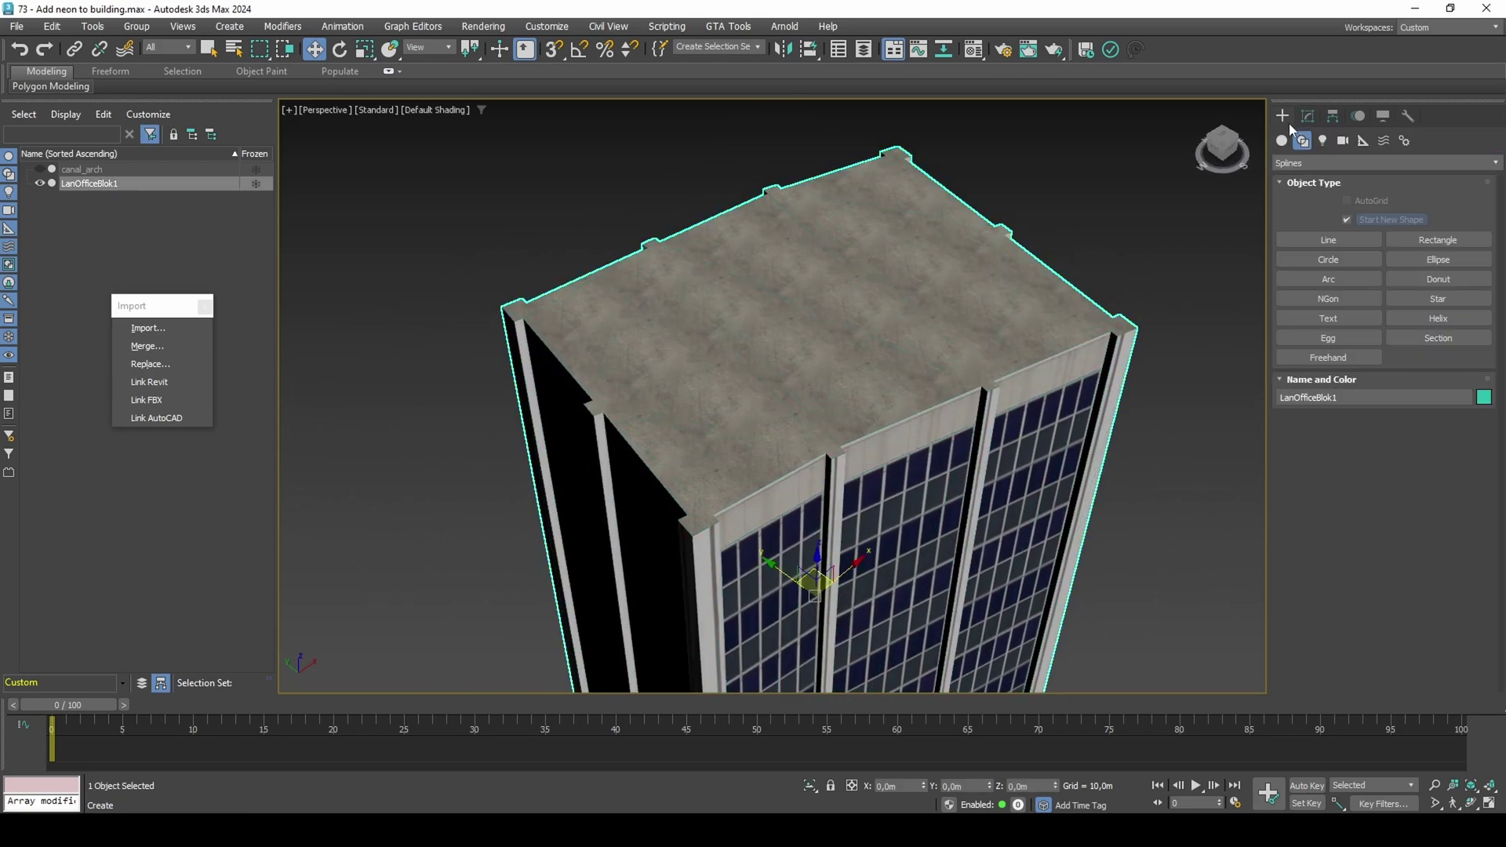
{"action": "left_click", "coordinate": [1328, 239]}
{"action": "key", "text": "s"}
{"action": "right_click", "coordinate": [552, 50]}
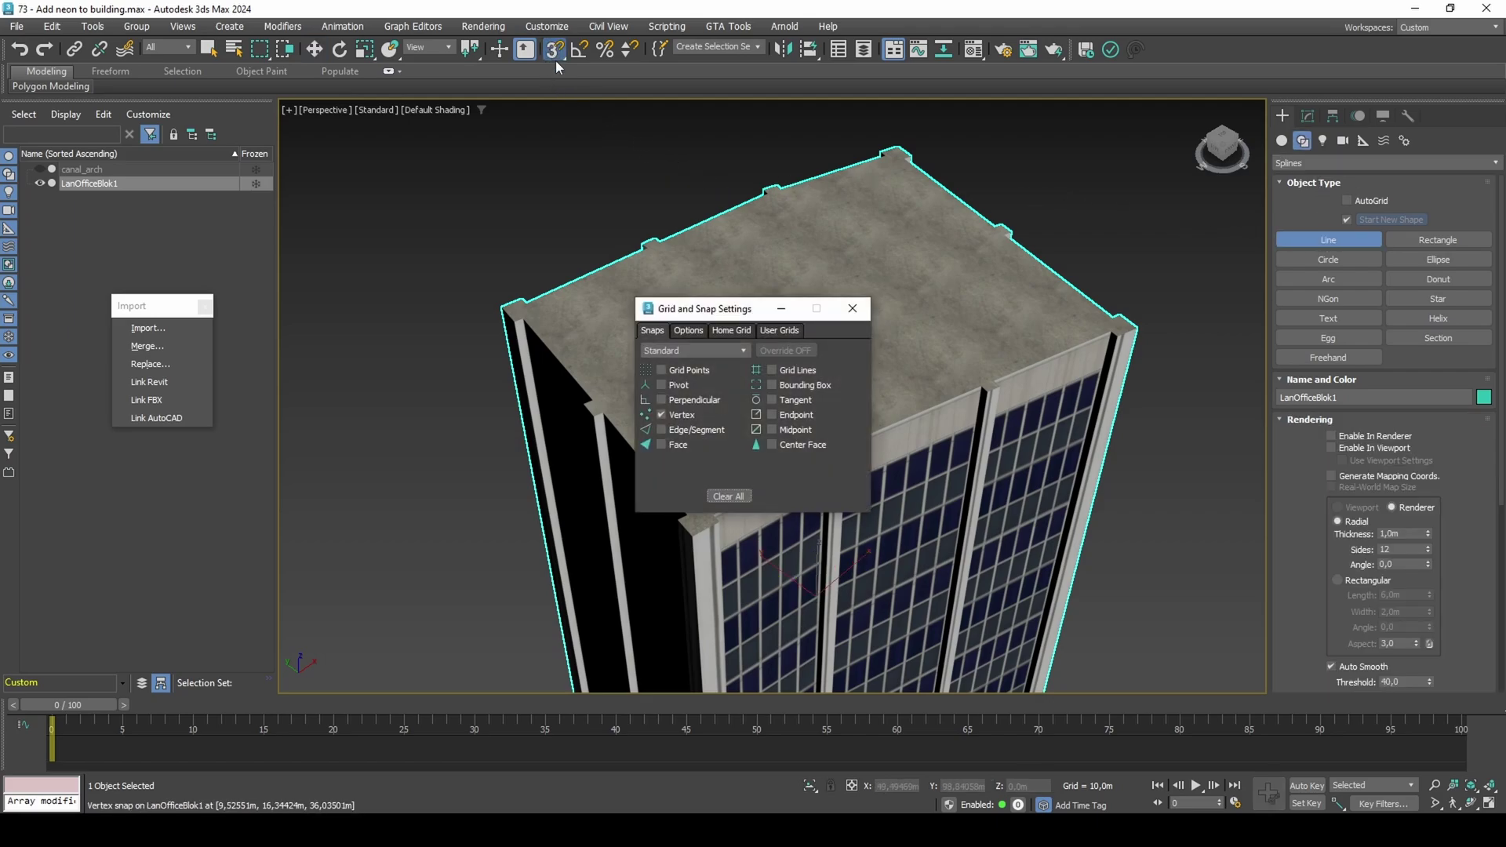
{"action": "left_click", "coordinate": [852, 308]}
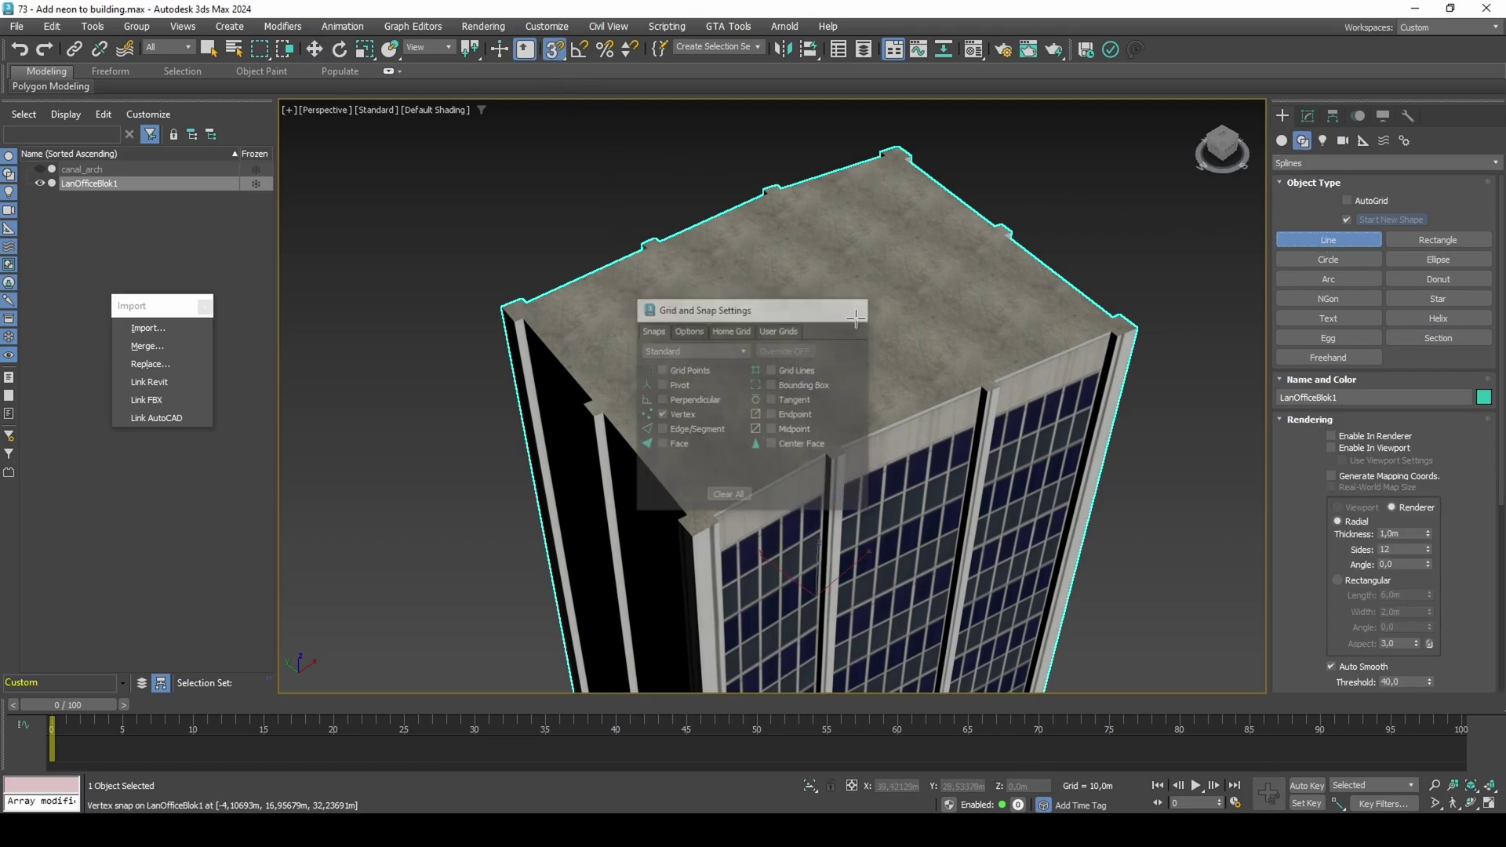
Trace the roof's front edge with line points snapped to its vertices, following each pillar from the near corner to the far corner
{"action": "scroll", "coordinate": [694, 494], "scroll_direction": "up", "scroll_amount": 4}
{"action": "left_click", "coordinate": [696, 487]}
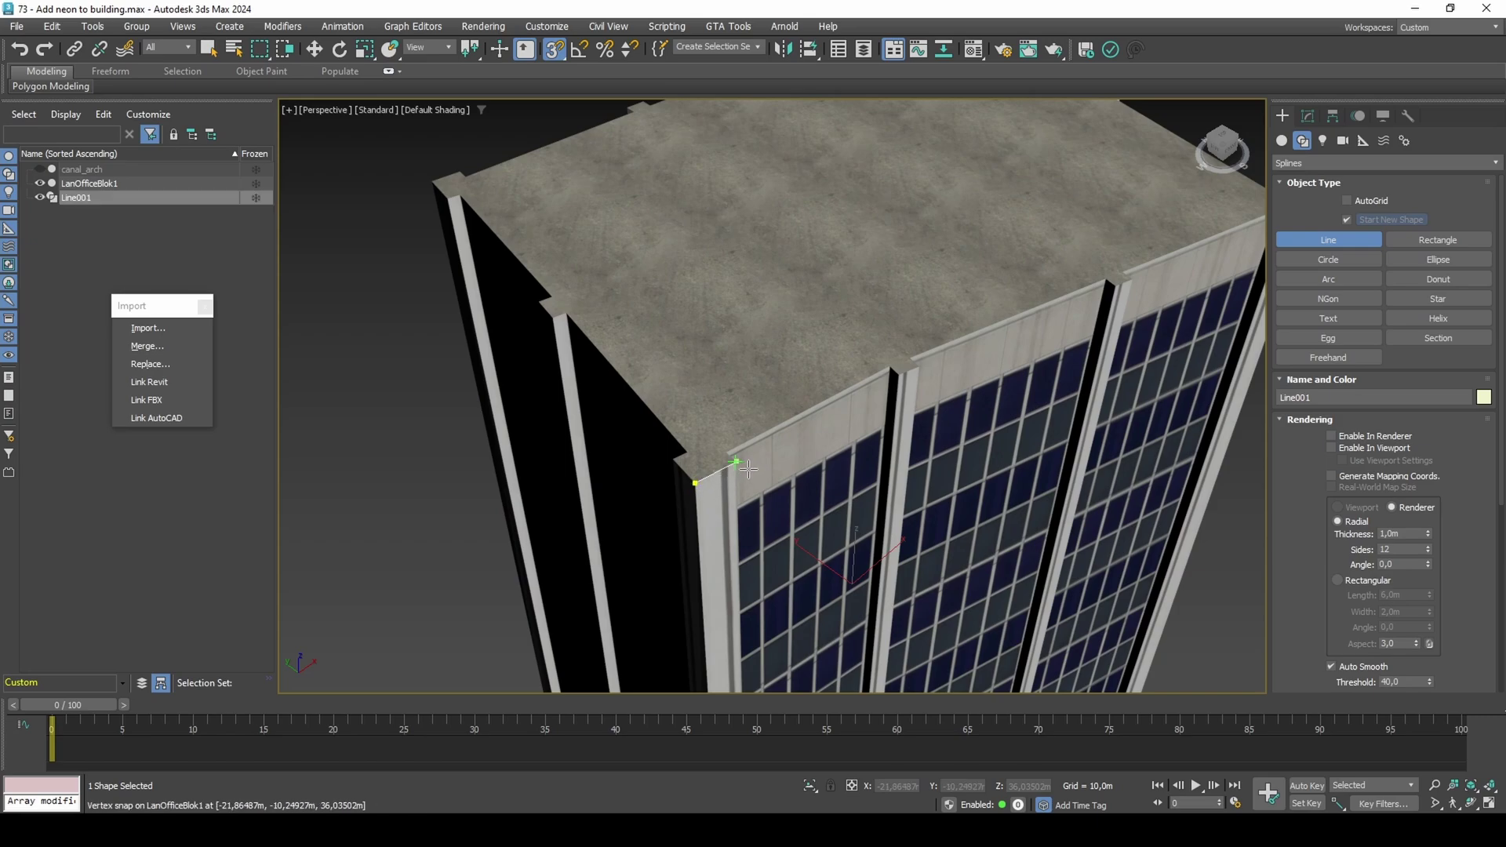
{"action": "left_click", "coordinate": [724, 447]}
{"action": "left_click", "coordinate": [727, 453]}
{"action": "key", "text": "F4"}
{"action": "left_click", "coordinate": [889, 365]}
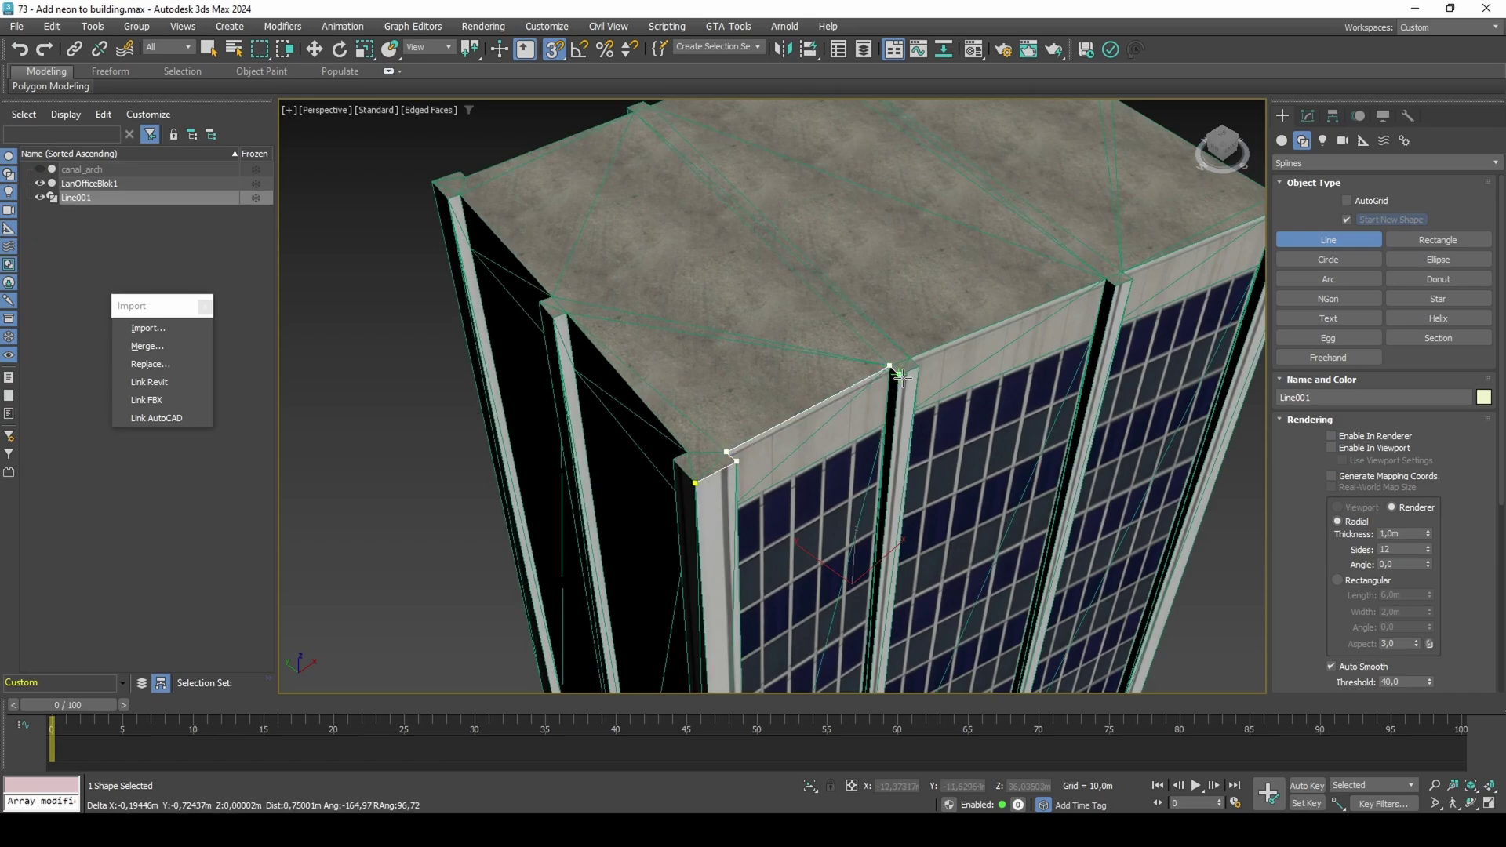
{"action": "left_click", "coordinate": [898, 374]}
{"action": "left_click", "coordinate": [910, 358]}
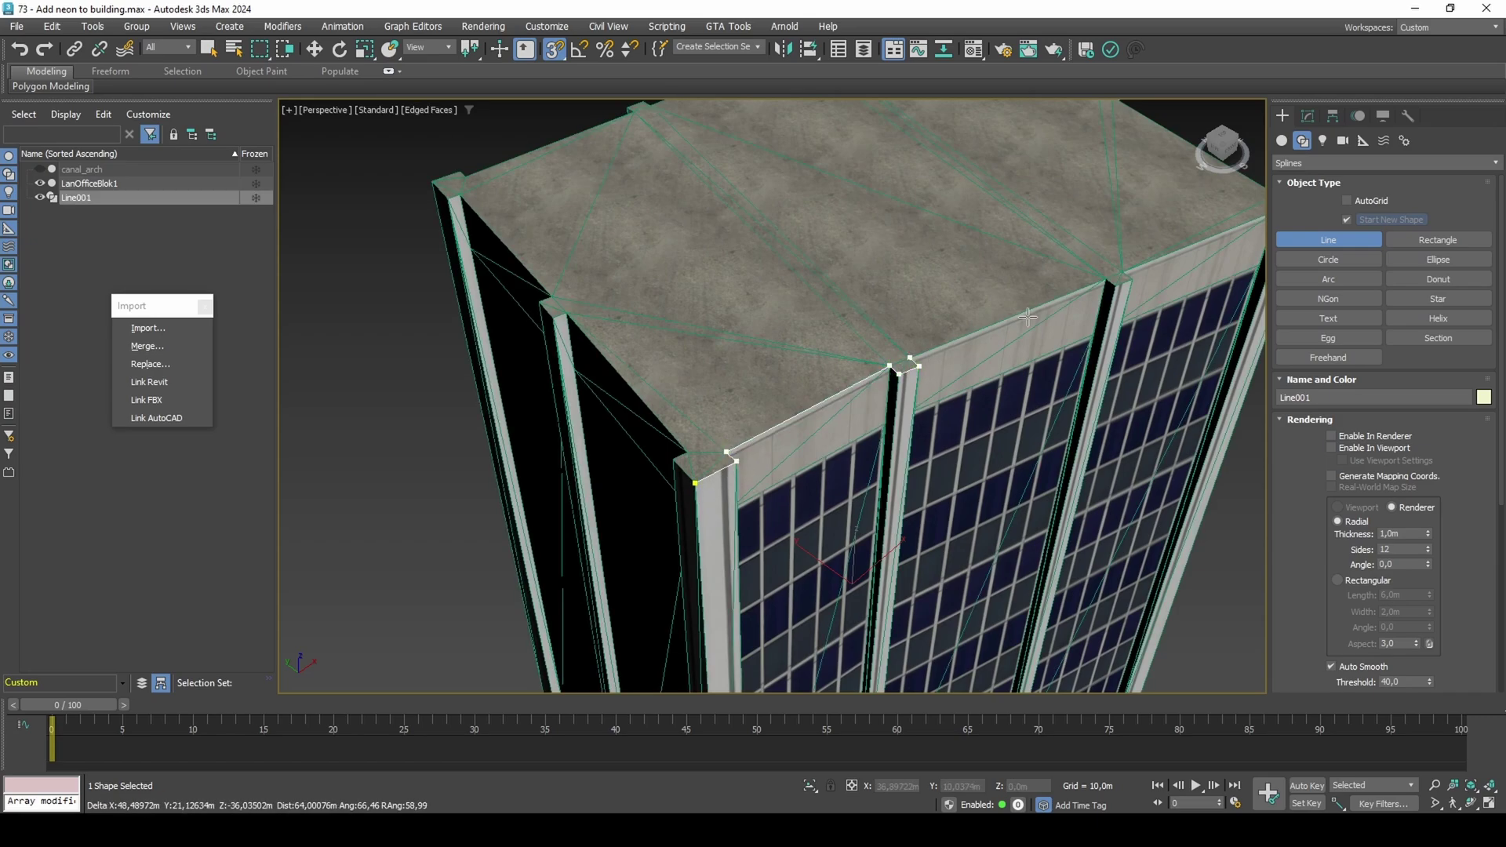
{"action": "left_click", "coordinate": [1121, 270]}
{"action": "middle_click_drag", "start_coordinate": [1121, 270], "coordinate": [1014, 364]}
{"action": "left_click", "coordinate": [1176, 291]}
{"action": "left_click", "coordinate": [1210, 285]}
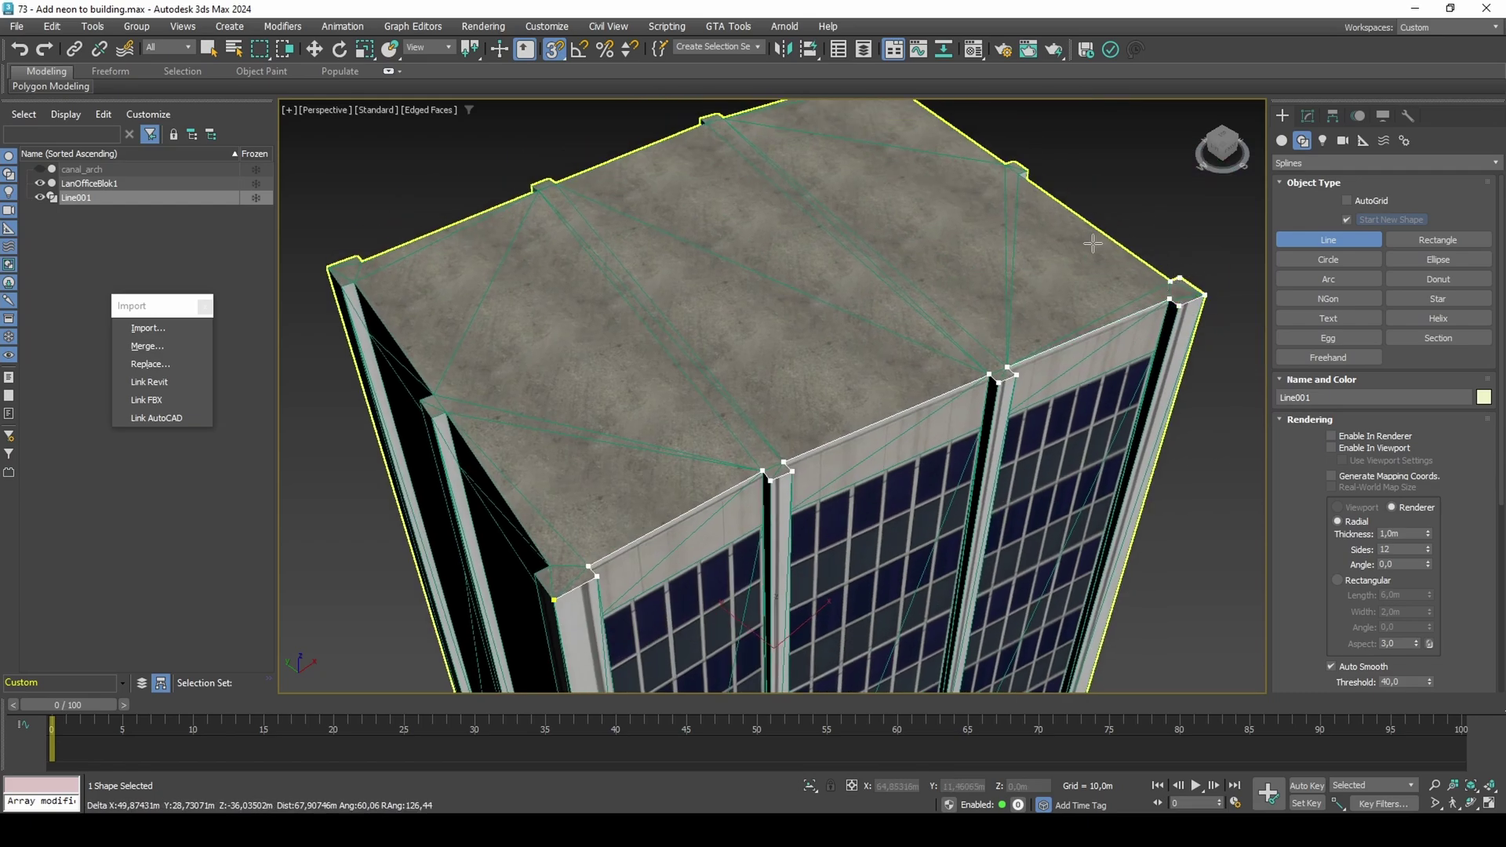
Continue the line through the pillar vertices along the remaining roof edges and close the spline at its starting corner
{"action": "left_click", "coordinate": [1021, 160]}
{"action": "middle_click_drag", "start_coordinate": [1020, 149], "coordinate": [1030, 237]}
{"action": "left_click", "coordinate": [737, 181]}
{"action": "left_click", "coordinate": [570, 252]}
{"action": "left_click", "coordinate": [345, 343]}
{"action": "left_click", "coordinate": [359, 364]}
{"action": "left_click", "coordinate": [452, 481]}
{"action": "middle_click_drag", "start_coordinate": [553, 562], "coordinate": [546, 452]}
{"action": "left_click", "coordinate": [567, 522]}
{"action": "left_click", "coordinate": [552, 529]}
{"action": "left_click", "coordinate": [572, 554]}
{"action": "left_click", "coordinate": [724, 432]}
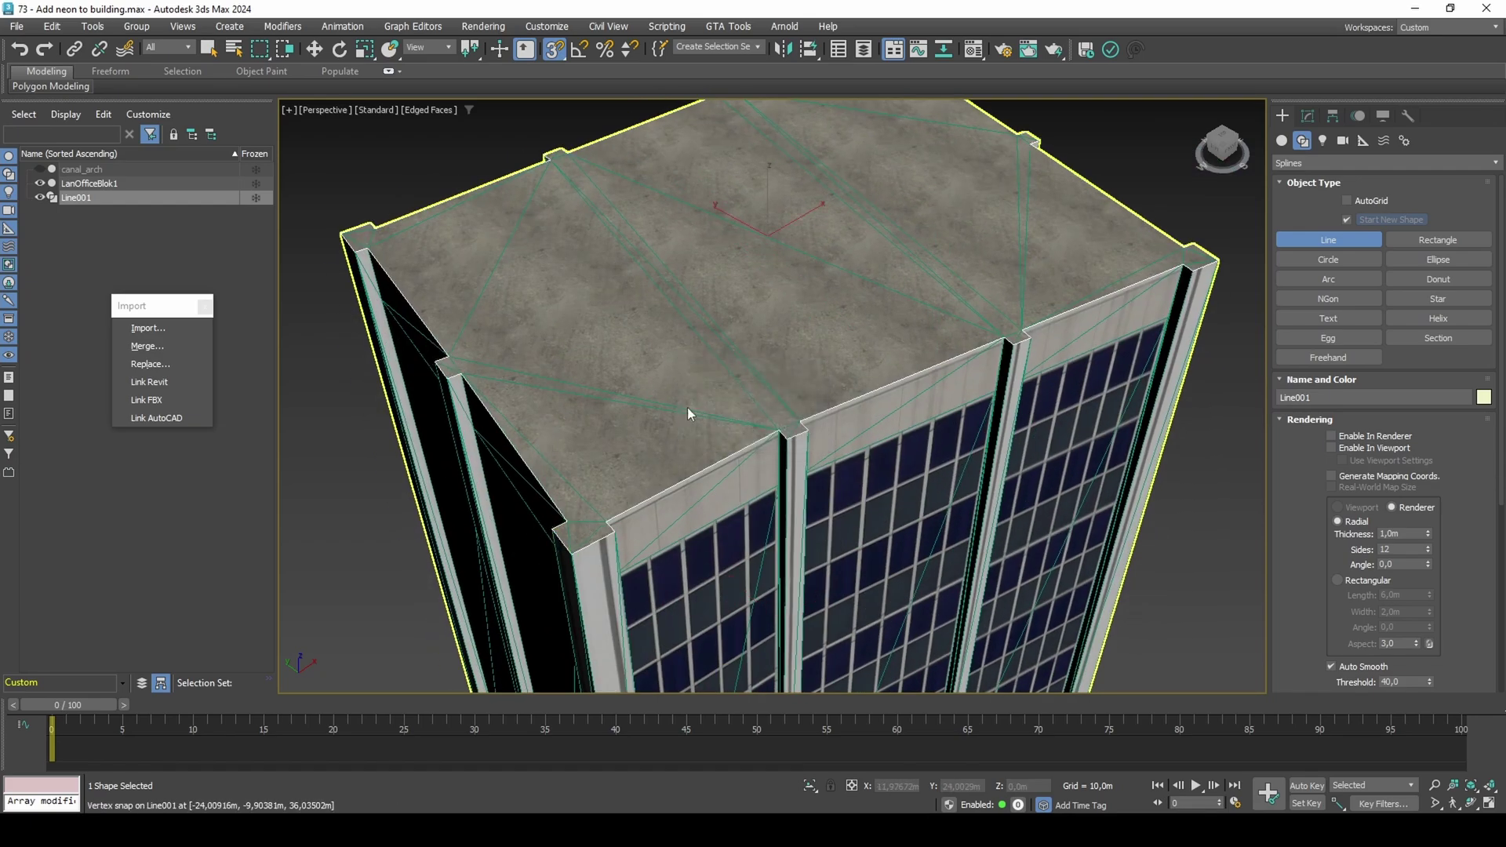
Turn off snapping and hide the traced roof outline spline
{"action": "key", "text": "w"}
{"action": "key", "text": "s"}
{"action": "key", "text": "alt+h"}
Add an Edit Poly modifier to the building, select the roof polygons by material ID 1 and delete them
{"action": "left_click", "coordinate": [762, 339]}
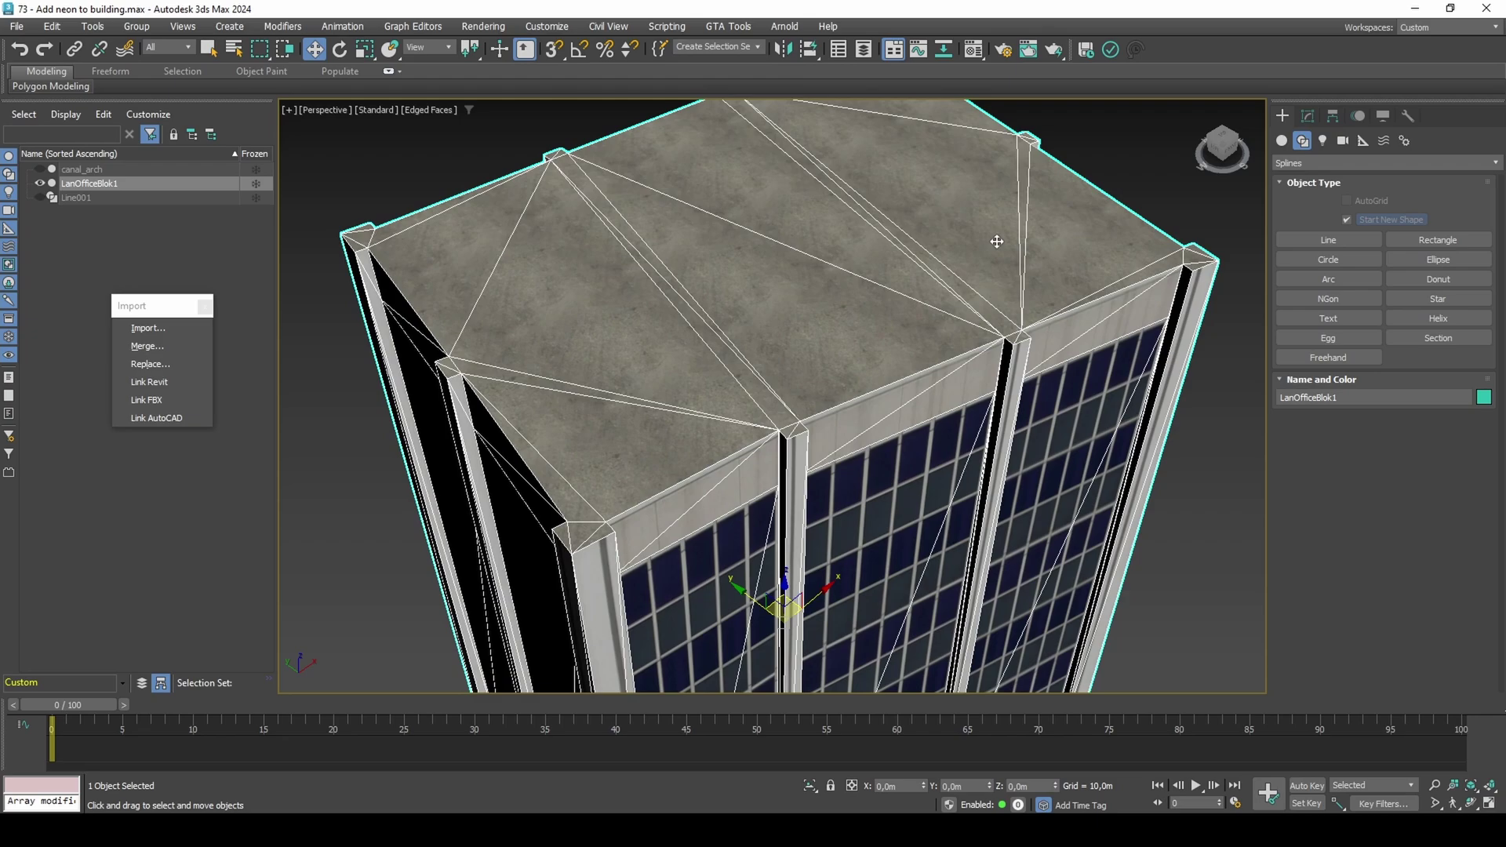
{"action": "left_click", "coordinate": [1307, 115]}
{"action": "left_click", "coordinate": [1443, 197]}
{"action": "key", "text": "4"}
{"action": "left_click", "coordinate": [896, 269]}
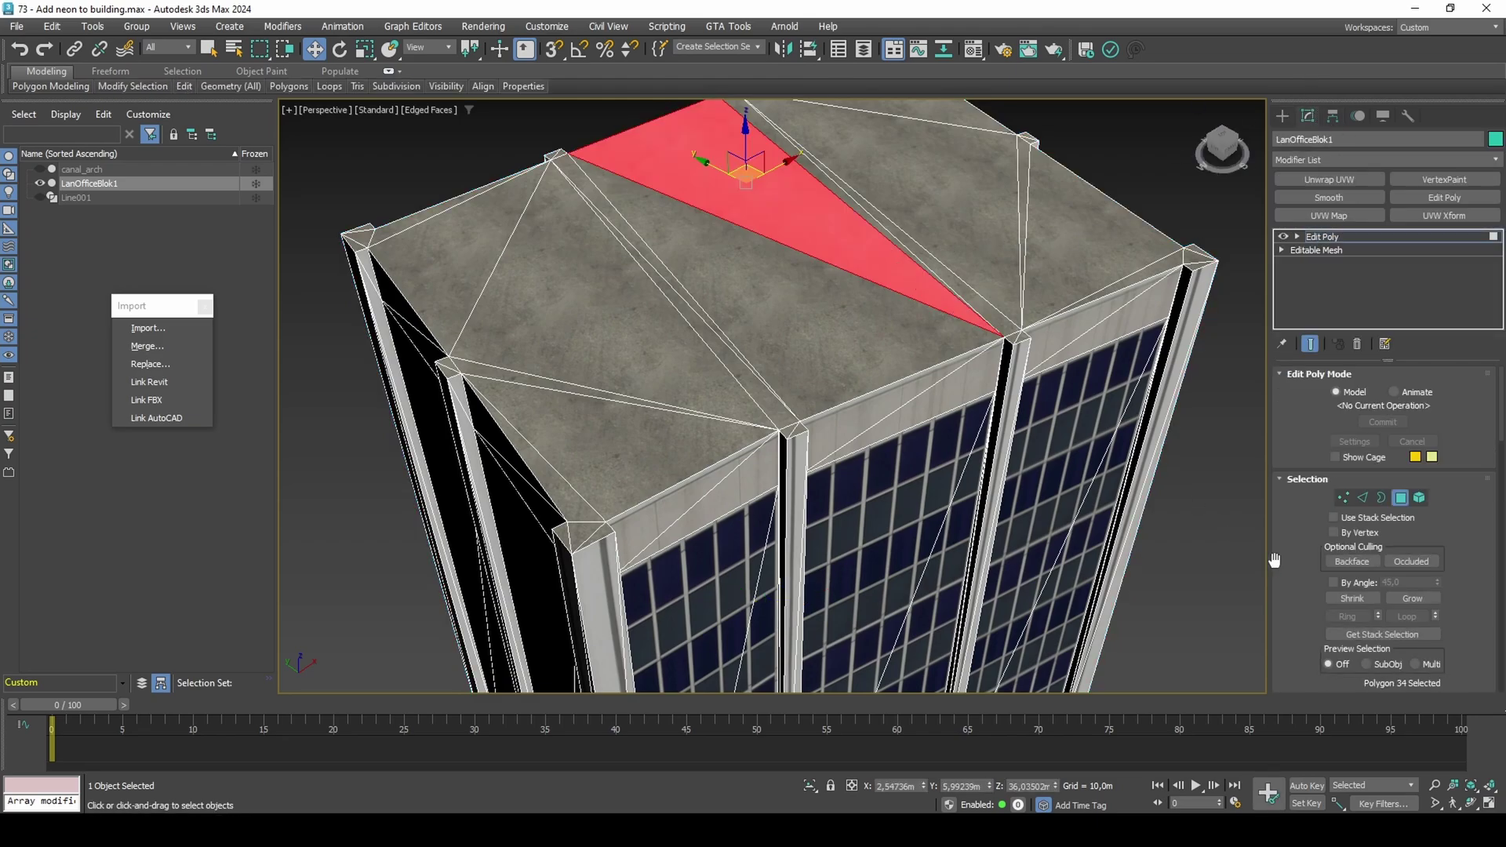
{"action": "scroll", "coordinate": [1275, 560], "scroll_direction": "down", "scroll_amount": 8}
{"action": "left_click", "coordinate": [1350, 573]}
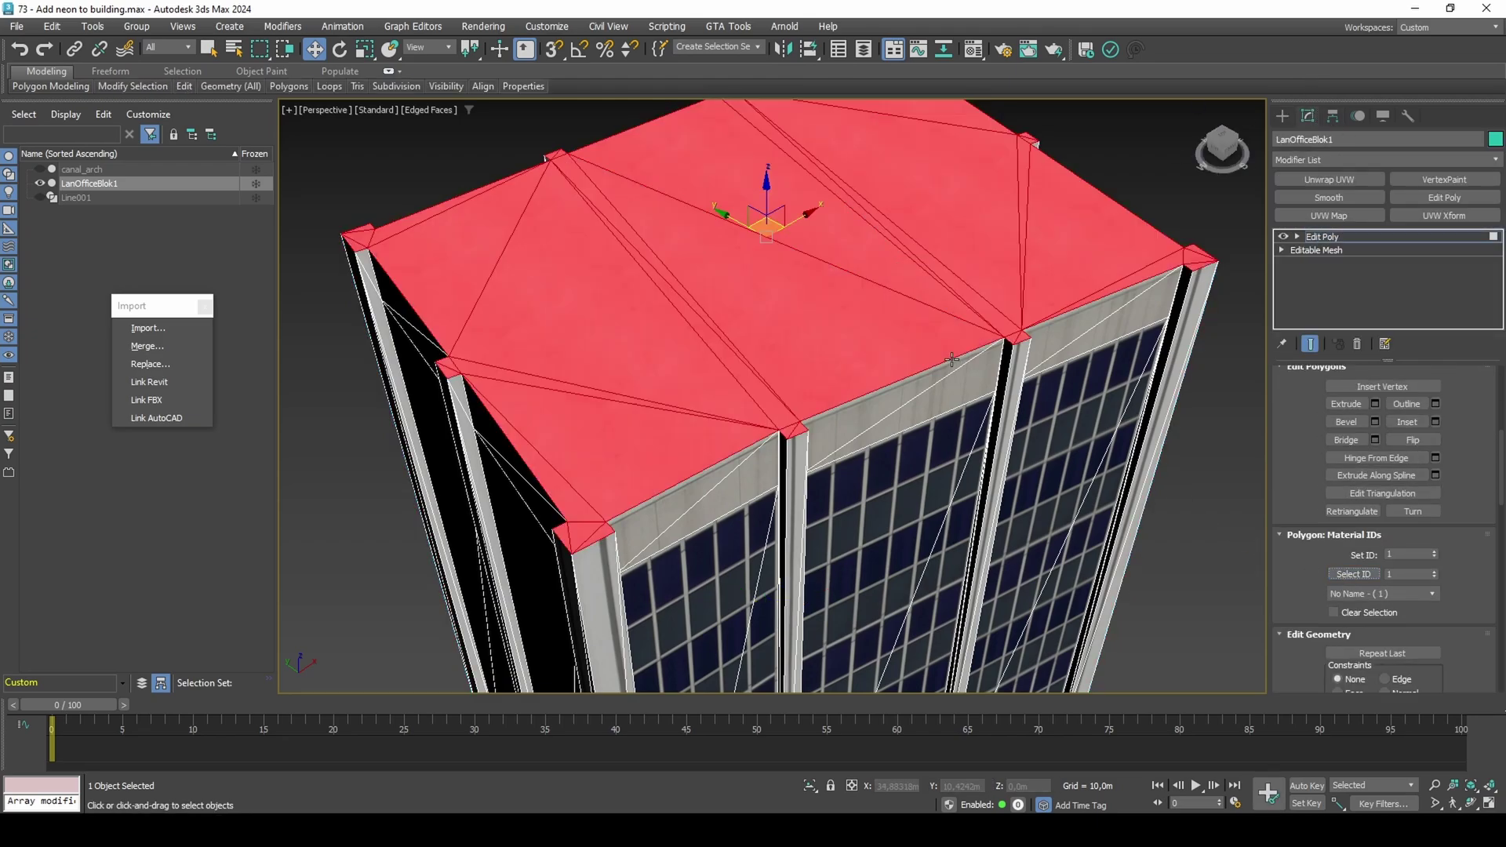
{"action": "key", "text": "Delete"}
Select the open border around the building's top and create a shape from it
{"action": "middle_click_drag", "start_coordinate": [884, 368], "coordinate": [860, 406]}
{"action": "scroll", "coordinate": [1286, 444], "scroll_direction": "up", "scroll_amount": 10}
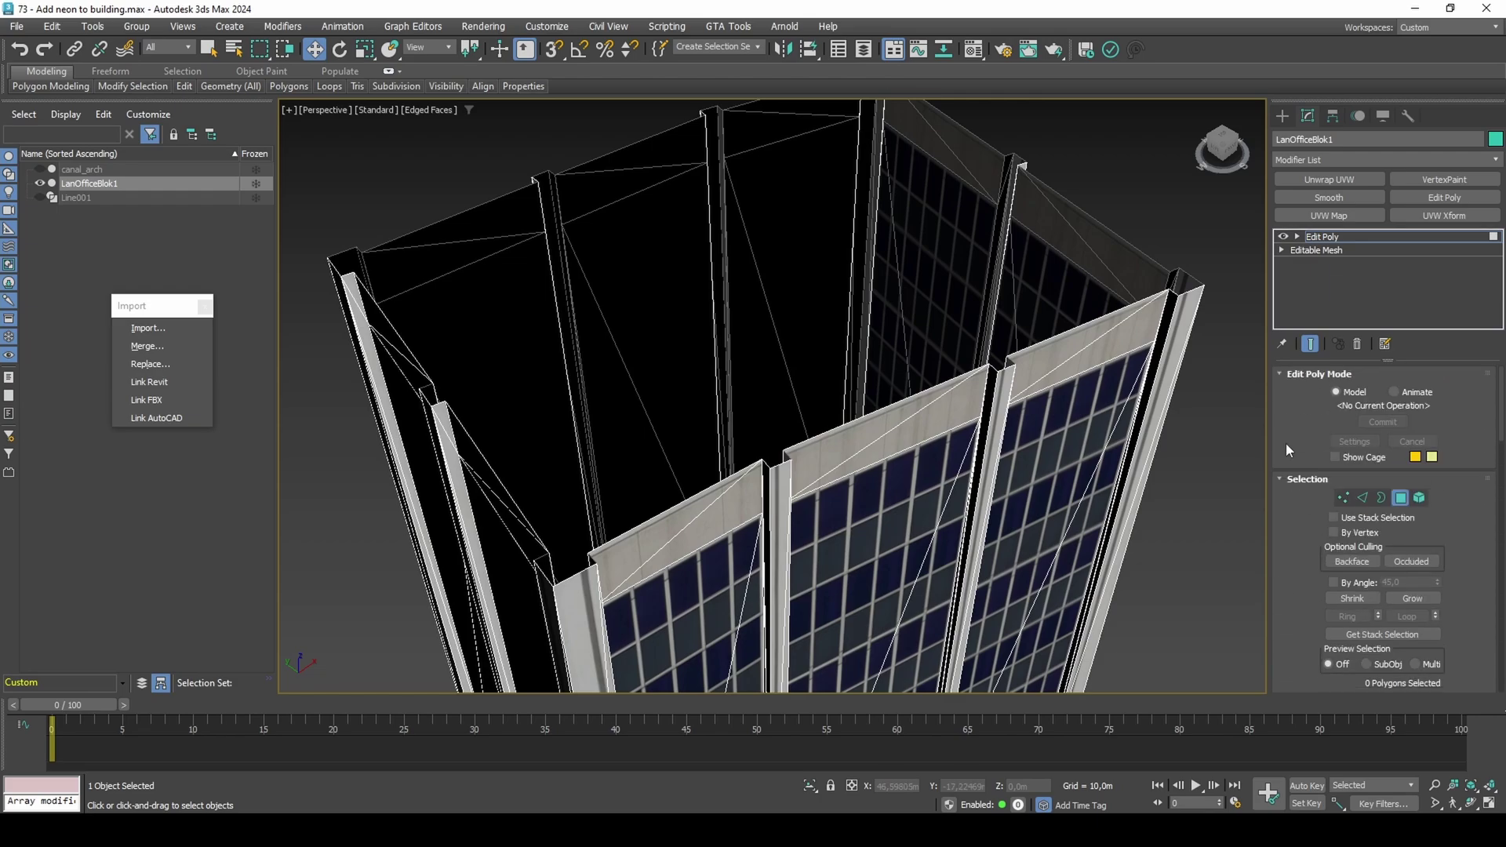
{"action": "left_click", "coordinate": [1381, 496]}
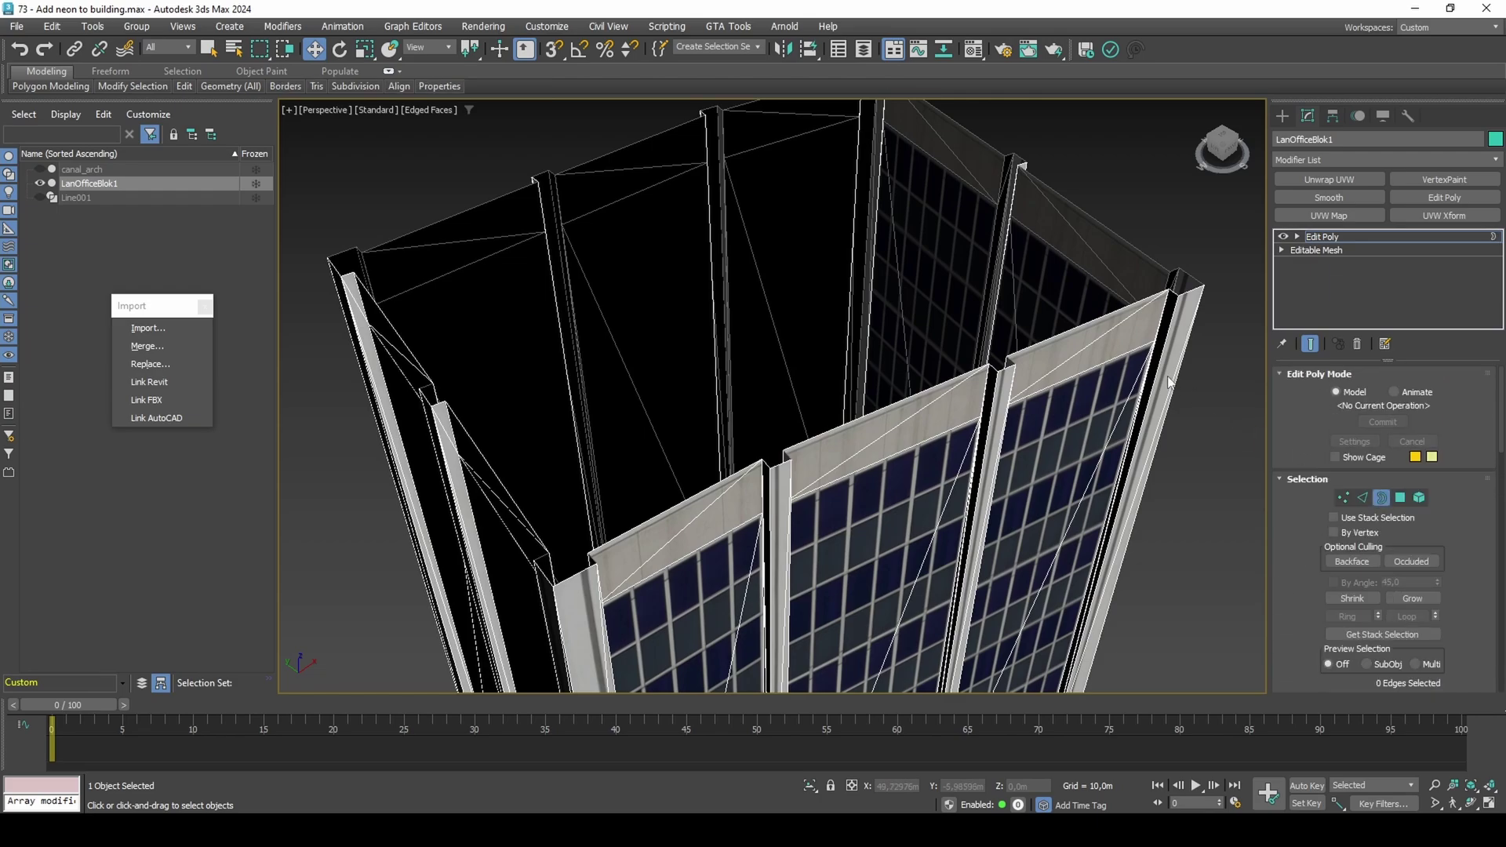
{"action": "left_click", "coordinate": [1105, 316]}
{"action": "scroll", "coordinate": [1313, 564], "scroll_direction": "down", "scroll_amount": 5}
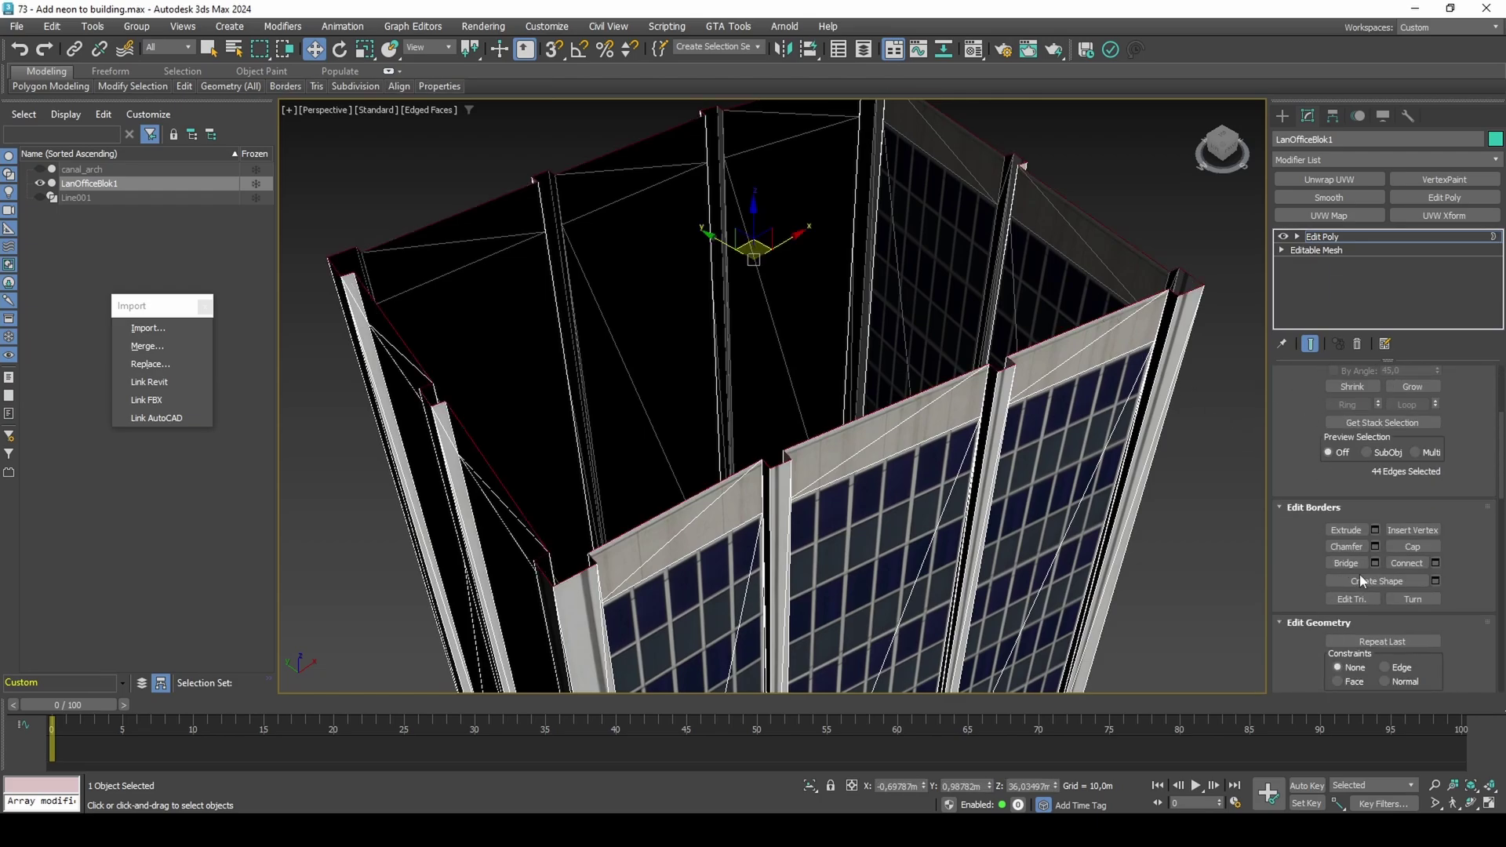
{"action": "left_click", "coordinate": [1360, 580]}
Discard the building's Edit Poly changes and delete the shape extracted from its border
{"action": "key", "text": "3"}
{"action": "left_click", "coordinate": [1134, 307]}
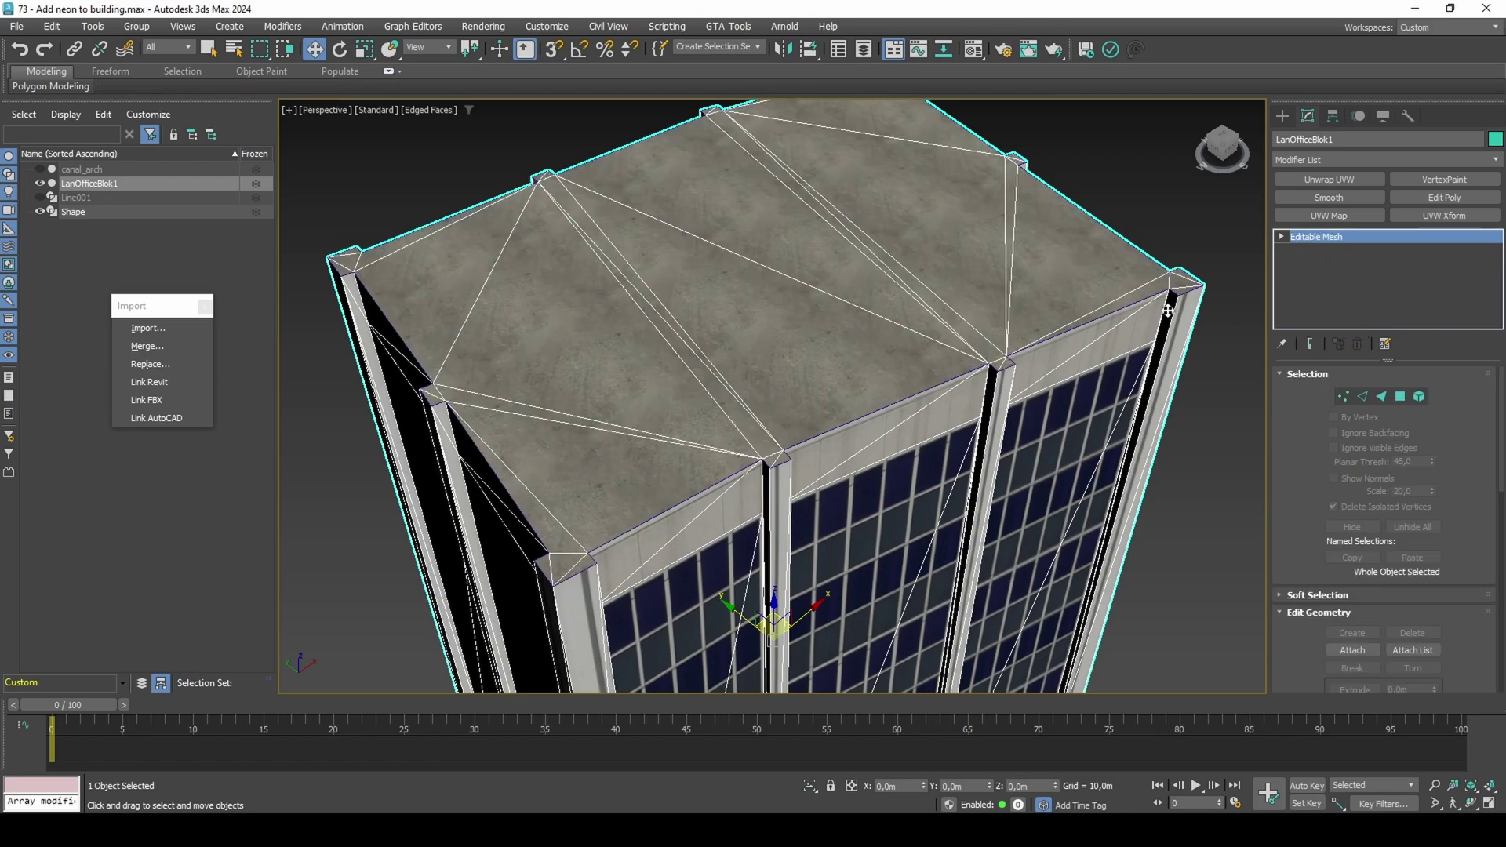
{"action": "key", "text": "Delete"}
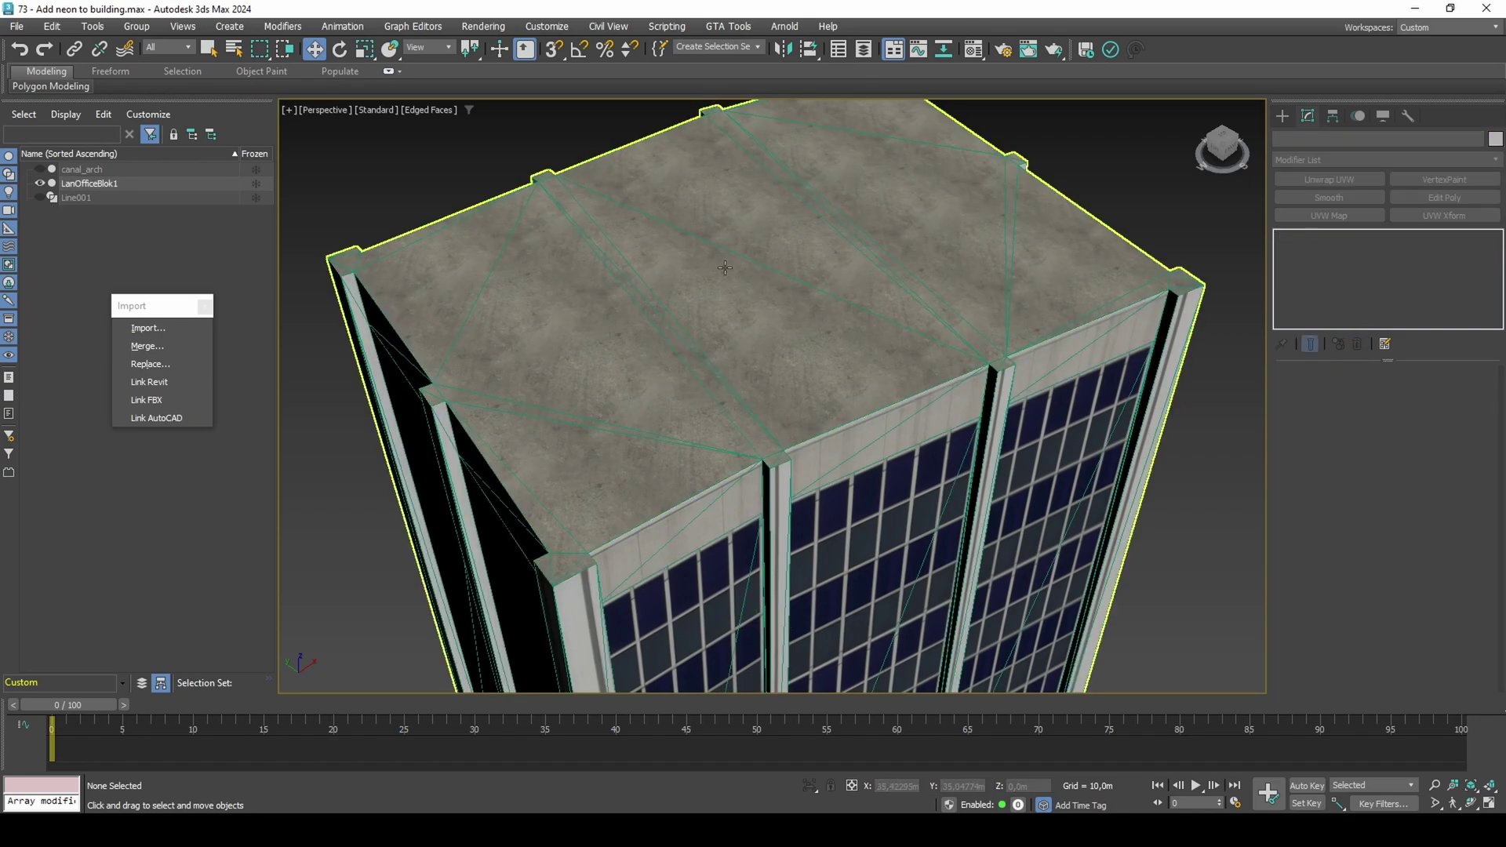
Unhide the Line001 roof outline and extrude it by -2 m with both caps off and mapping coordinates generated
{"action": "left_click", "coordinate": [84, 199]}
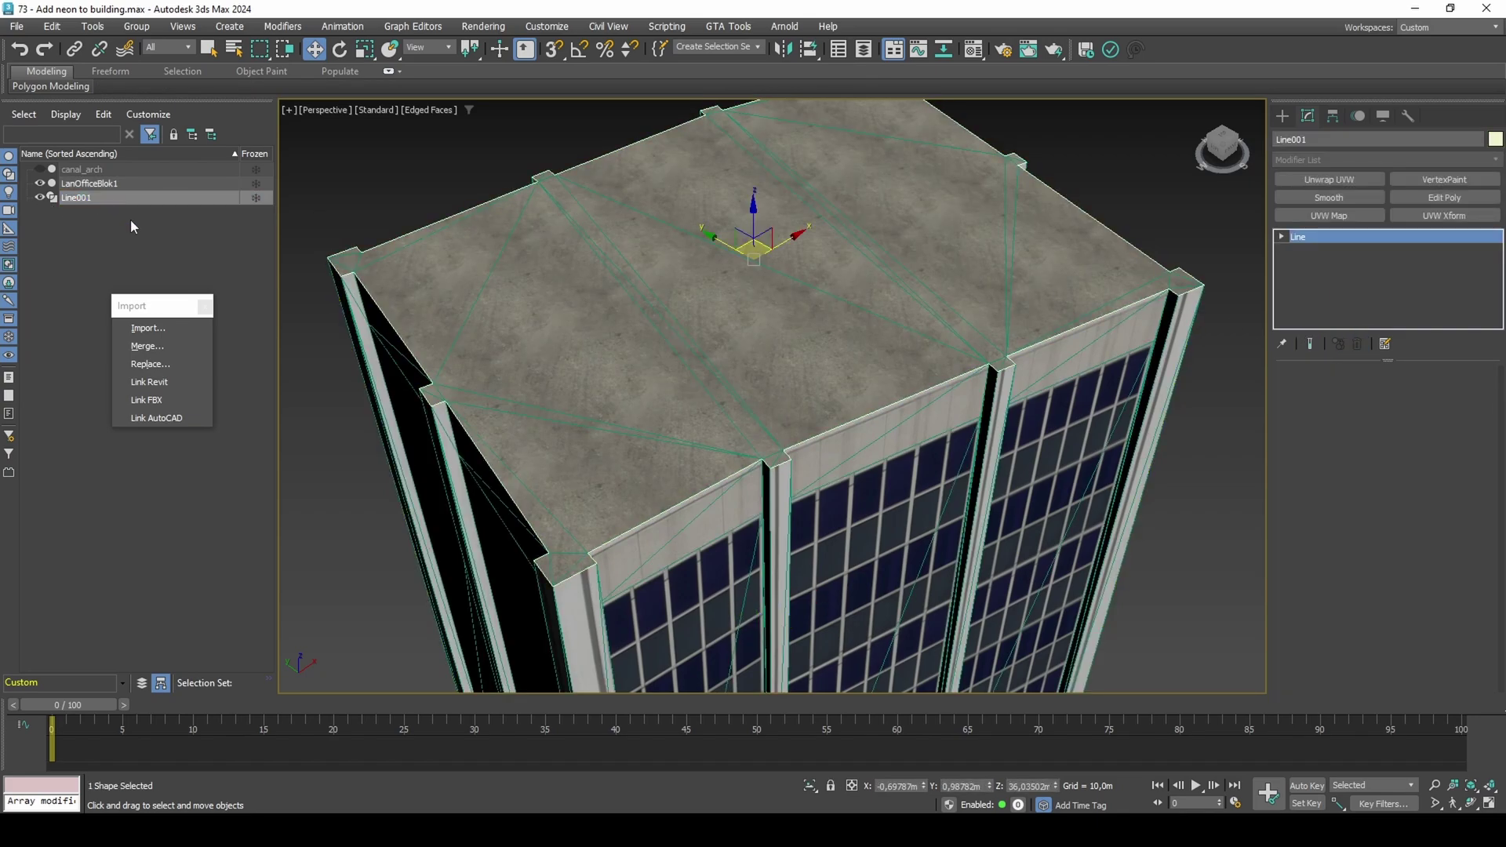
{"action": "scroll", "coordinate": [762, 431], "scroll_direction": "down", "scroll_amount": 2}
{"action": "middle_click_drag", "start_coordinate": [732, 416], "coordinate": [808, 412]}
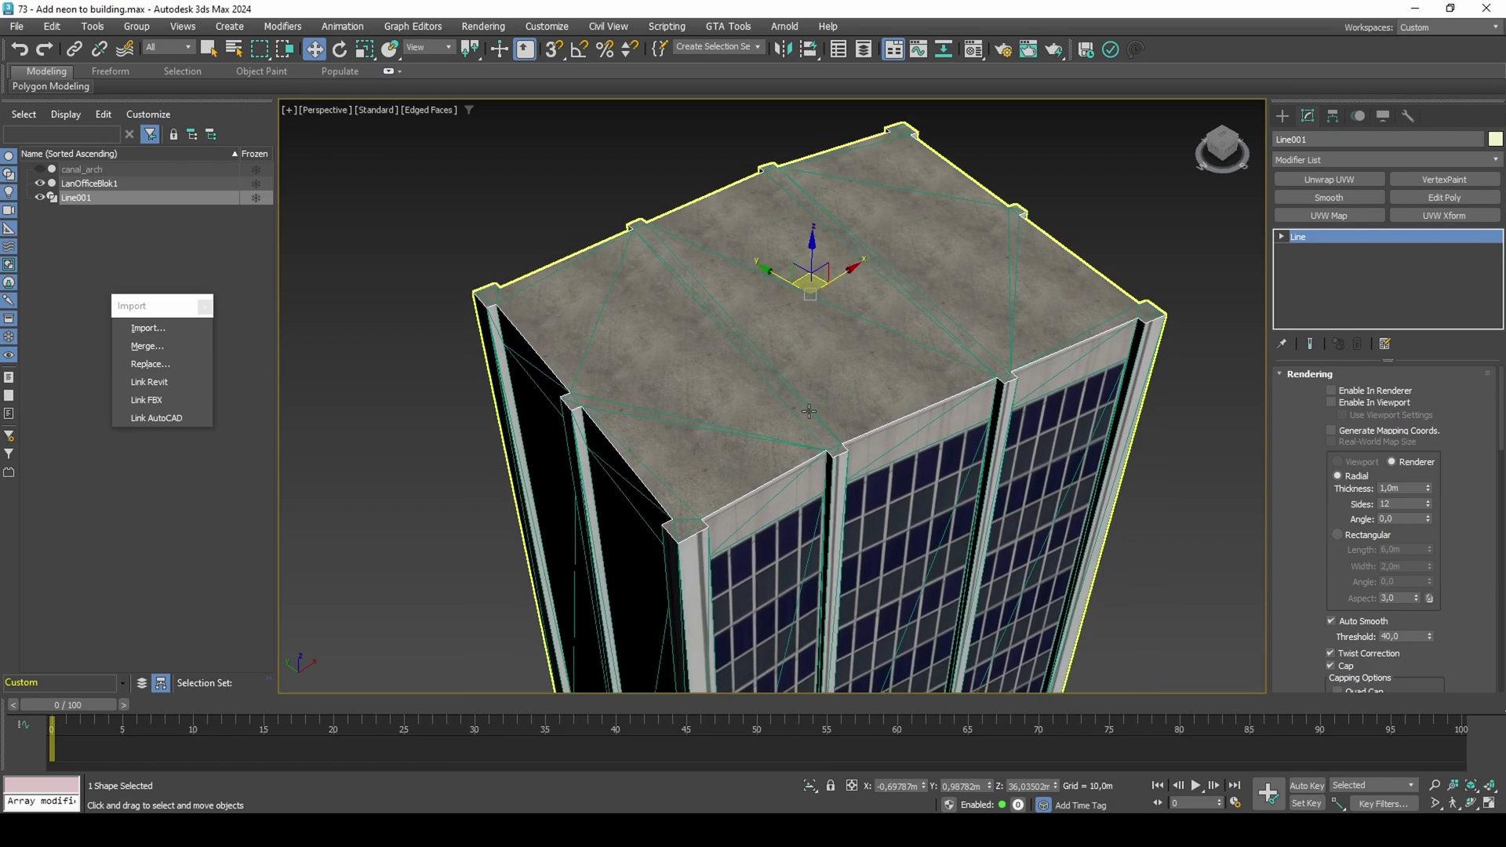
{"action": "left_click", "coordinate": [1363, 162]}
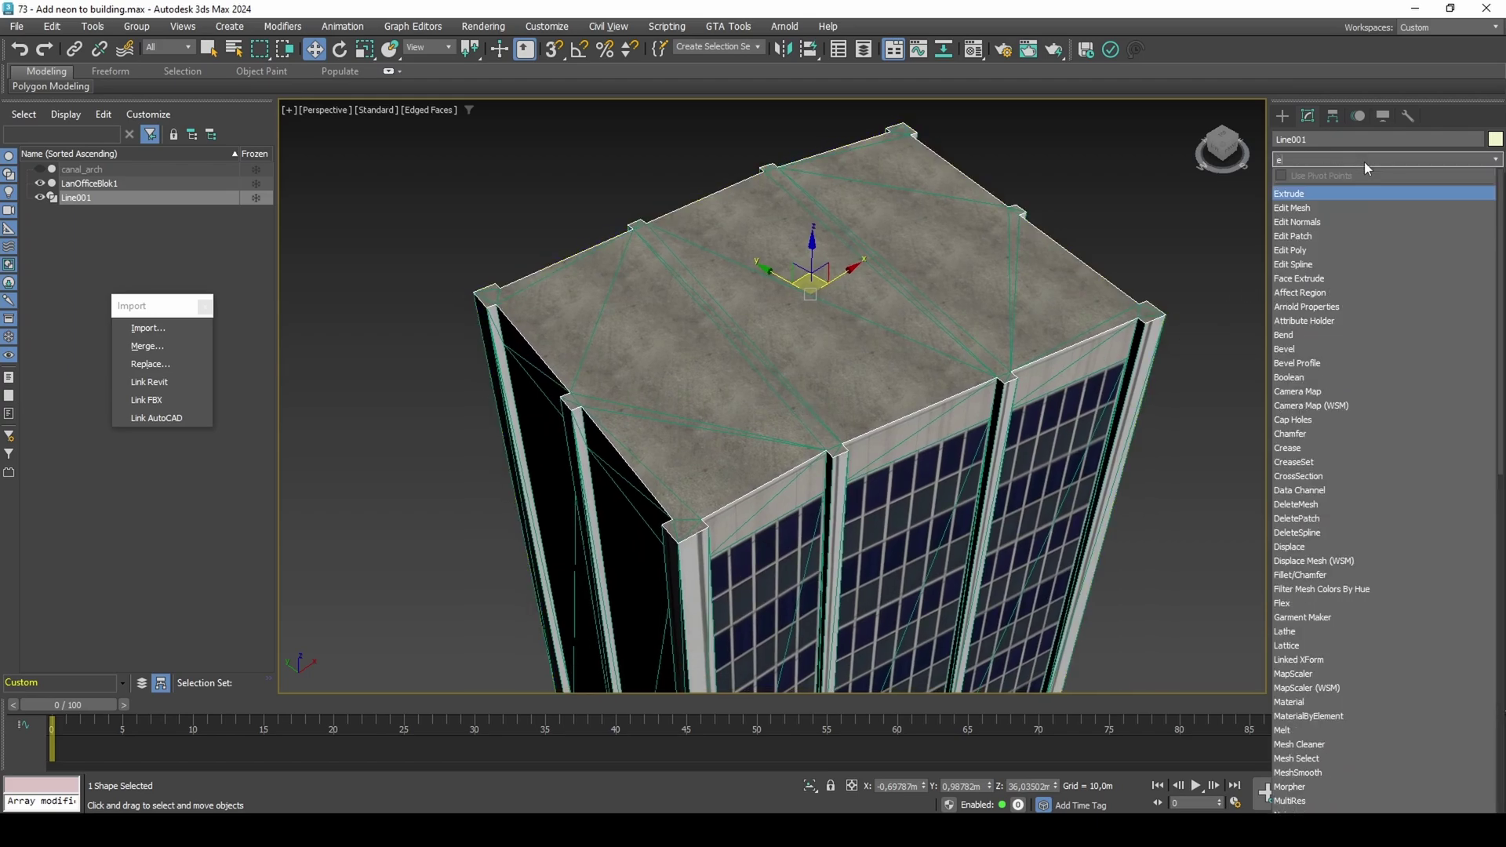
{"action": "left_click", "coordinate": [1340, 186]}
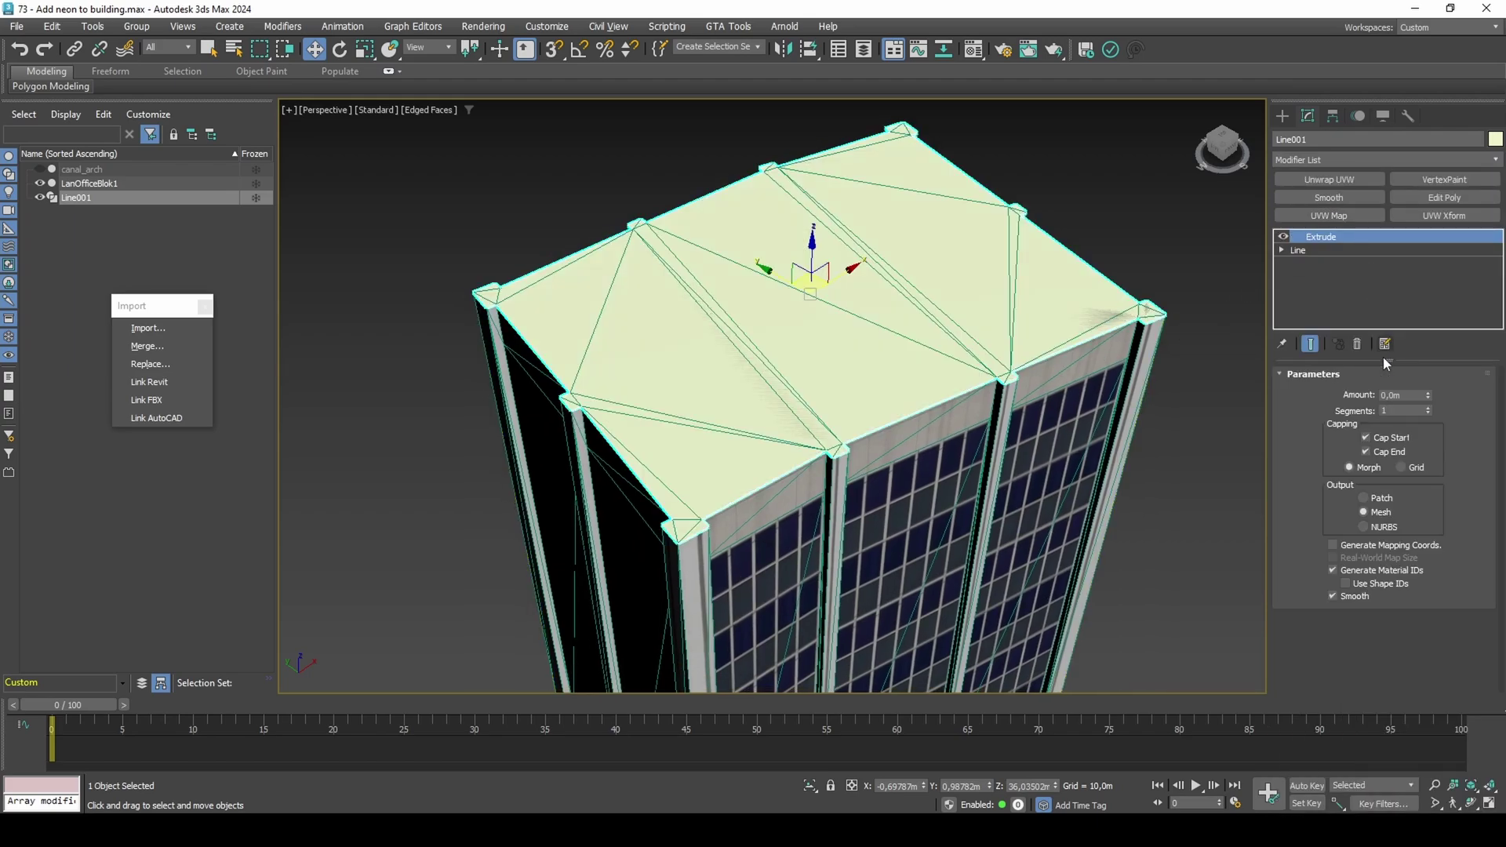
{"action": "type", "text": "-2"}
{"action": "key", "text": "Return"}
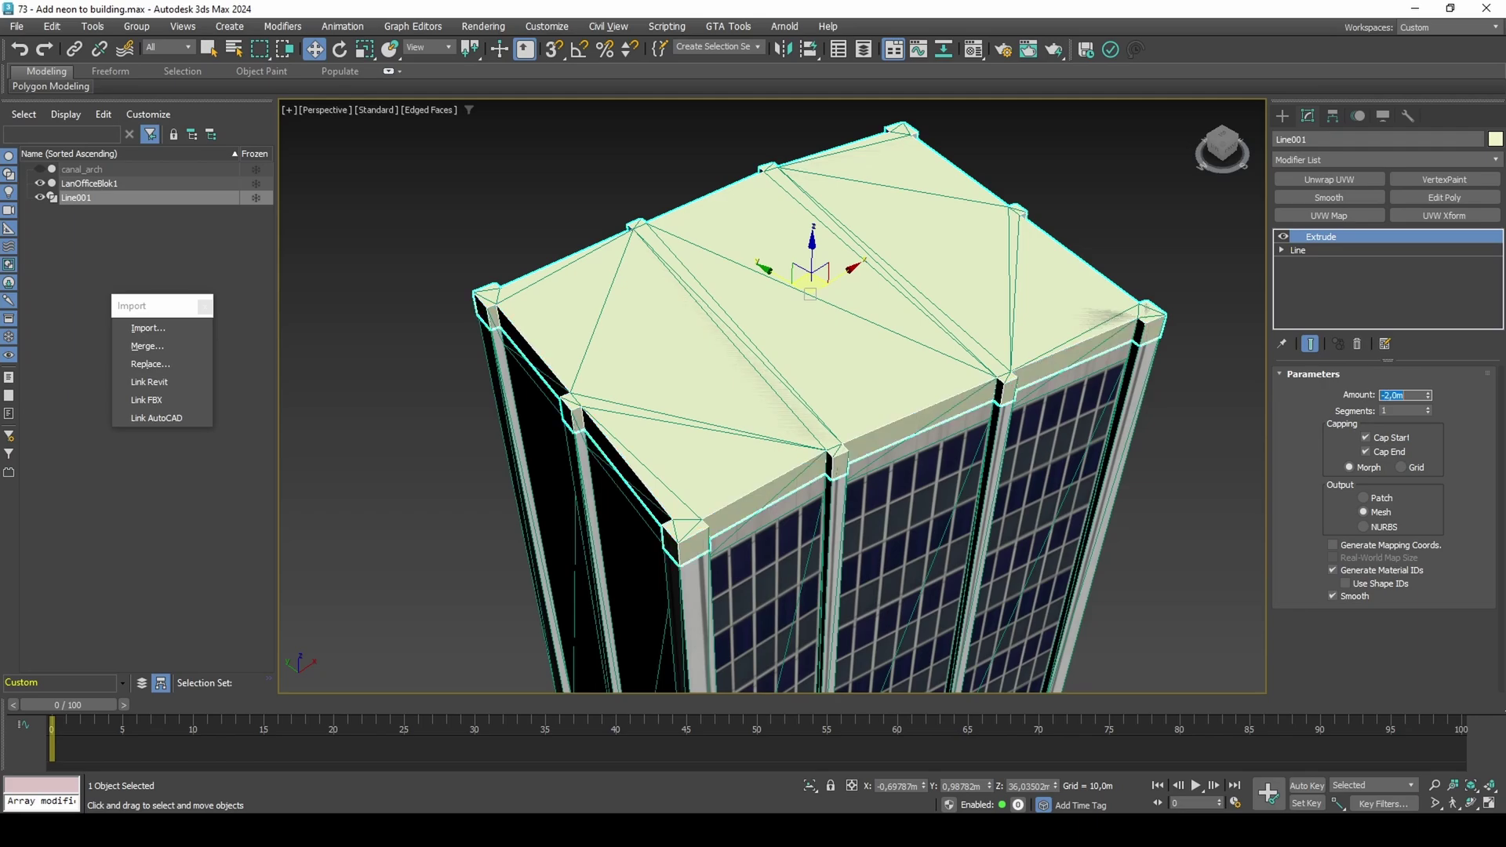
{"action": "left_click", "coordinate": [1380, 454]}
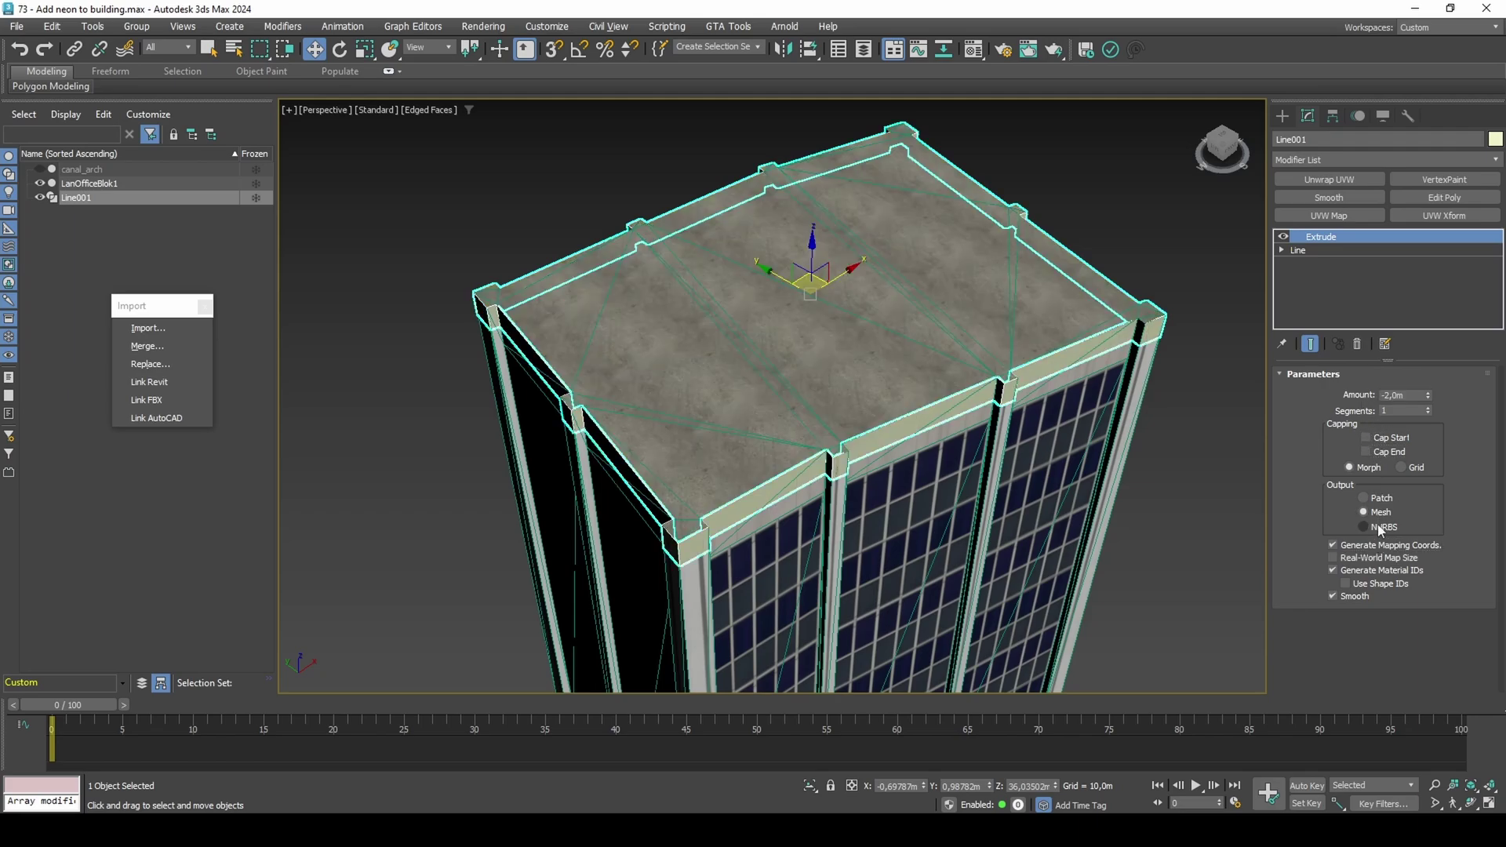
Add a Push modifier to the extruded roof strip with a push value of 0.2 m
{"action": "left_click", "coordinate": [1390, 158]}
{"action": "type", "text": "push"}
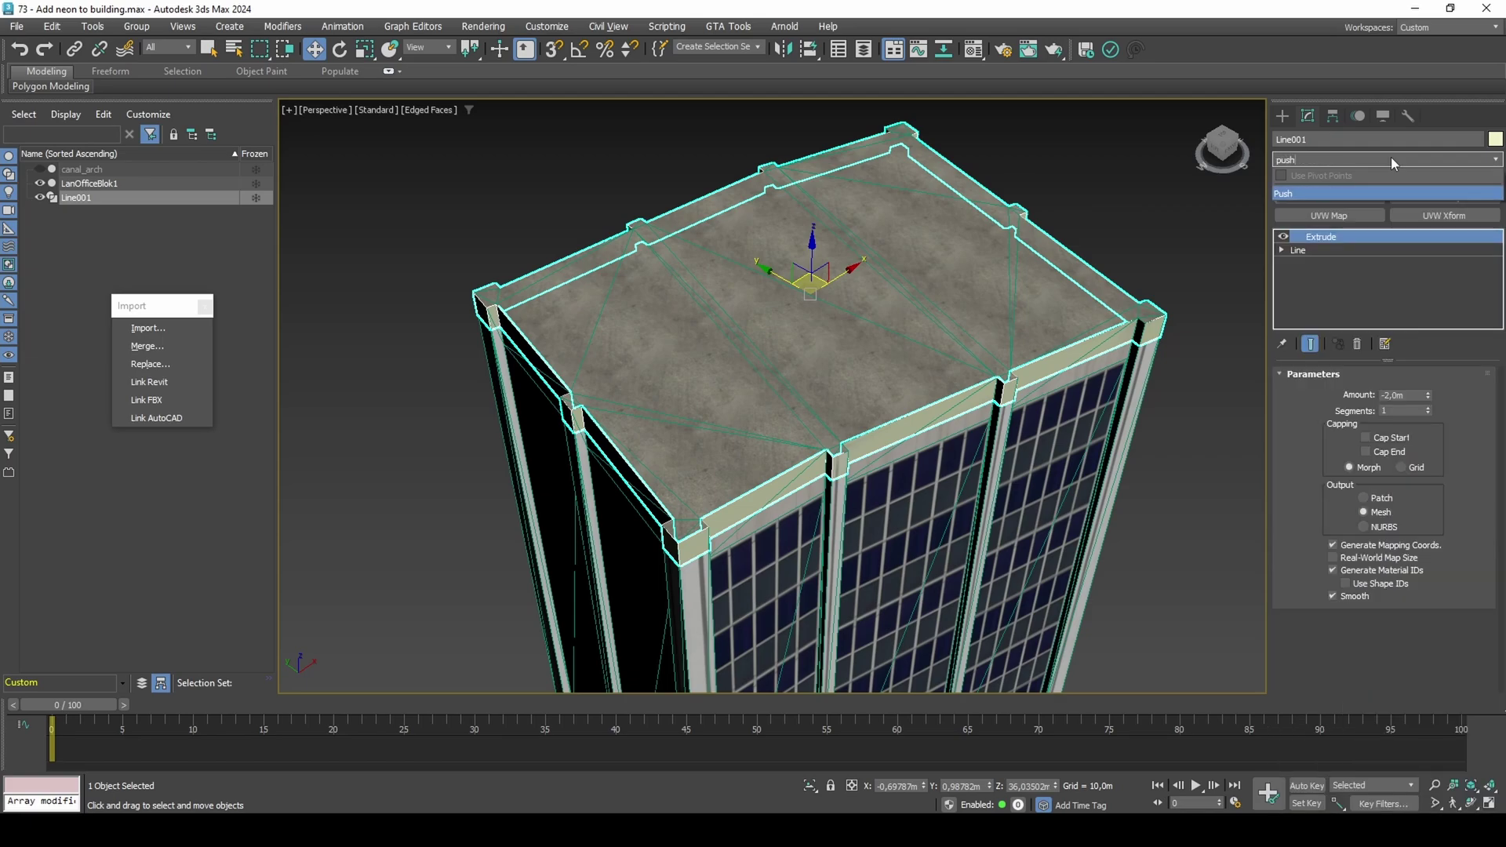
{"action": "key", "text": "Return"}
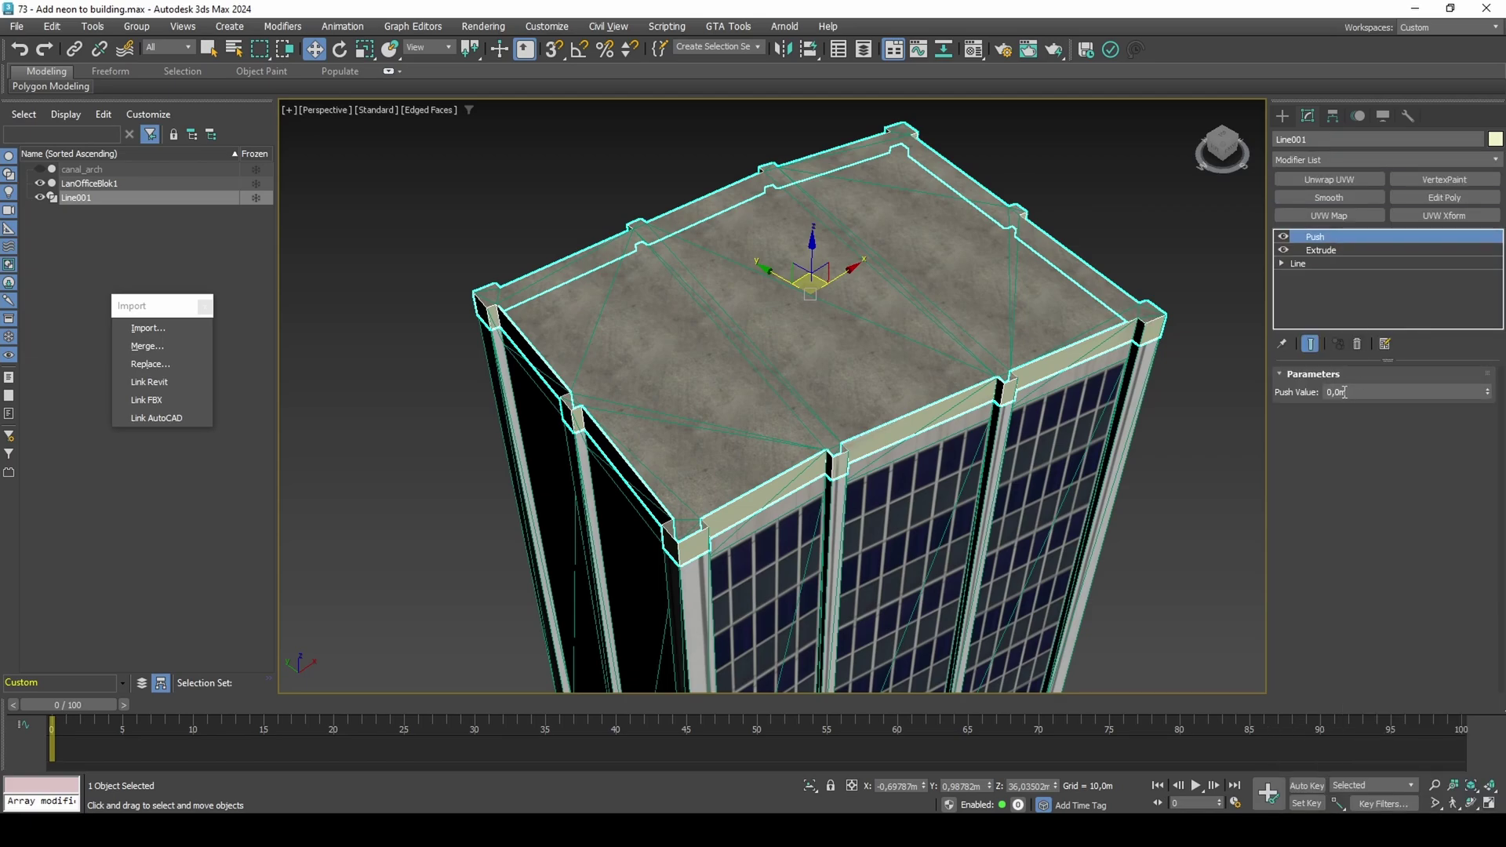
{"action": "type", "text": "0,2"}
{"action": "key", "text": "Return"}
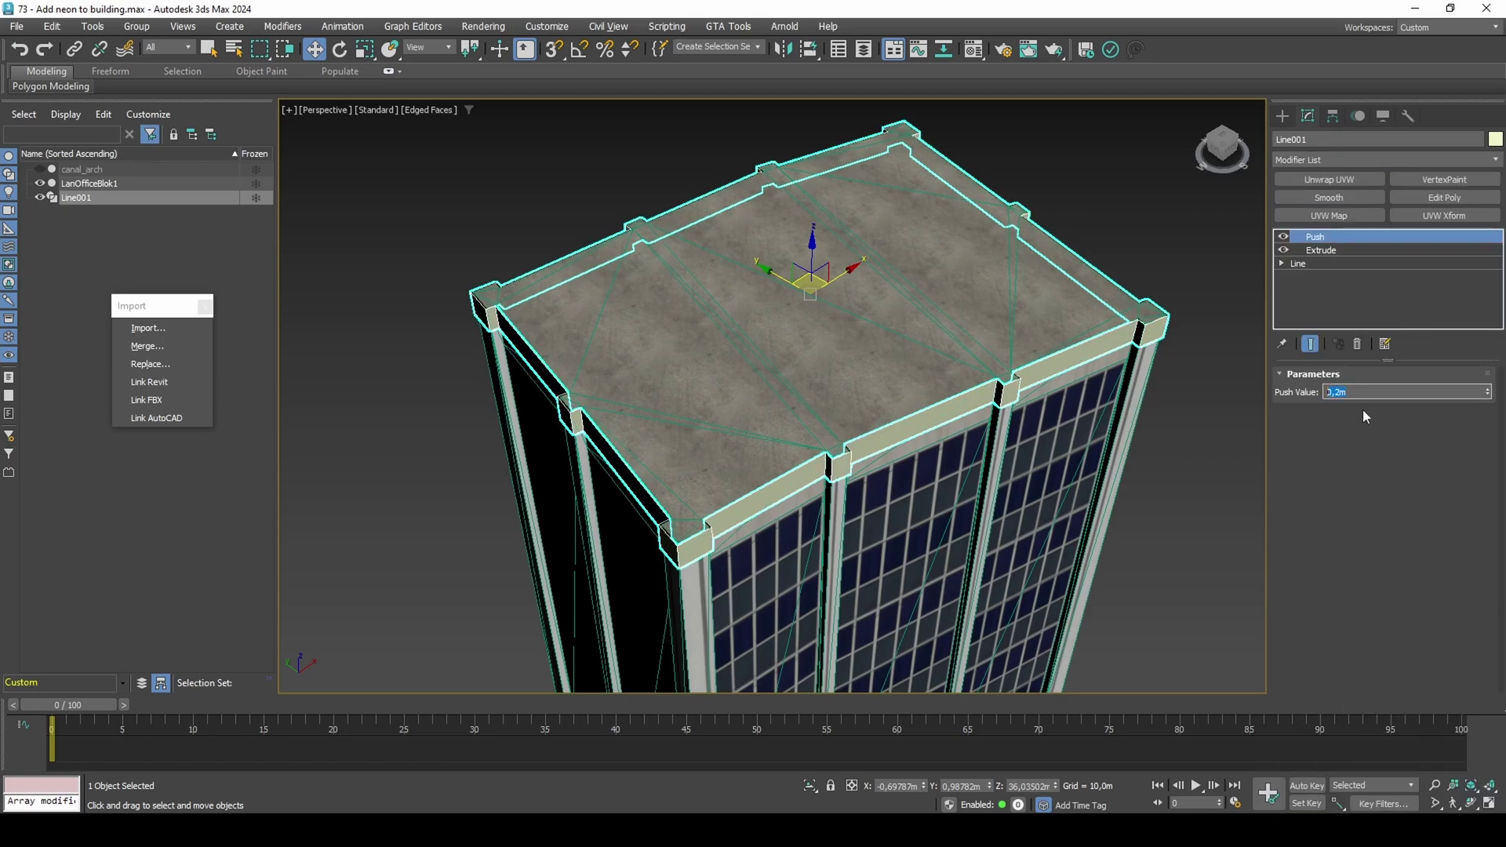
Open the material editor and change the first material slot, 01 - Default, to an RW Material
{"action": "key", "text": "m"}
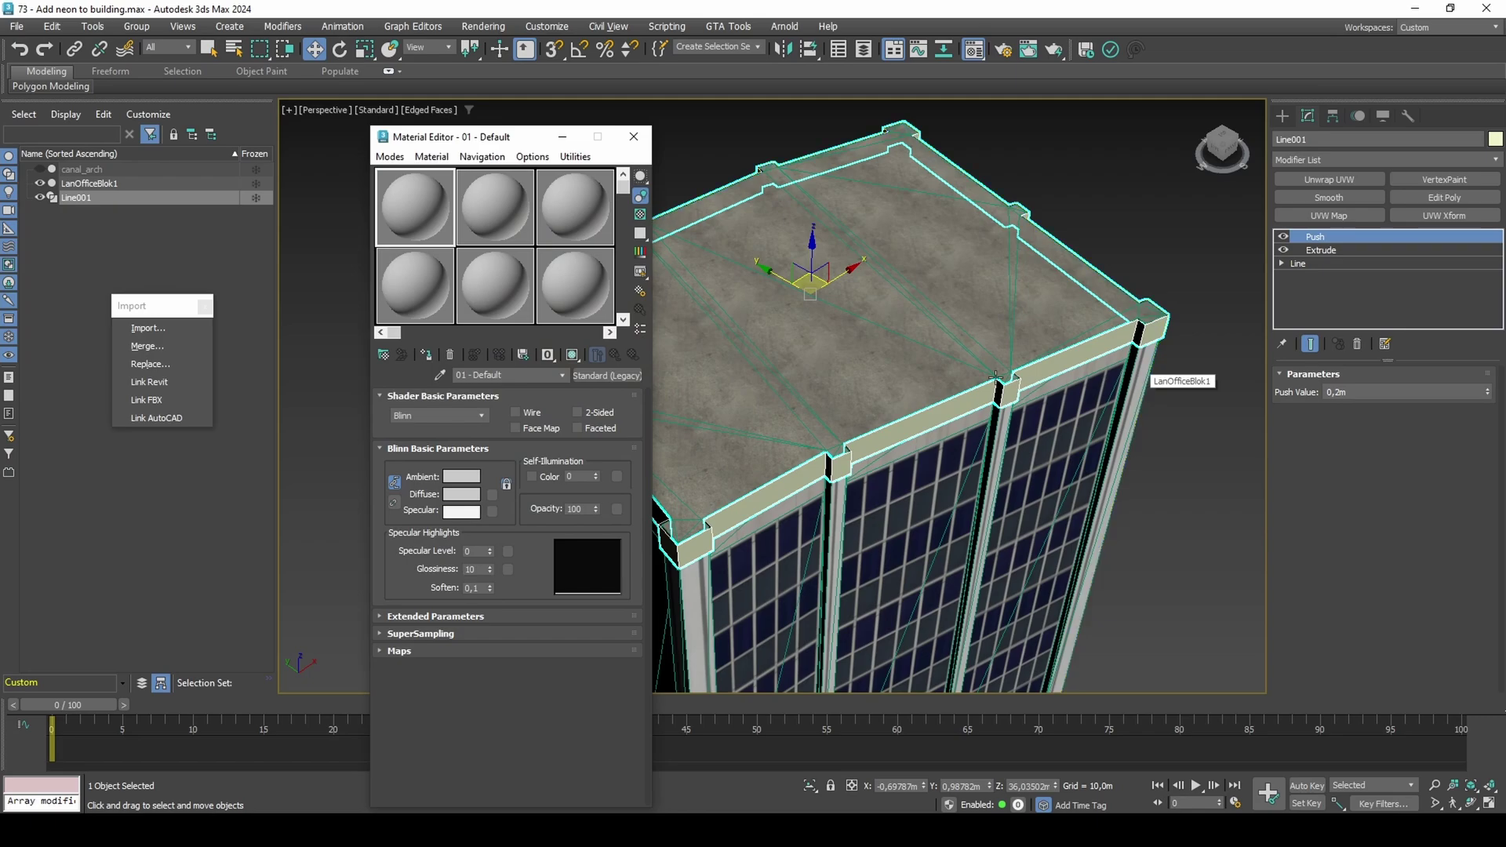
{"action": "left_click", "coordinate": [110, 828]}
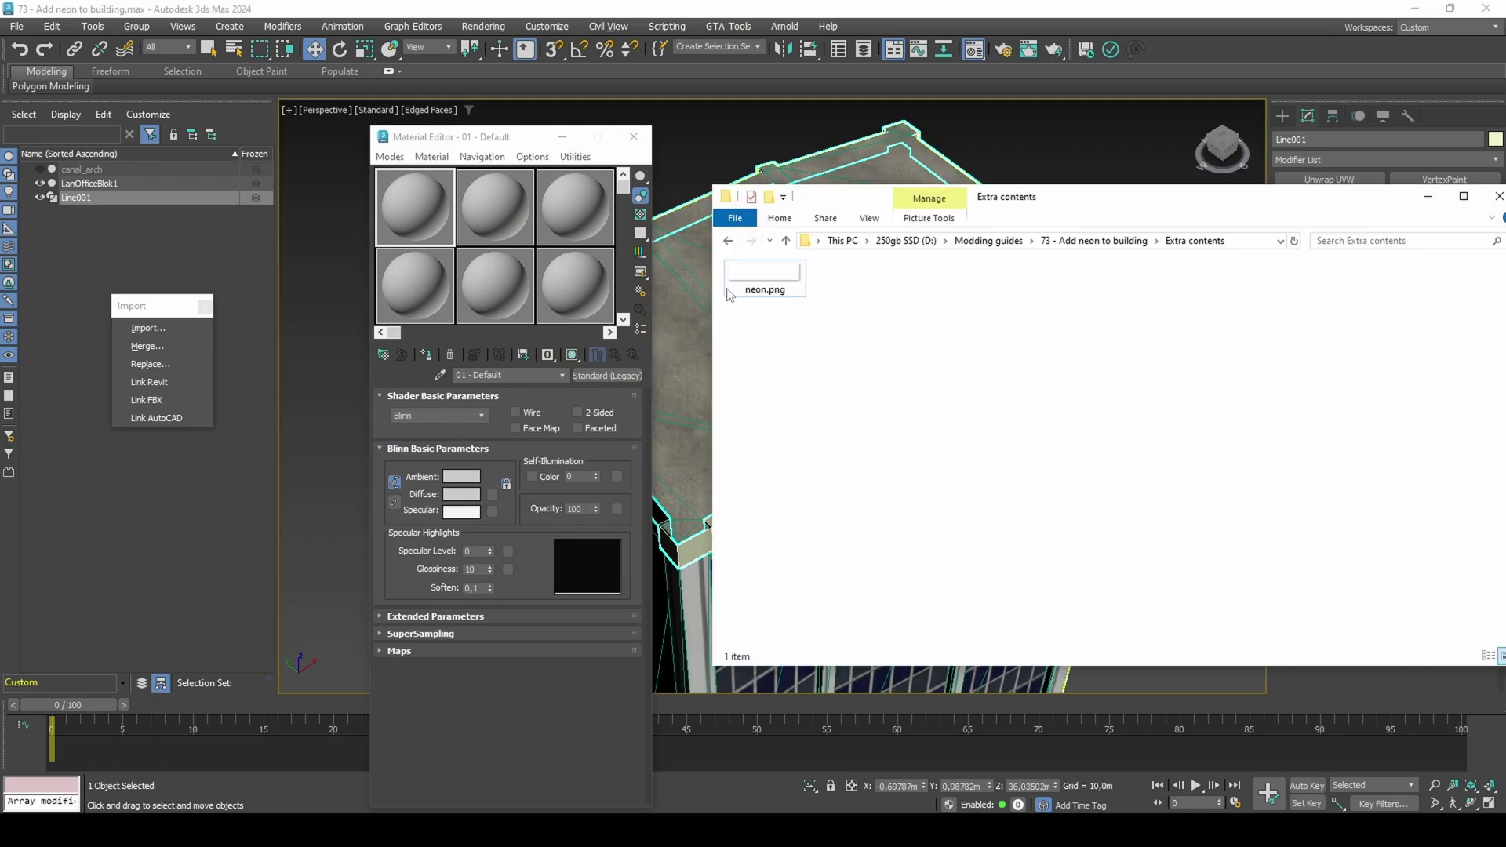
{"action": "left_click", "coordinate": [618, 375]}
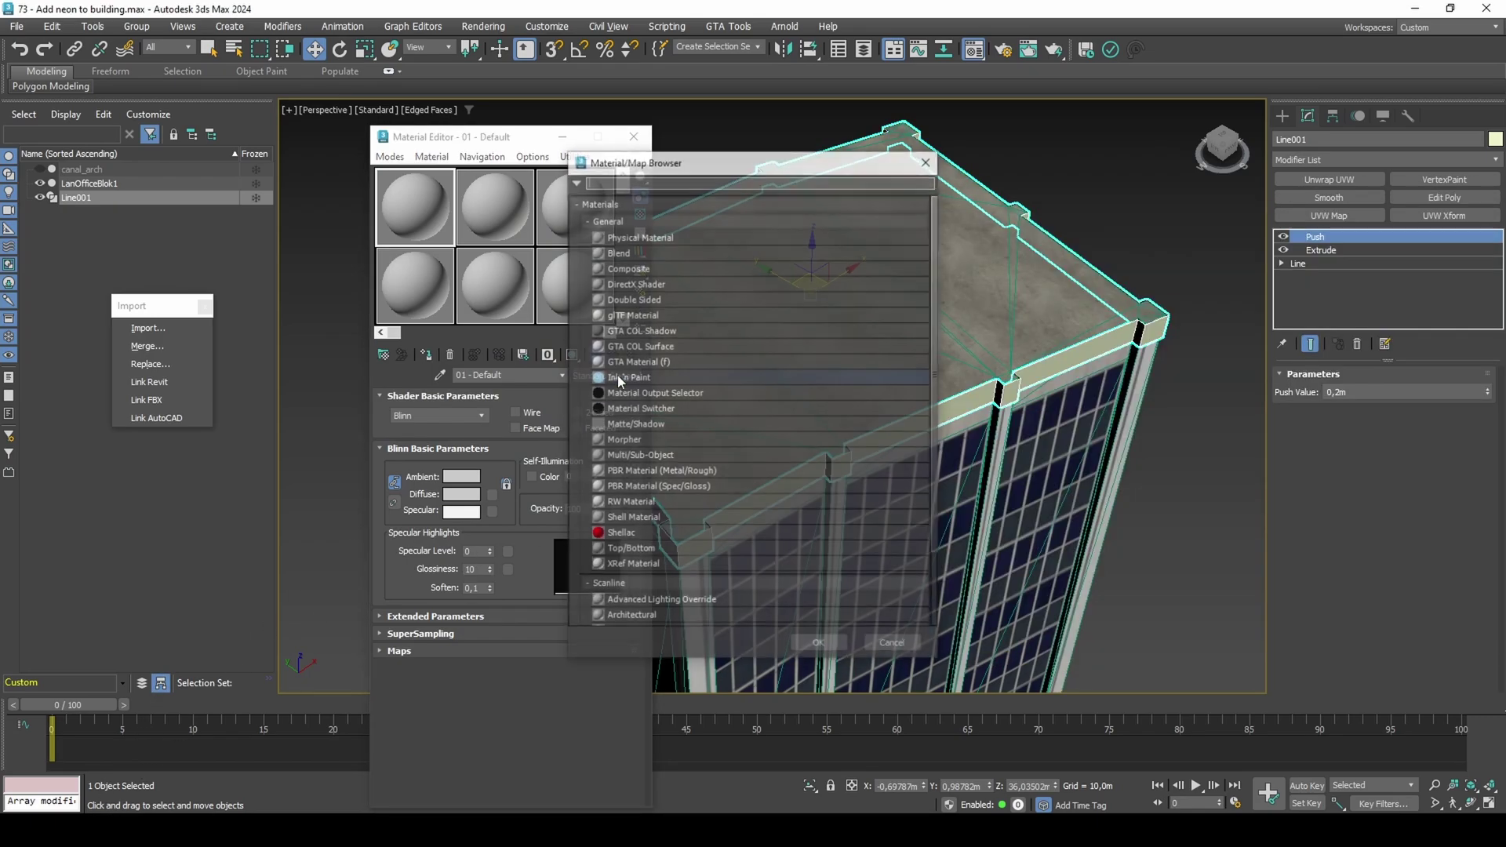
{"action": "double_click", "coordinate": [625, 503]}
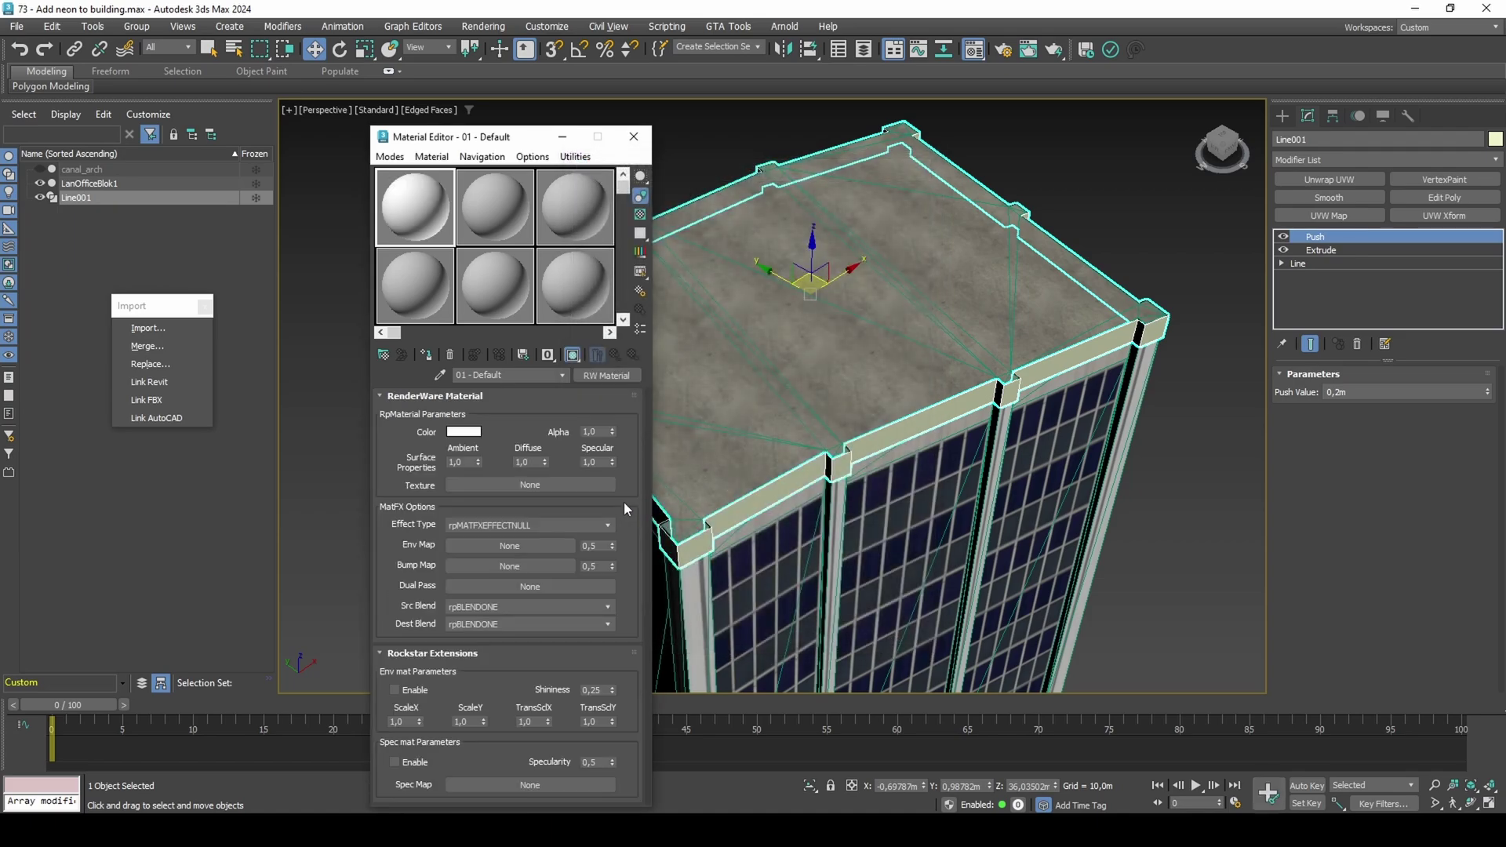
Load neon.png from the Extra contents folder as the material's texture and assign the material to the roof strip
{"action": "key", "text": "alt+Tab"}
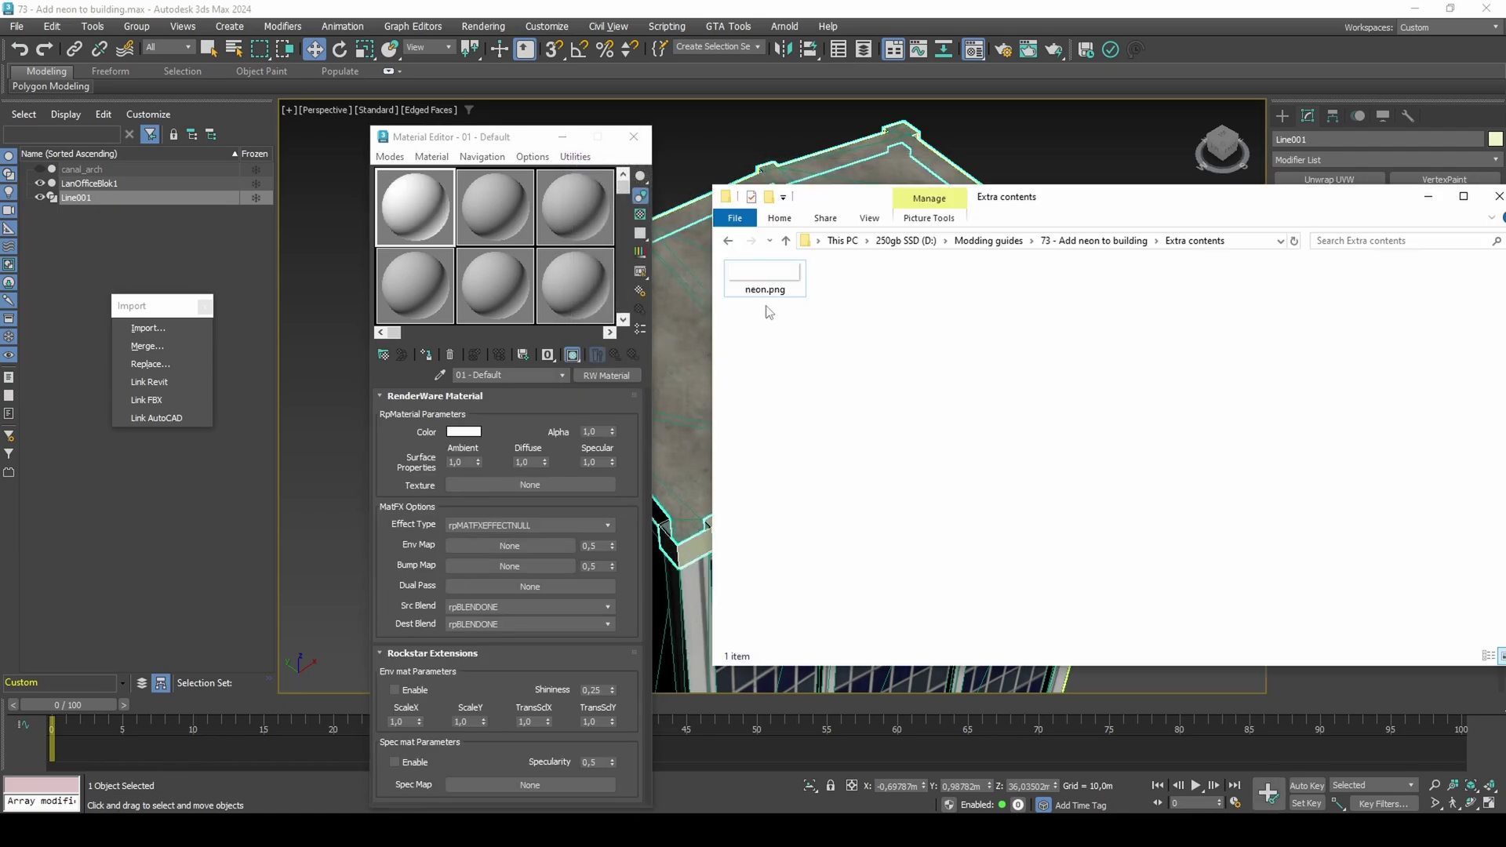
{"action": "left_click_drag", "start_coordinate": [764, 276], "coordinate": [537, 481]}
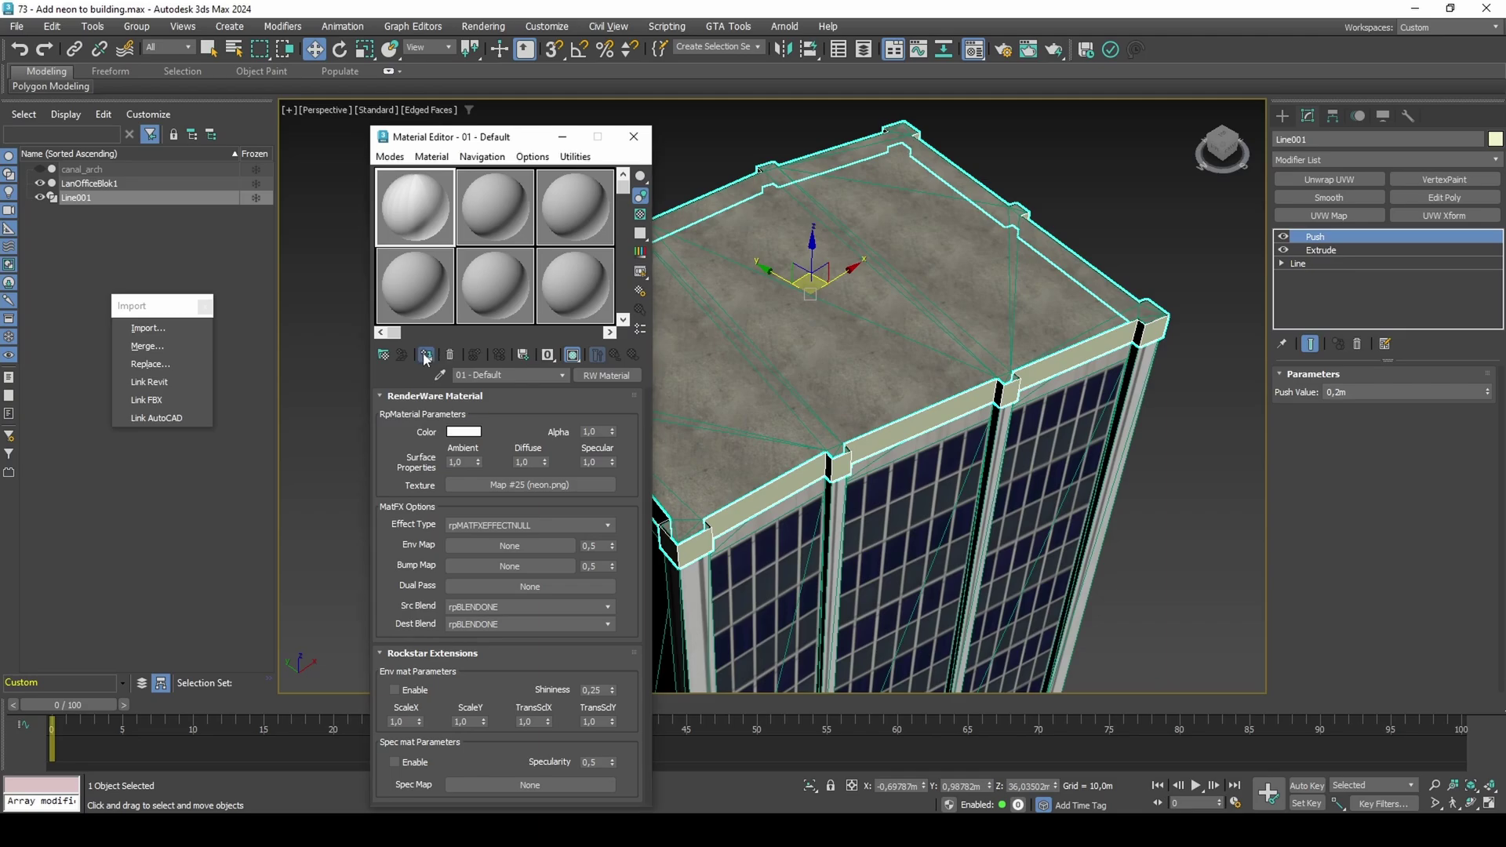
{"action": "left_click", "coordinate": [426, 354]}
{"action": "left_click", "coordinate": [643, 134]}
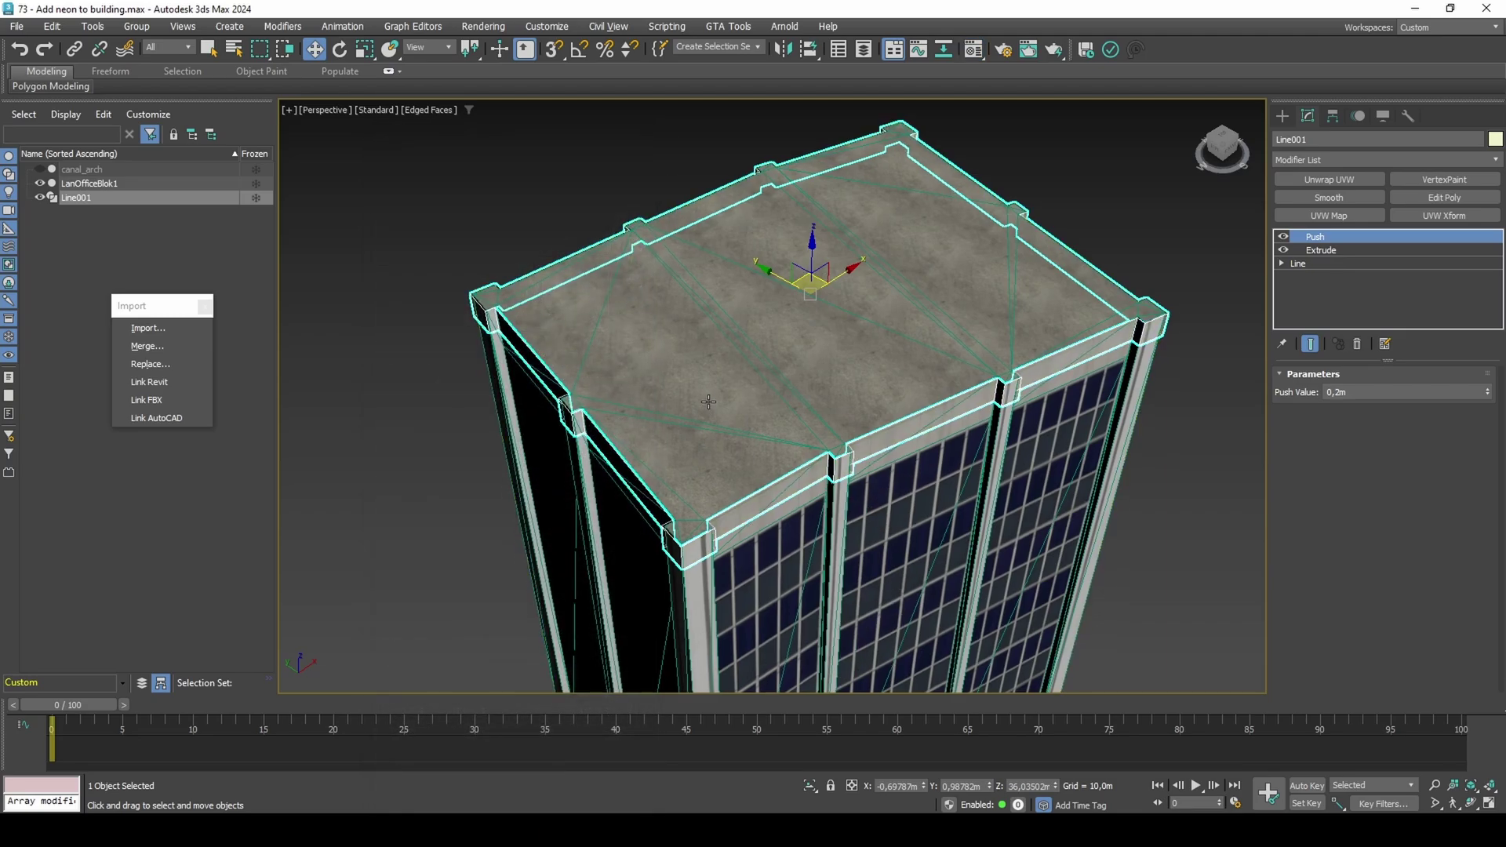
Hide the edged faces and add a UVW Xform modifier to the roof strip with a rotation of 90
{"action": "middle_click_drag", "start_coordinate": [719, 419], "coordinate": [723, 326], "text": "alt"}
{"action": "scroll", "coordinate": [724, 373], "scroll_direction": "up", "scroll_amount": 2}
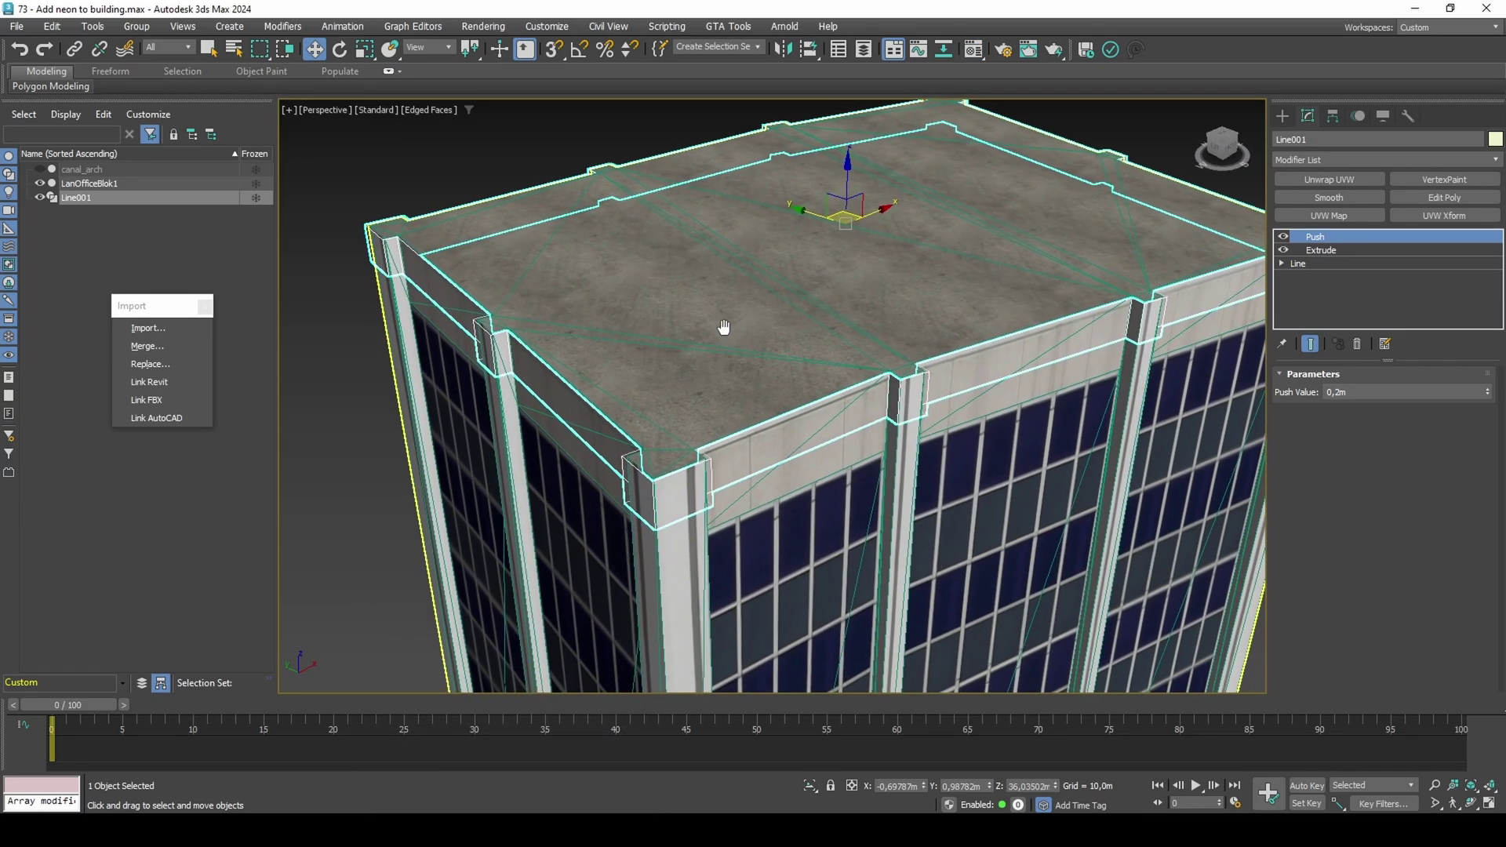
{"action": "key", "text": "F4"}
{"action": "left_click", "coordinate": [1416, 216]}
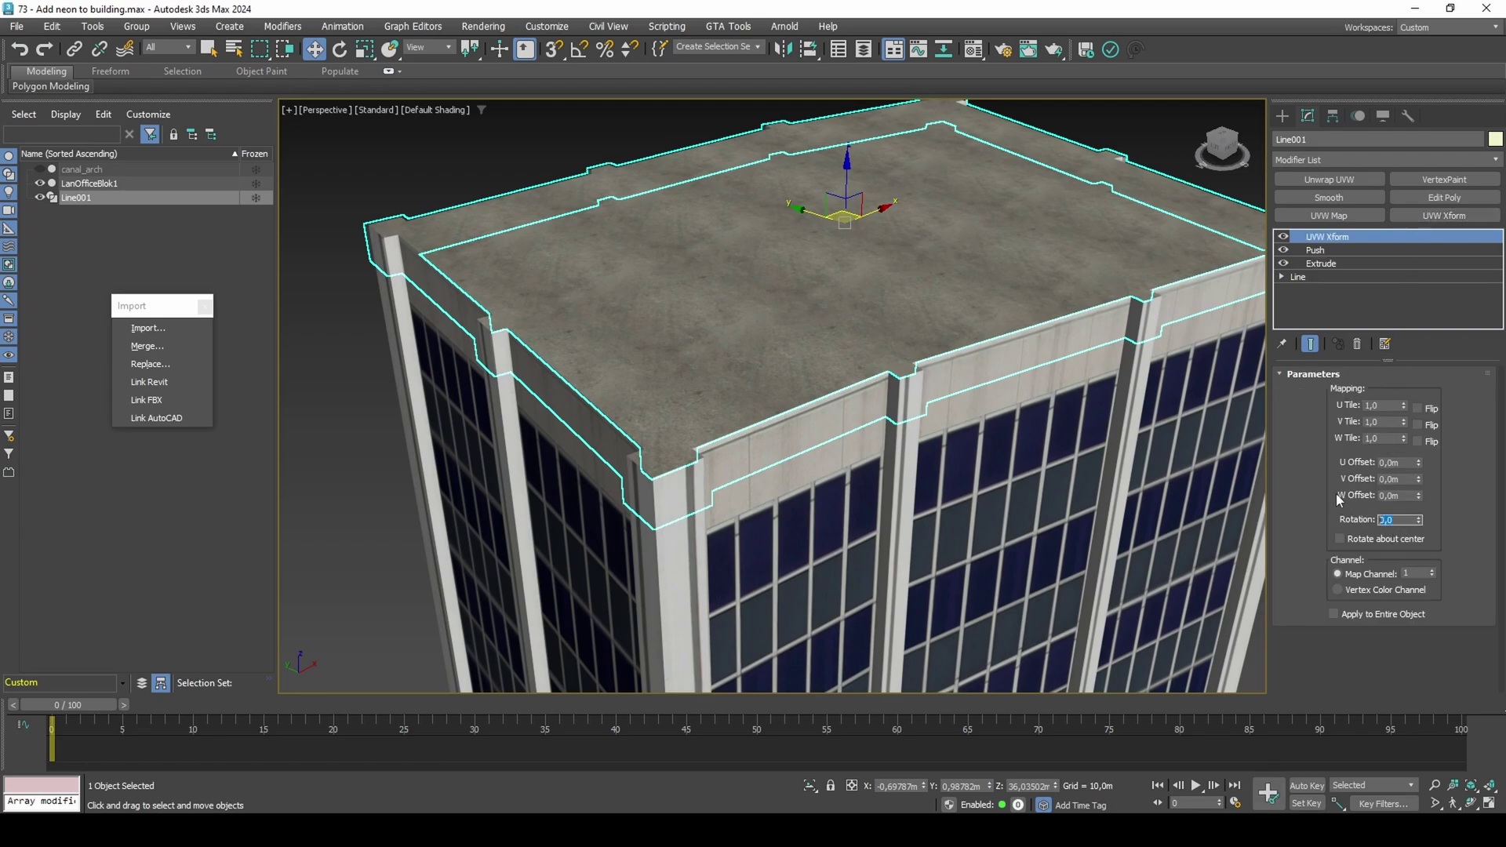
{"action": "type", "text": "90"}
{"action": "key", "text": "Return"}
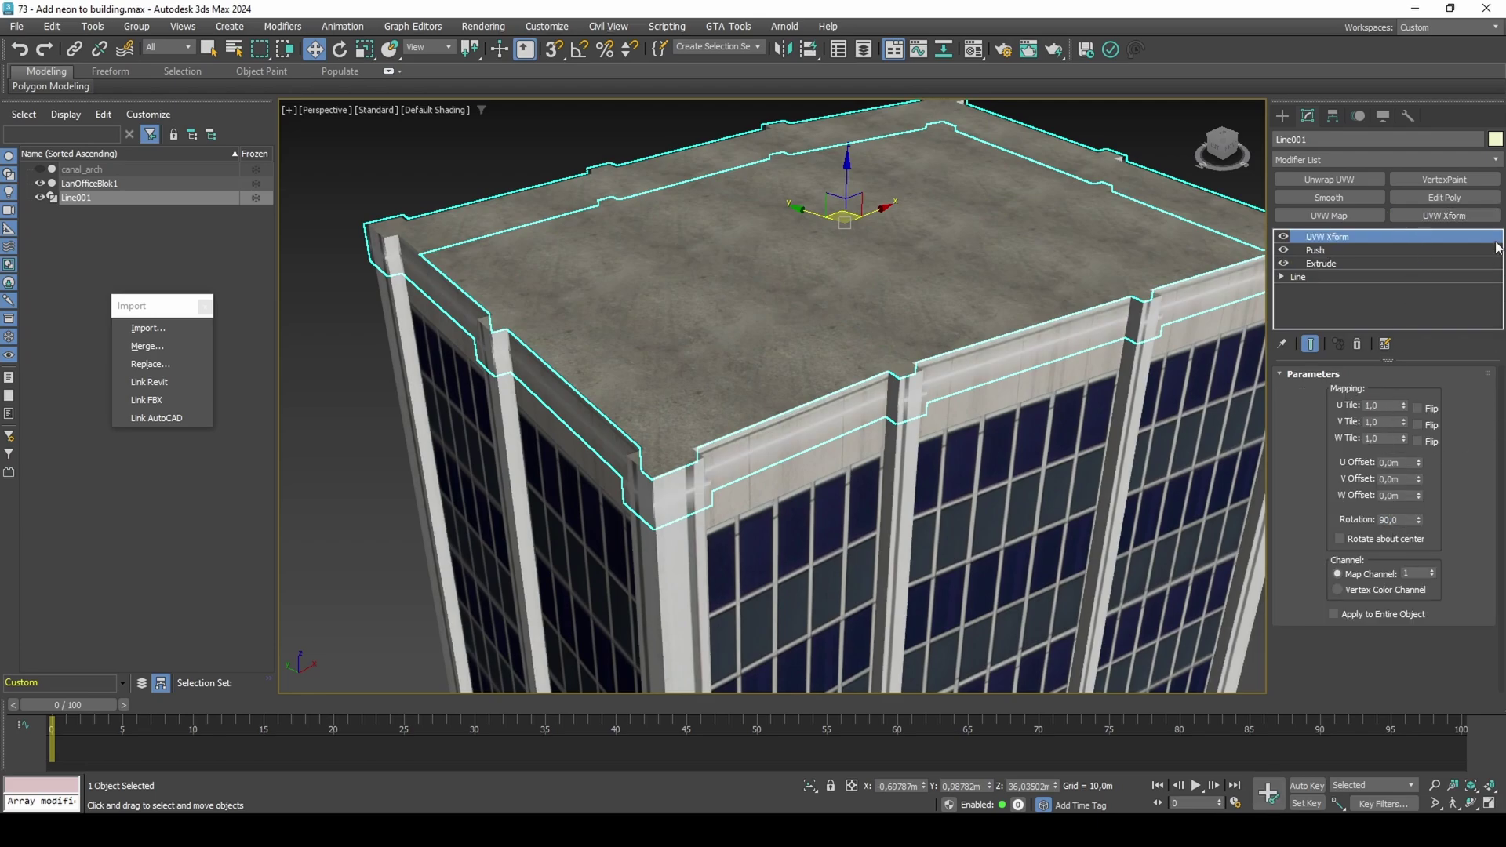
Add a VertexPaint modifier to the roof strip and paint its vertex colour with blue 00AEFF
{"action": "left_click", "coordinate": [1444, 179]}
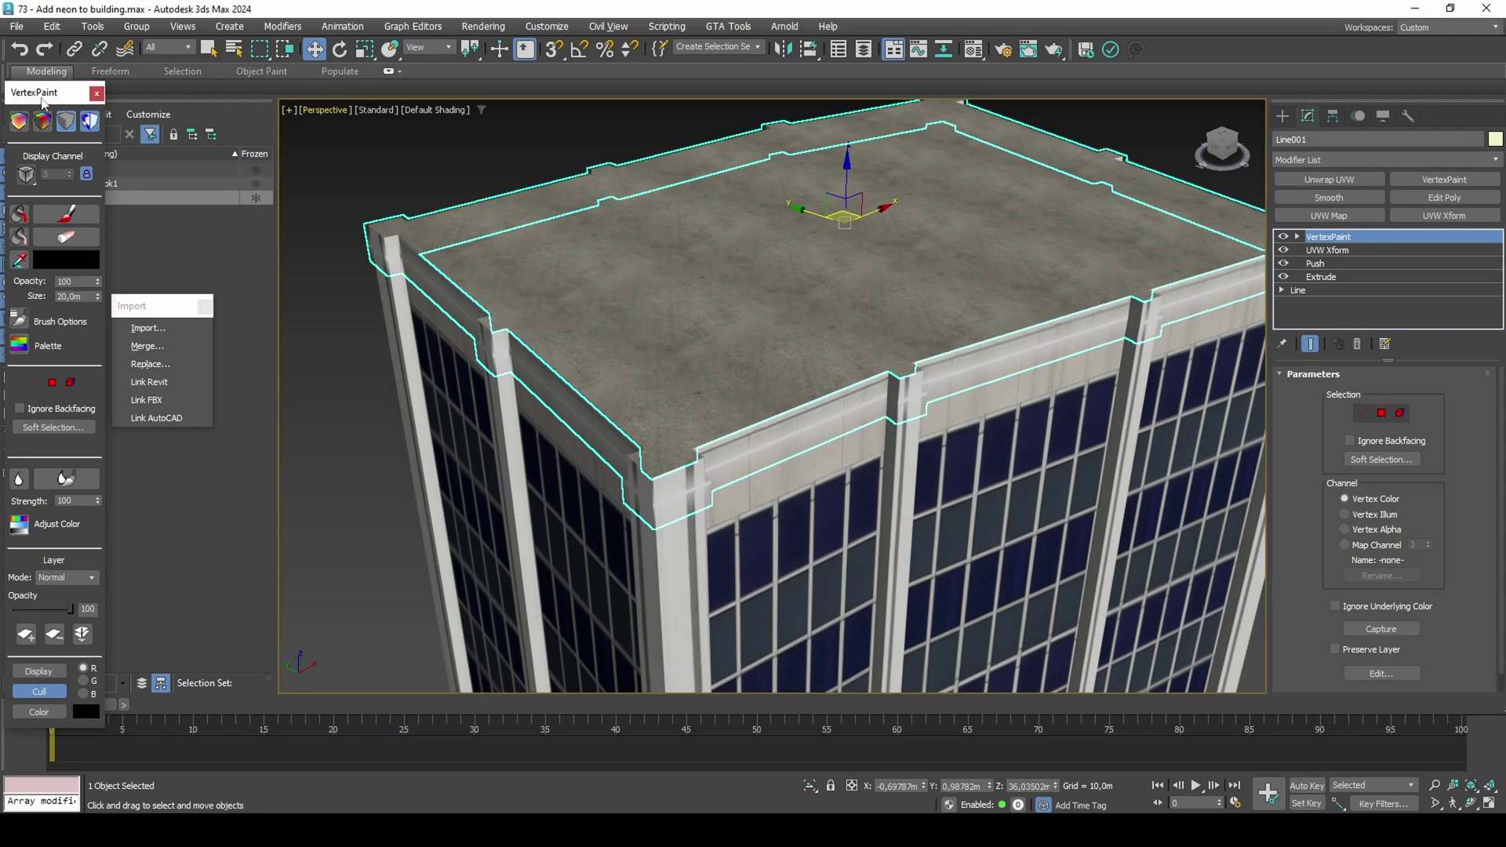
{"action": "left_click", "coordinate": [69, 260]}
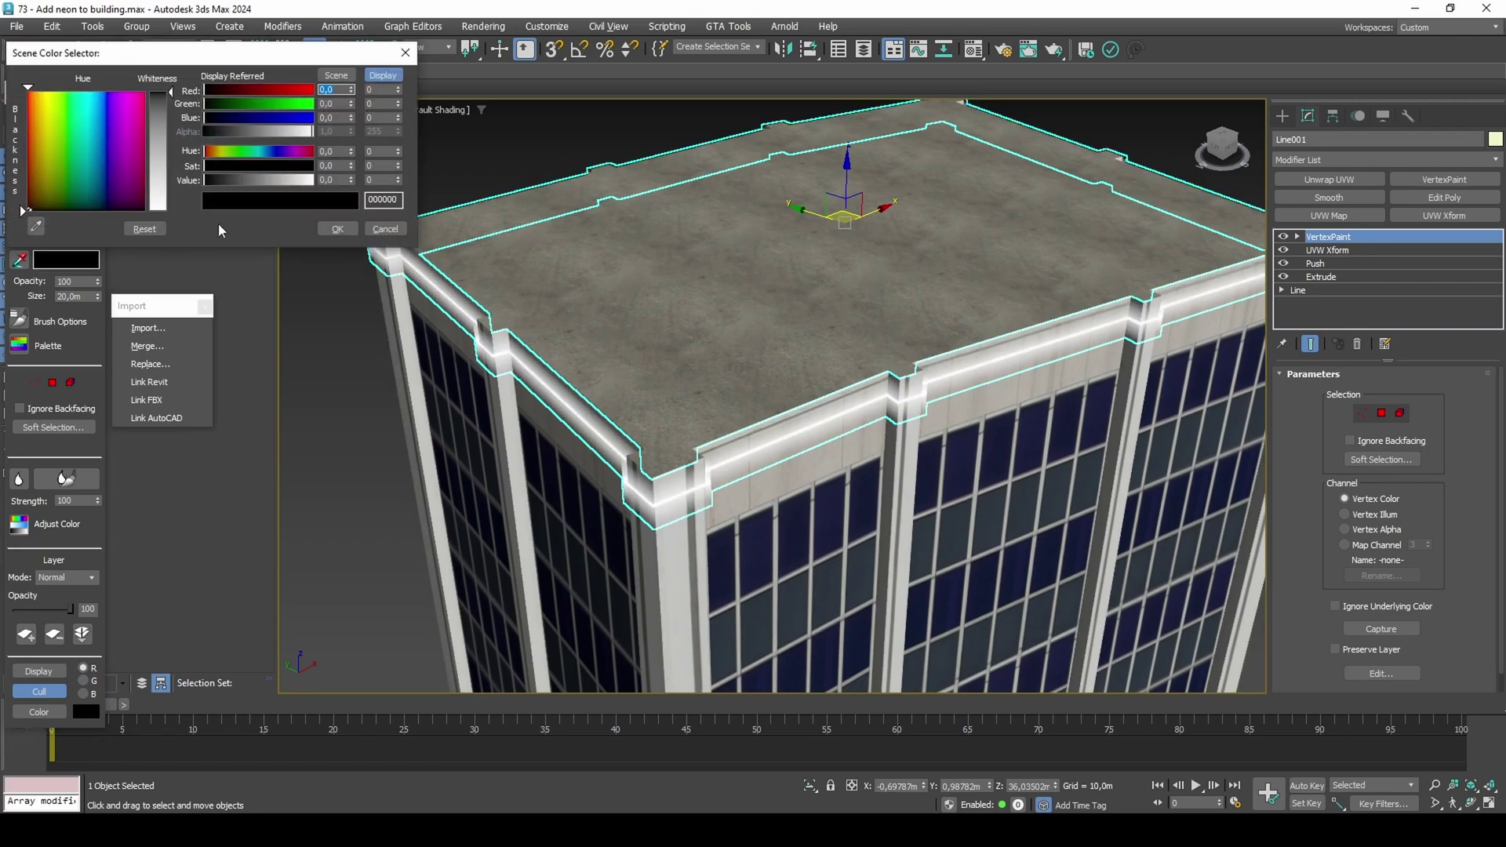
{"action": "mouse_move", "coordinate": [294, 185]}
{"action": "left_mouse_down"}
{"action": "mouse_move", "coordinate": [332, 163]}
{"action": "mouse_move", "coordinate": [266, 160]}
{"action": "left_mouse_up"}
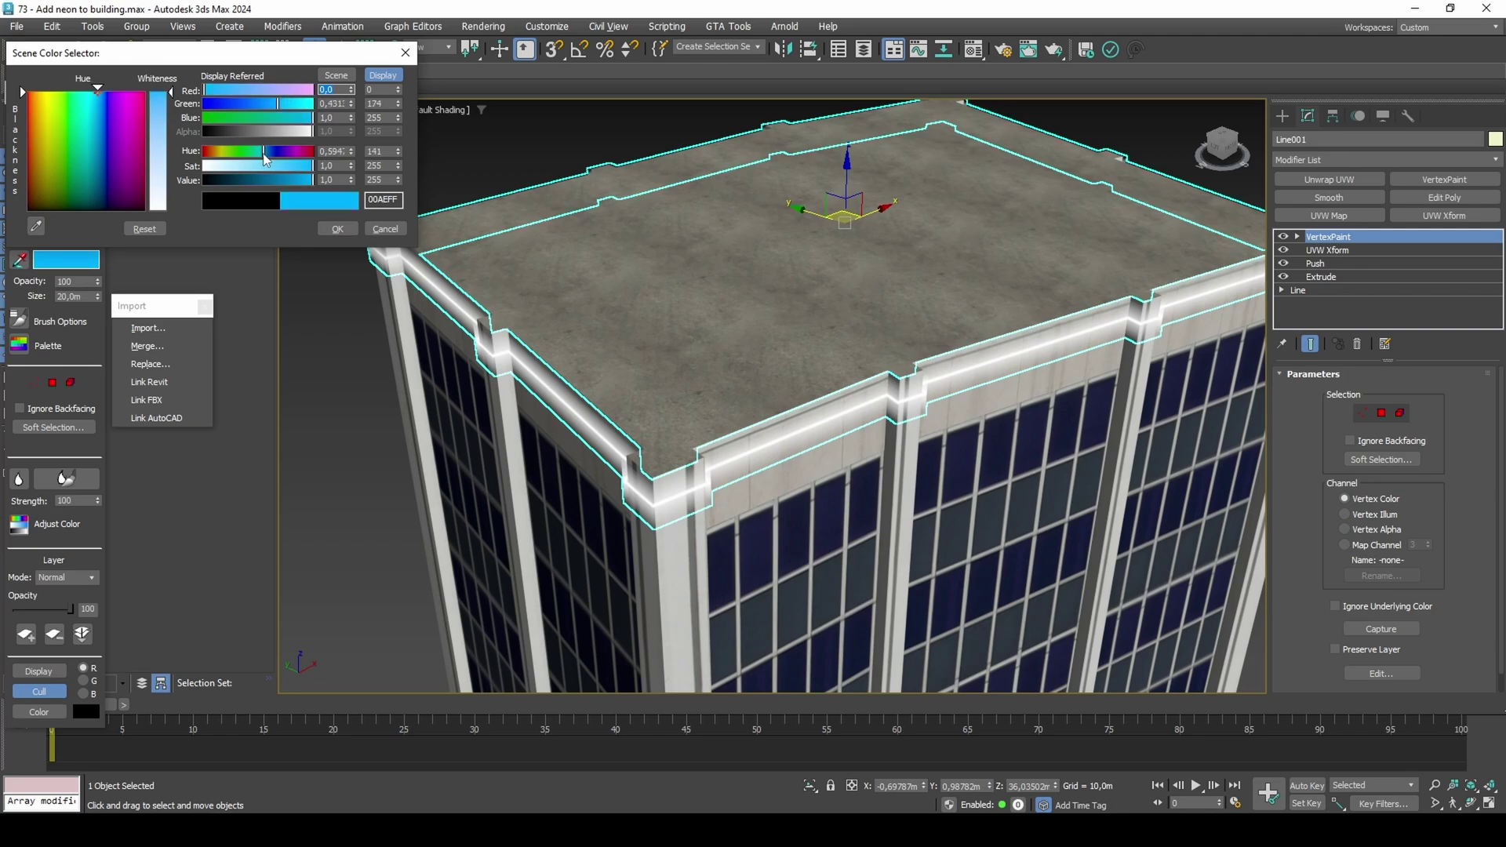
{"action": "left_click", "coordinate": [337, 228]}
{"action": "left_click", "coordinate": [67, 214]}
Turn on vertex channel display in the office building's object properties
{"action": "middle_click_drag", "start_coordinate": [619, 365], "coordinate": [675, 318], "text": "alt"}
{"action": "left_click", "coordinate": [700, 315]}
{"action": "right_click", "coordinate": [701, 314]}
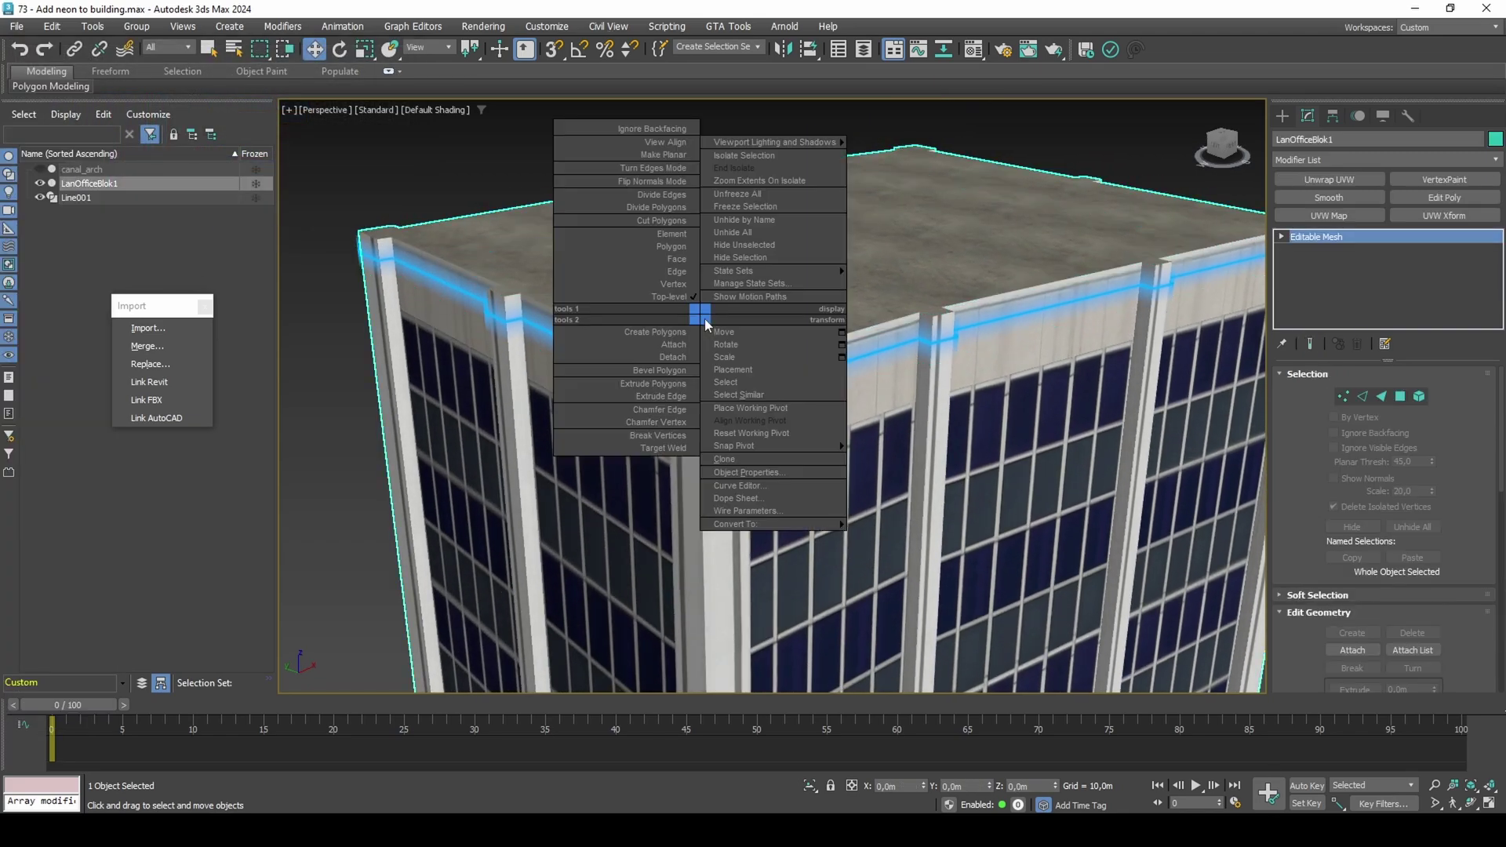
{"action": "left_click", "coordinate": [745, 470]}
{"action": "left_click", "coordinate": [673, 553]}
{"action": "left_click", "coordinate": [677, 569]}
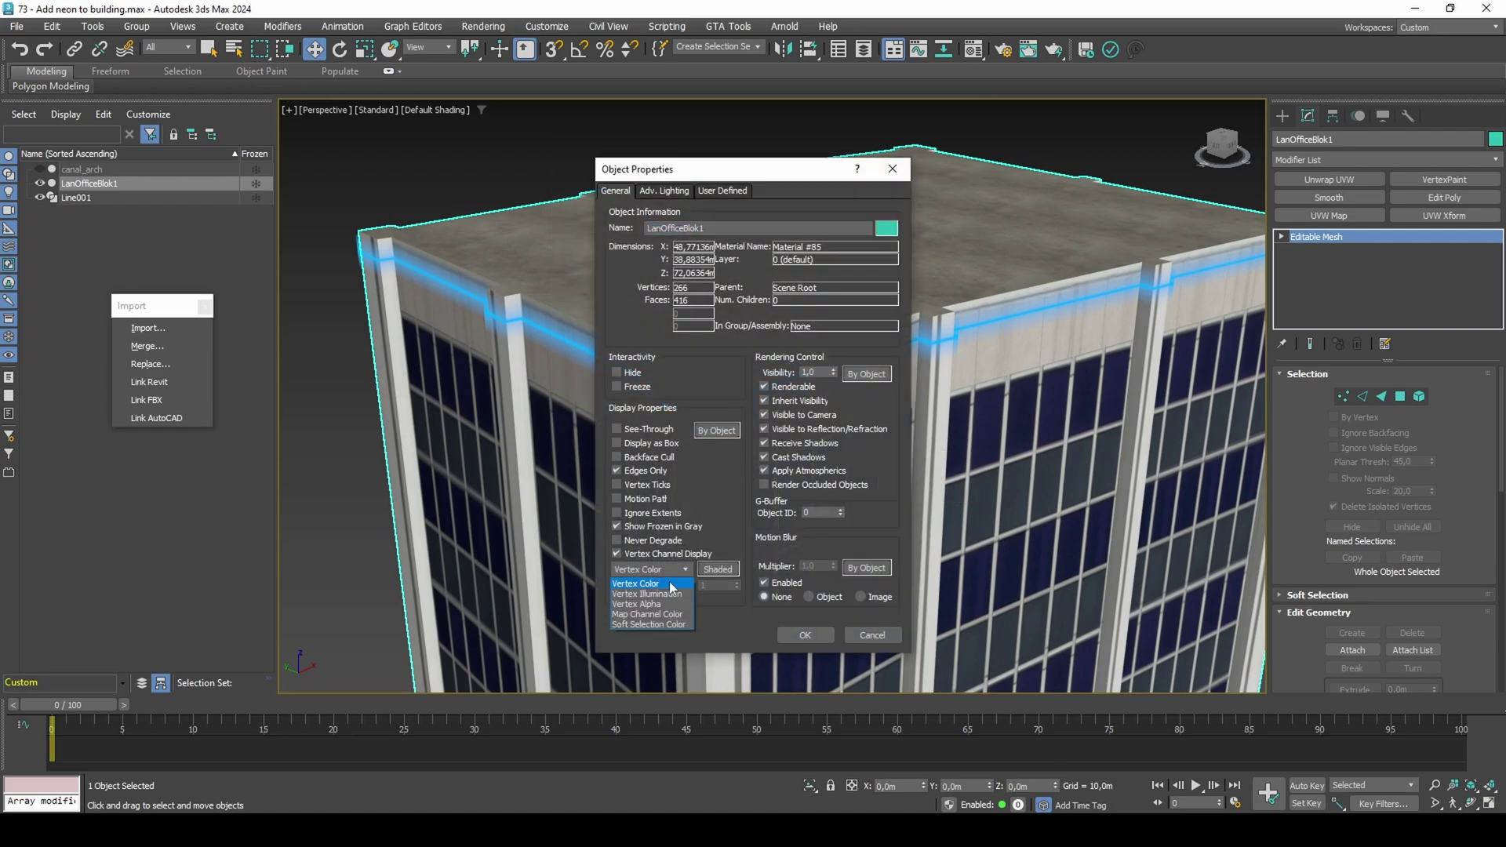
{"action": "left_click", "coordinate": [793, 632]}
Add a second VertexPaint modifier to the roof strip on the Vertex Illum channel and fill it with the same blue
{"action": "left_click", "coordinate": [827, 367]}
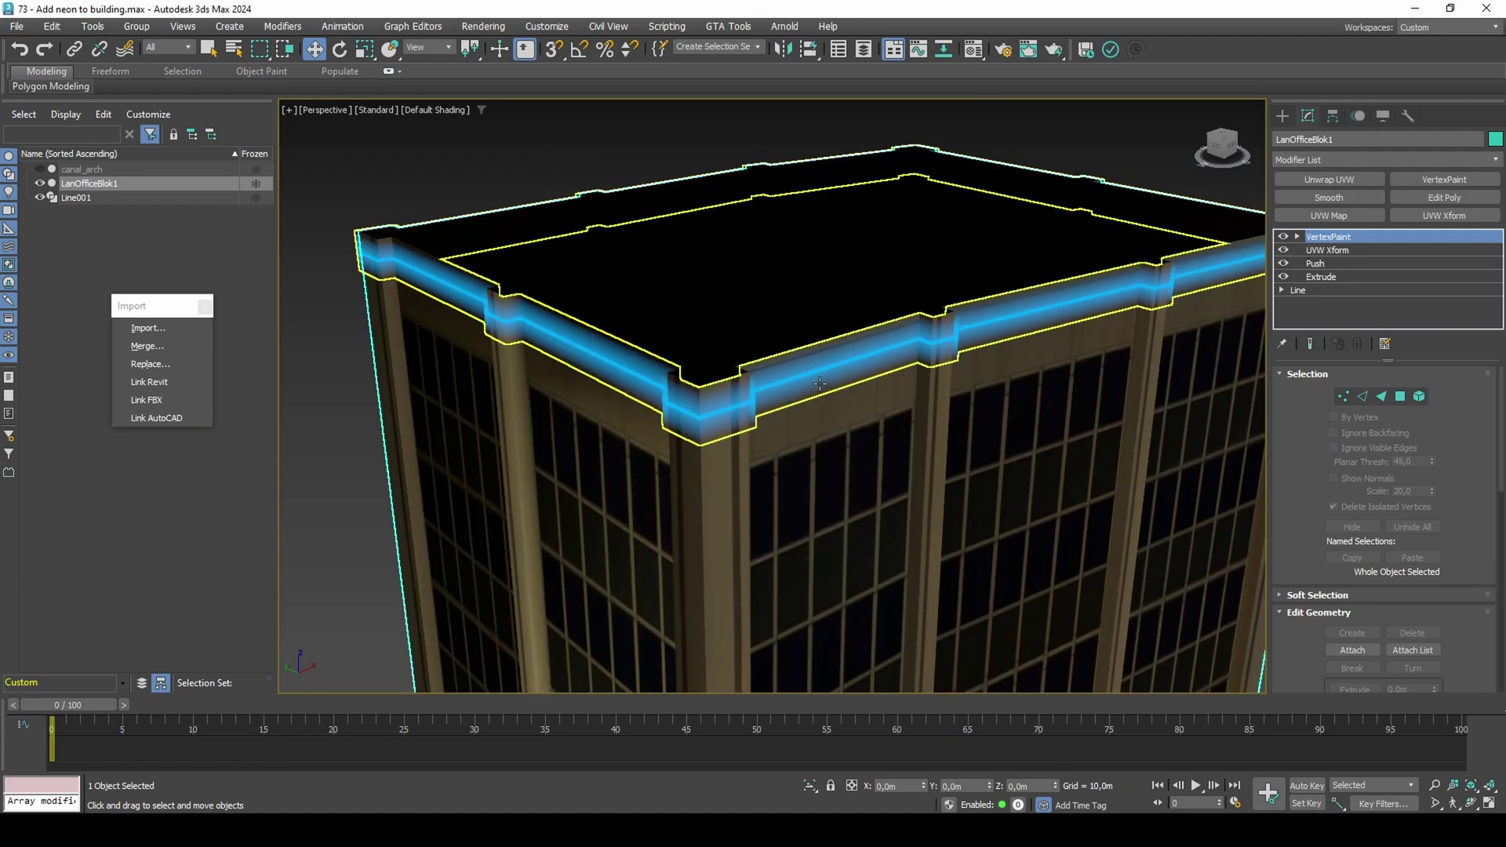
{"action": "left_click", "coordinate": [1408, 181]}
{"action": "left_click", "coordinate": [1344, 514]}
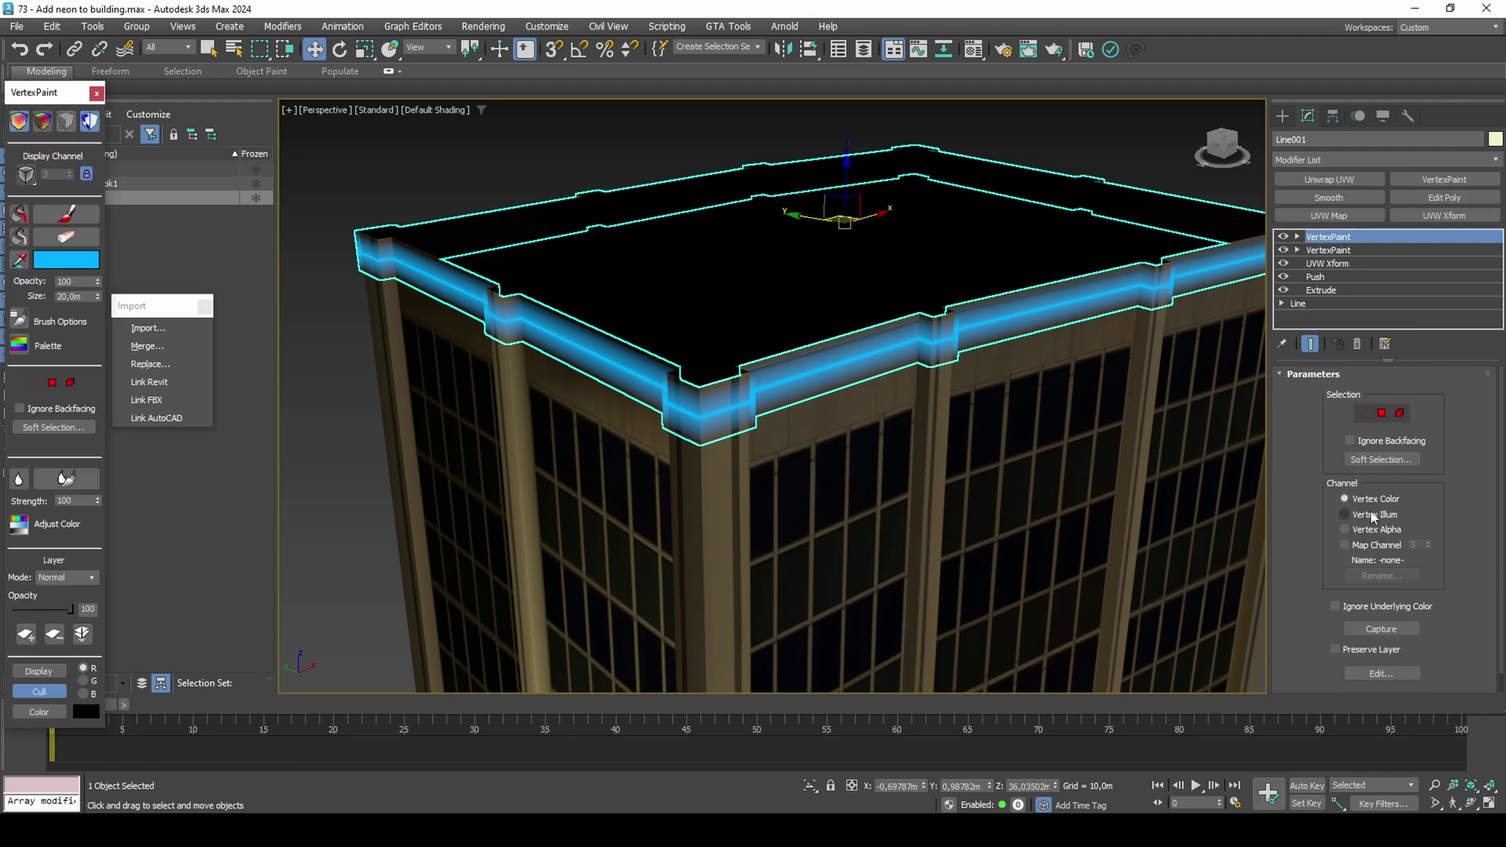
{"action": "left_click", "coordinate": [23, 215]}
Add an Edit Poly modifier to the neon strip and select the upper and lower edges at two outer roof corners
{"action": "left_click", "coordinate": [1443, 197]}
{"action": "key", "text": "2"}
{"action": "left_click", "coordinate": [739, 430]}
{"action": "left_click", "coordinate": [724, 380], "text": "ctrl"}
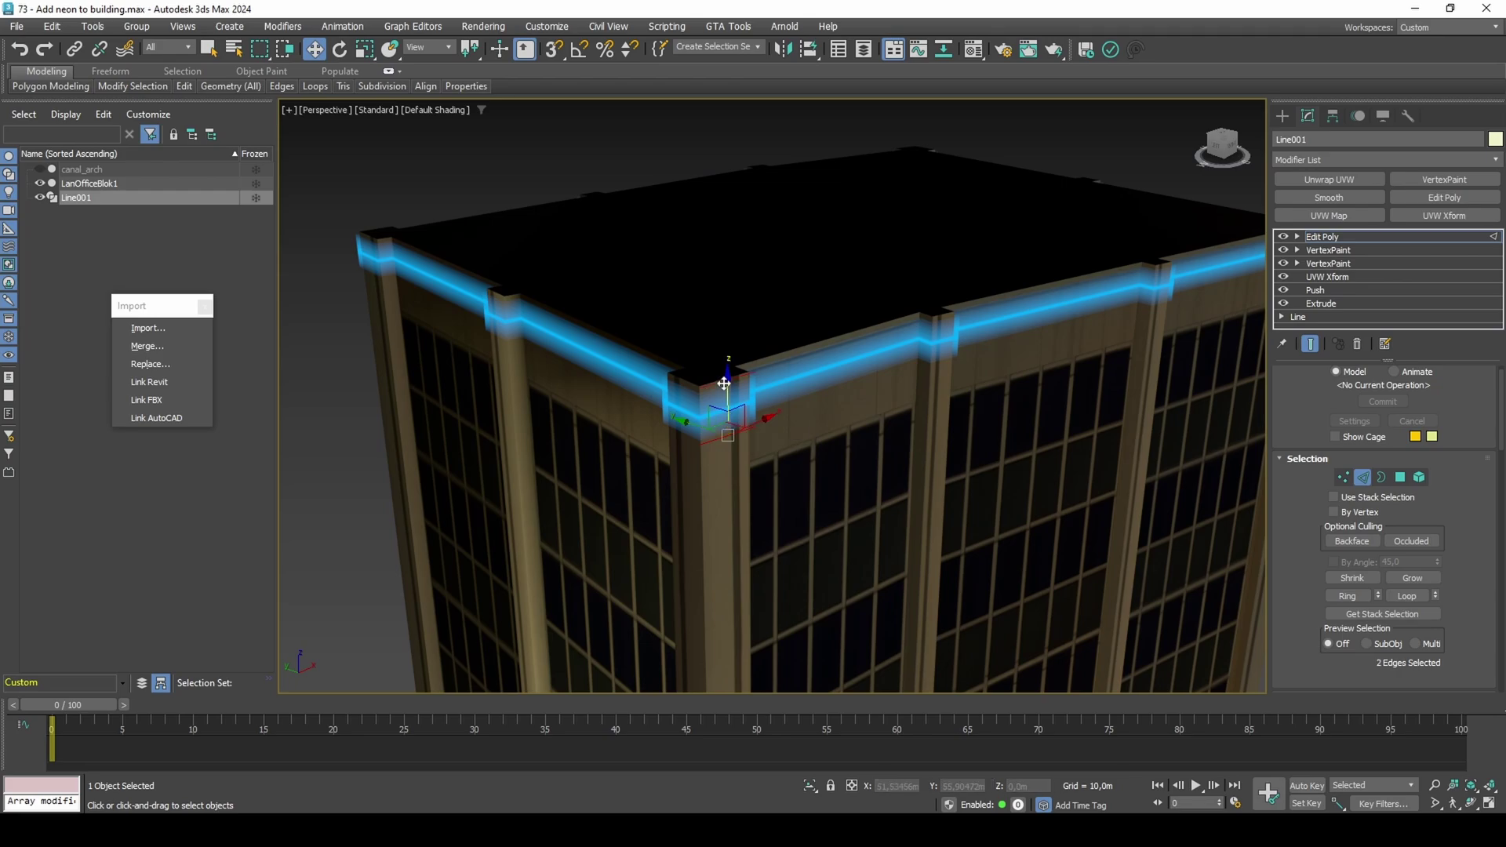
{"action": "key", "text": "F4"}
{"action": "left_click", "coordinate": [686, 388], "text": "ctrl"}
{"action": "key", "text": "z"}
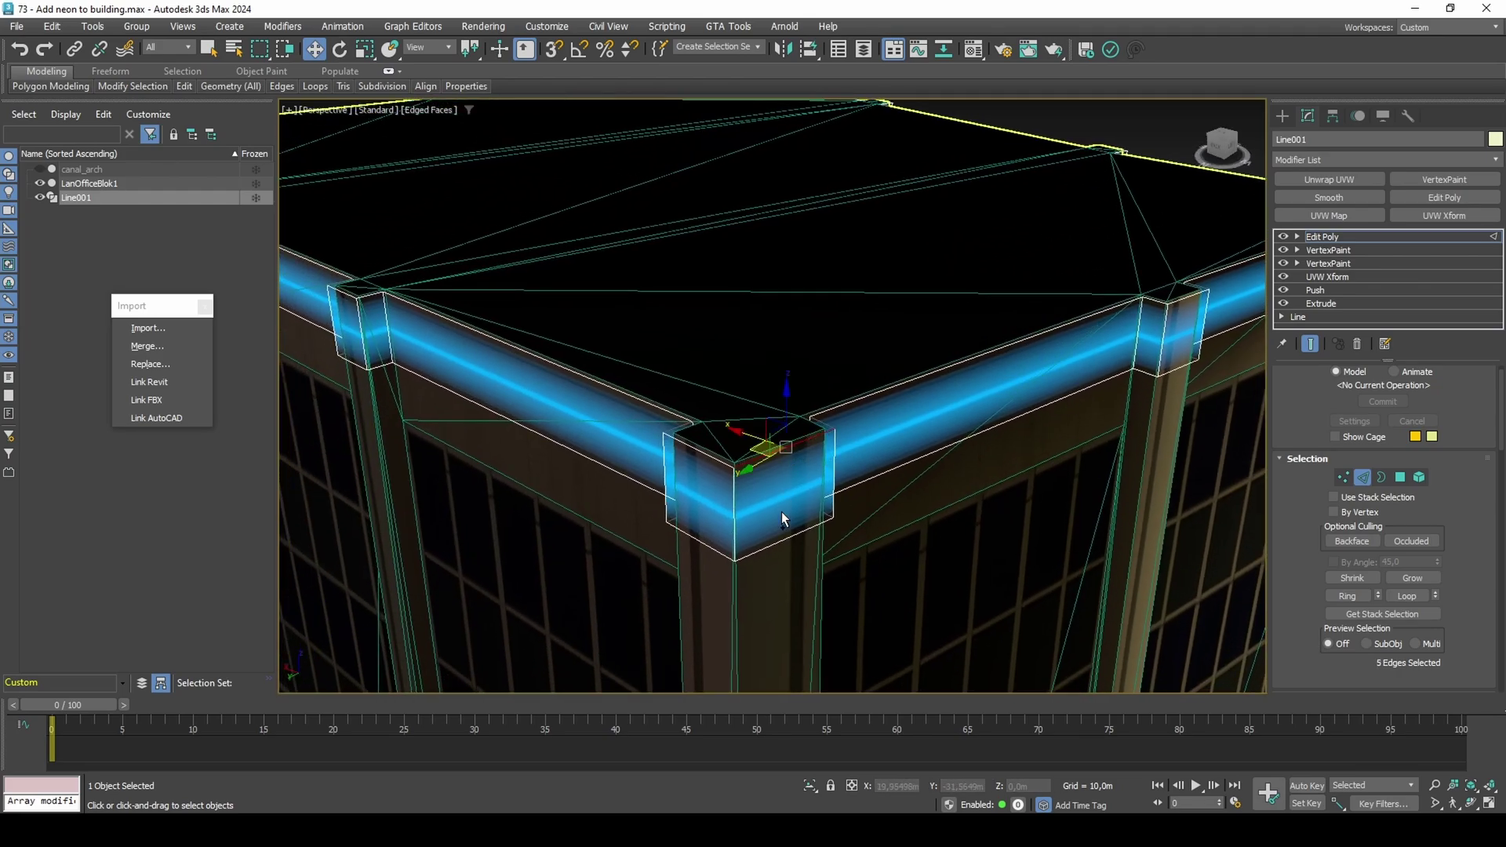
{"action": "left_click", "coordinate": [777, 529], "text": "ctrl"}
{"action": "left_click", "coordinate": [697, 543], "text": "ctrl"}
Add the upper and lower edges at the remaining two corners to the selection and connect them with vertical edges
{"action": "scroll", "coordinate": [742, 466], "scroll_direction": "down", "scroll_amount": 4}
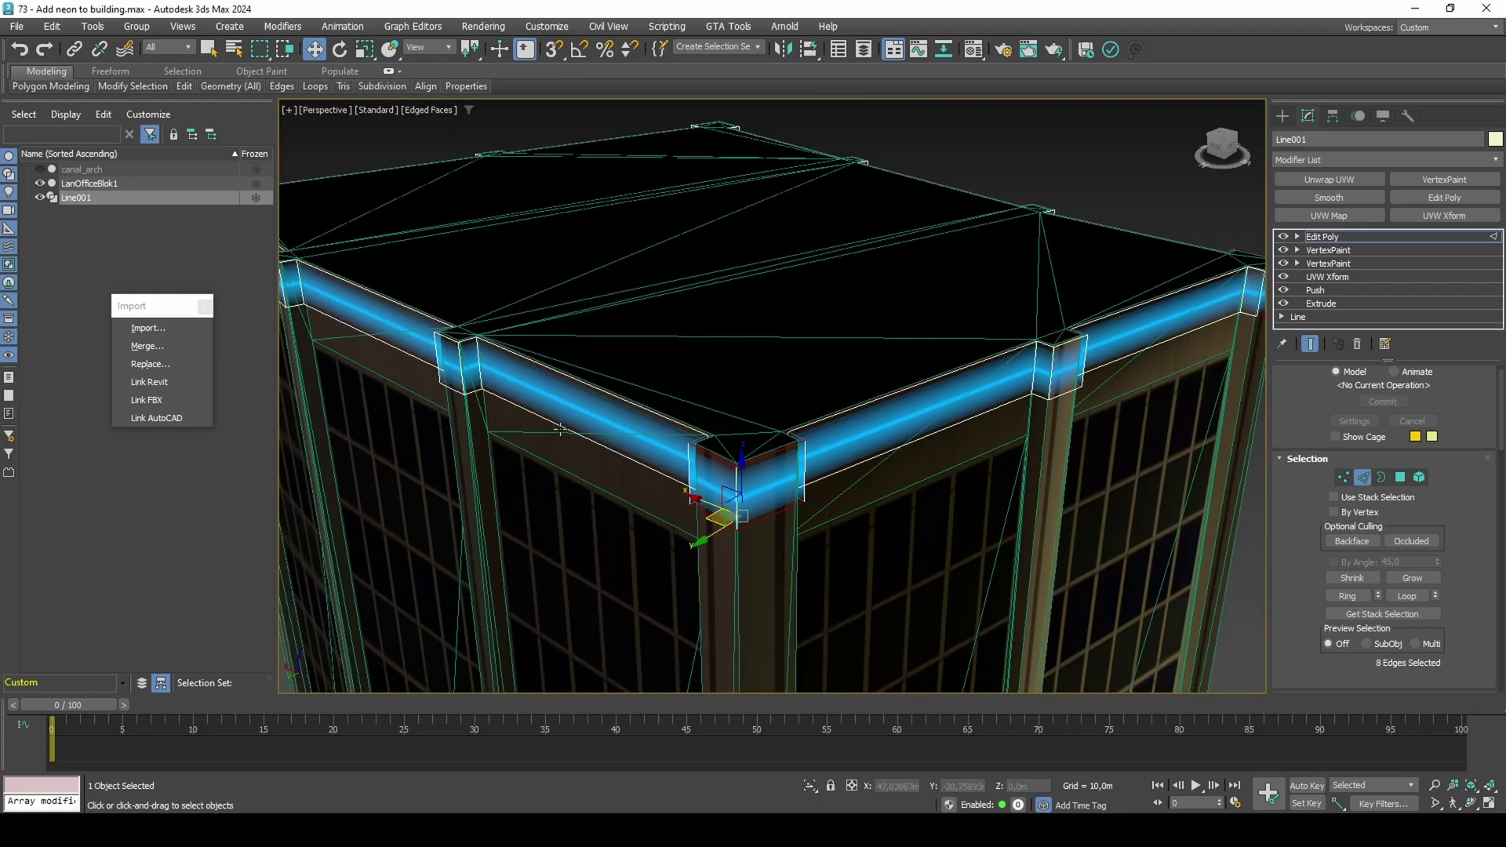
{"action": "middle_click_drag", "start_coordinate": [742, 466], "coordinate": [868, 318], "text": "alt"}
{"action": "scroll", "coordinate": [824, 384], "scroll_direction": "down", "scroll_amount": 3}
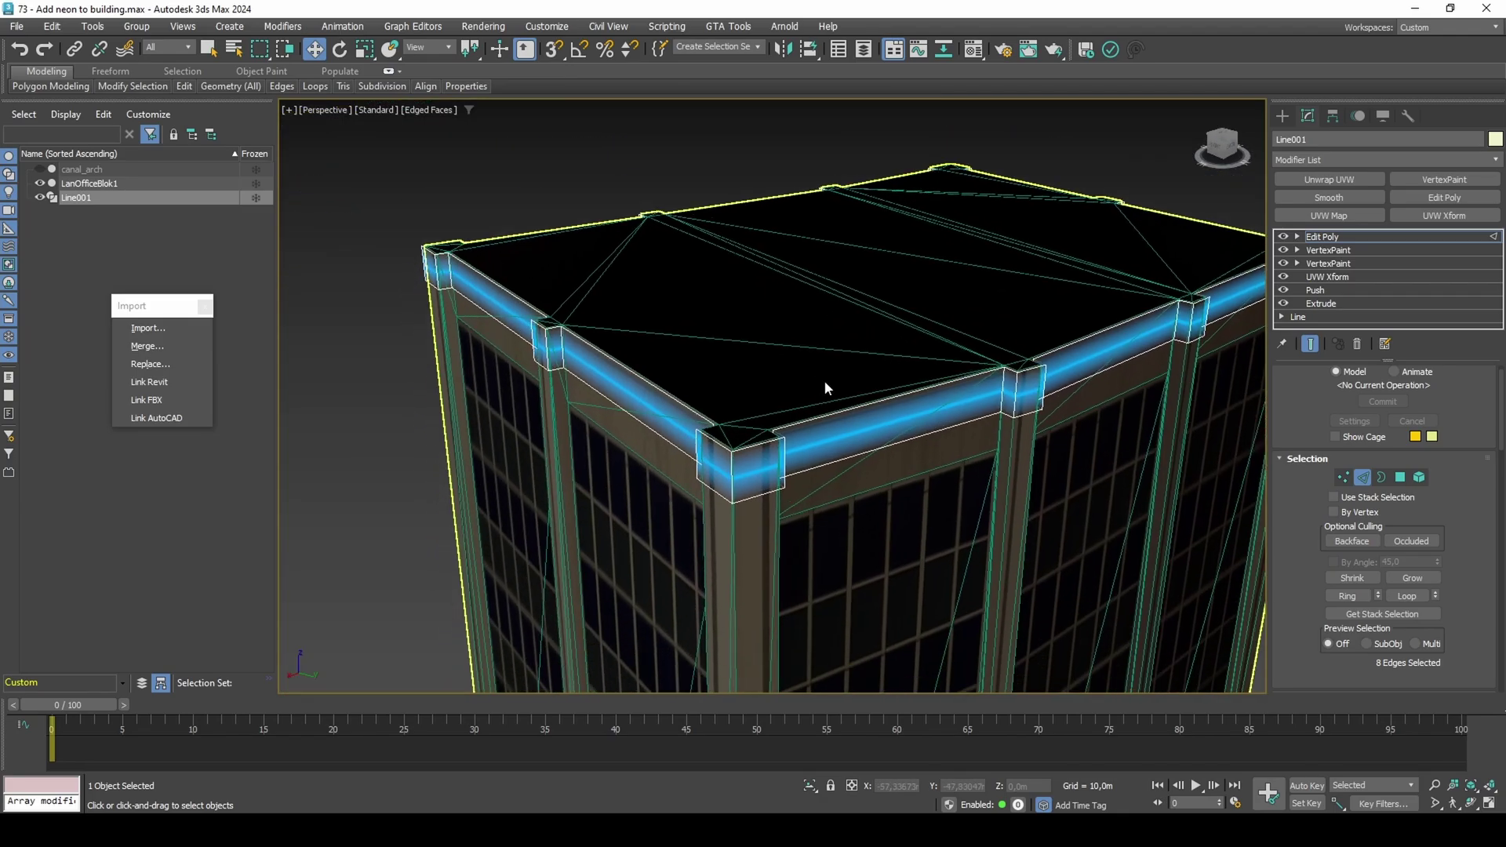
{"action": "left_click", "coordinate": [758, 445], "text": "ctrl"}
{"action": "left_click", "coordinate": [757, 495], "text": "ctrl"}
{"action": "left_click", "coordinate": [713, 492], "text": "ctrl"}
{"action": "left_click", "coordinate": [713, 441], "text": "ctrl"}
{"action": "middle_click_drag", "start_coordinate": [713, 440], "coordinate": [874, 464], "text": "alt"}
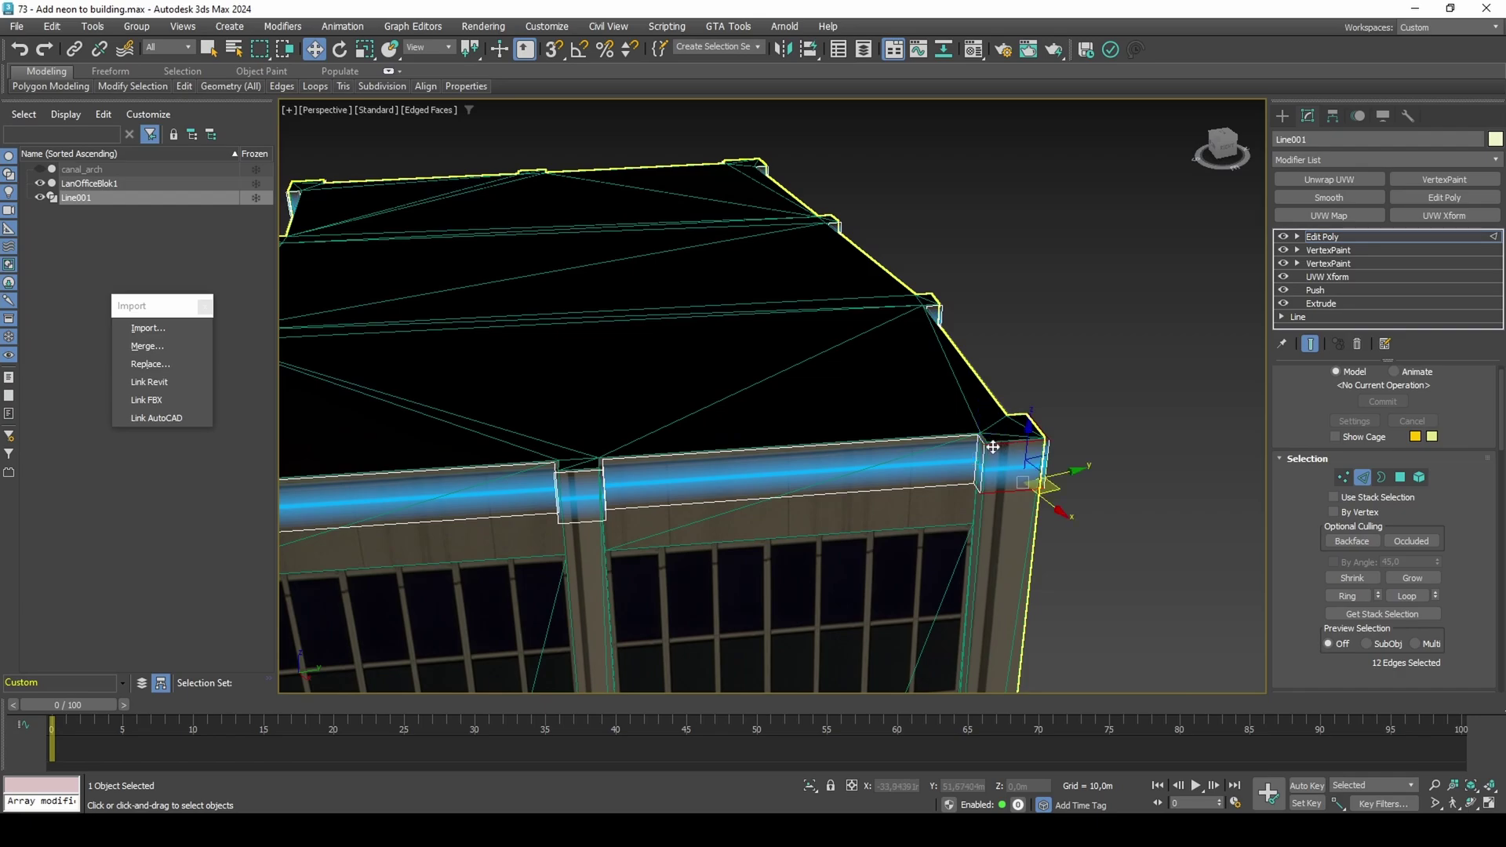
{"action": "middle_click_drag", "start_coordinate": [992, 446], "coordinate": [865, 485], "text": "alt"}
{"action": "left_click", "coordinate": [782, 525], "text": "ctrl"}
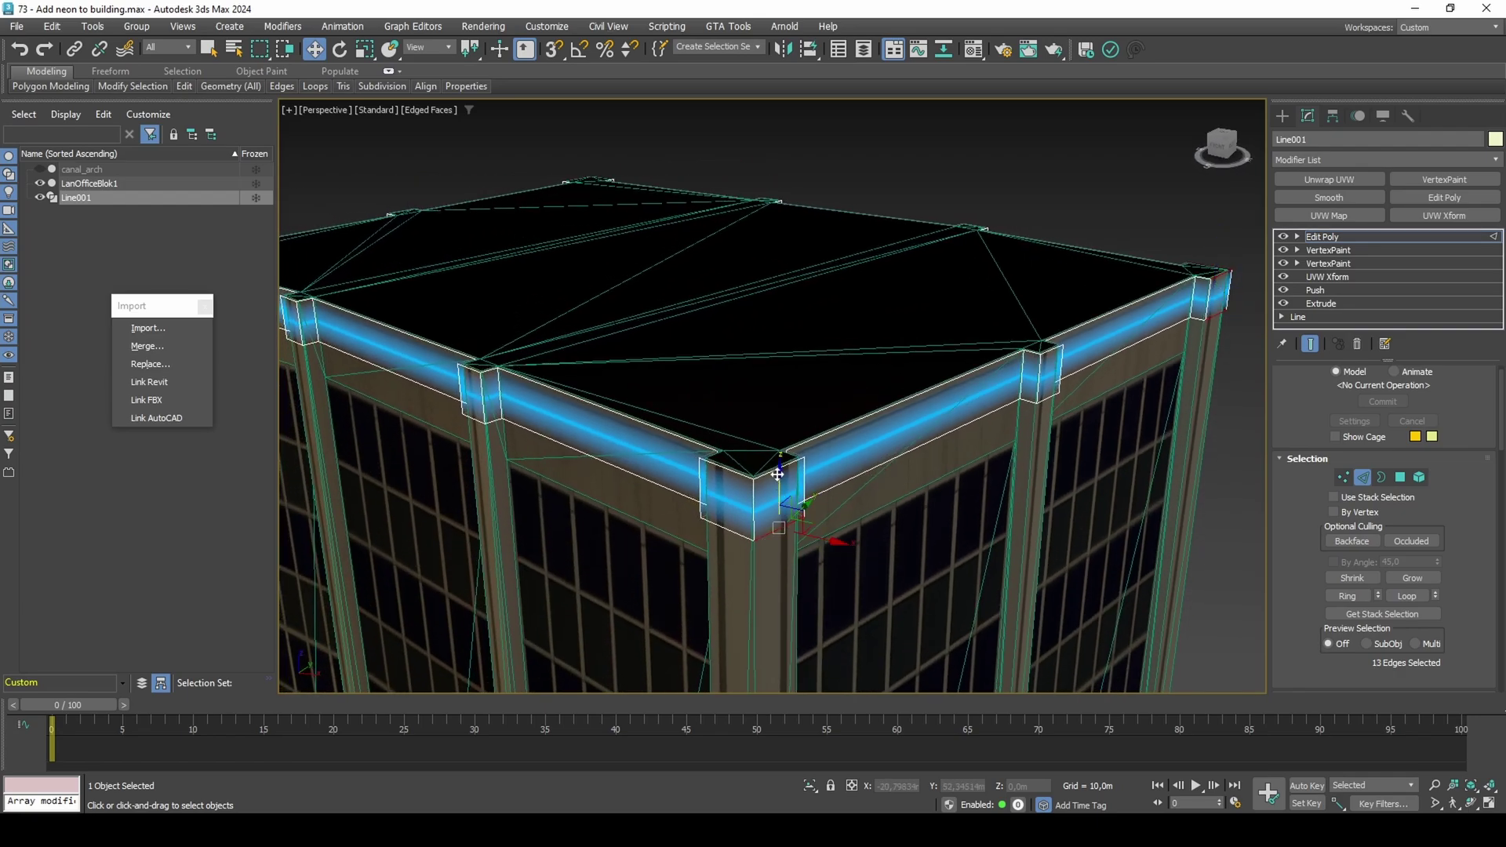
{"action": "left_click", "coordinate": [733, 476], "text": "ctrl"}
{"action": "left_click", "coordinate": [729, 523], "text": "ctrl"}
{"action": "right_click", "coordinate": [726, 508]}
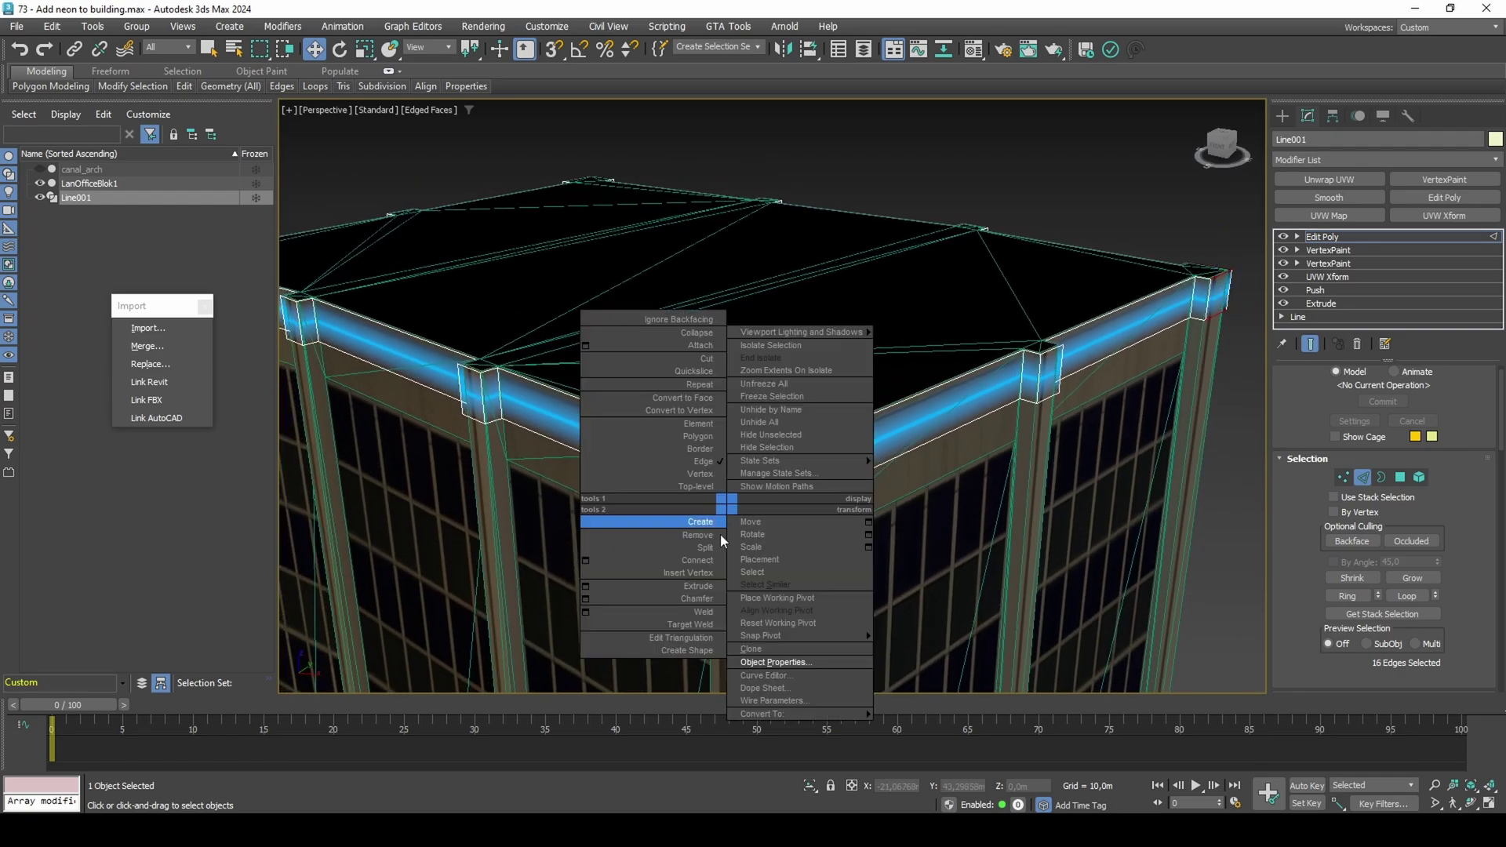
{"action": "left_click", "coordinate": [717, 560]}
Add the vertical edges at the outer corners to the selection and connect them all with horizontal edges through the strip's middle
{"action": "middle_click_drag", "start_coordinate": [785, 510], "coordinate": [838, 448], "text": "alt"}
{"action": "middle_click_drag", "start_coordinate": [1152, 360], "coordinate": [999, 359], "text": "alt"}
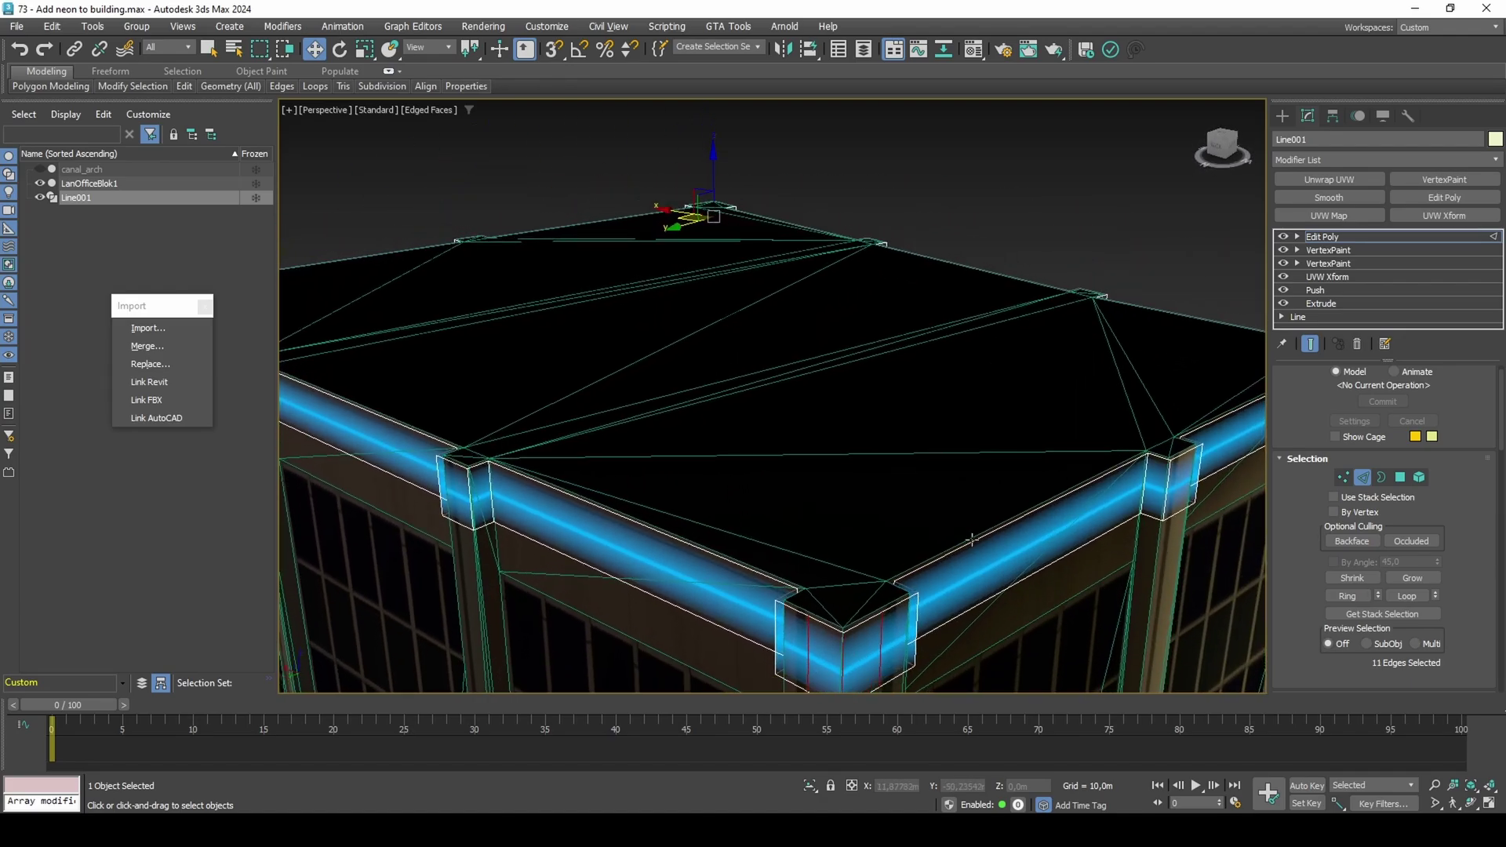
{"action": "middle_click_drag", "start_coordinate": [971, 540], "coordinate": [871, 566], "text": "alt"}
{"action": "left_click", "coordinate": [719, 653], "text": "ctrl"}
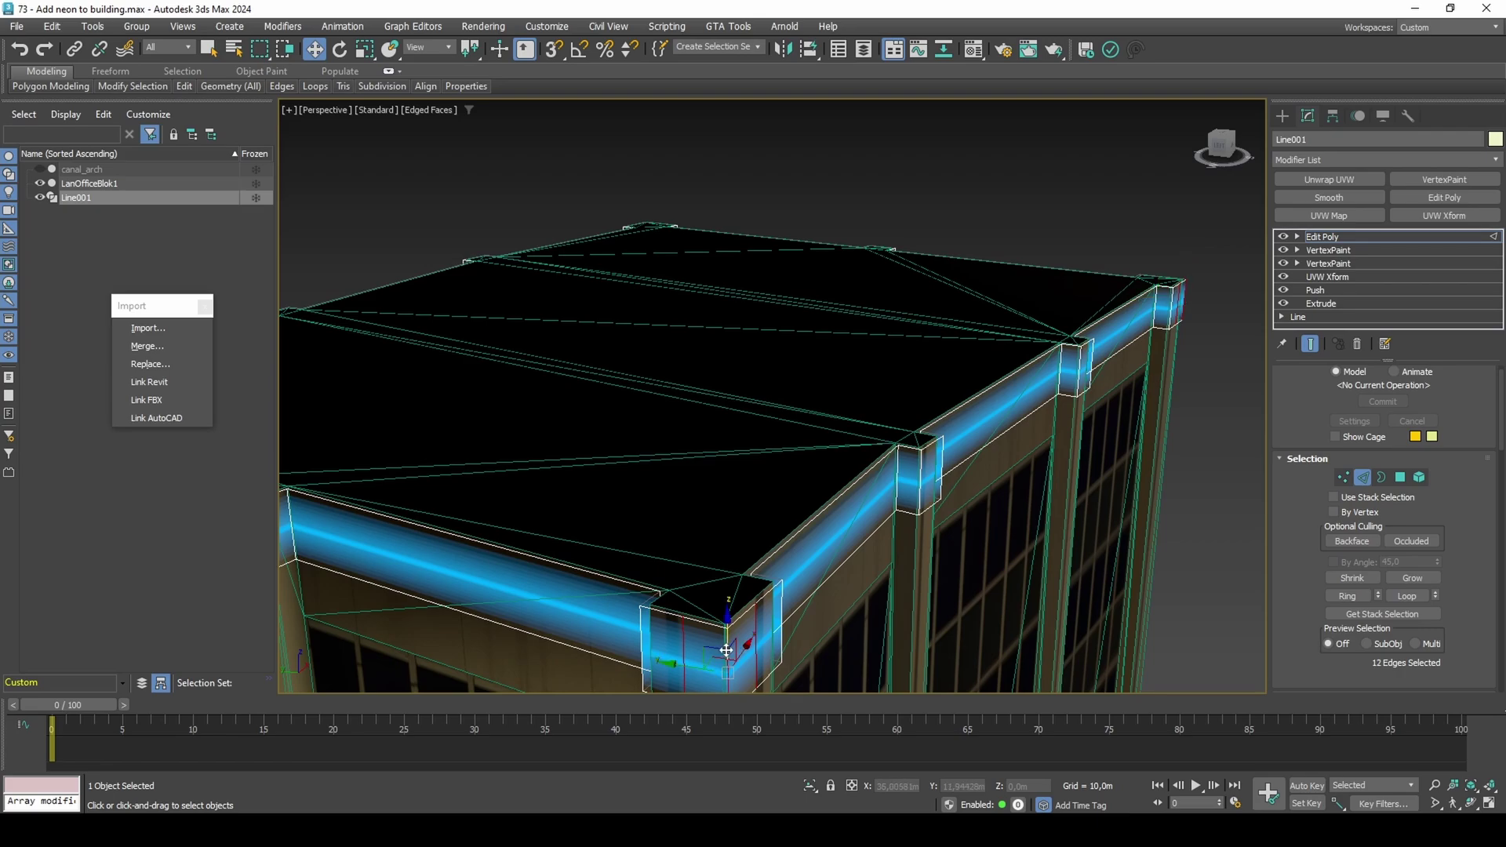
{"action": "middle_click_drag", "start_coordinate": [722, 639], "coordinate": [759, 528], "text": "alt"}
{"action": "right_click", "coordinate": [755, 521]}
{"action": "left_click", "coordinate": [723, 574]}
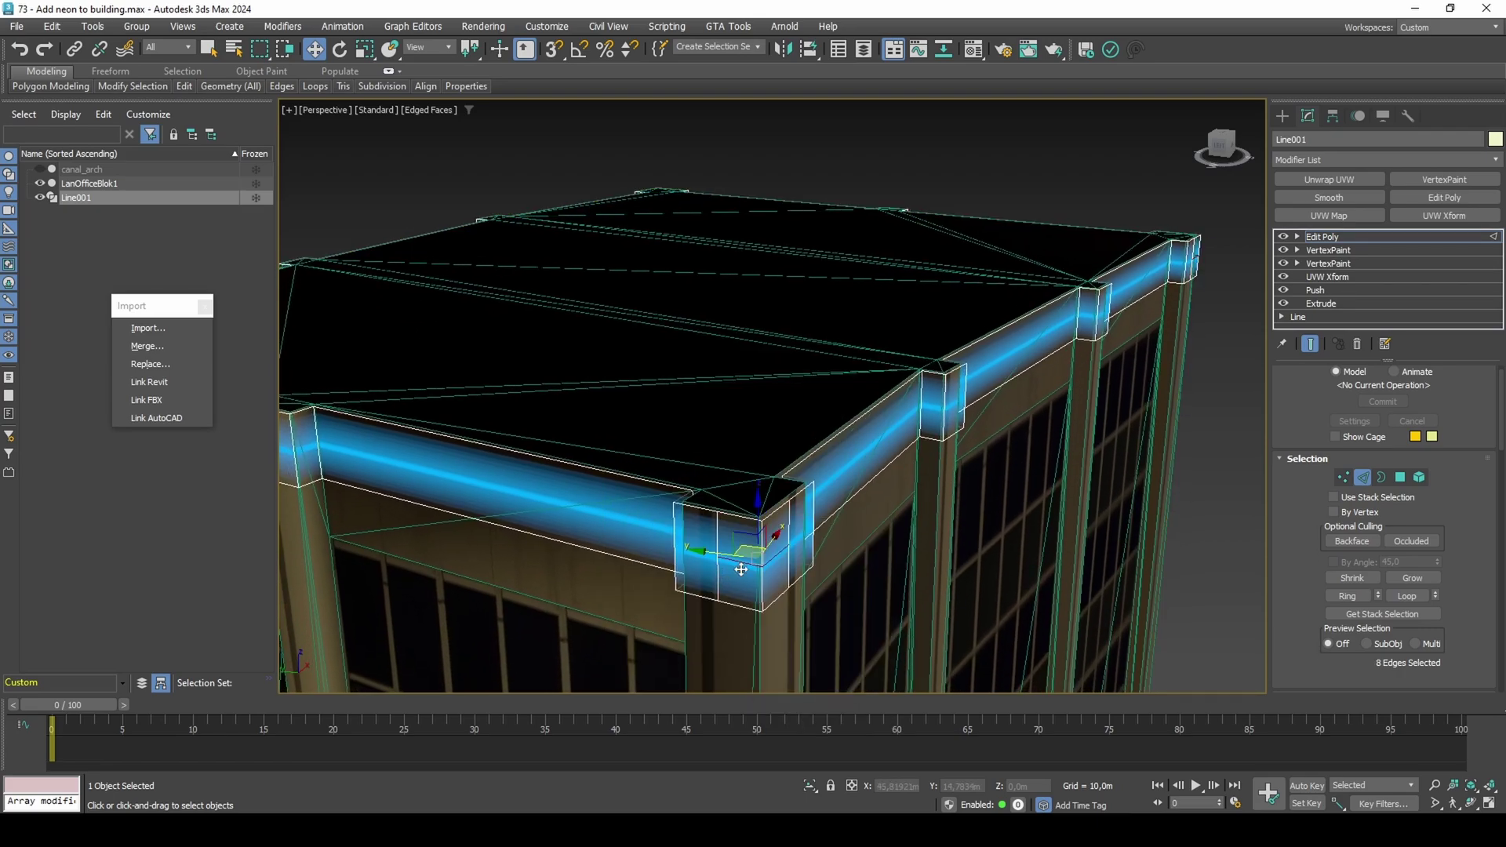
Enable Preserve UVs for vertex editing and select the lower outermost vertex at all four corners of the neon strip
{"action": "key", "text": "1"}
{"action": "scroll", "coordinate": [1291, 552], "scroll_direction": "down", "scroll_amount": 5}
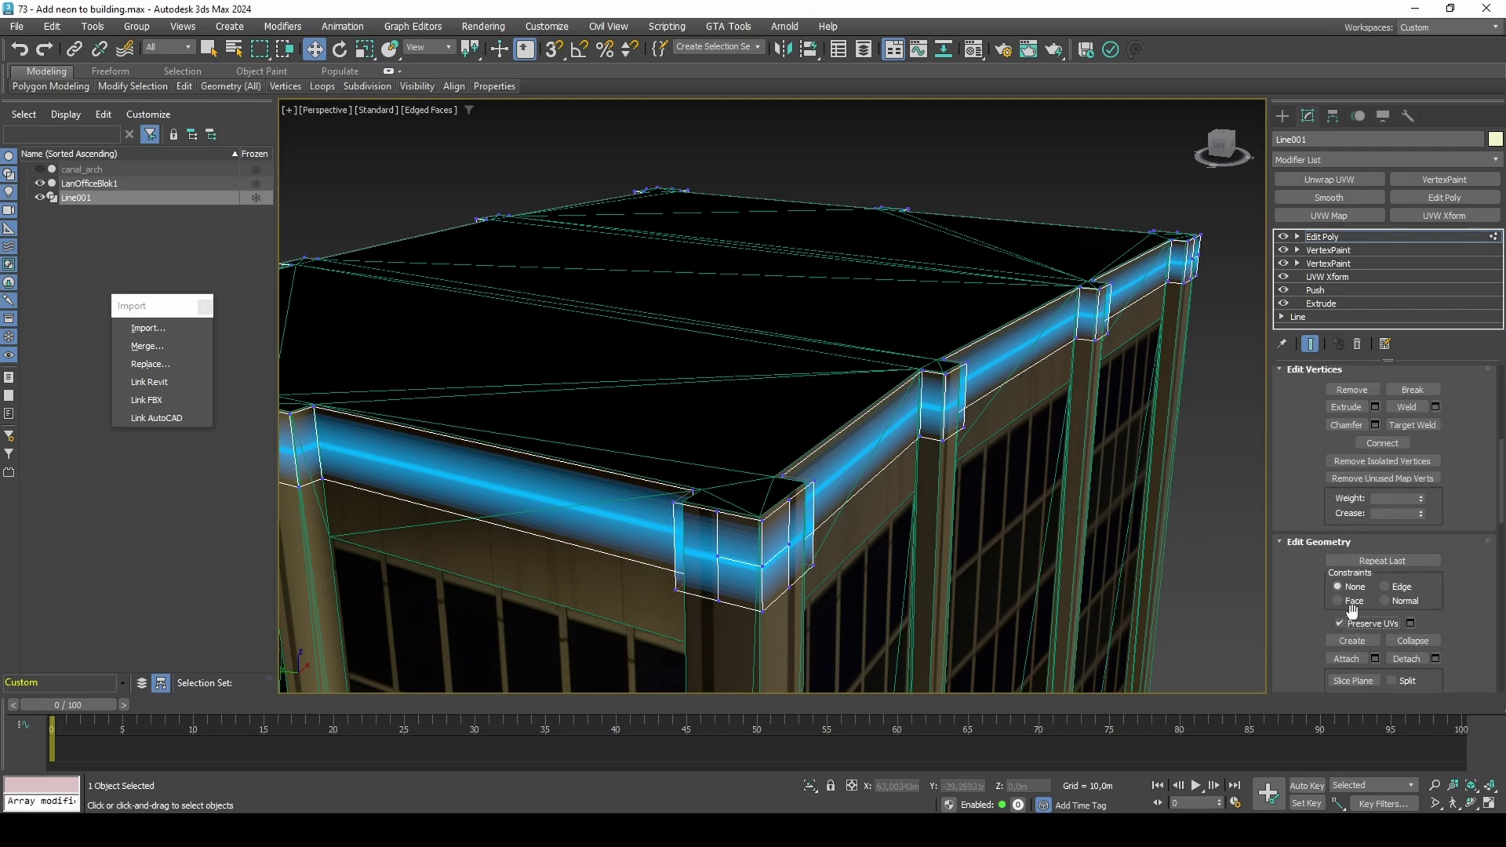
{"action": "scroll", "coordinate": [1351, 610], "scroll_direction": "up", "scroll_amount": 5}
{"action": "middle_click_drag", "start_coordinate": [800, 563], "coordinate": [771, 549], "text": "alt"}
{"action": "left_click", "coordinate": [761, 575]}
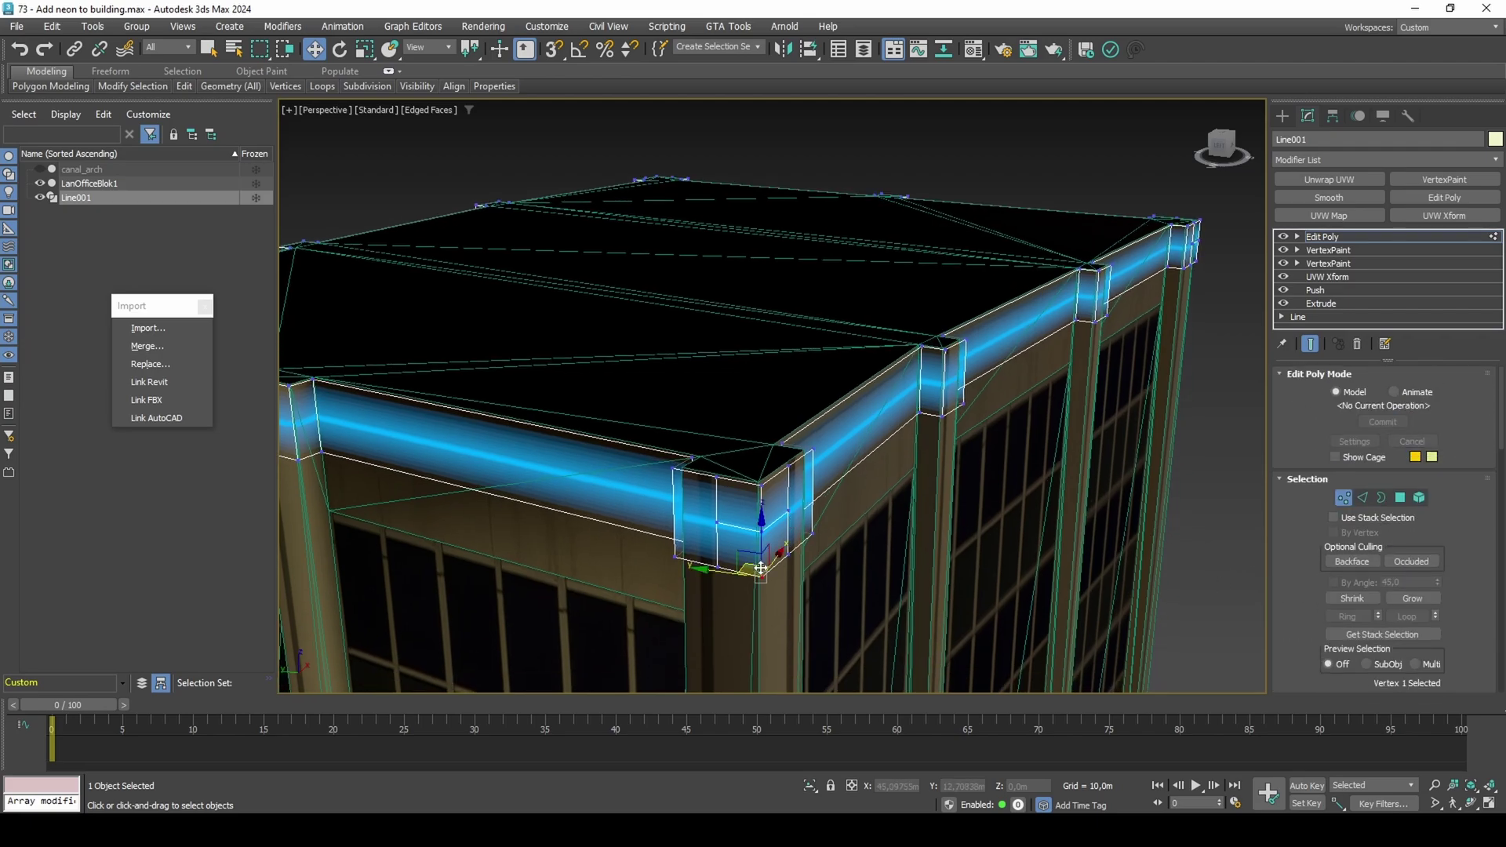
{"action": "middle_click_drag", "start_coordinate": [1243, 298], "coordinate": [531, 363], "text": "alt"}
{"action": "left_click", "coordinate": [1020, 541], "text": "ctrl"}
{"action": "middle_click_drag", "start_coordinate": [1019, 541], "coordinate": [902, 441], "text": "alt"}
{"action": "left_click", "coordinate": [610, 617], "text": "ctrl"}
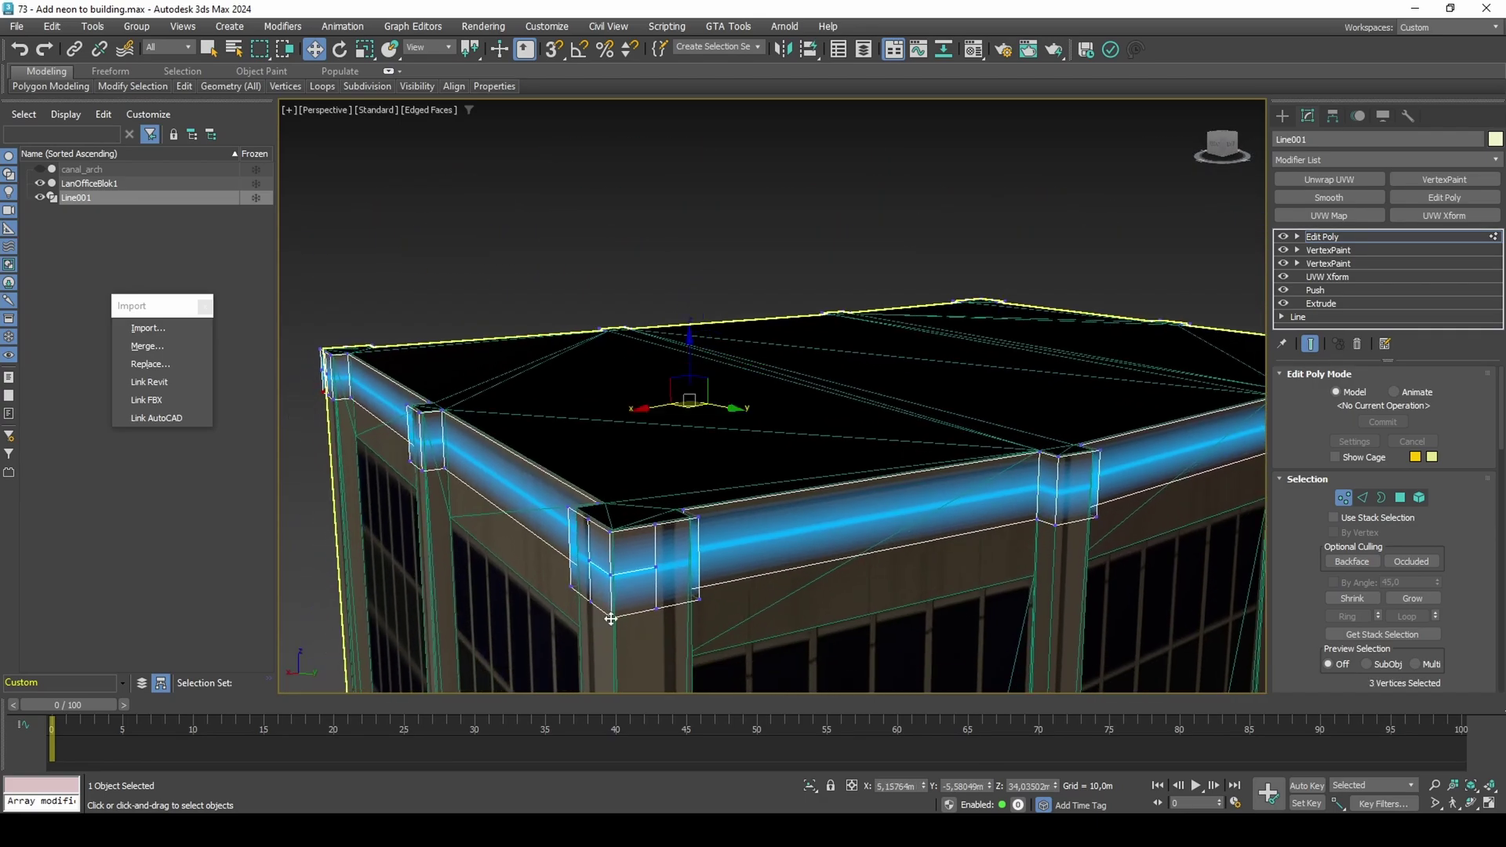
{"action": "middle_click_drag", "start_coordinate": [973, 534], "coordinate": [822, 463], "text": "alt"}
{"action": "left_click", "coordinate": [708, 538], "text": "ctrl"}
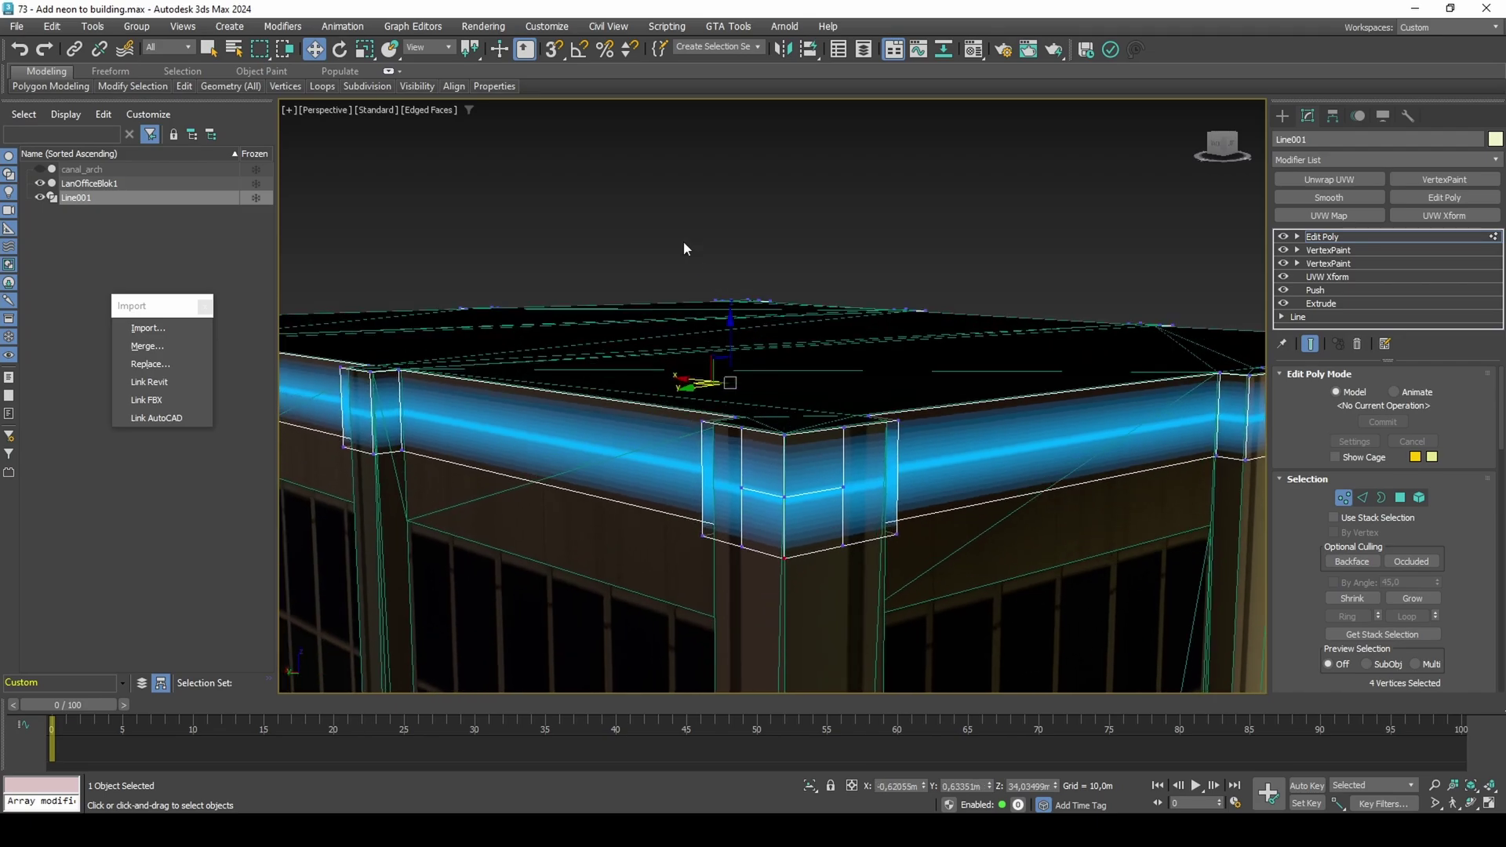
Raise the selected lower corner vertices along Z, using vertex snapping with axis constraints to align them with the corner's middle vertex
{"action": "right_click", "coordinate": [553, 50]}
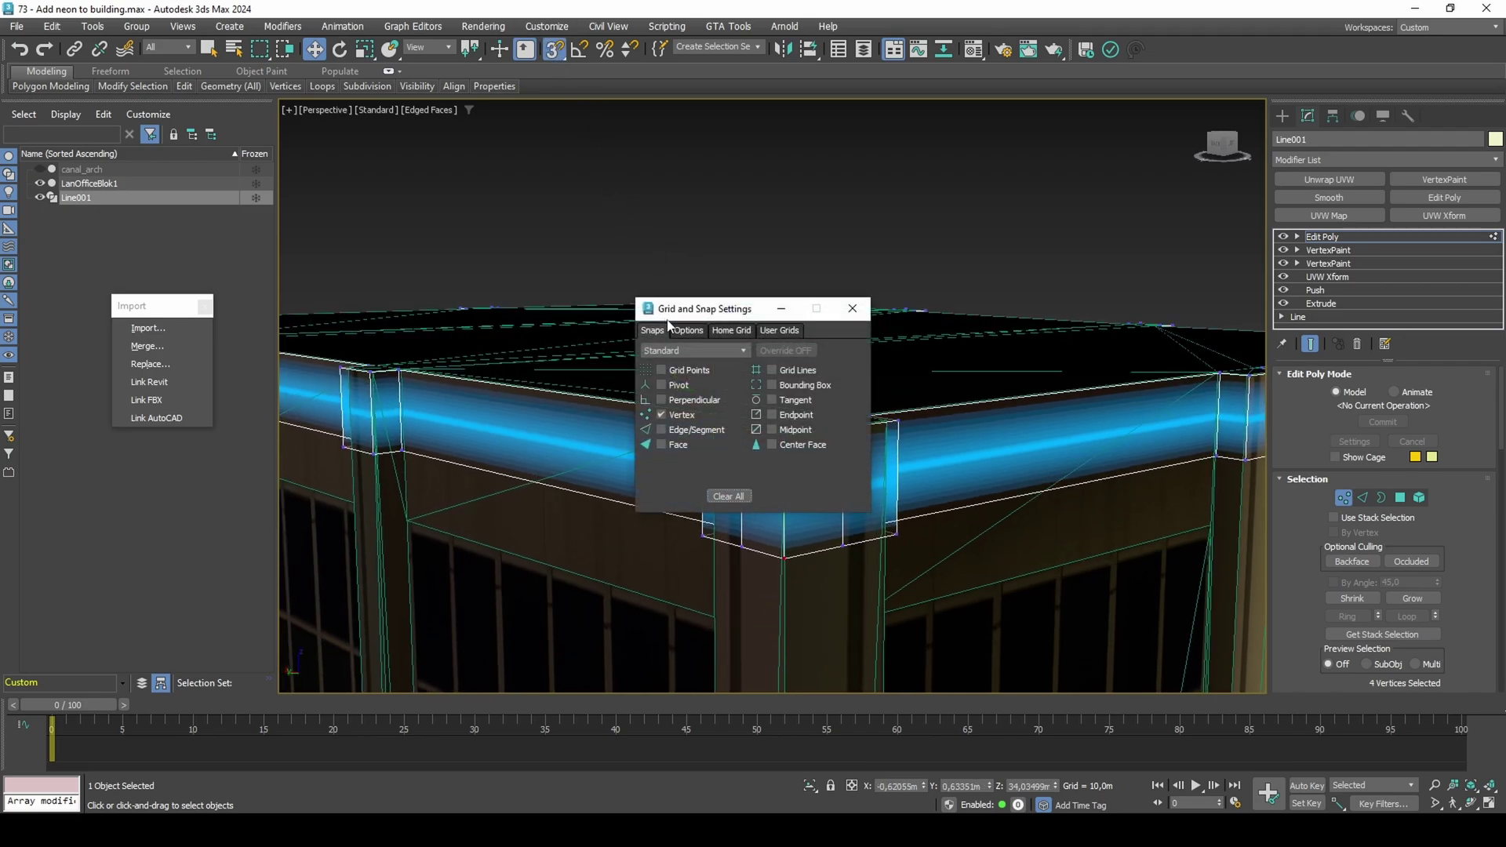
{"action": "left_click", "coordinate": [684, 331]}
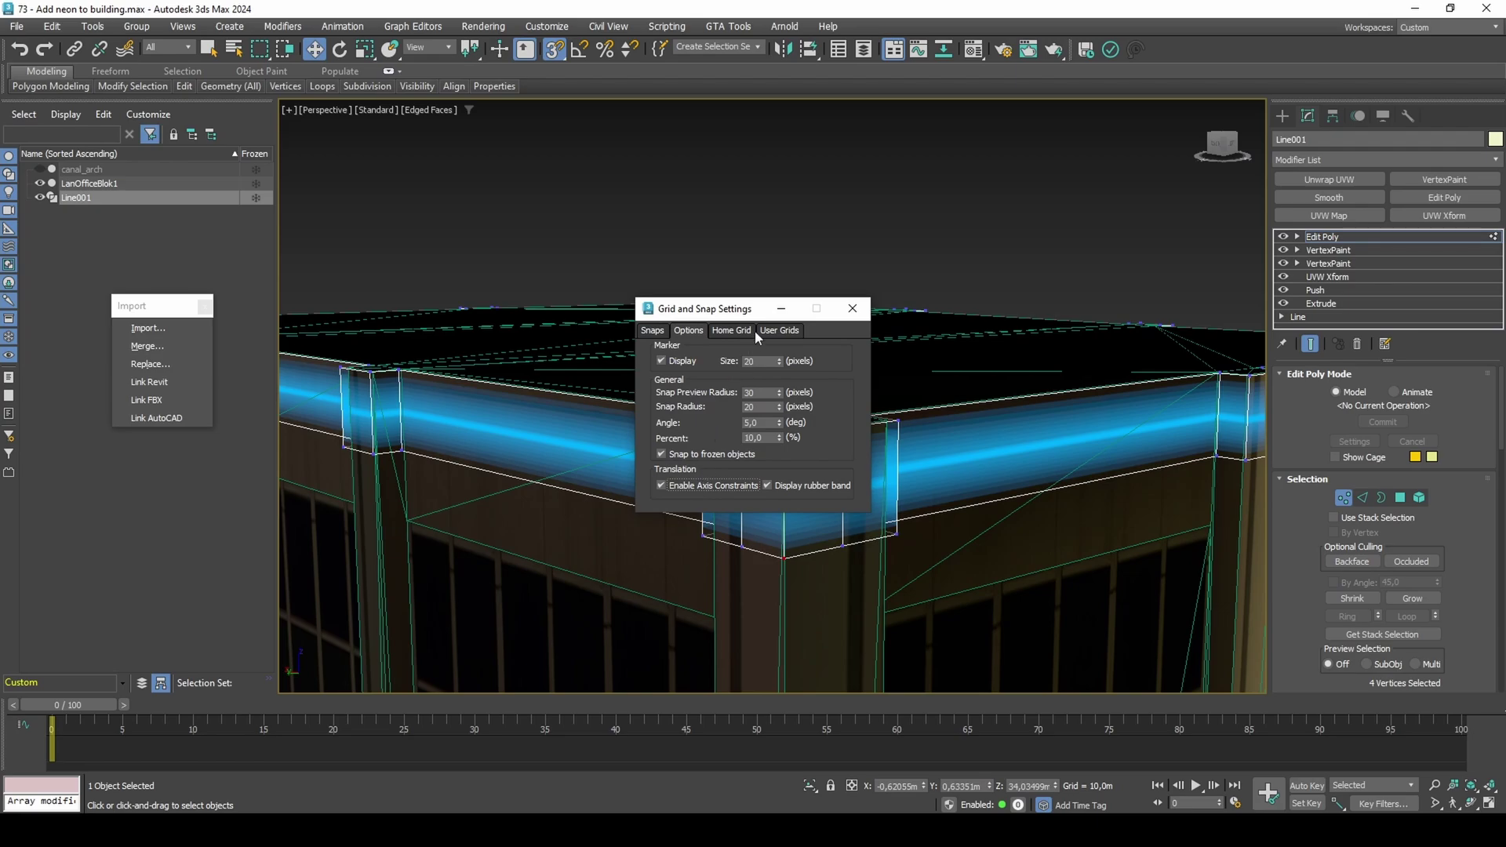
{"action": "left_click_drag", "start_coordinate": [753, 308], "coordinate": [312, 407]}
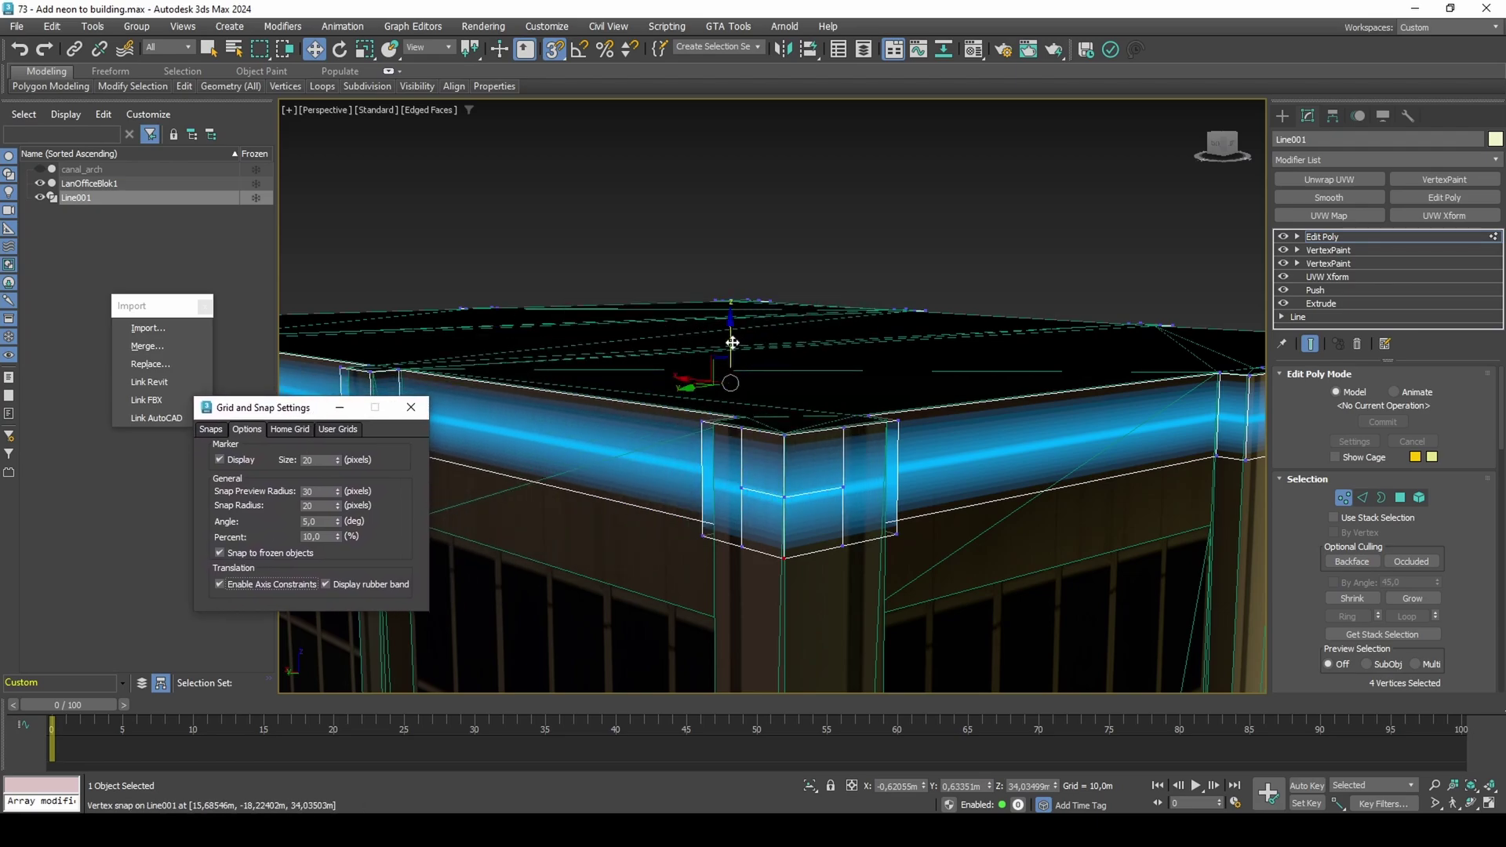
{"action": "left_click_drag", "start_coordinate": [732, 343], "coordinate": [781, 499]}
{"action": "key", "text": "s"}
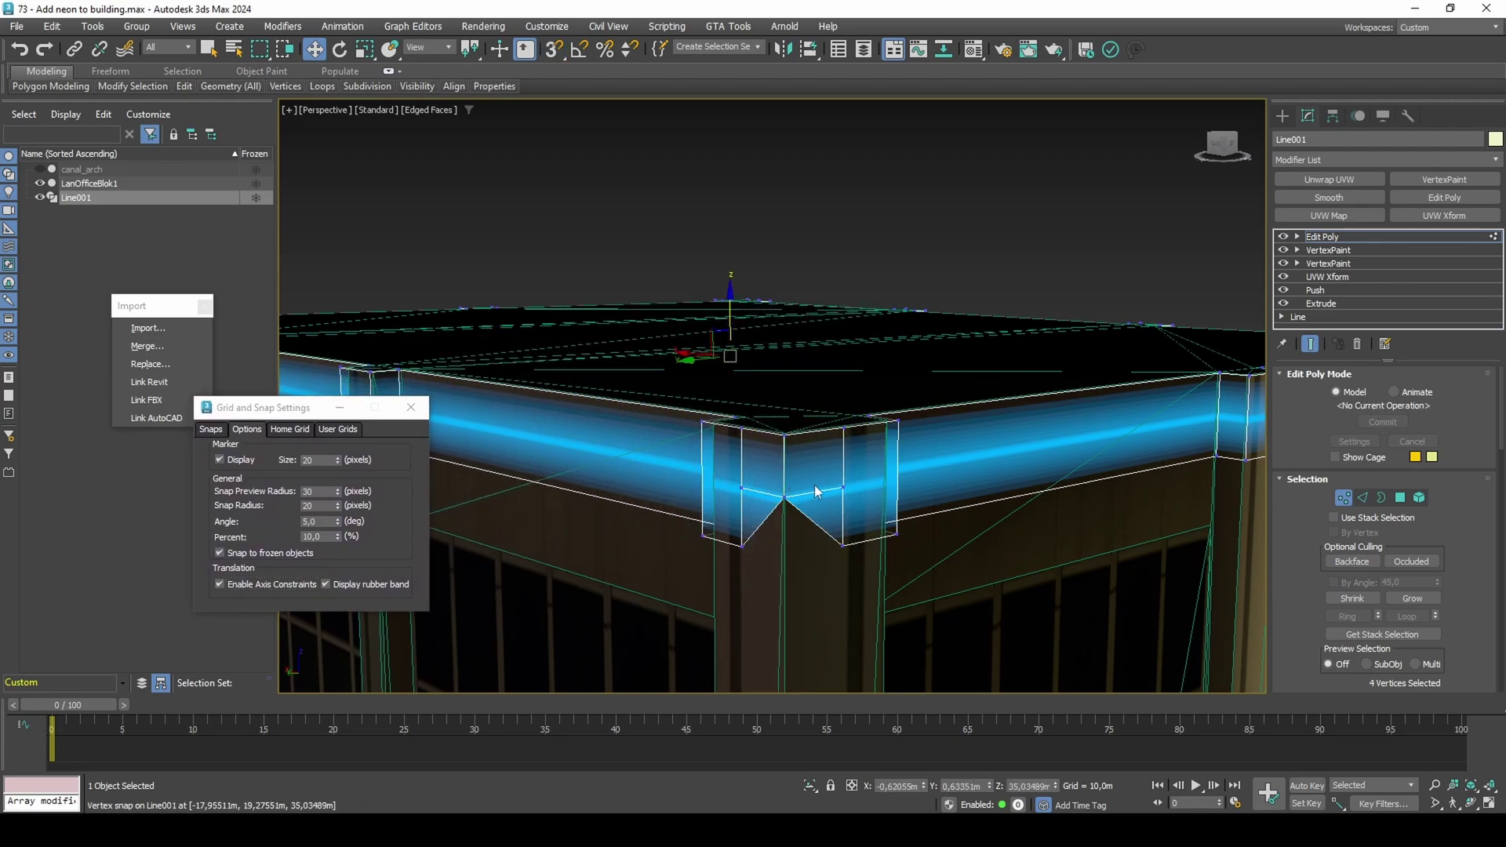
Select all vertices of the neon strip and weld the coincident ones
{"action": "key", "text": "ctrl+a"}
{"action": "scroll", "coordinate": [1451, 574], "scroll_direction": "down", "scroll_amount": 4}
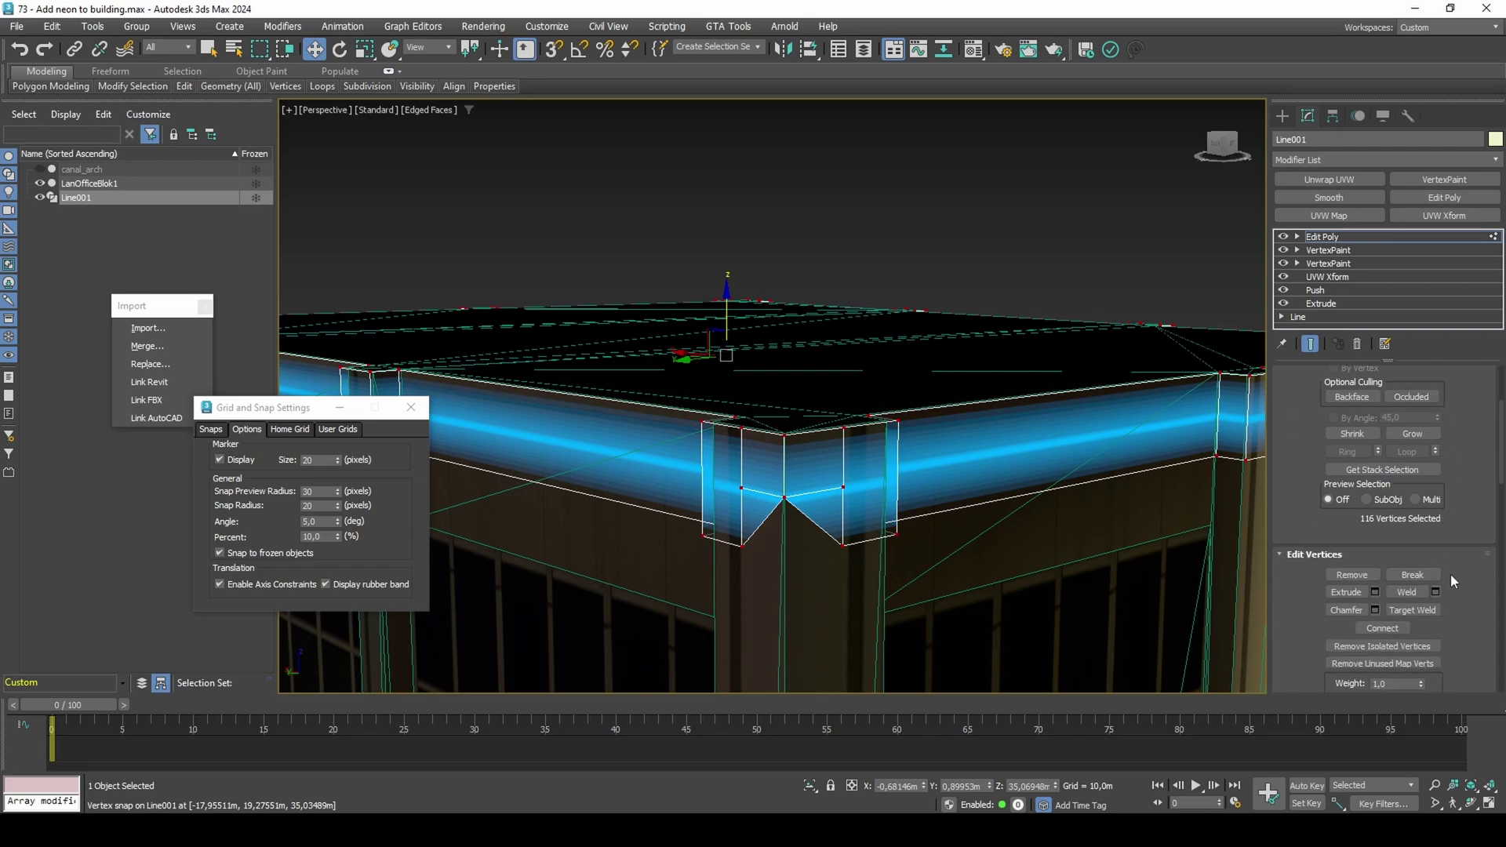
{"action": "left_click", "coordinate": [1435, 592]}
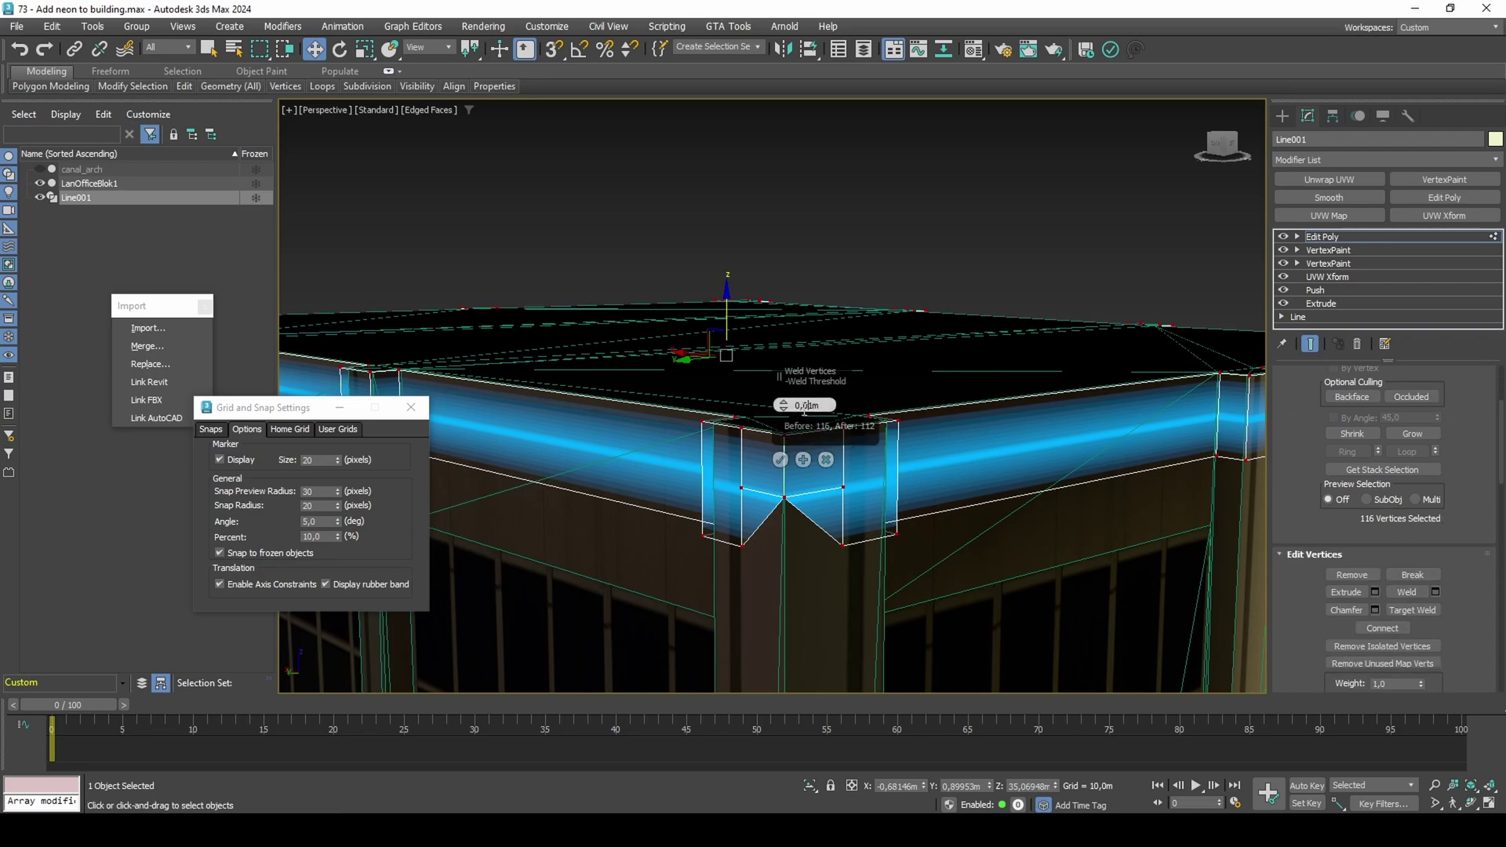
{"action": "left_click", "coordinate": [780, 459]}
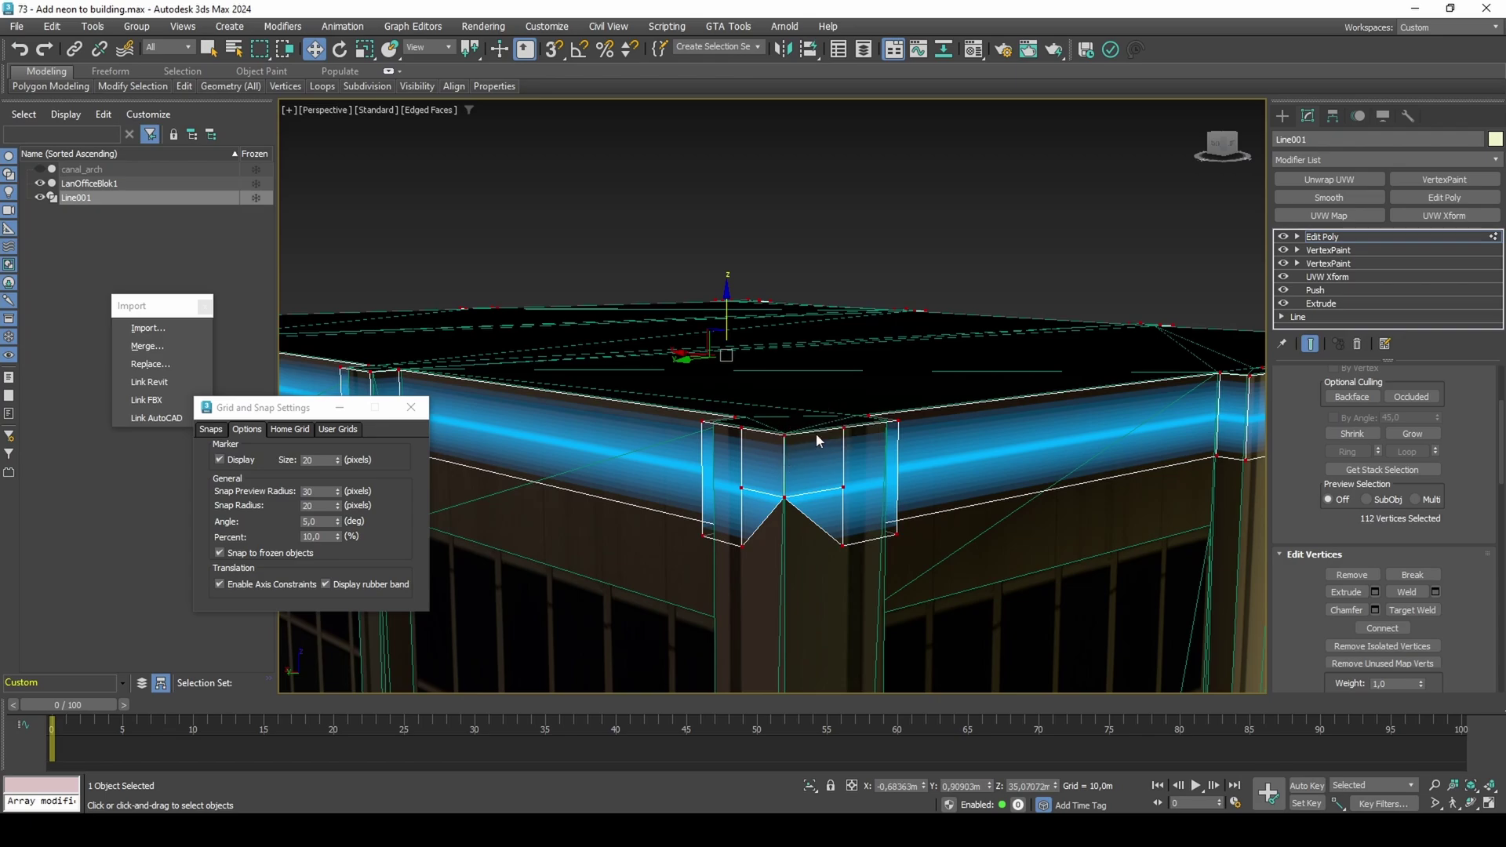
Select the two slanted lower edges below the middle vertex at all four corners of the neon strip
{"action": "key", "text": "2"}
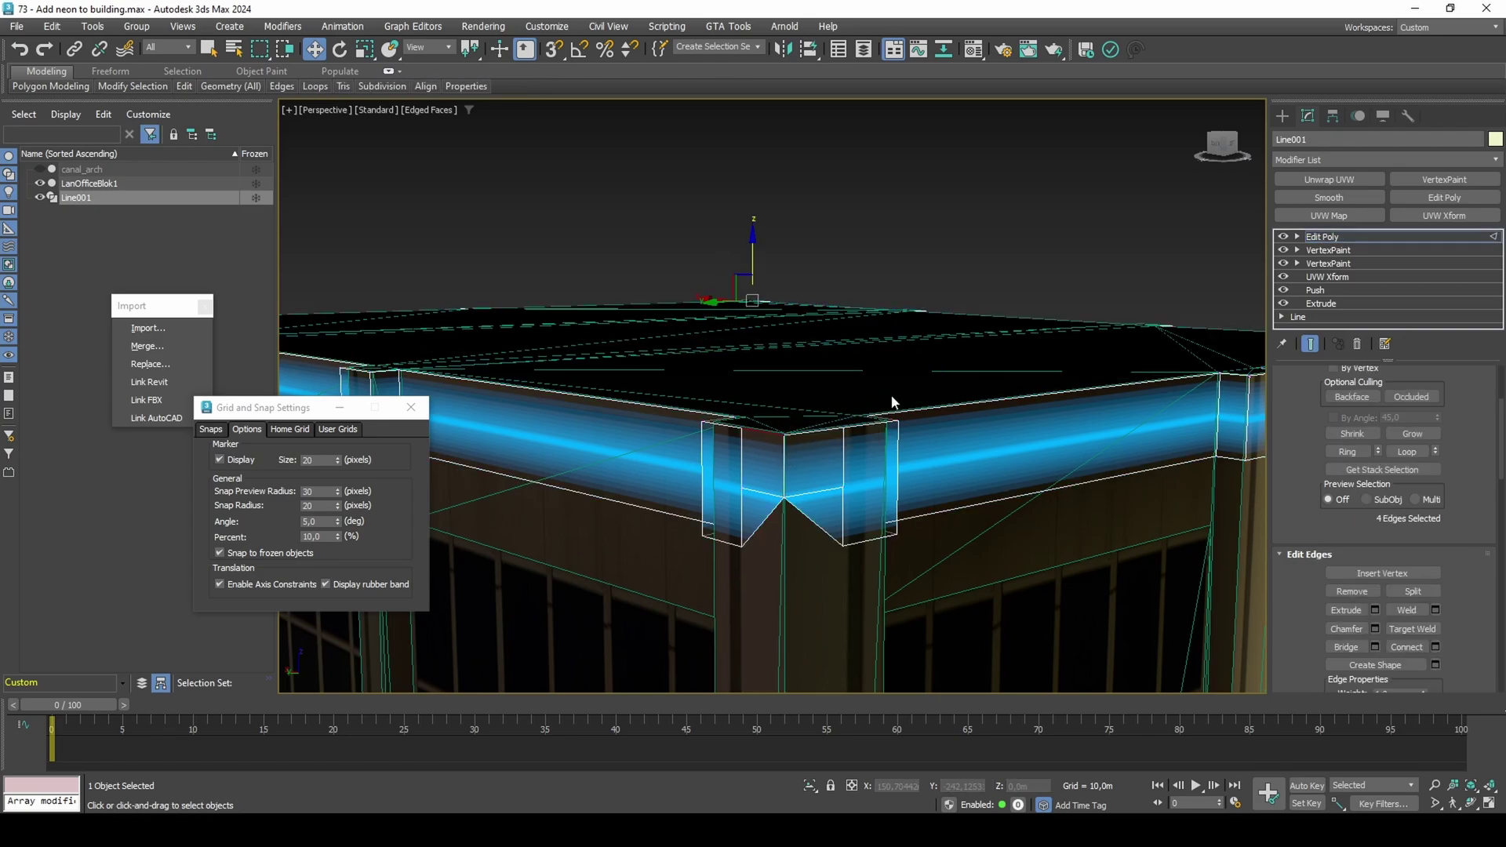
{"action": "left_click", "coordinate": [814, 520]}
{"action": "left_click", "coordinate": [774, 517], "text": "ctrl"}
{"action": "scroll", "coordinate": [768, 514], "scroll_direction": "down", "scroll_amount": 4}
{"action": "middle_click_drag", "start_coordinate": [665, 486], "coordinate": [1214, 416]}
{"action": "middle_click_drag", "start_coordinate": [702, 432], "coordinate": [1125, 445]}
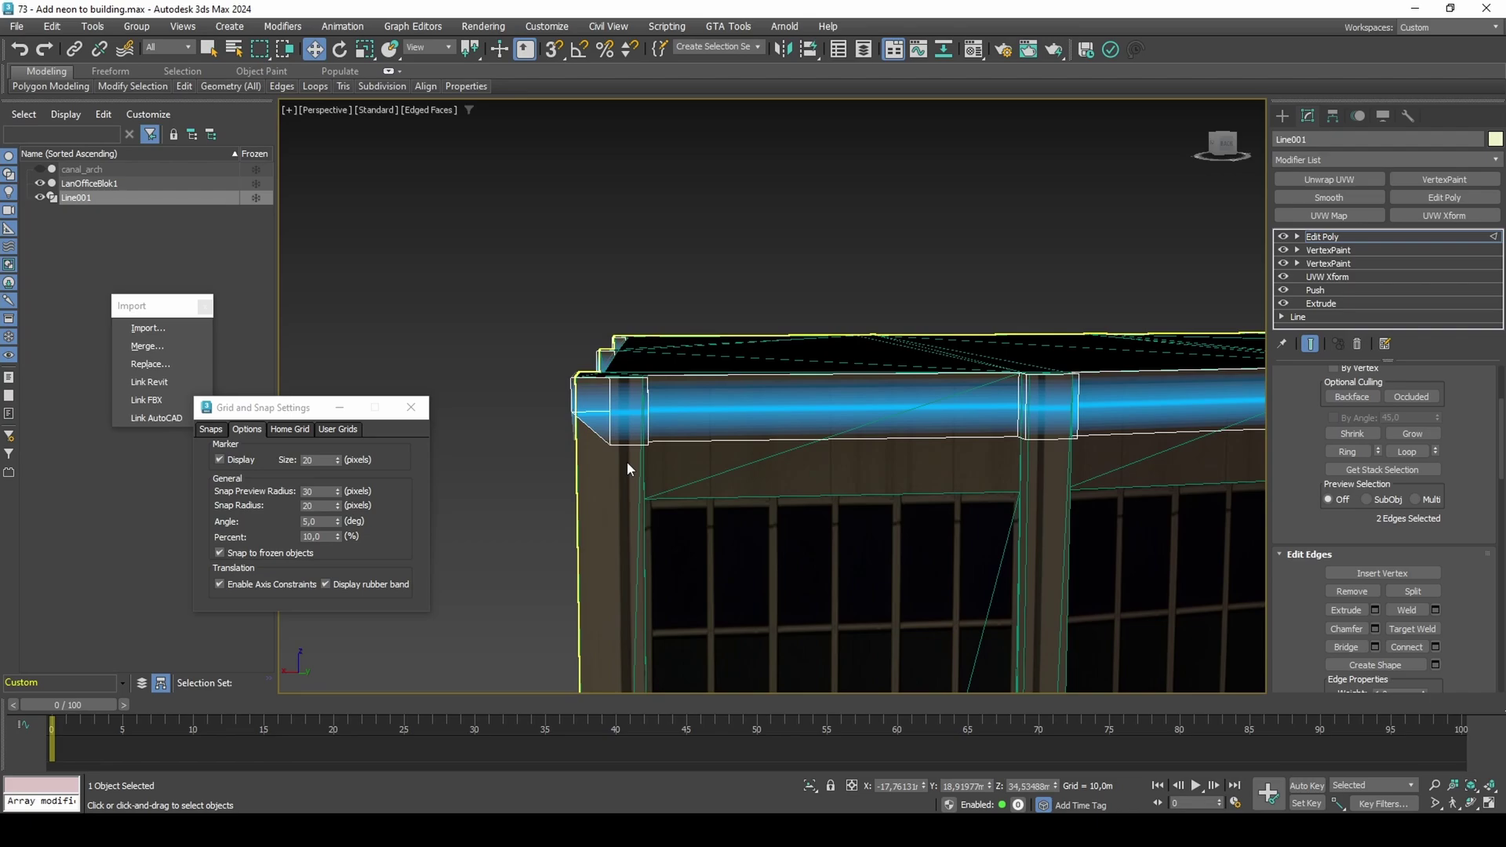
{"action": "left_click", "coordinate": [587, 430], "text": "ctrl"}
{"action": "middle_click_drag", "start_coordinate": [586, 430], "coordinate": [659, 435], "text": "alt"}
{"action": "middle_click_drag", "start_coordinate": [722, 455], "coordinate": [791, 383], "text": "alt"}
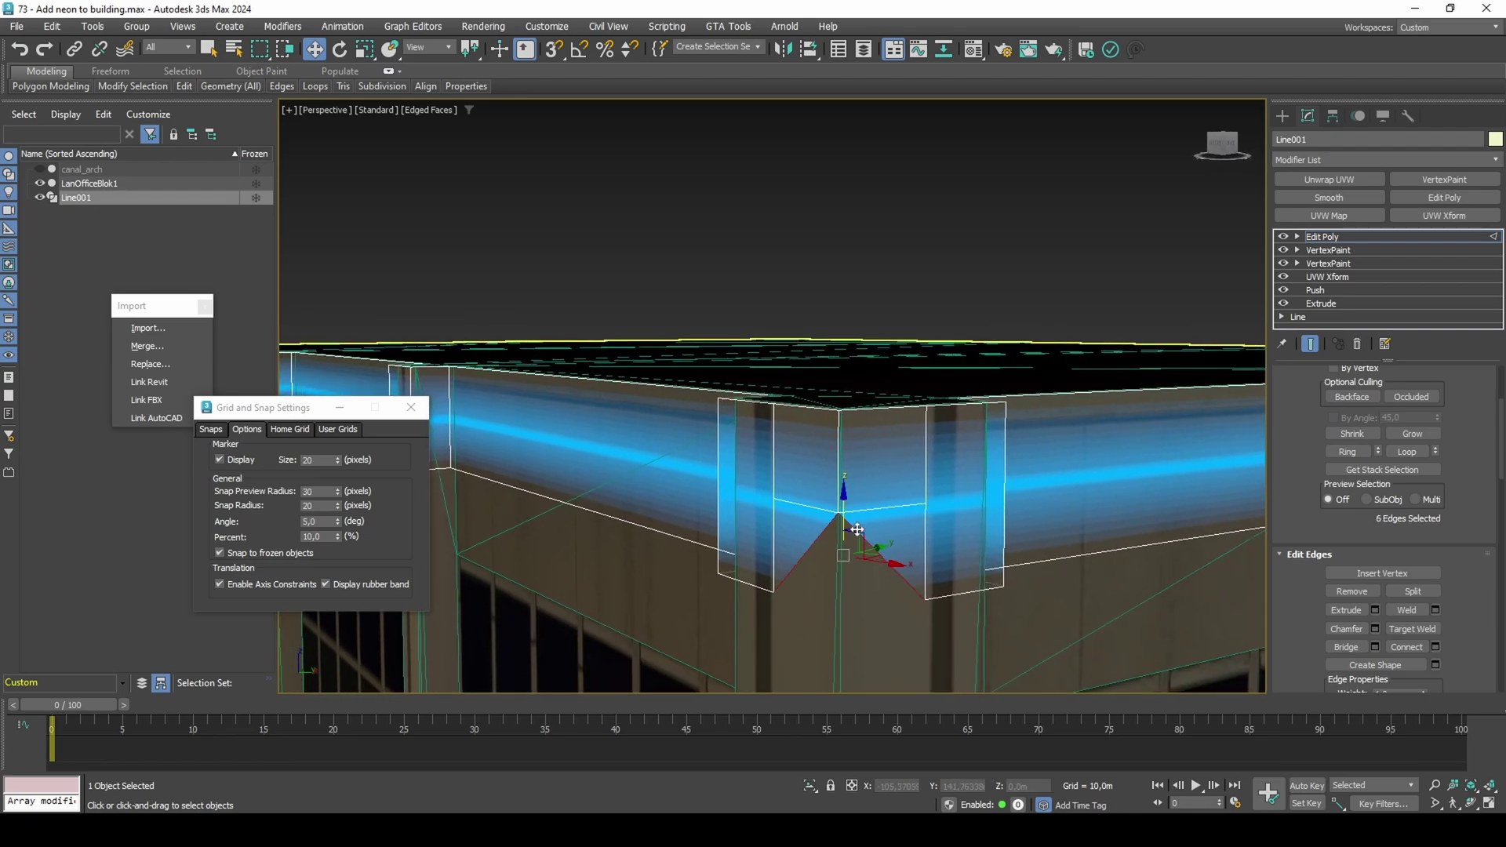
{"action": "scroll", "coordinate": [858, 529], "scroll_direction": "down", "scroll_amount": 4}
{"action": "middle_click_drag", "start_coordinate": [827, 517], "coordinate": [775, 446], "text": "alt"}
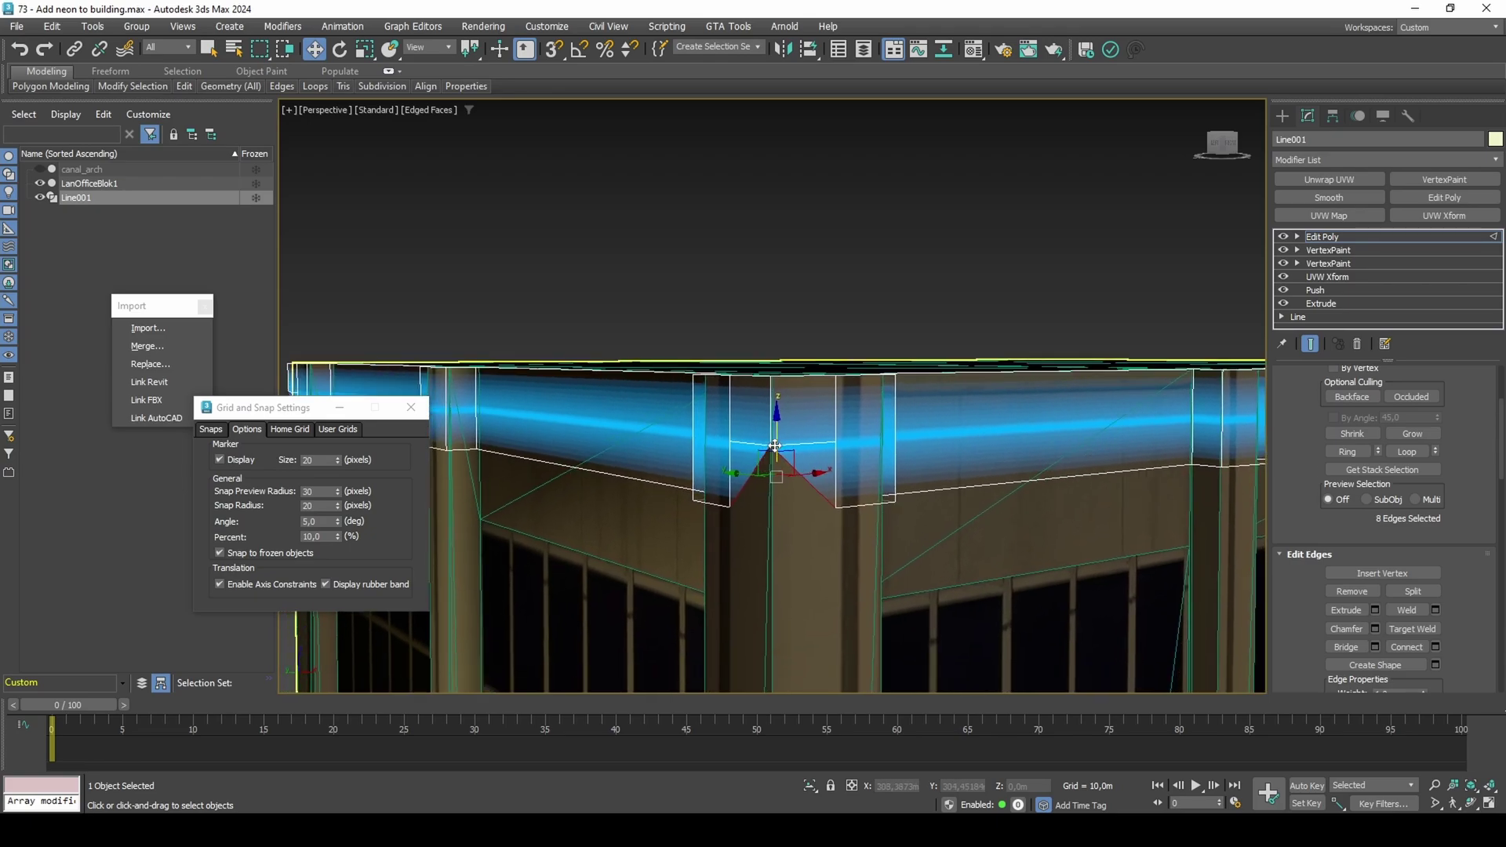
Extend the selected corner edges downward along Z as new faces and flatten their lower ends with Make Planar in Z
{"action": "middle_click_drag", "start_coordinate": [761, 638], "coordinate": [716, 353], "text": "alt"}
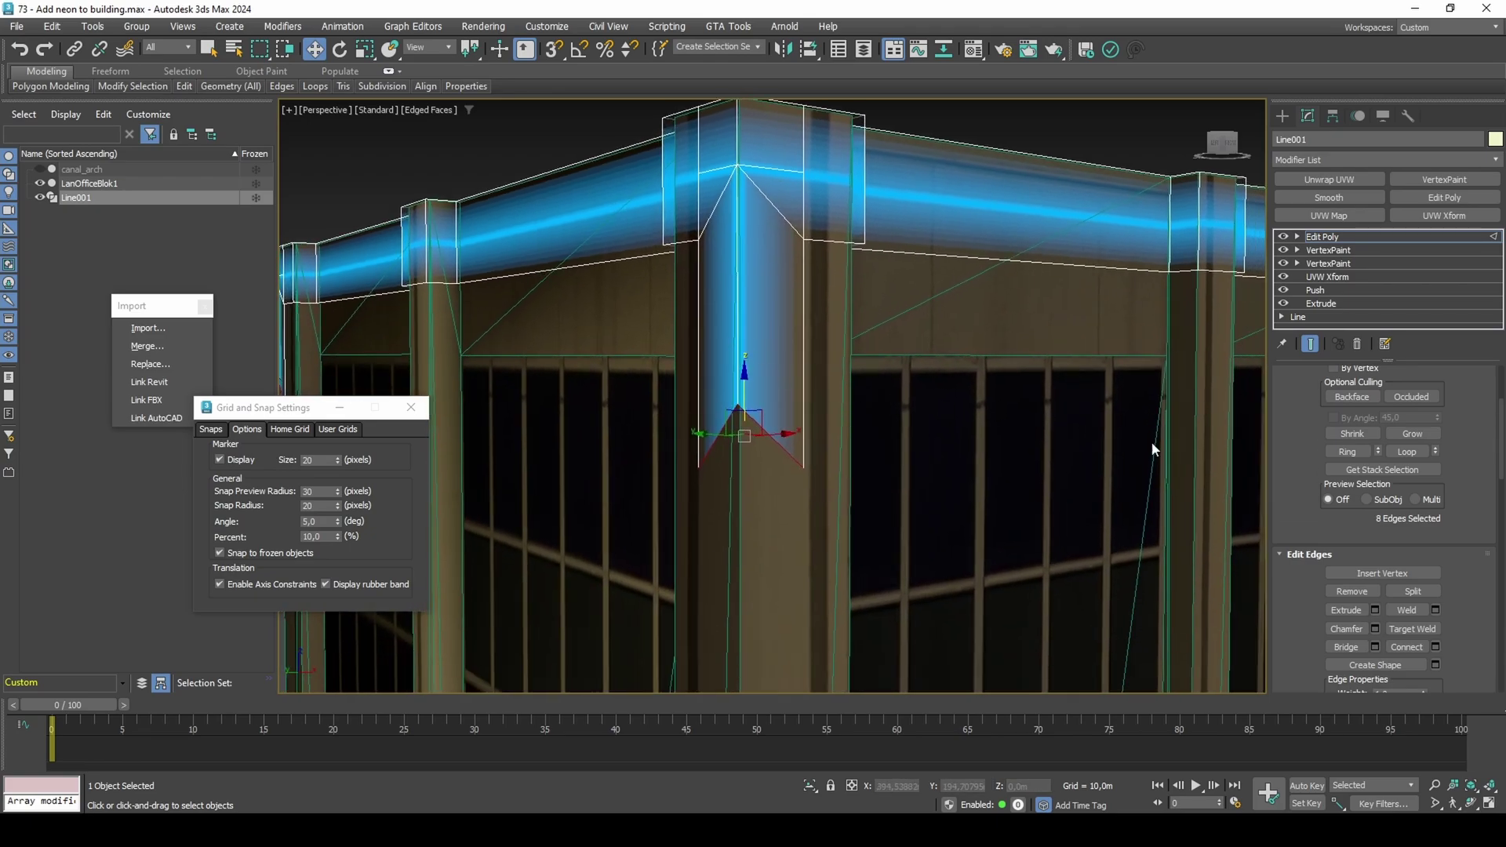
{"action": "scroll", "coordinate": [1455, 561], "scroll_direction": "down", "scroll_amount": 4}
{"action": "middle_click_drag", "start_coordinate": [1074, 475], "coordinate": [738, 472]}
{"action": "scroll", "coordinate": [869, 488], "scroll_direction": "down", "scroll_amount": 4}
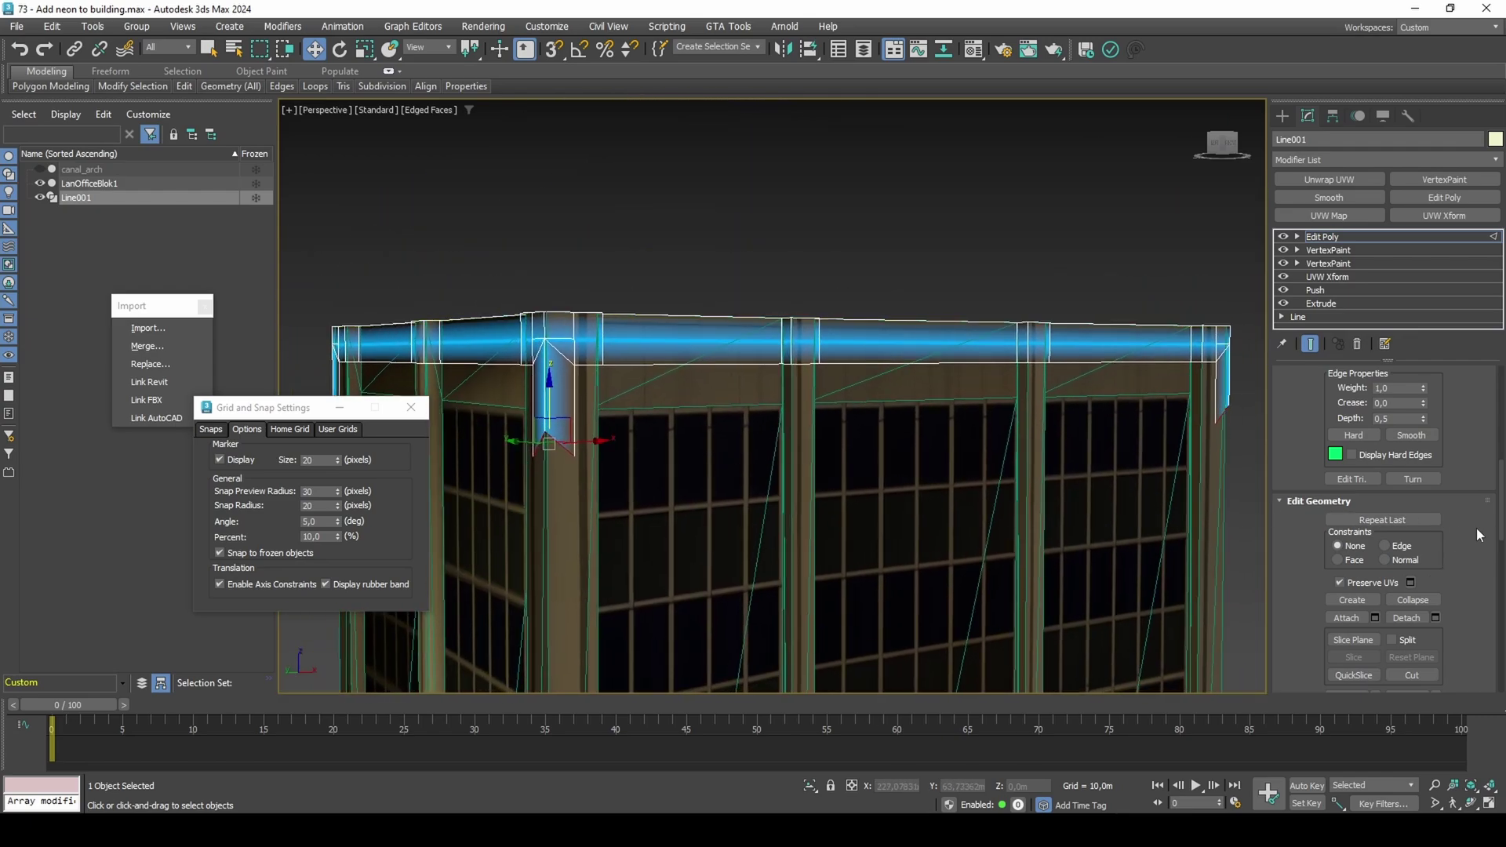
{"action": "scroll", "coordinate": [1471, 534], "scroll_direction": "down", "scroll_amount": 3}
{"action": "left_click", "coordinate": [1433, 551]}
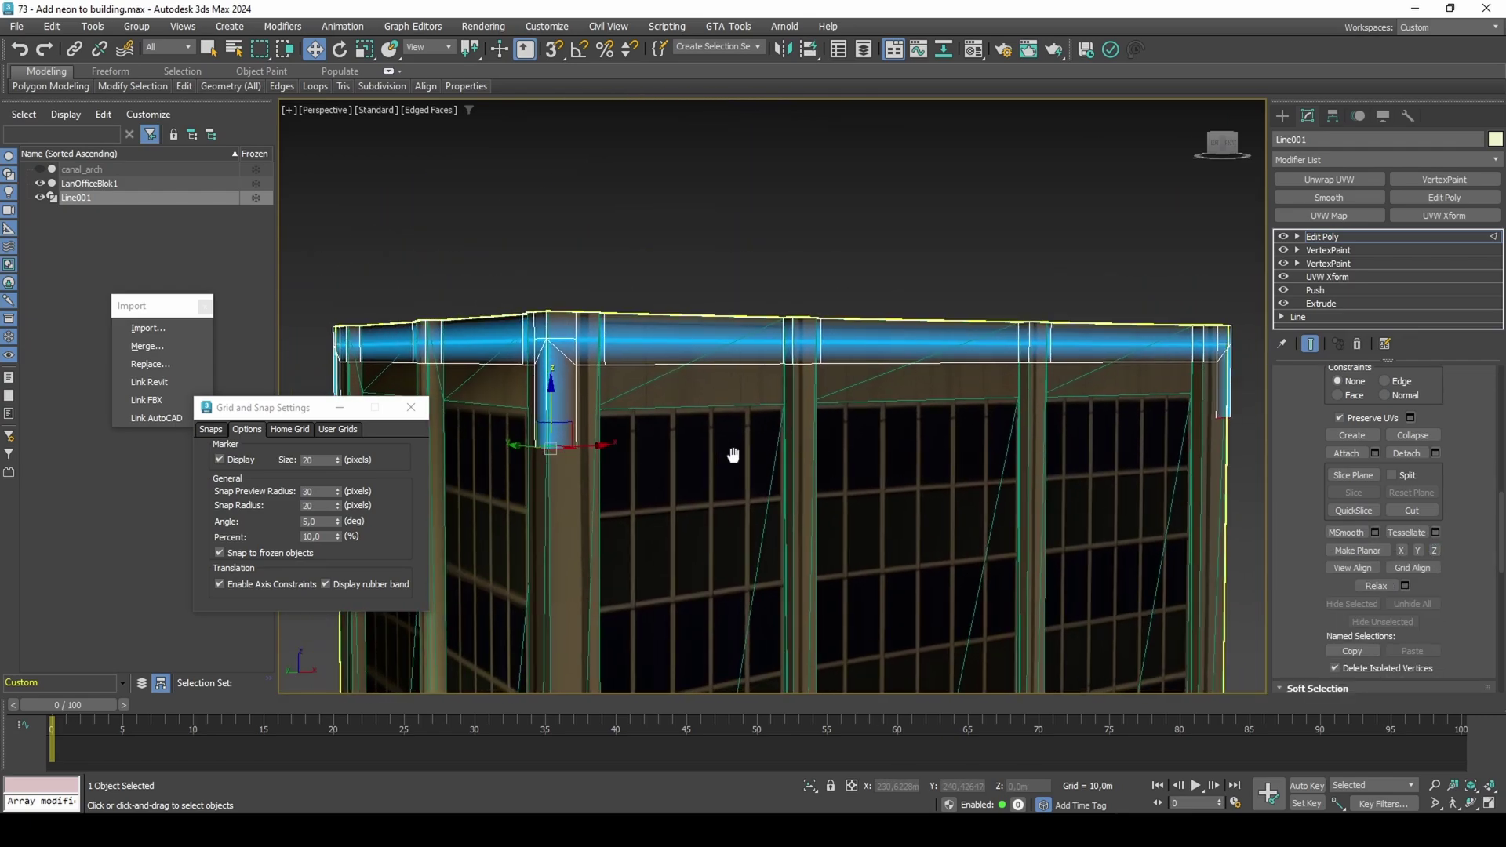
Lower the flattened corner edges along Z with vertex snapping to the base ledge of the building, then turn snapping off
{"action": "middle_click_drag", "start_coordinate": [800, 441], "coordinate": [825, 393], "text": "alt"}
{"action": "middle_click_drag", "start_coordinate": [868, 569], "coordinate": [854, 271], "text": "alt"}
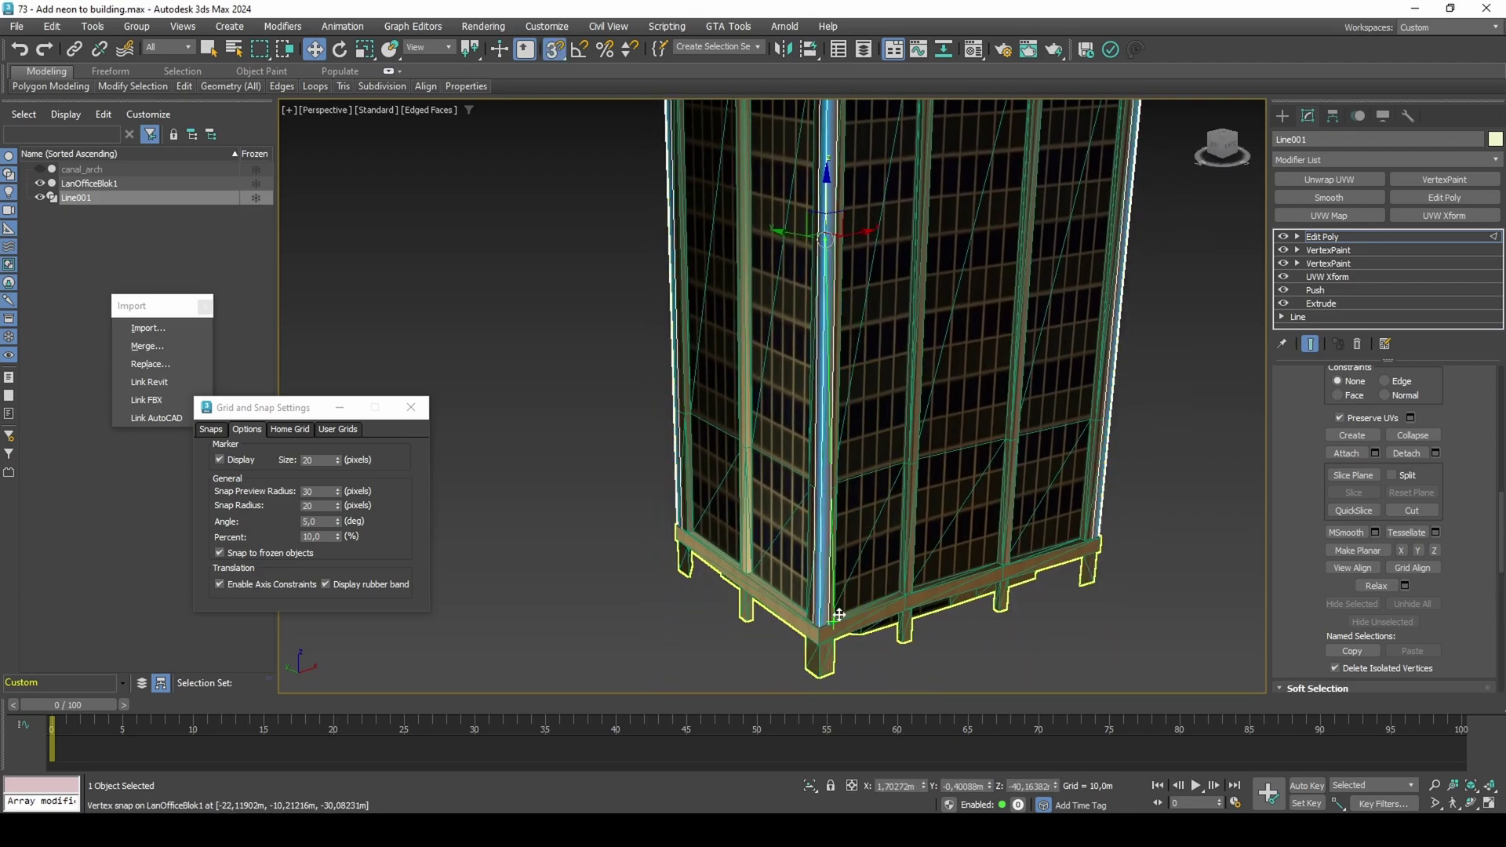
{"action": "scroll", "coordinate": [834, 617], "scroll_direction": "up", "scroll_amount": 6}
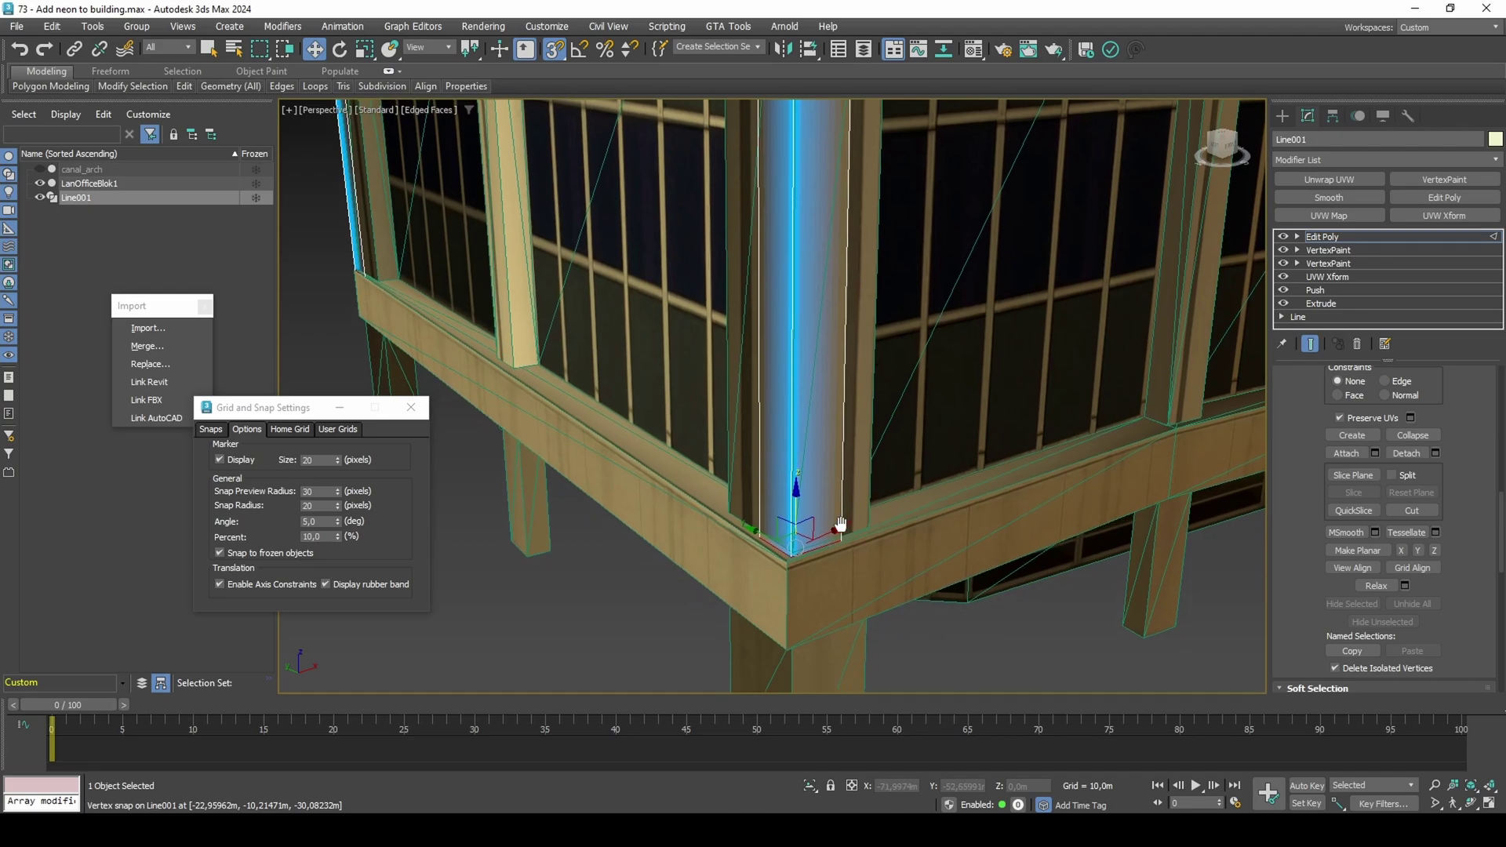
{"action": "scroll", "coordinate": [834, 598], "scroll_direction": "down", "scroll_amount": 8}
{"action": "key", "text": "s"}
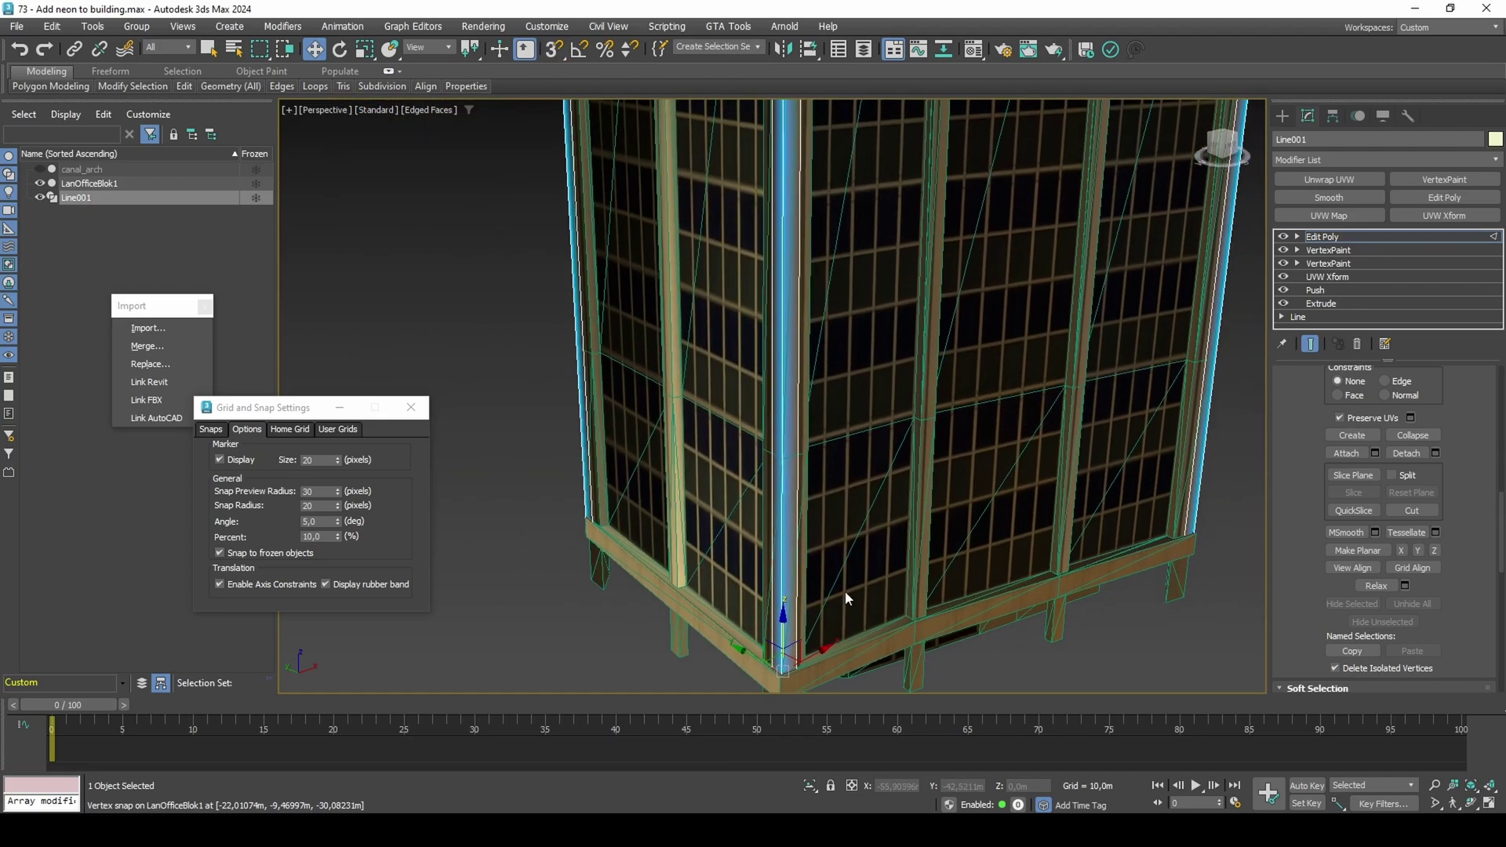
Hide the edged-faces display, deselect the neon strip and examine its vertical corner runs along the building
{"action": "key", "text": "F4"}
{"action": "mouse_move", "coordinate": [833, 403]}
{"action": "middle_mouse_down"}
{"action": "mouse_move", "coordinate": [856, 547]}
{"action": "mouse_move", "coordinate": [996, 547]}
{"action": "mouse_move", "coordinate": [941, 507]}
{"action": "middle_mouse_up"}
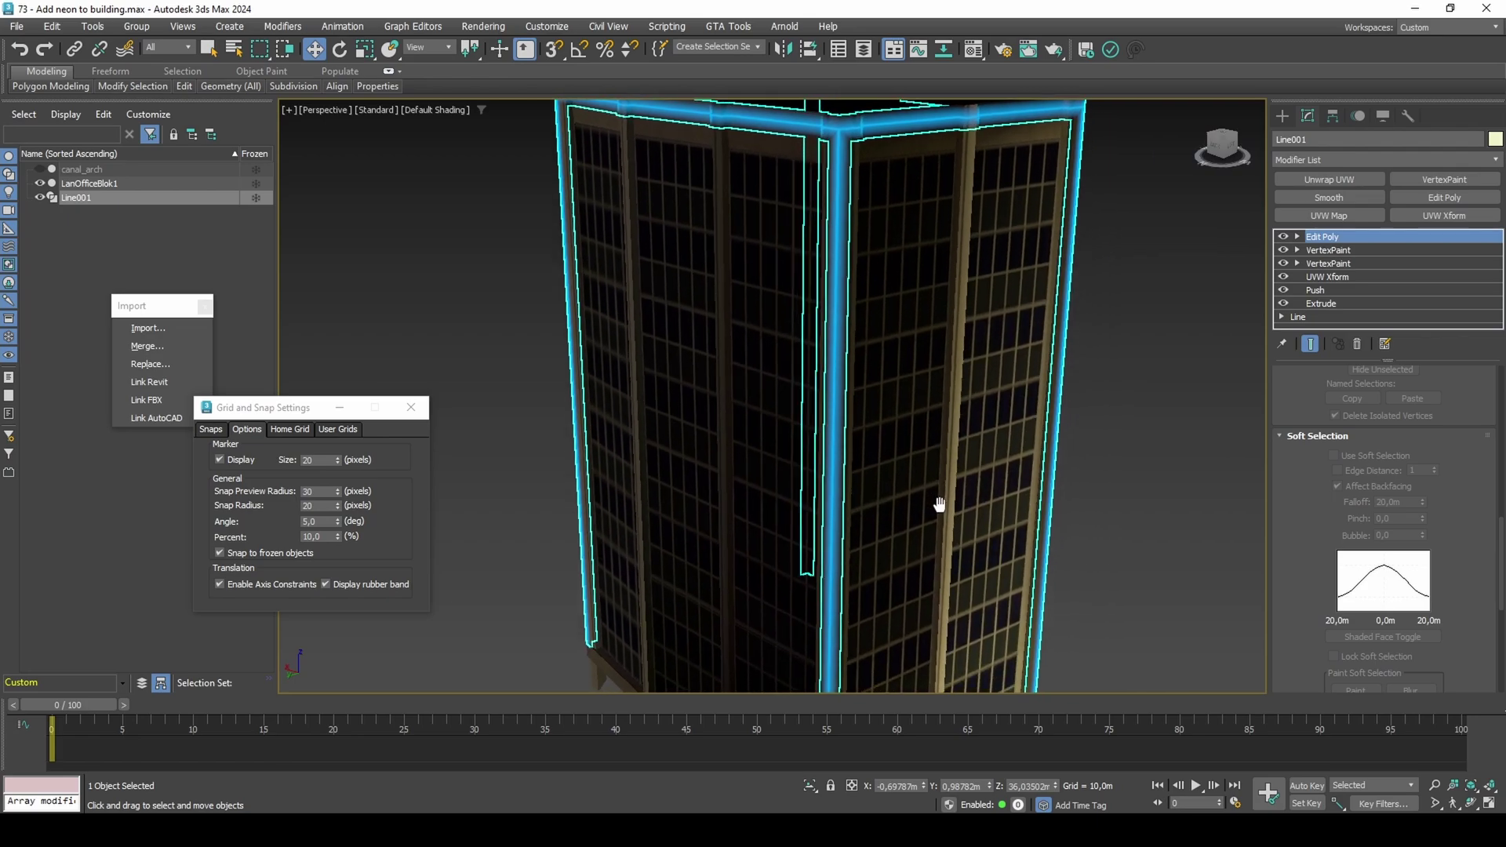
{"action": "left_click", "coordinate": [1118, 380]}
{"action": "middle_click_drag", "start_coordinate": [792, 541], "coordinate": [966, 555], "text": "alt"}
{"action": "left_click_drag", "start_coordinate": [1222, 140], "coordinate": [1218, 159]}
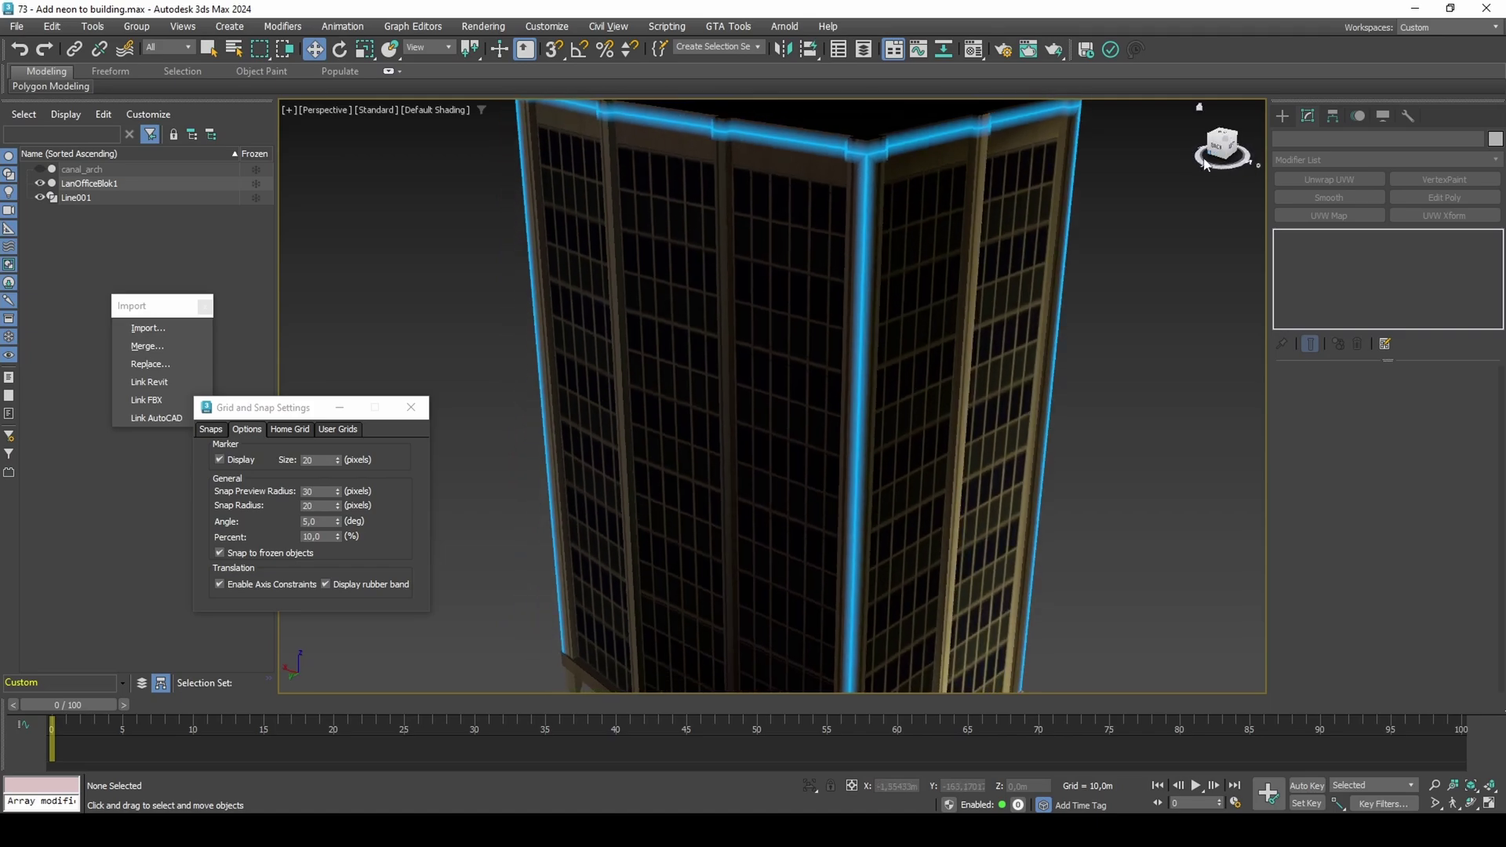
Select the neon strip and move only its pivot to the world origin by setting X, Y and Z to 0
{"action": "left_click", "coordinate": [868, 215]}
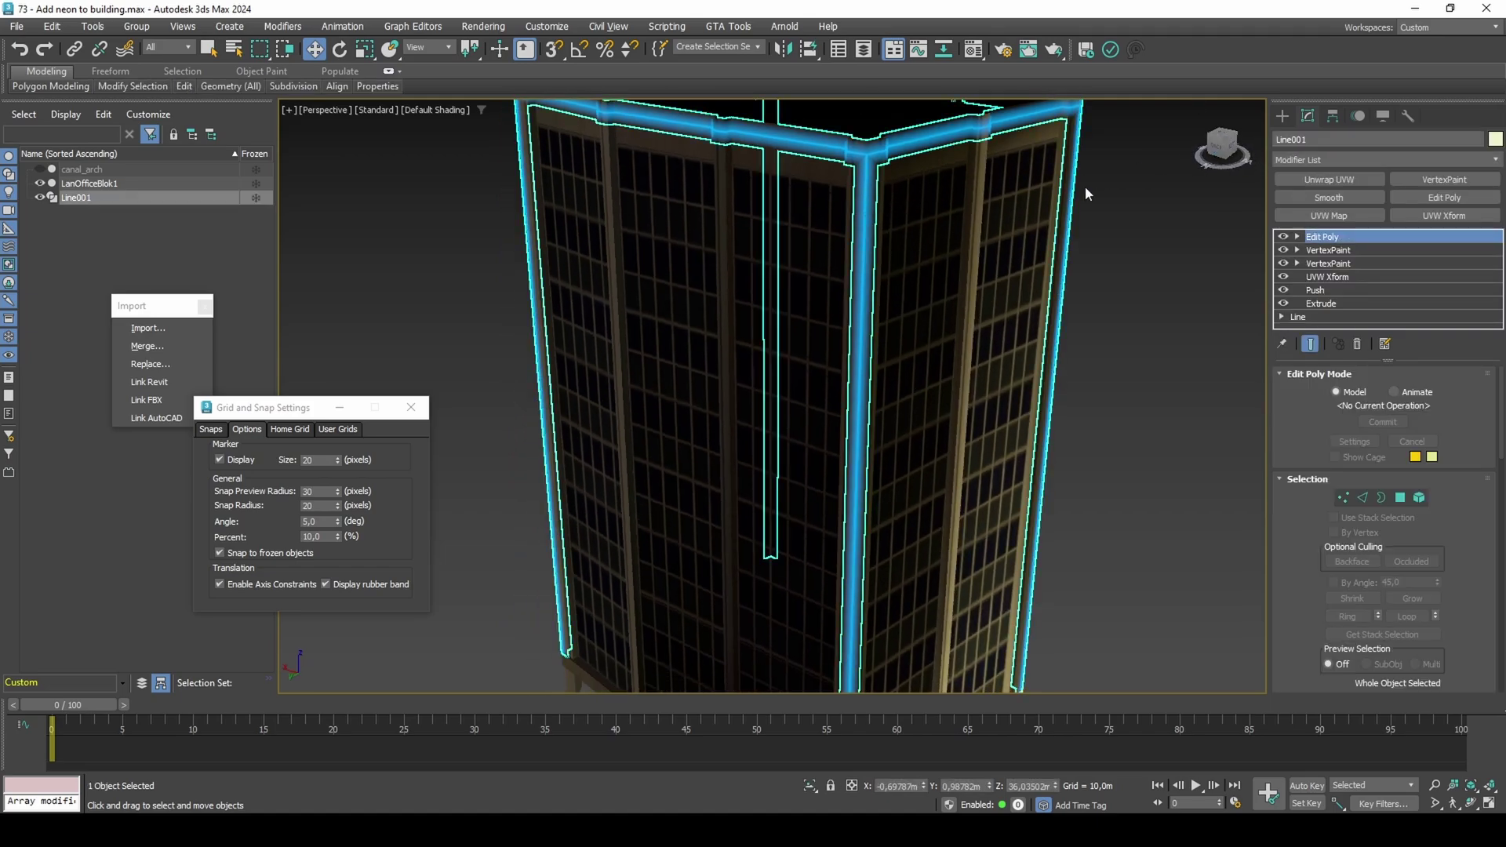
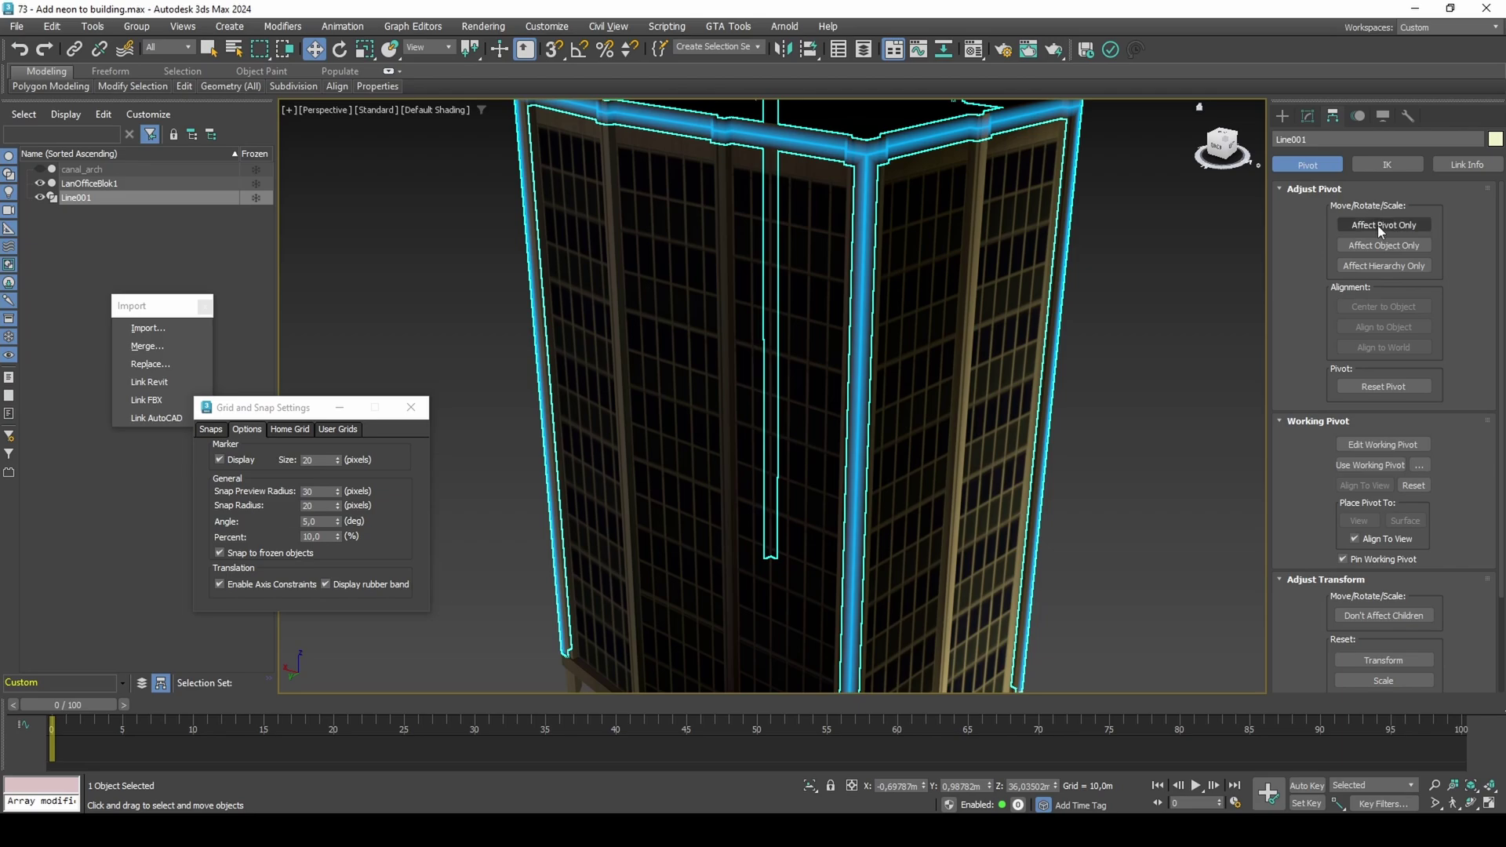
{"action": "left_click", "coordinate": [1383, 225]}
{"action": "right_click", "coordinate": [926, 787]}
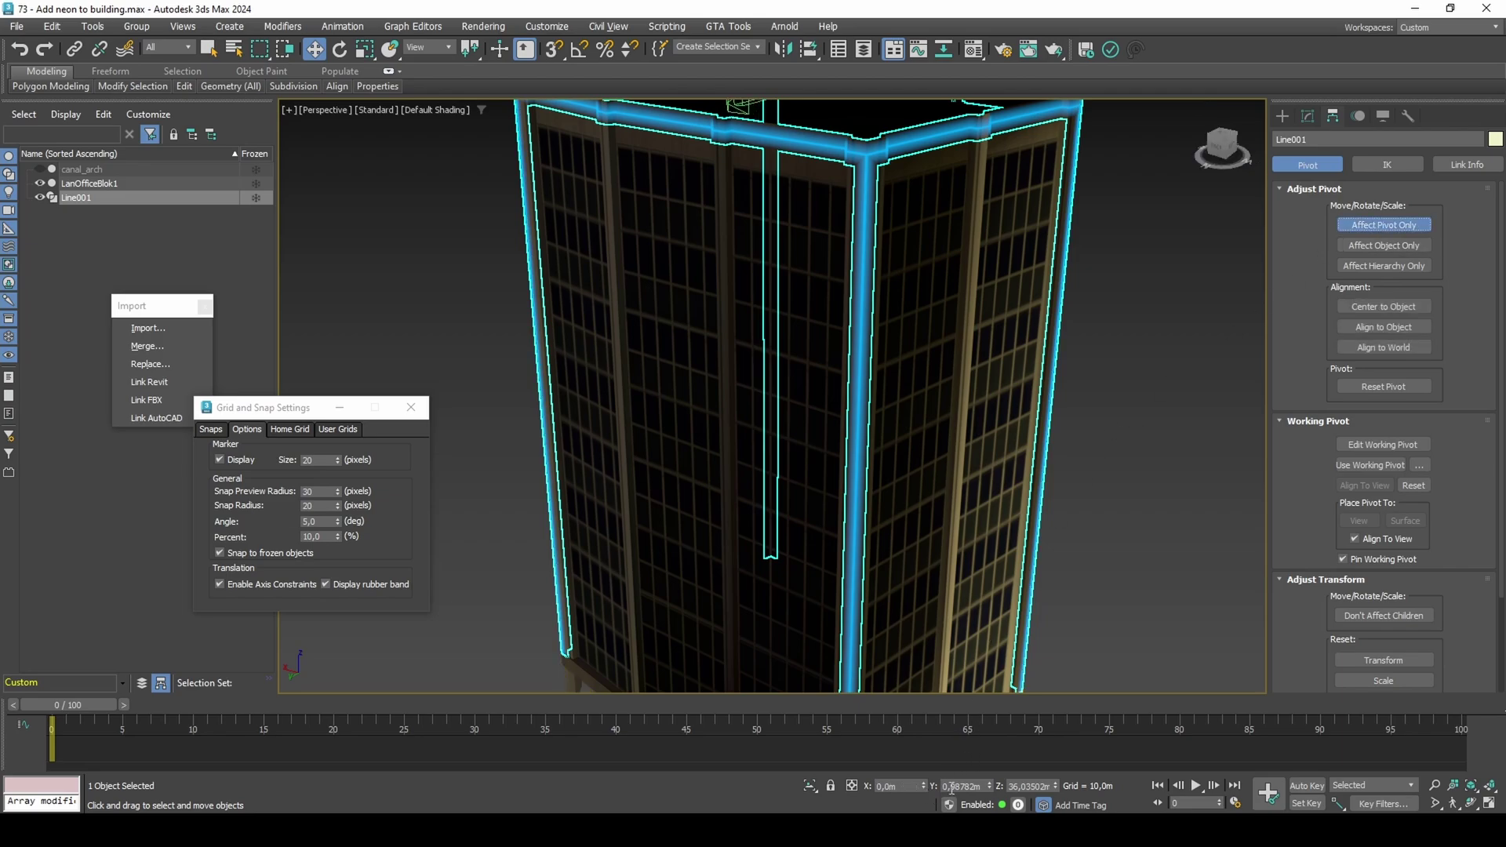
{"action": "right_click", "coordinate": [991, 787]}
{"action": "right_click", "coordinate": [1056, 788]}
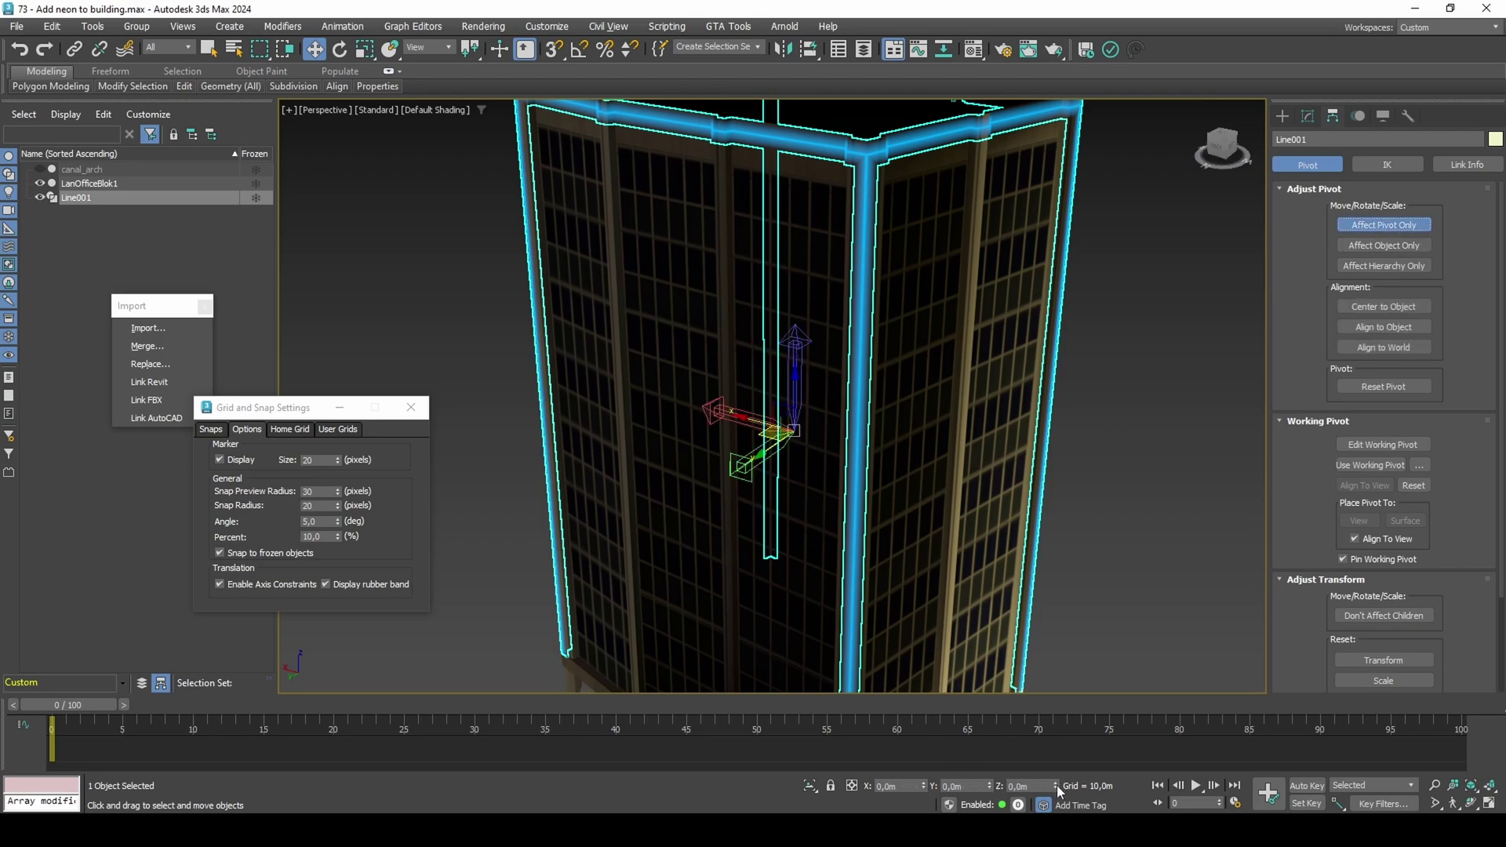
{"action": "left_click", "coordinate": [1384, 225]}
Select all polygons of the neon strip and detach them as a clone named export
{"action": "left_click", "coordinate": [1308, 116]}
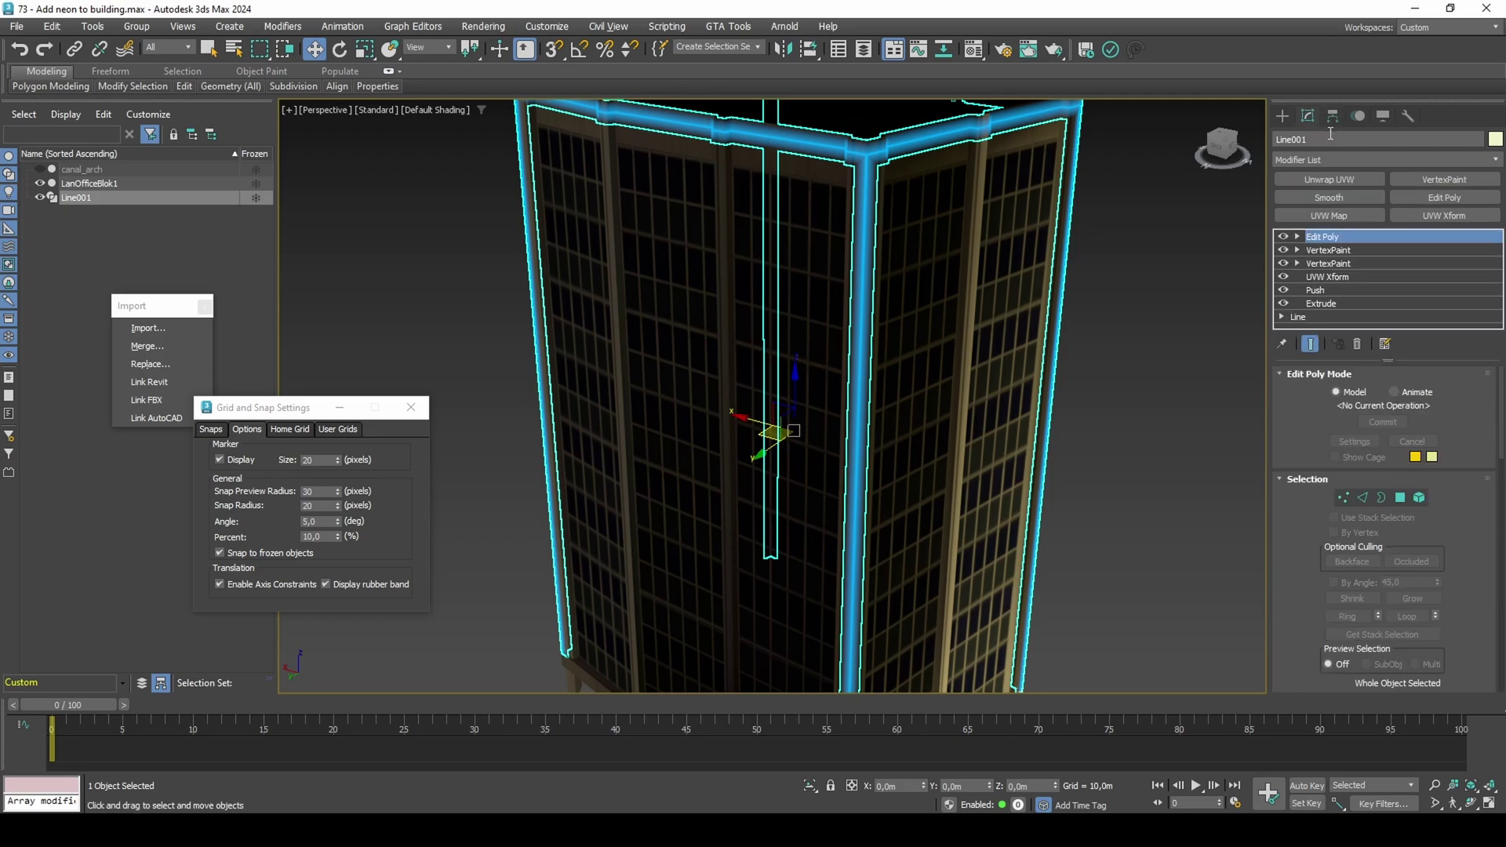
{"action": "key", "text": "4"}
{"action": "key", "text": "ctrl+a"}
{"action": "scroll", "coordinate": [1309, 538], "scroll_direction": "down", "scroll_amount": 4}
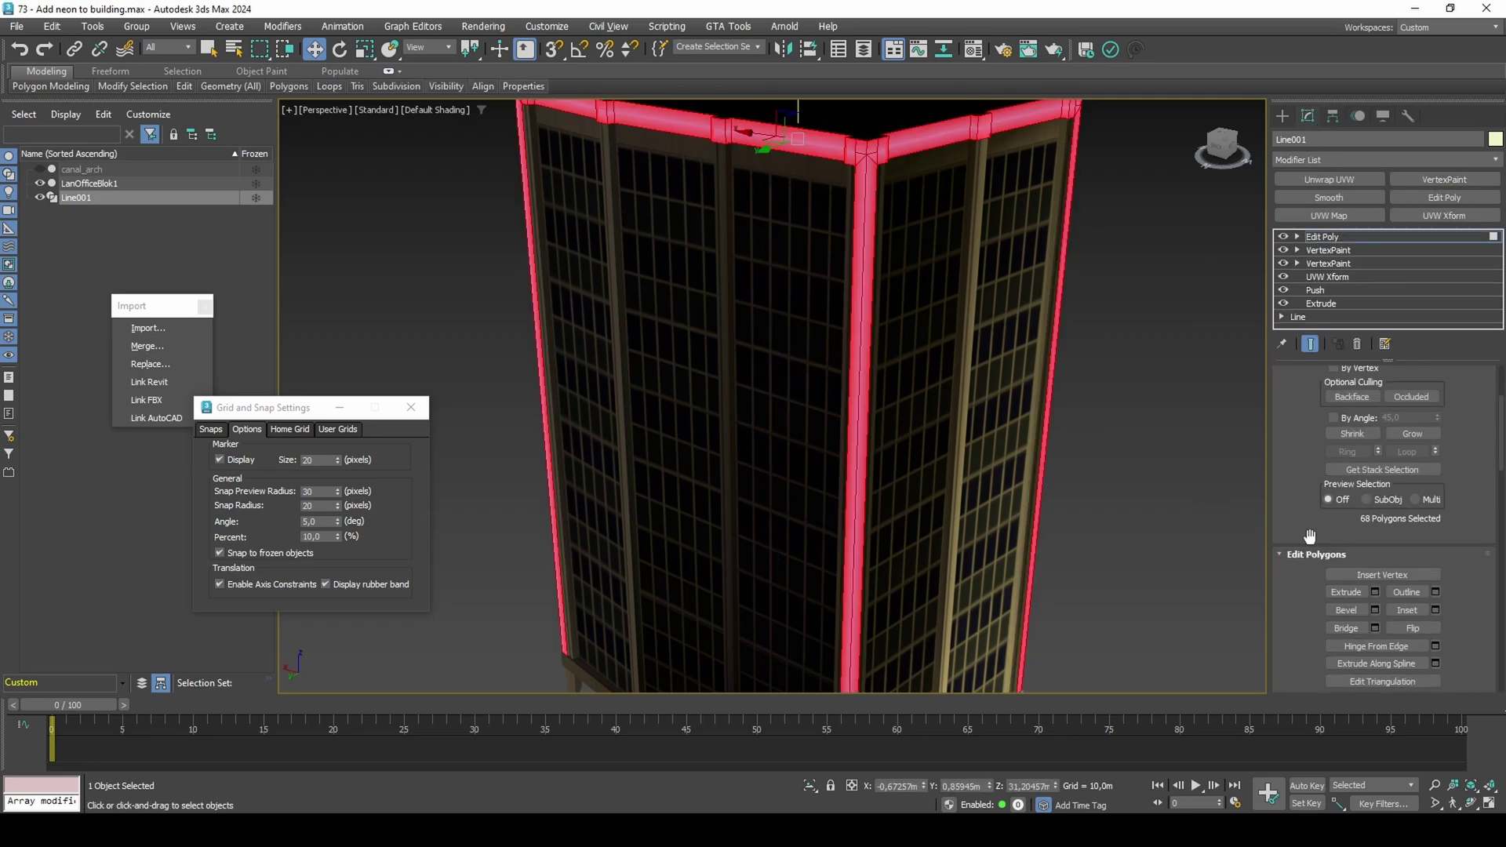
{"action": "scroll", "coordinate": [820, 450], "scroll_direction": "down", "scroll_amount": 5}
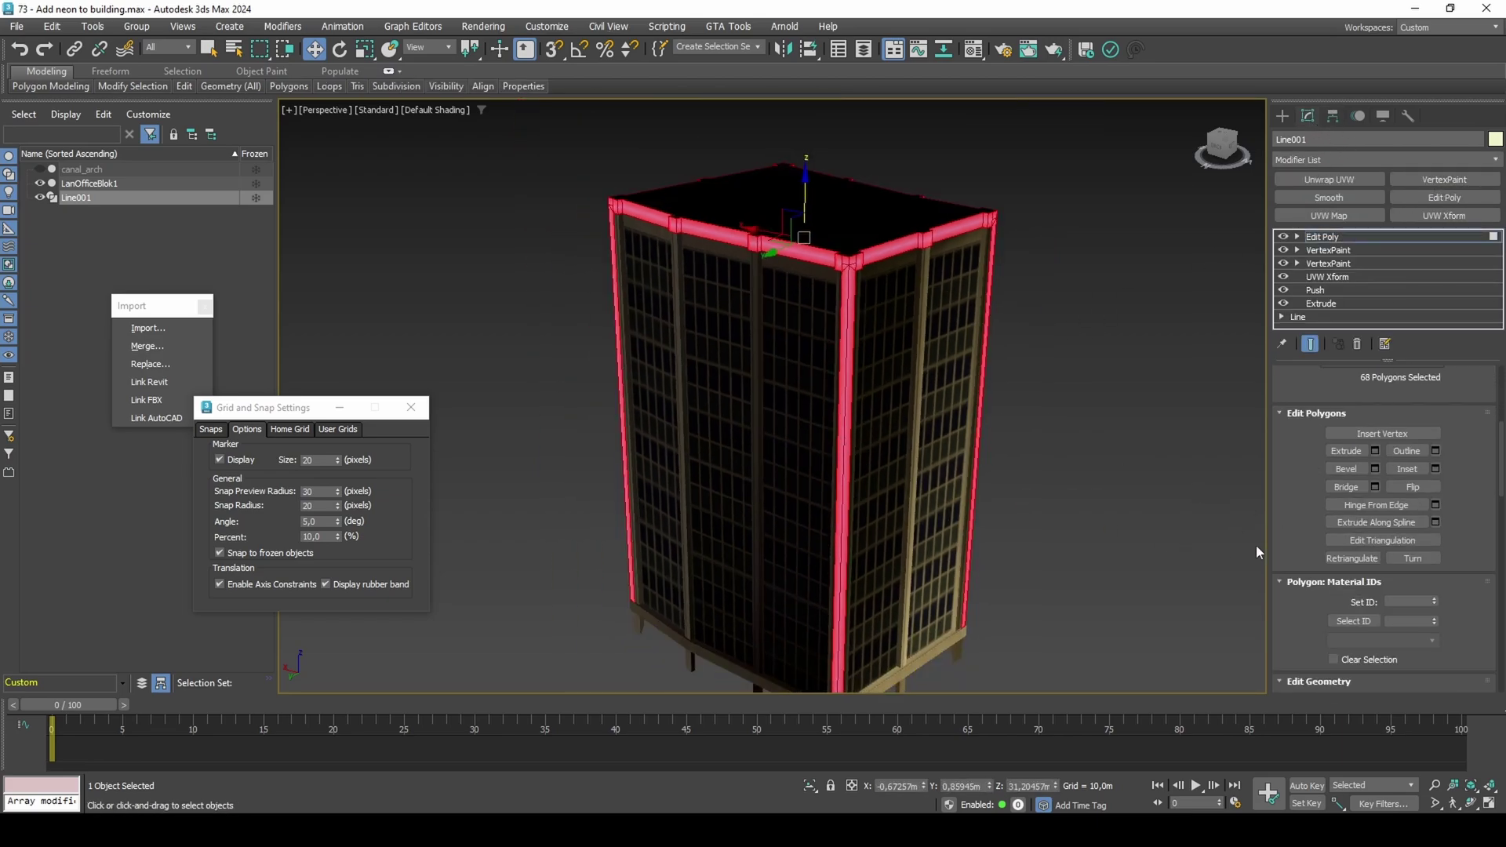
{"action": "scroll", "coordinate": [1306, 528], "scroll_direction": "down", "scroll_amount": 3}
{"action": "left_click", "coordinate": [1435, 609]}
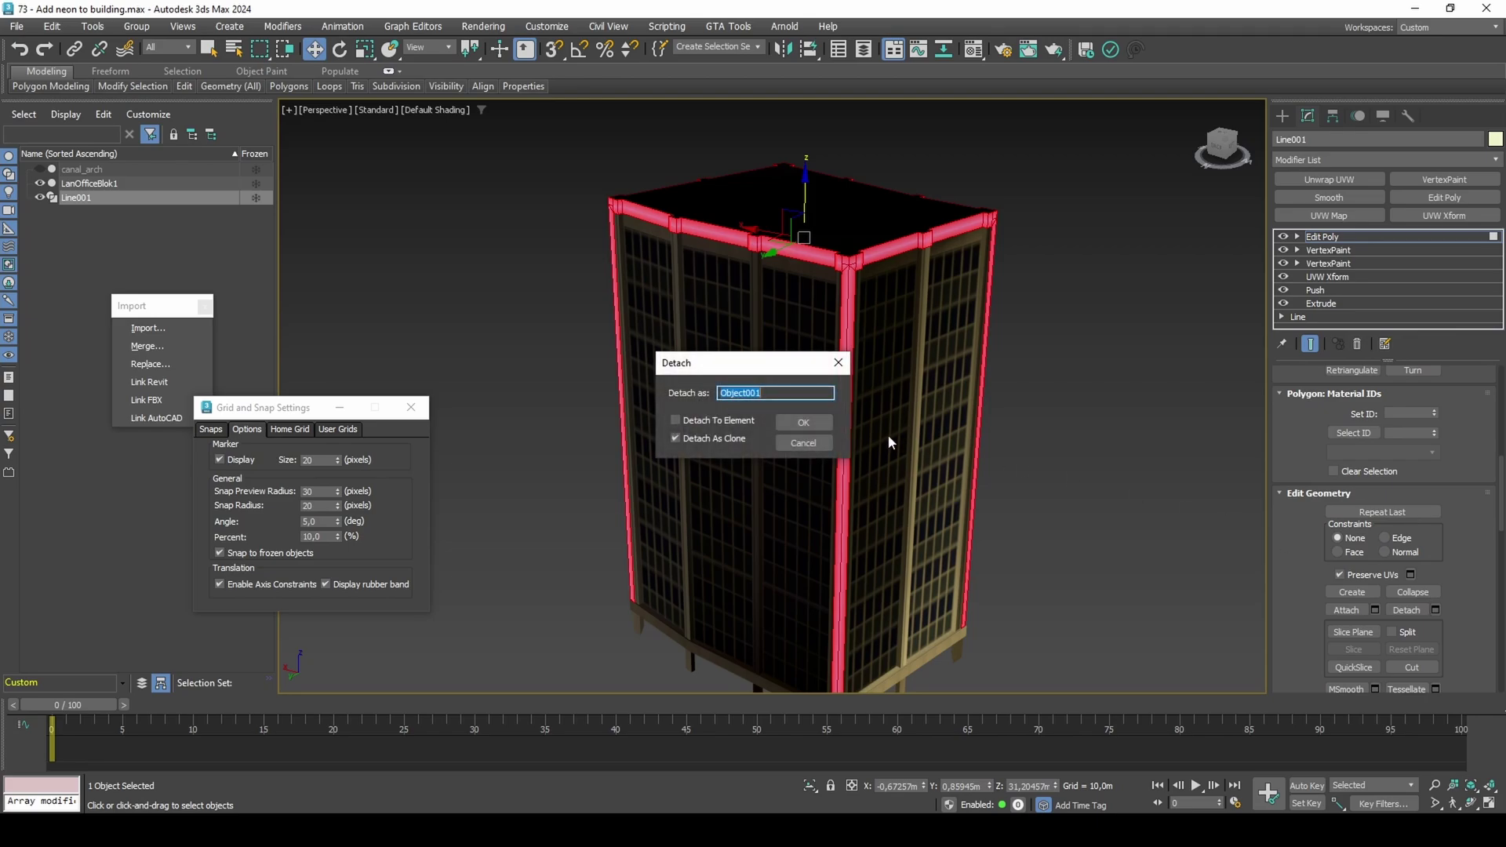
{"action": "type", "text": "export"}
{"action": "key", "text": "Return"}
{"action": "key", "text": "4"}
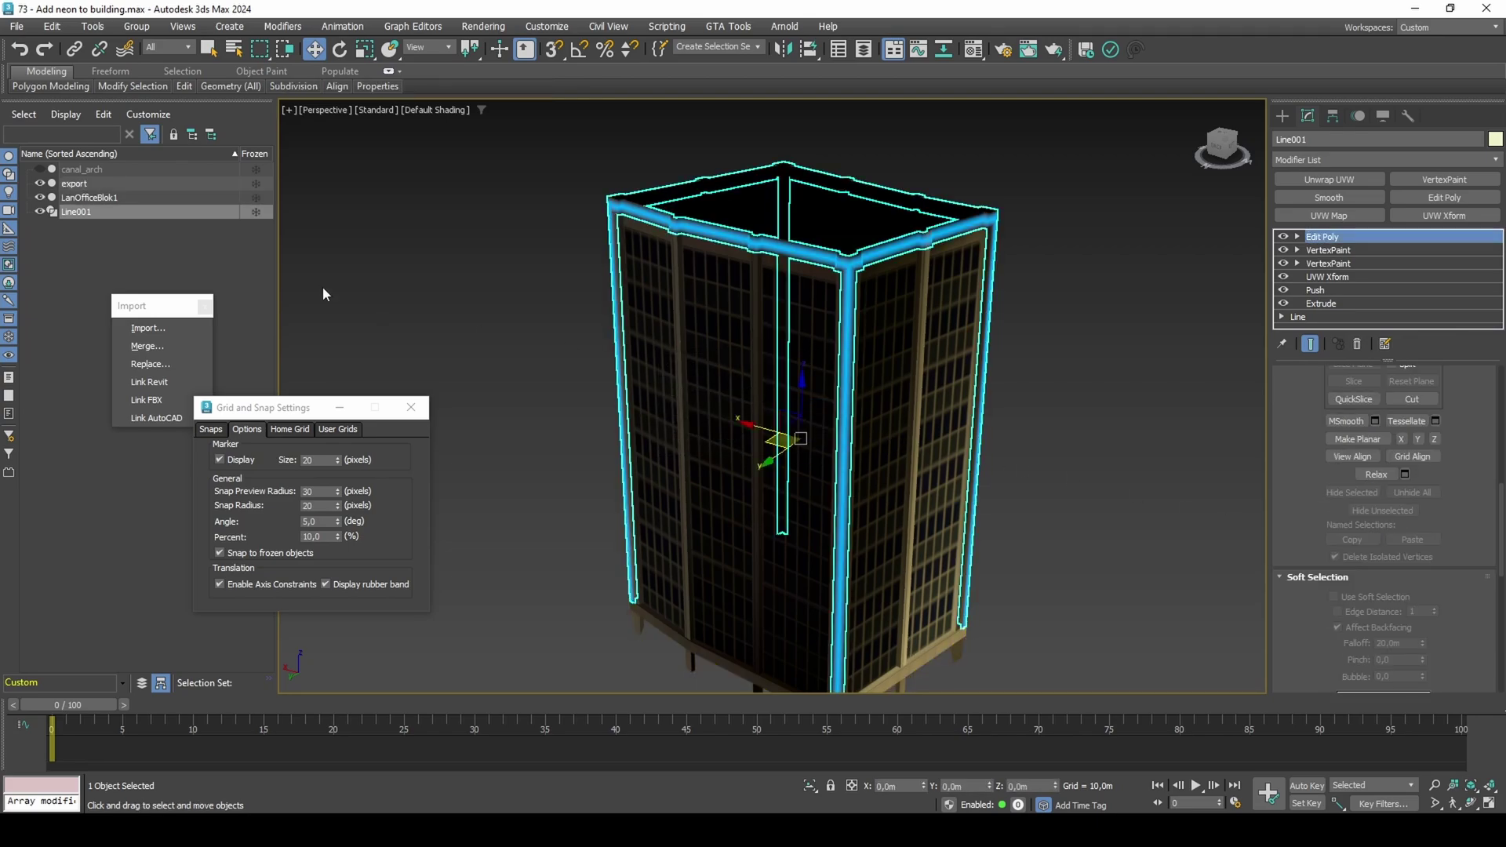
Apply Reset XForm to the export object and collapse its modifier stack
{"action": "left_click", "coordinate": [145, 184]}
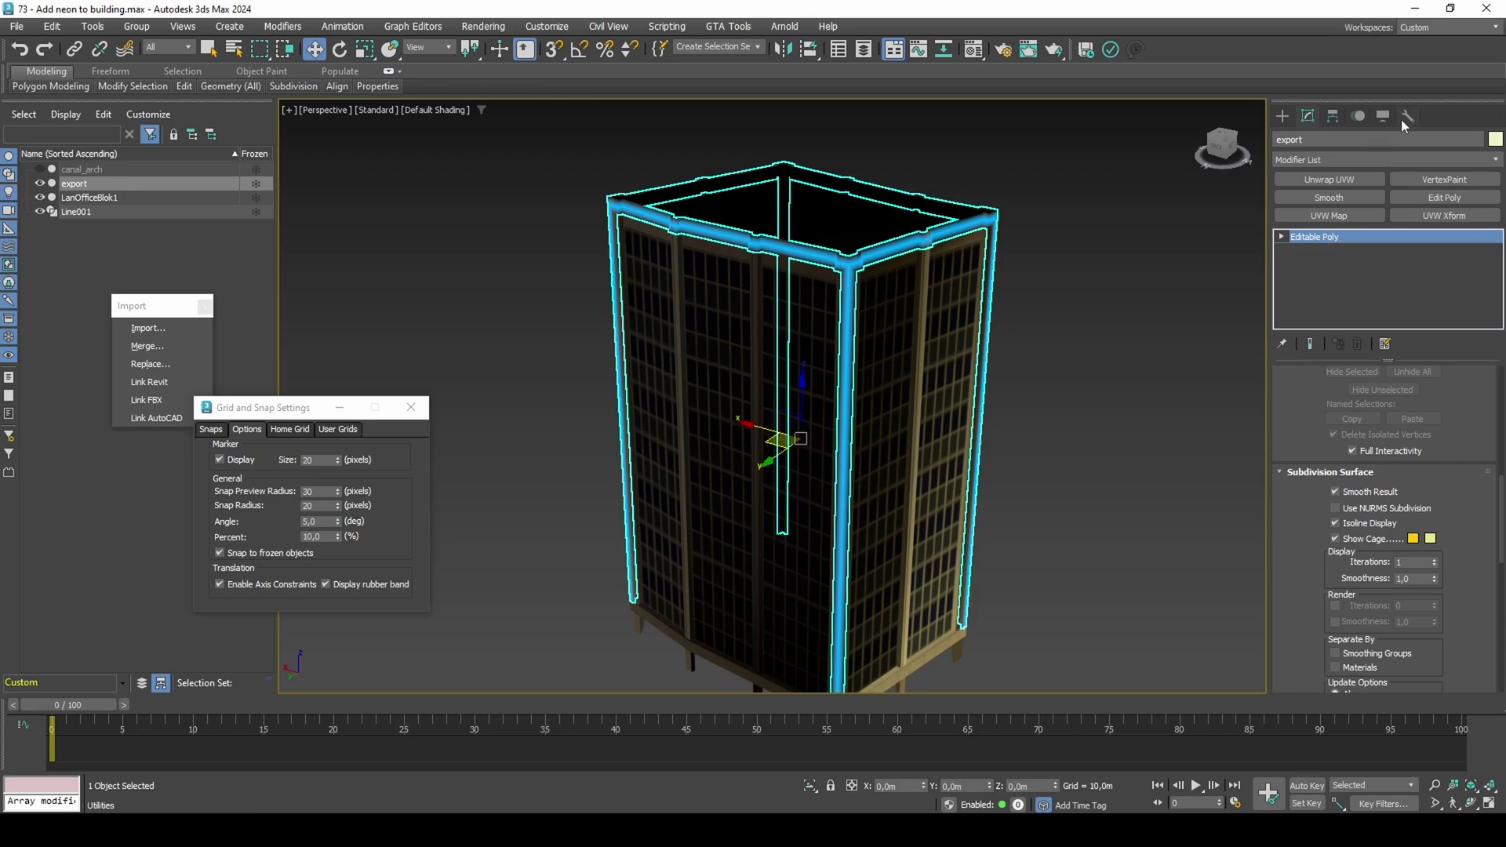
{"action": "left_click", "coordinate": [1407, 117]}
{"action": "left_click", "coordinate": [1383, 307]}
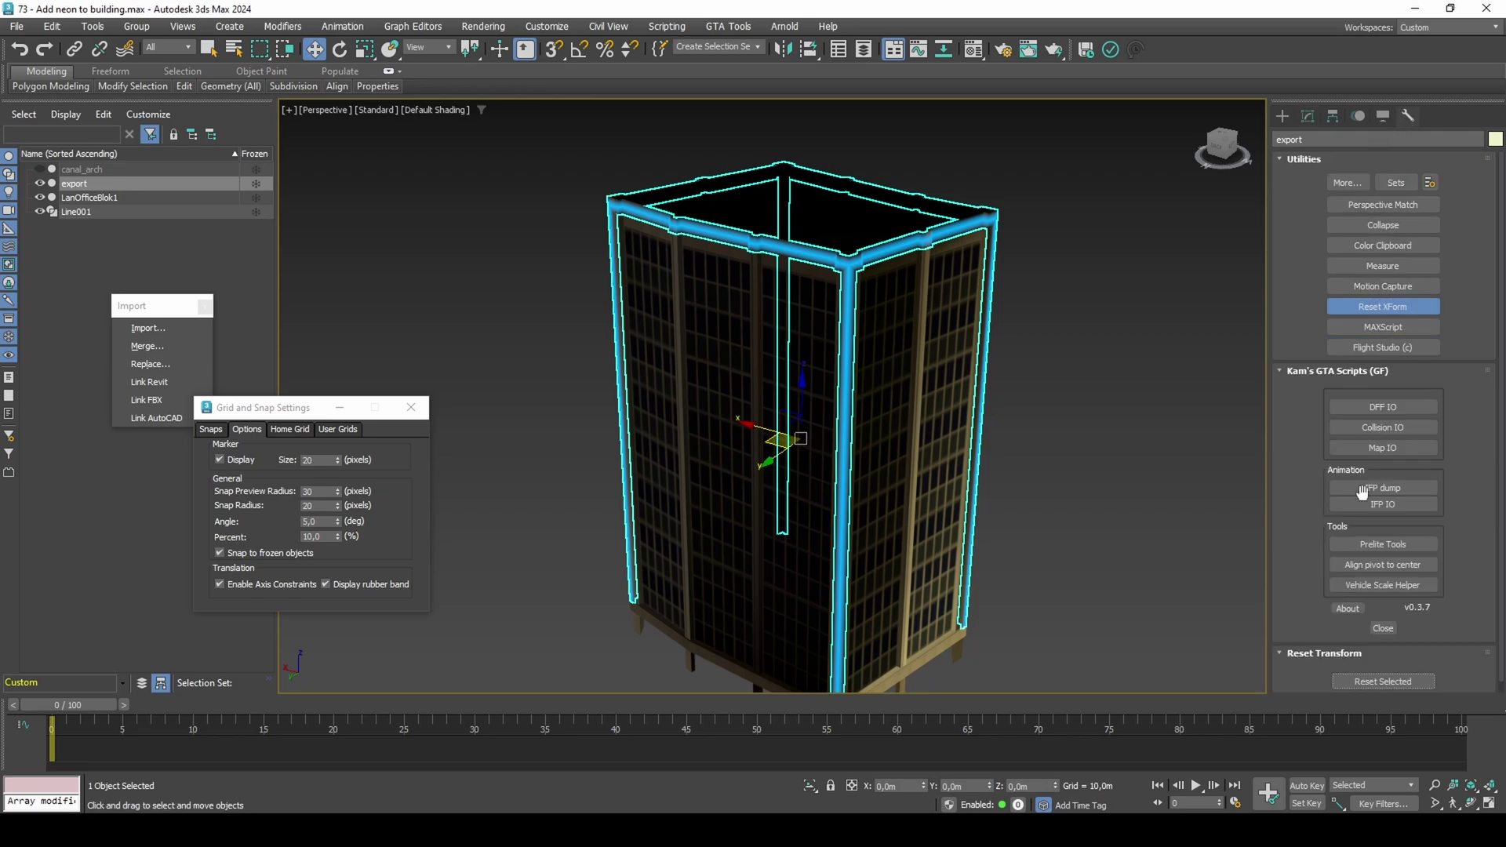
{"action": "left_click", "coordinate": [1370, 679]}
{"action": "left_click", "coordinate": [1307, 116]}
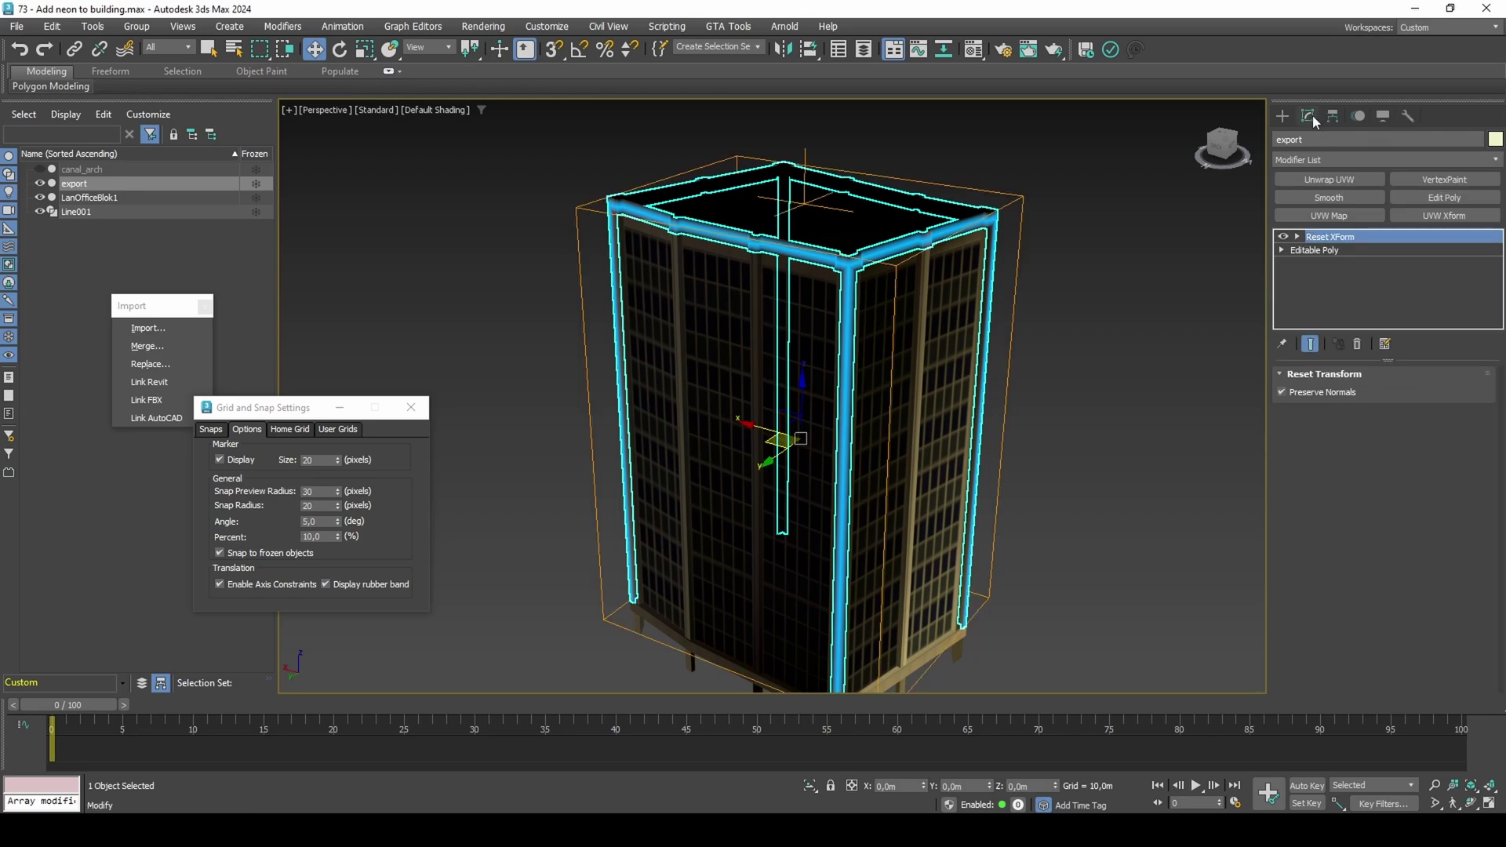
{"action": "right_click", "coordinate": [1337, 240]}
{"action": "left_click", "coordinate": [1354, 374]}
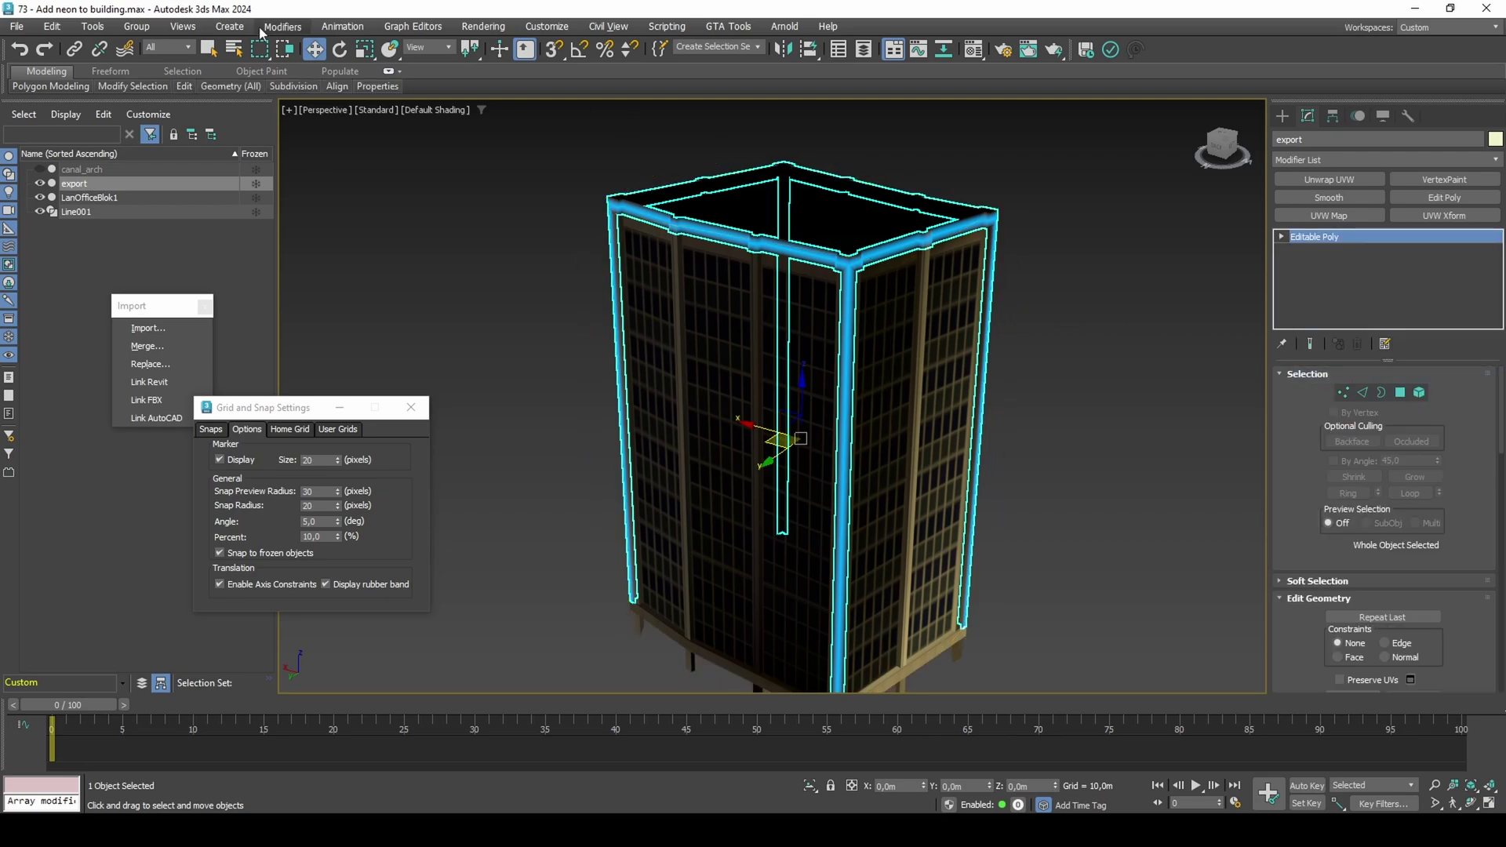
Export only the selected export object as a RenderWare model (*.dff) named 16754, keeping the export commands in a floating menu
{"action": "left_click", "coordinate": [16, 26]}
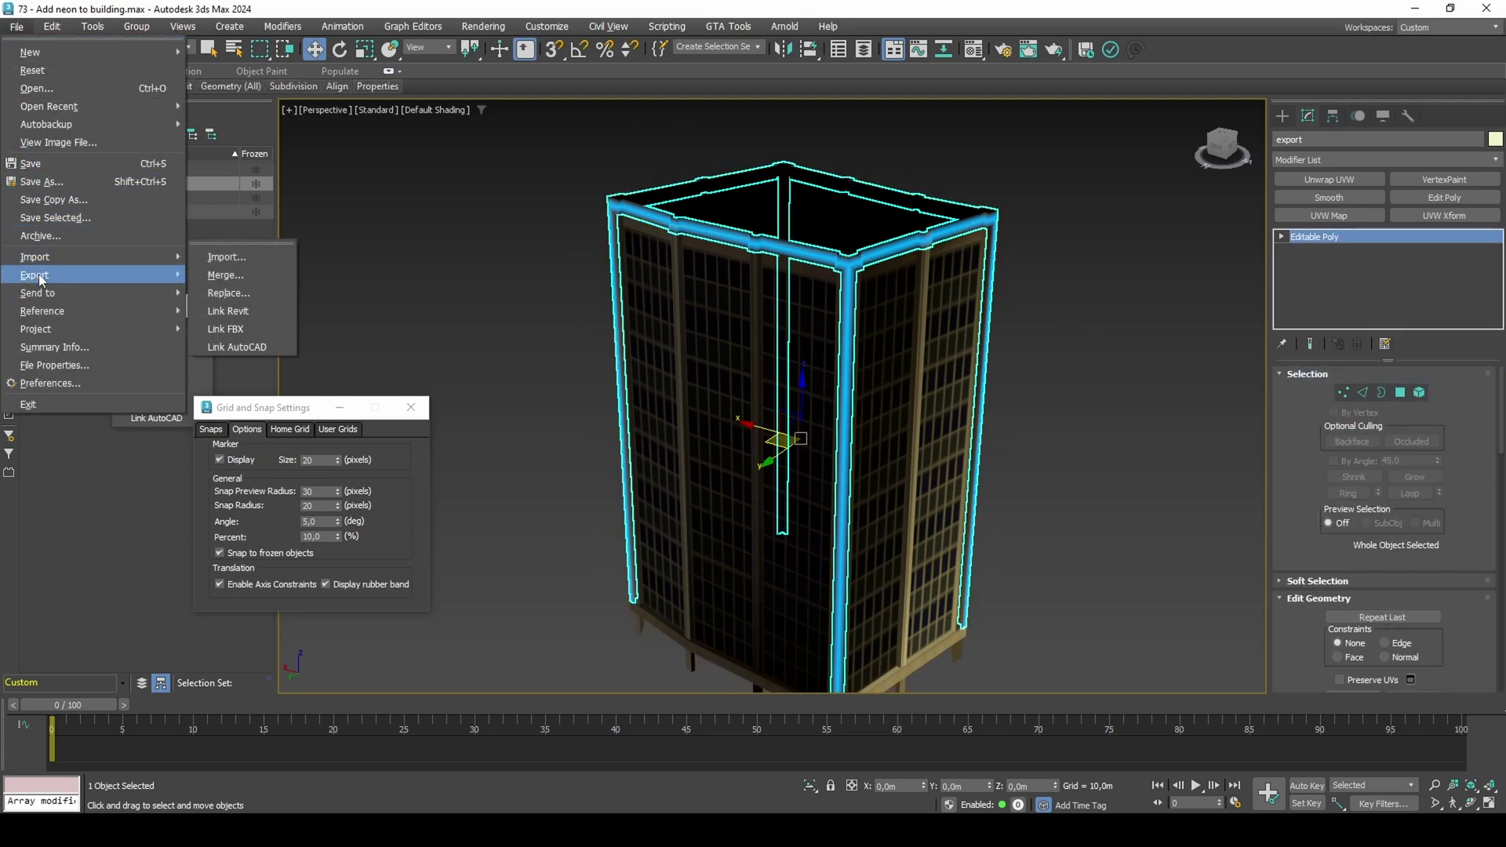
{"action": "mouse_move", "coordinate": [47, 275]}
{"action": "left_click", "coordinate": [251, 265]}
{"action": "left_click_drag", "start_coordinate": [258, 253], "coordinate": [120, 419]}
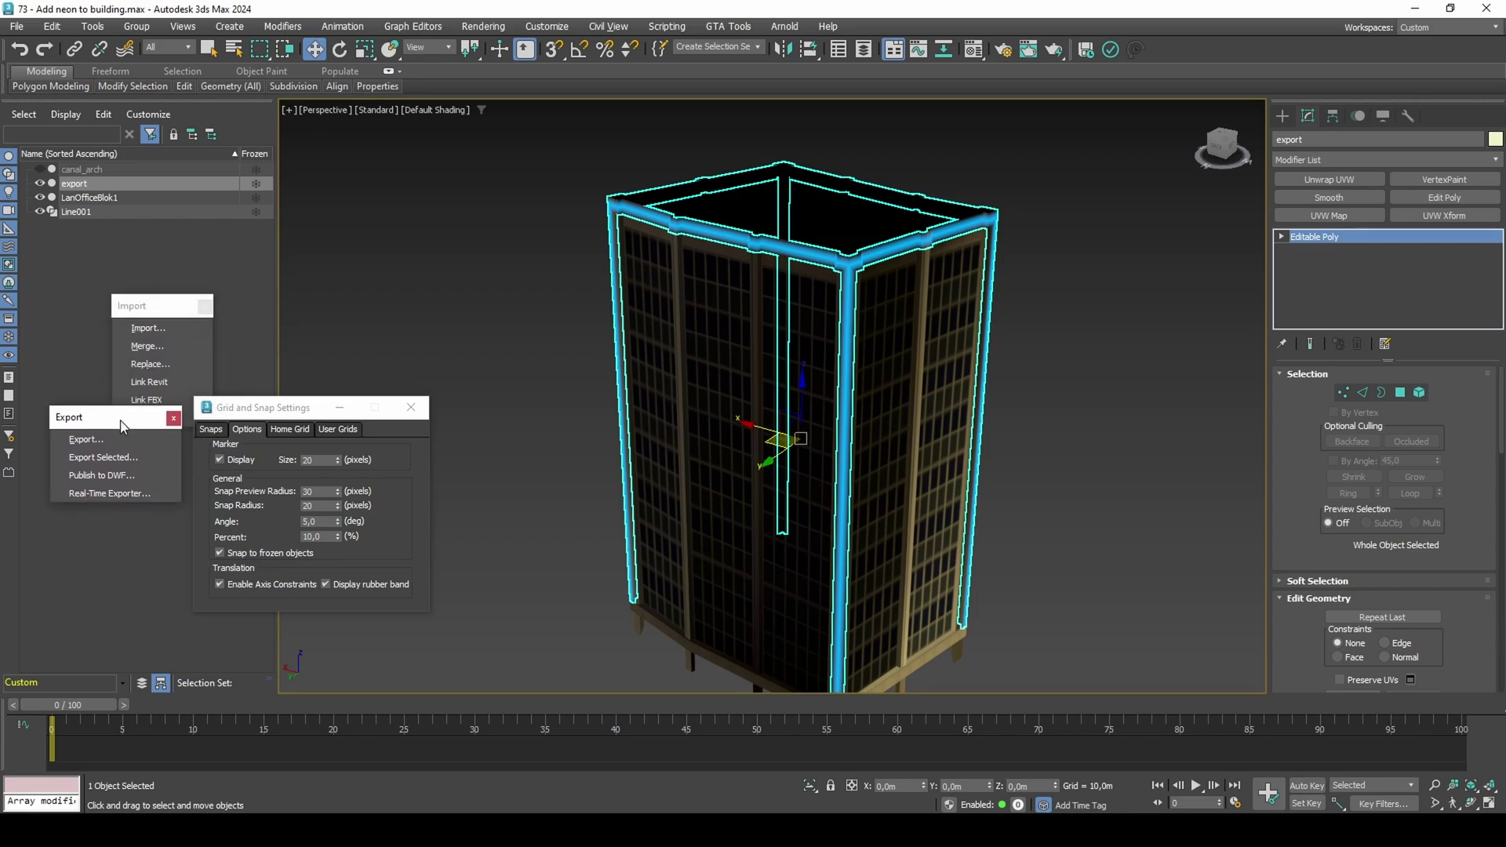
{"action": "left_click", "coordinate": [122, 476]}
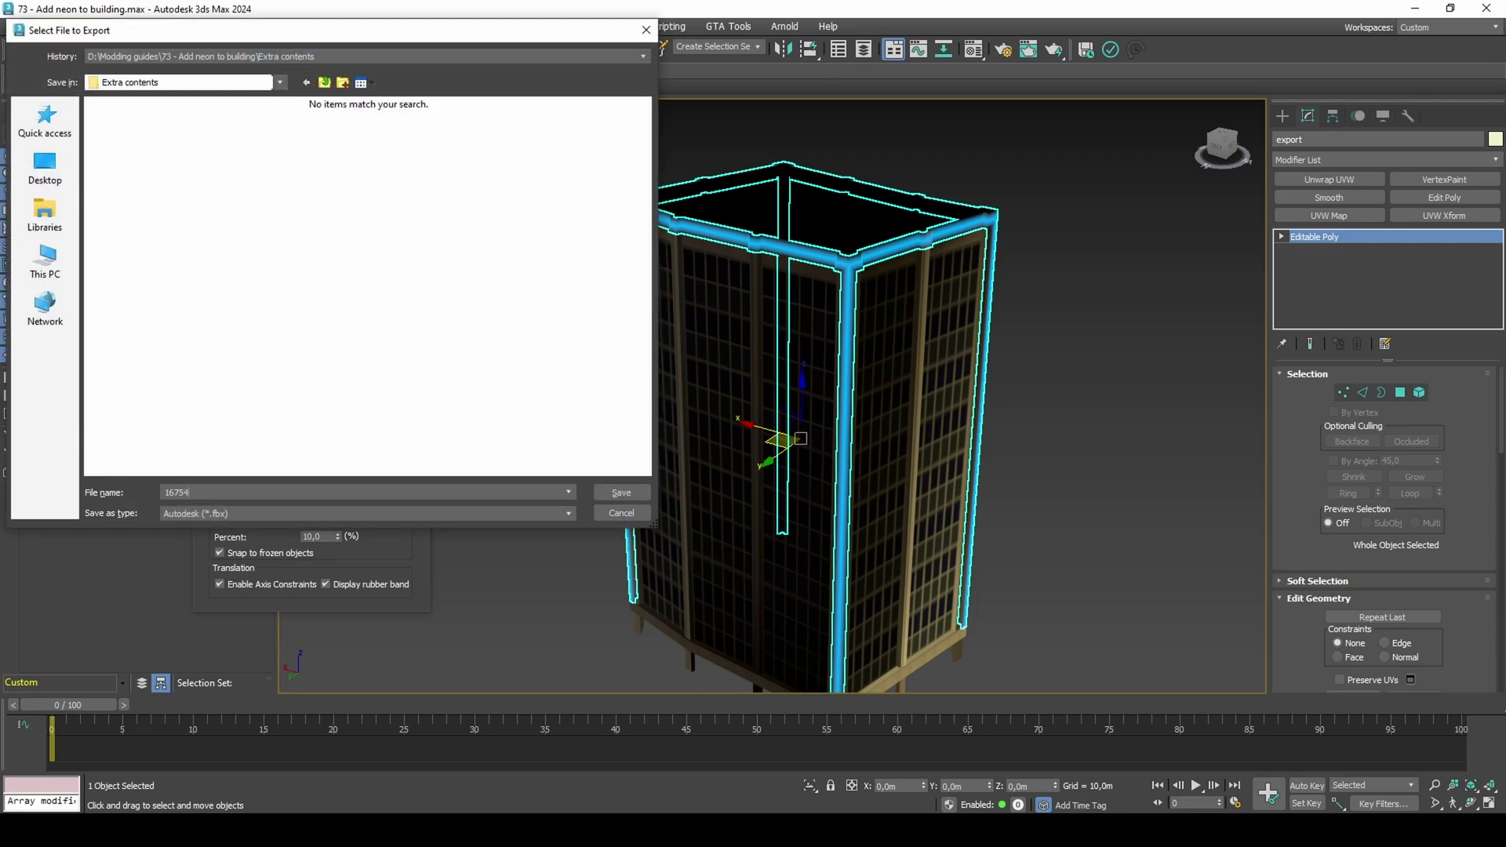
{"action": "left_click", "coordinate": [161, 513]}
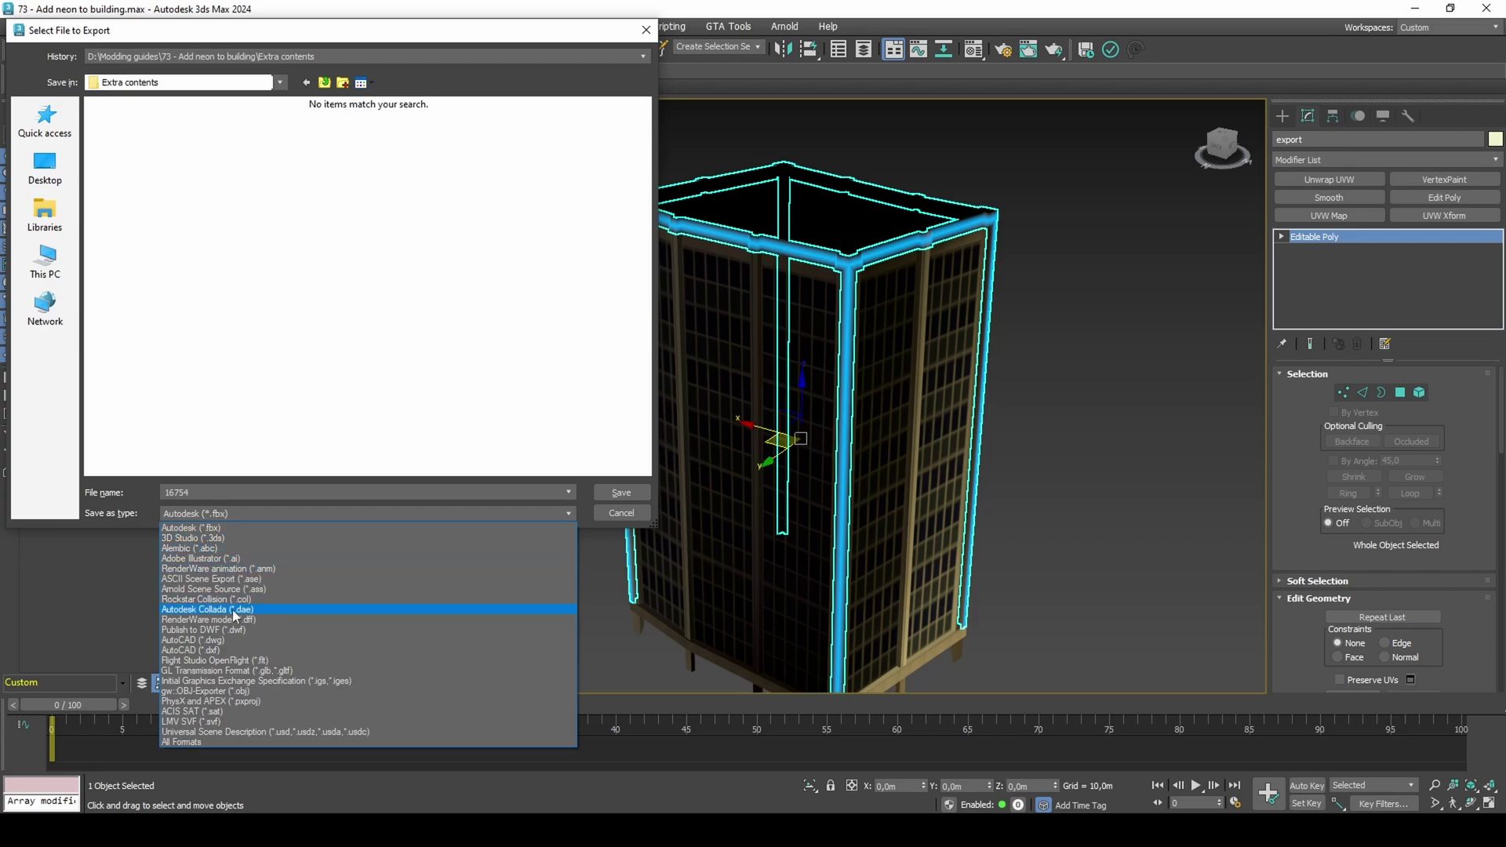
{"action": "left_click", "coordinate": [227, 609]}
{"action": "left_click", "coordinate": [615, 493]}
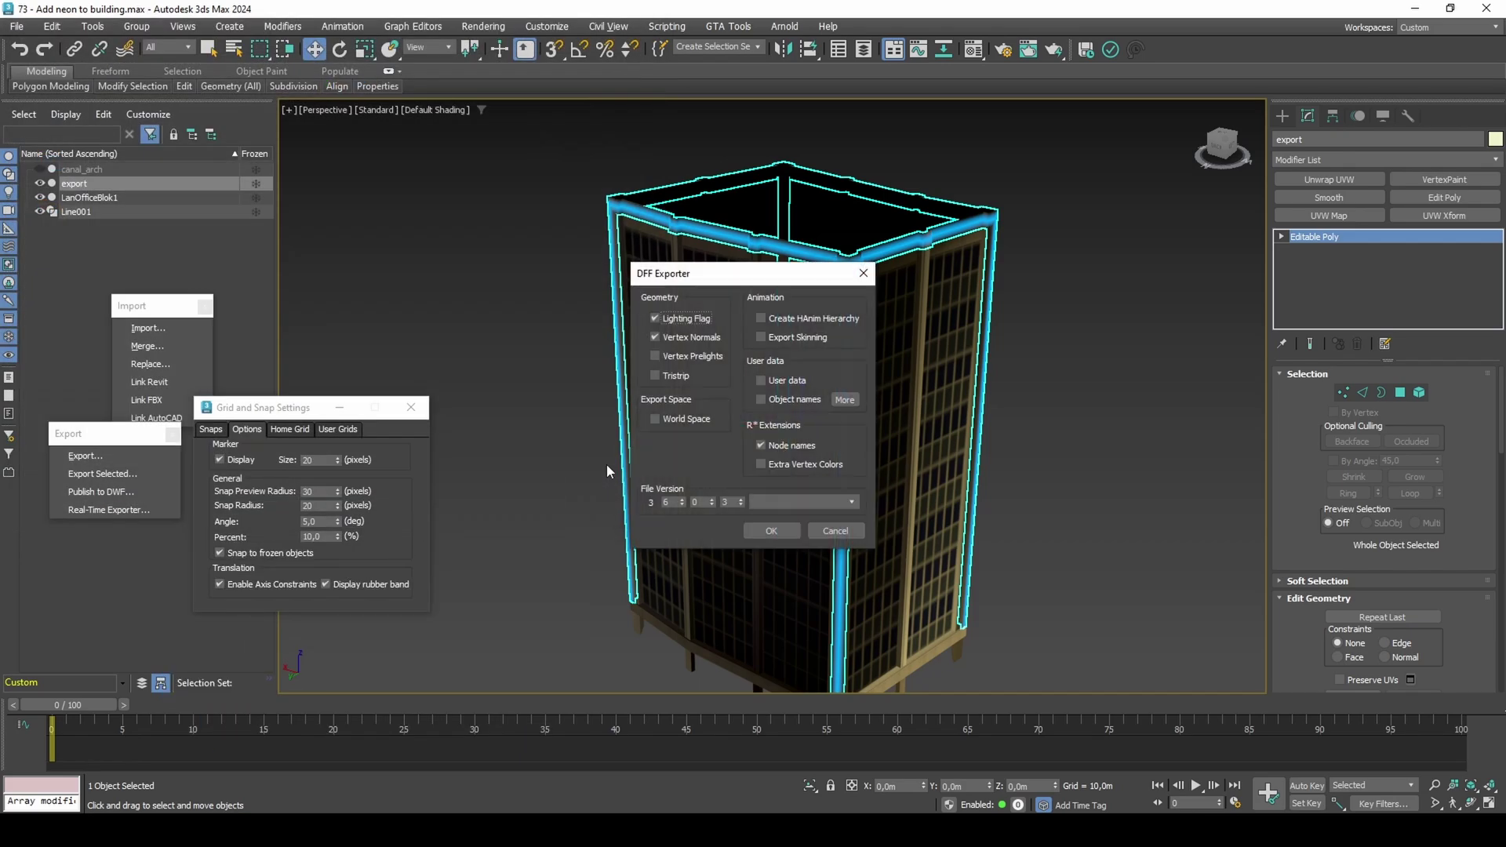
Disable the lighting flag and vertex normals for the DFF export and complete it
{"action": "left_click", "coordinate": [704, 322]}
{"action": "left_click", "coordinate": [705, 338]}
{"action": "left_click", "coordinate": [785, 530]}
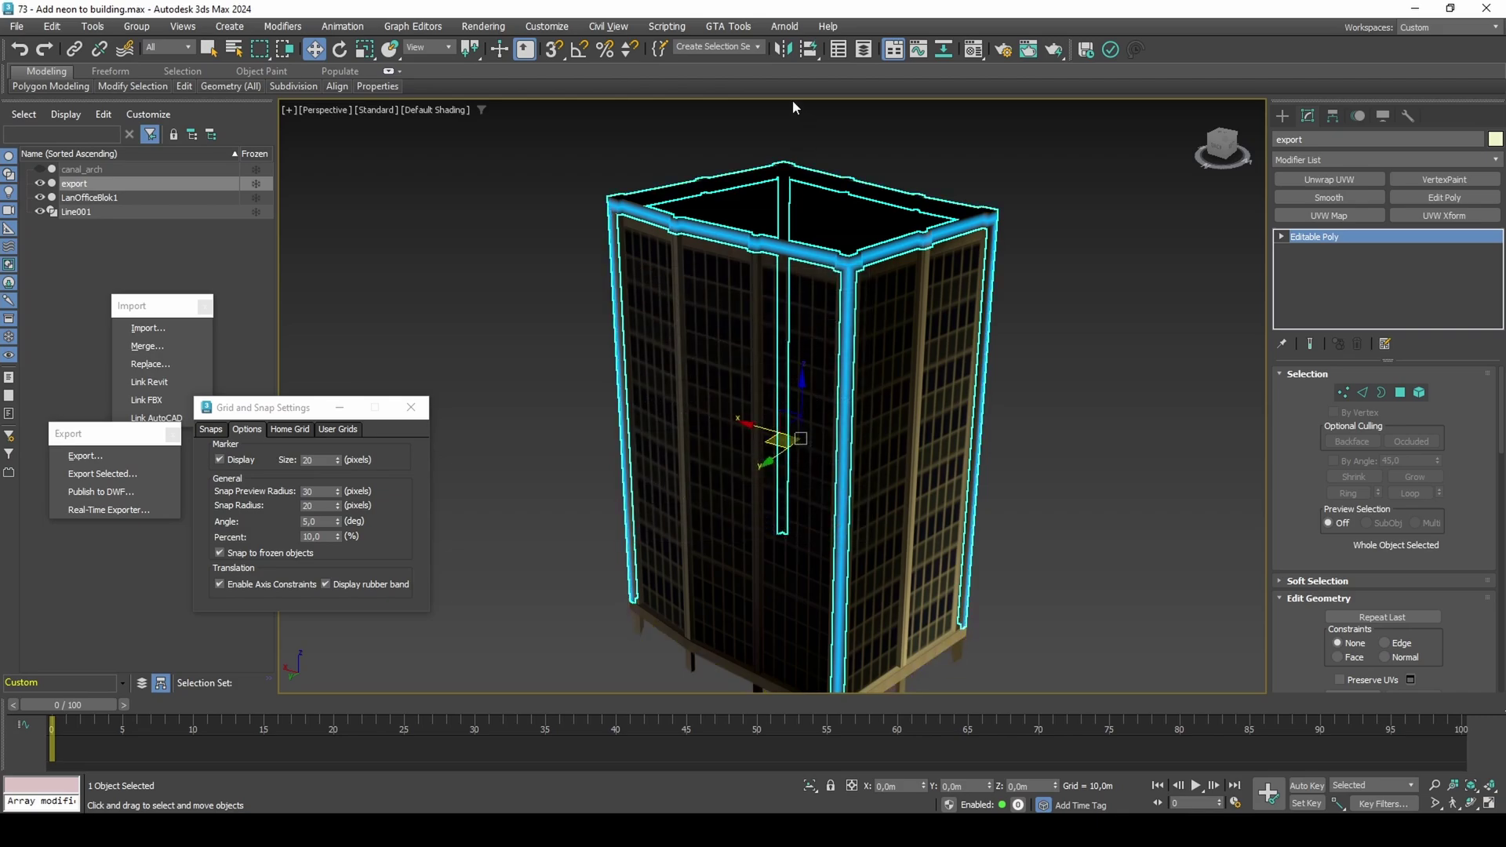
Open the GTA collision import/export tool and assign the export object as the collision mesh
{"action": "left_click", "coordinate": [728, 26]}
{"action": "left_click", "coordinate": [836, 73]}
{"action": "left_click", "coordinate": [71, 368]}
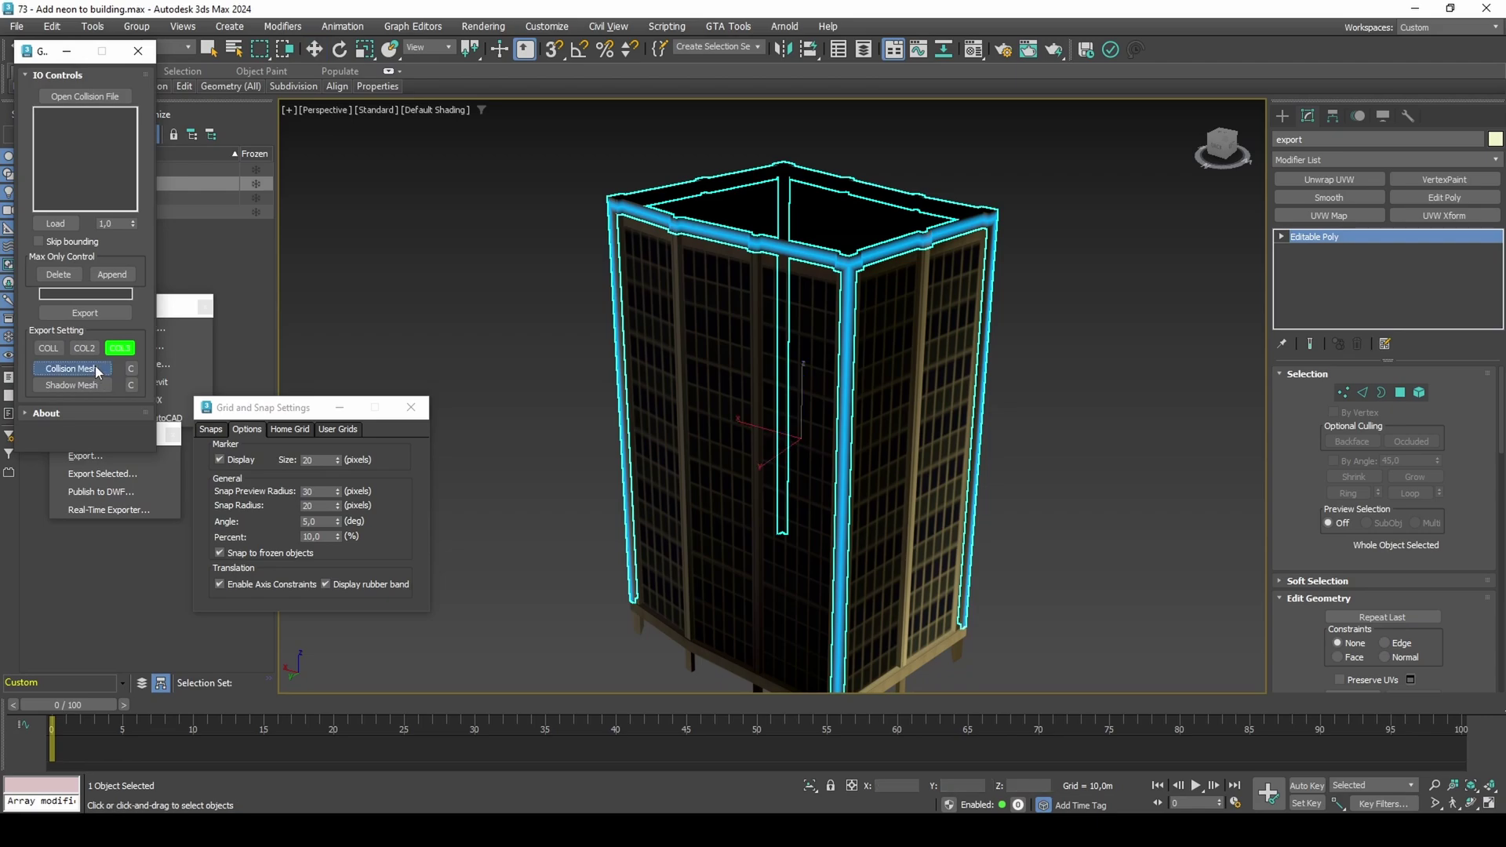
{"action": "left_click_drag", "start_coordinate": [45, 59], "coordinate": [153, 331]}
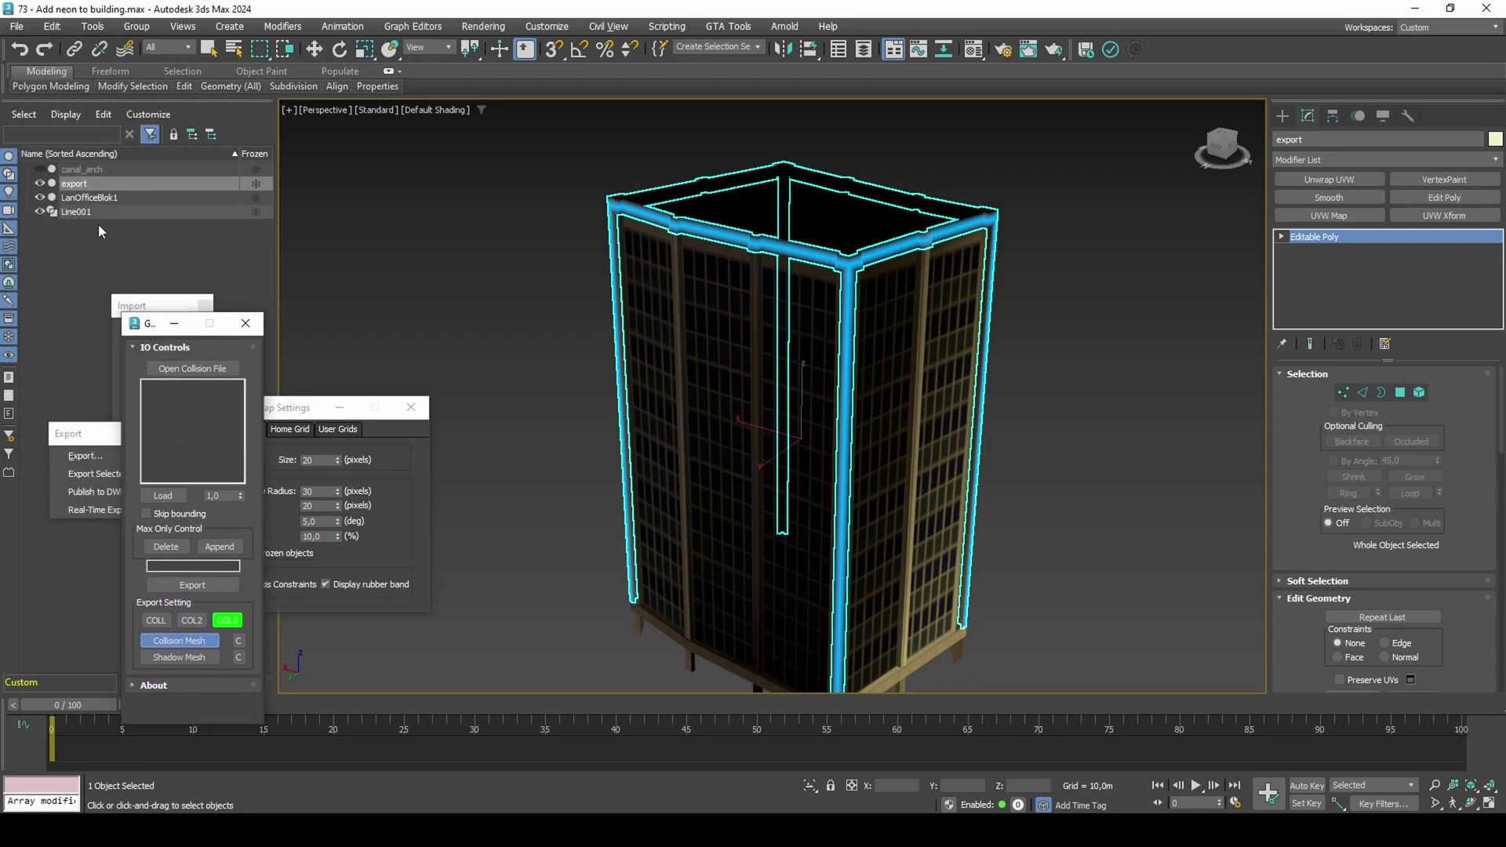
{"action": "left_click", "coordinate": [88, 183]}
Name the collision col and export it as a collision file named 16754 in the Extra contents folder
{"action": "left_click", "coordinate": [193, 564]}
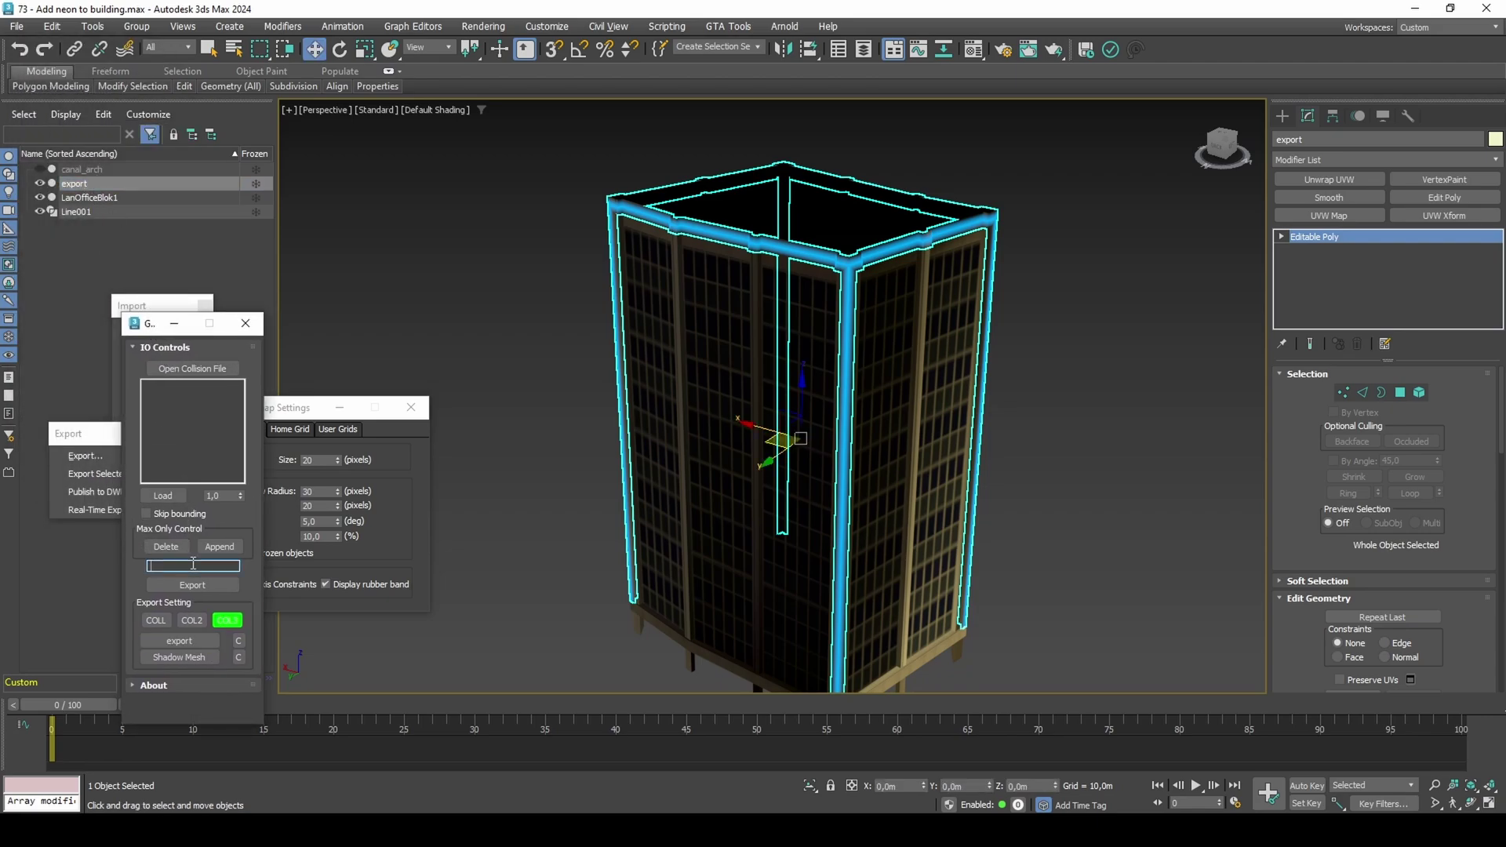
{"action": "left_click", "coordinate": [196, 584]}
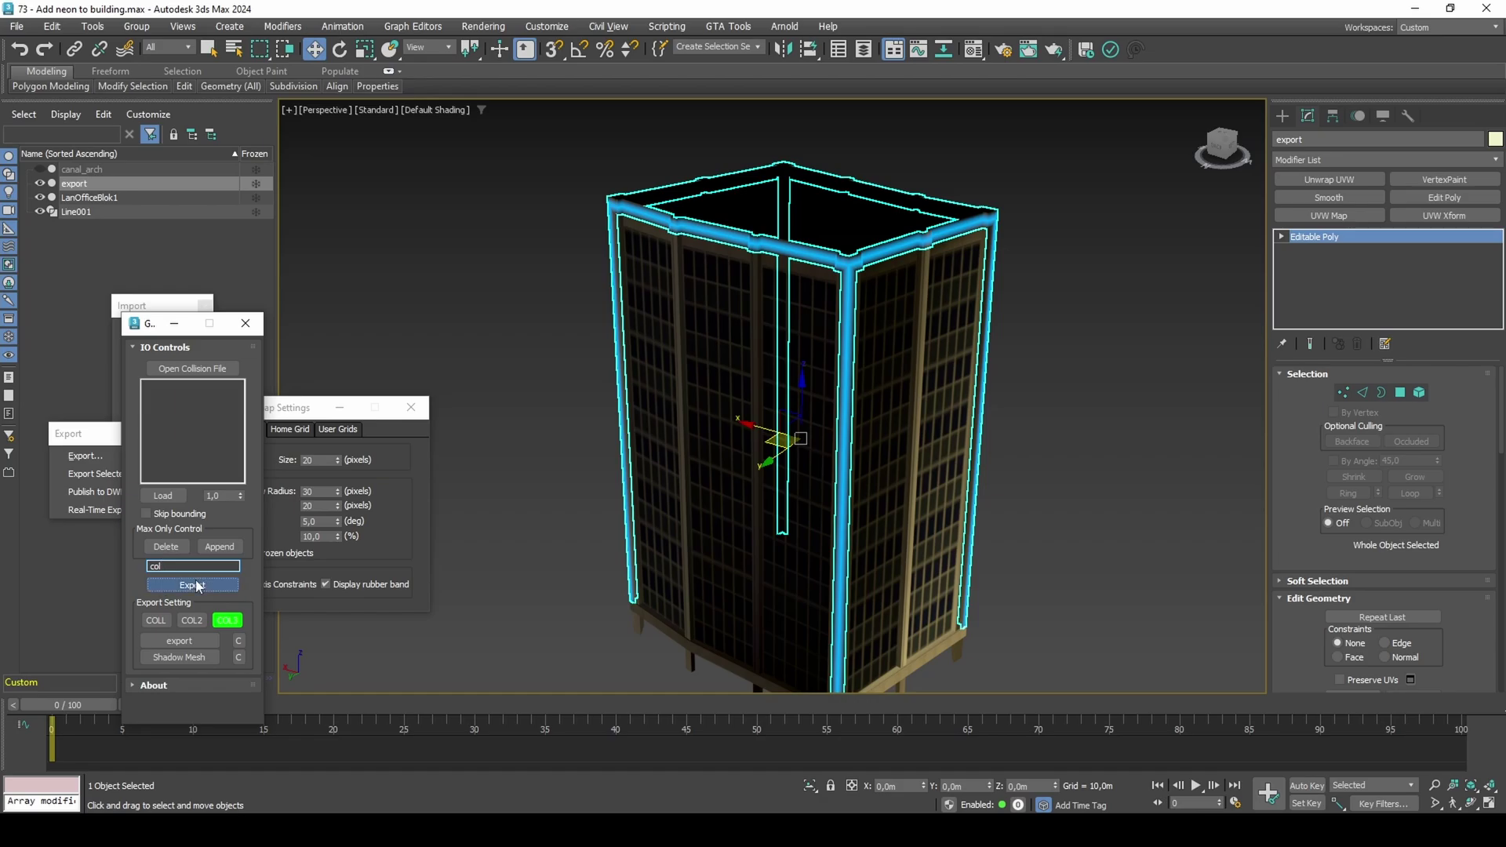
{"action": "type", "text": "16754"}
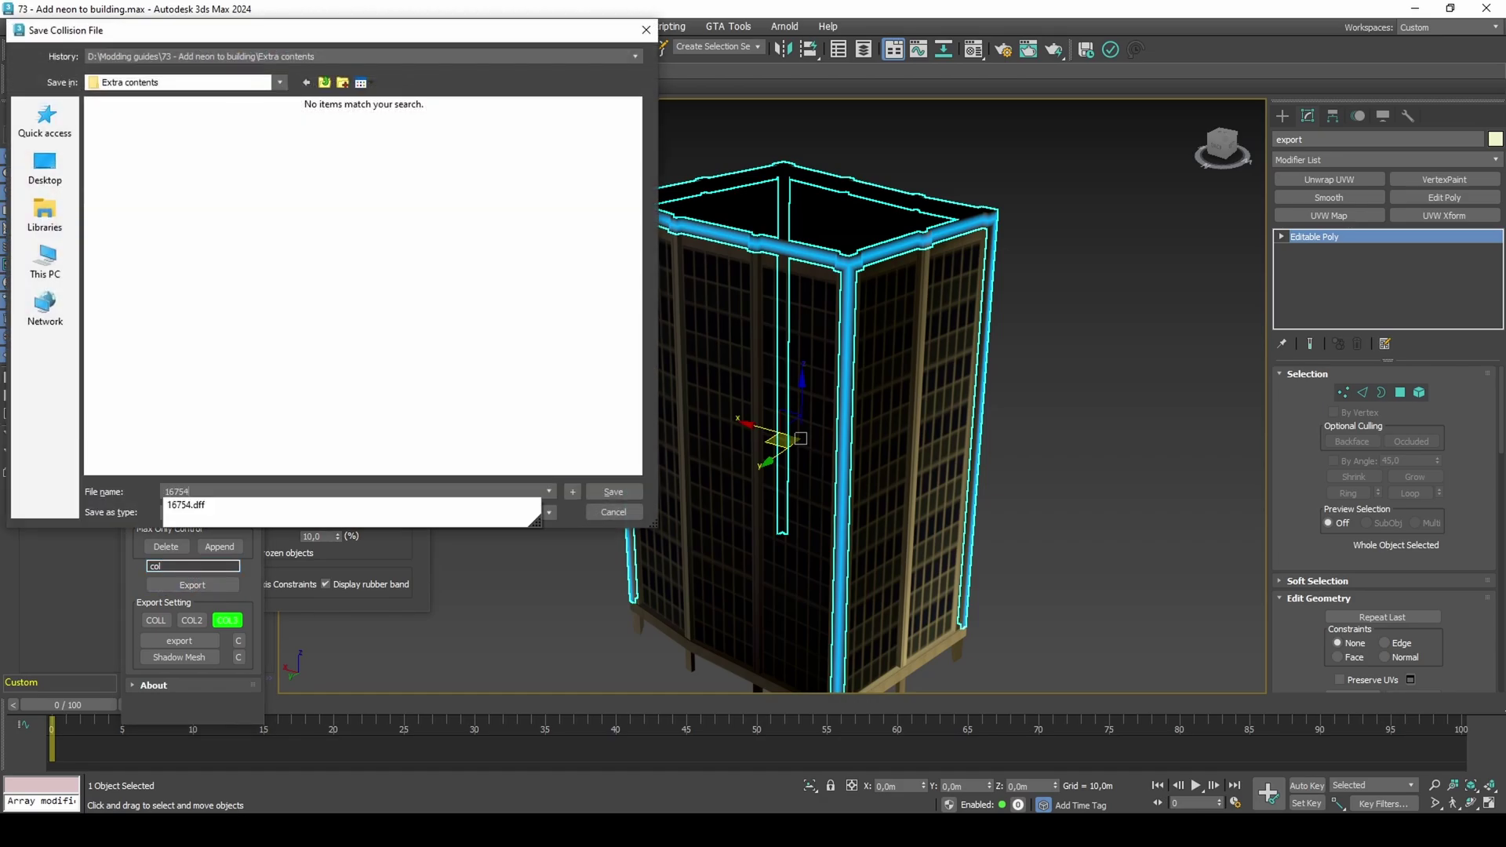
{"action": "key", "text": "Return"}
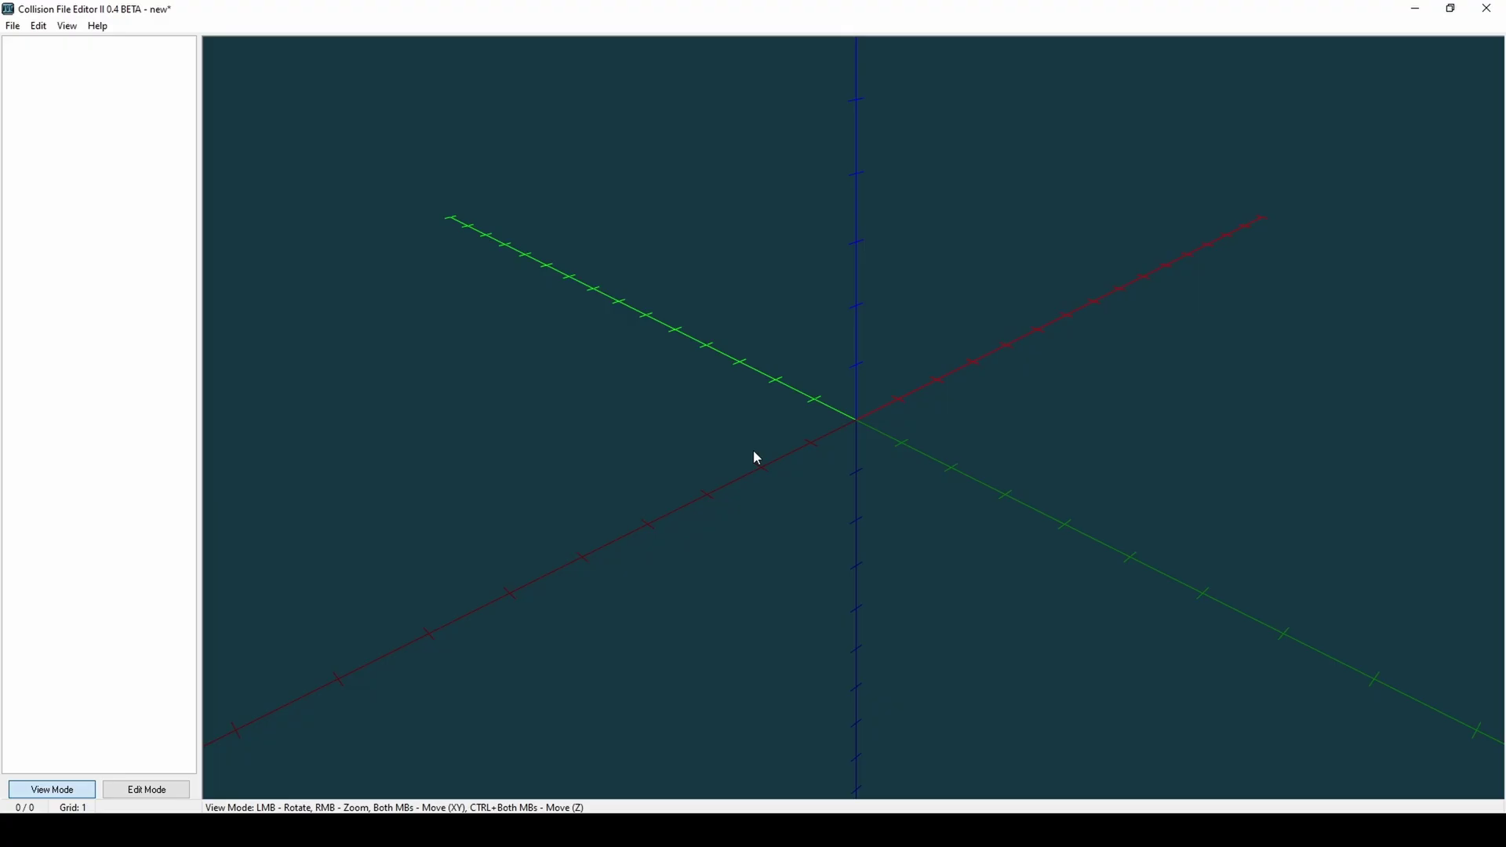
Switch to Collision File Editor II, start a new file, load 16754.col into it and view the col model
{"action": "left_click", "coordinate": [13, 25]}
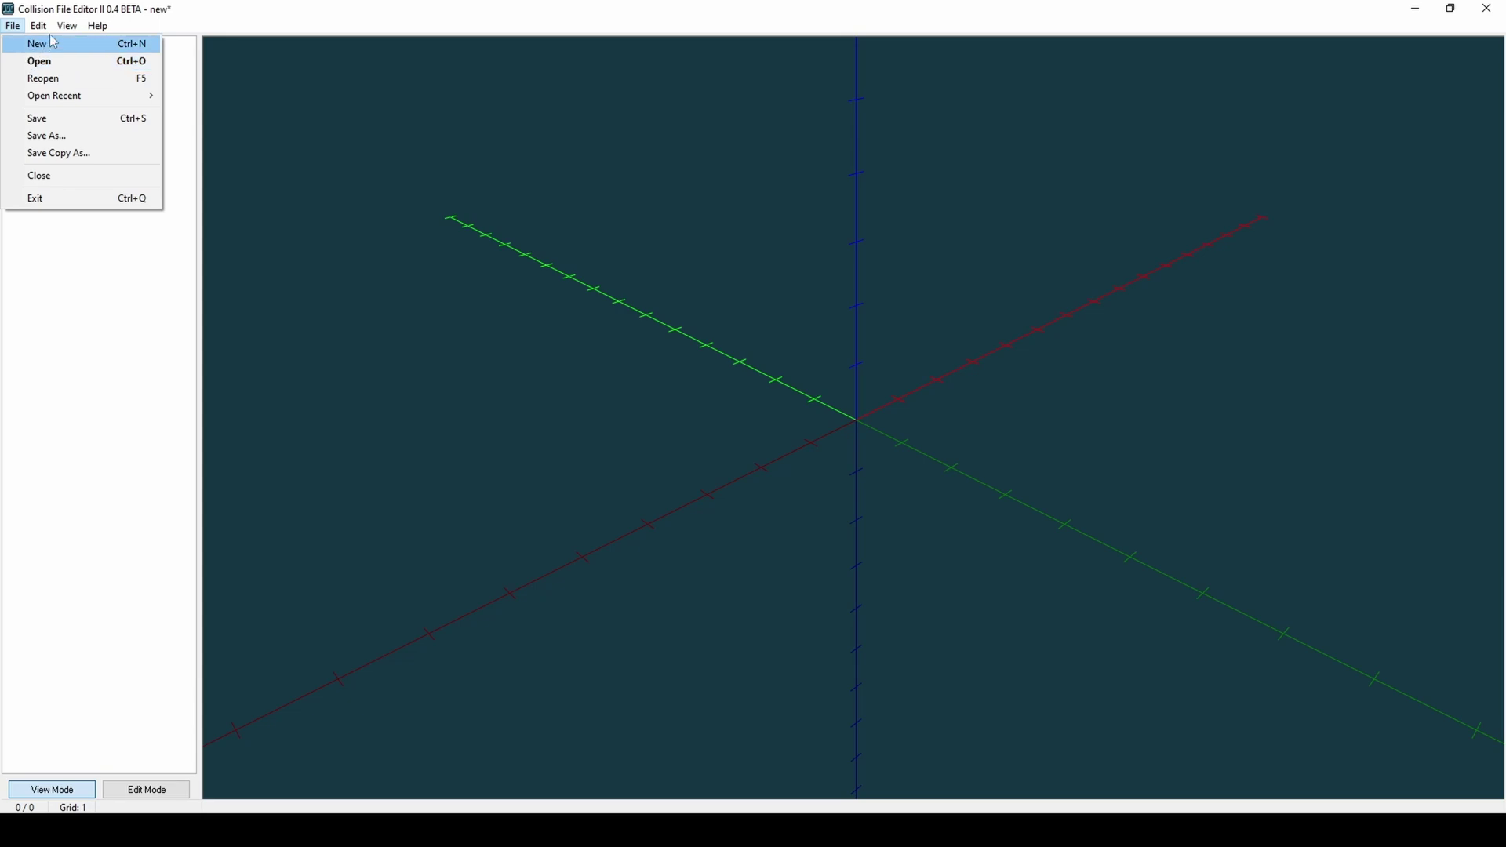
{"action": "left_click", "coordinate": [53, 44]}
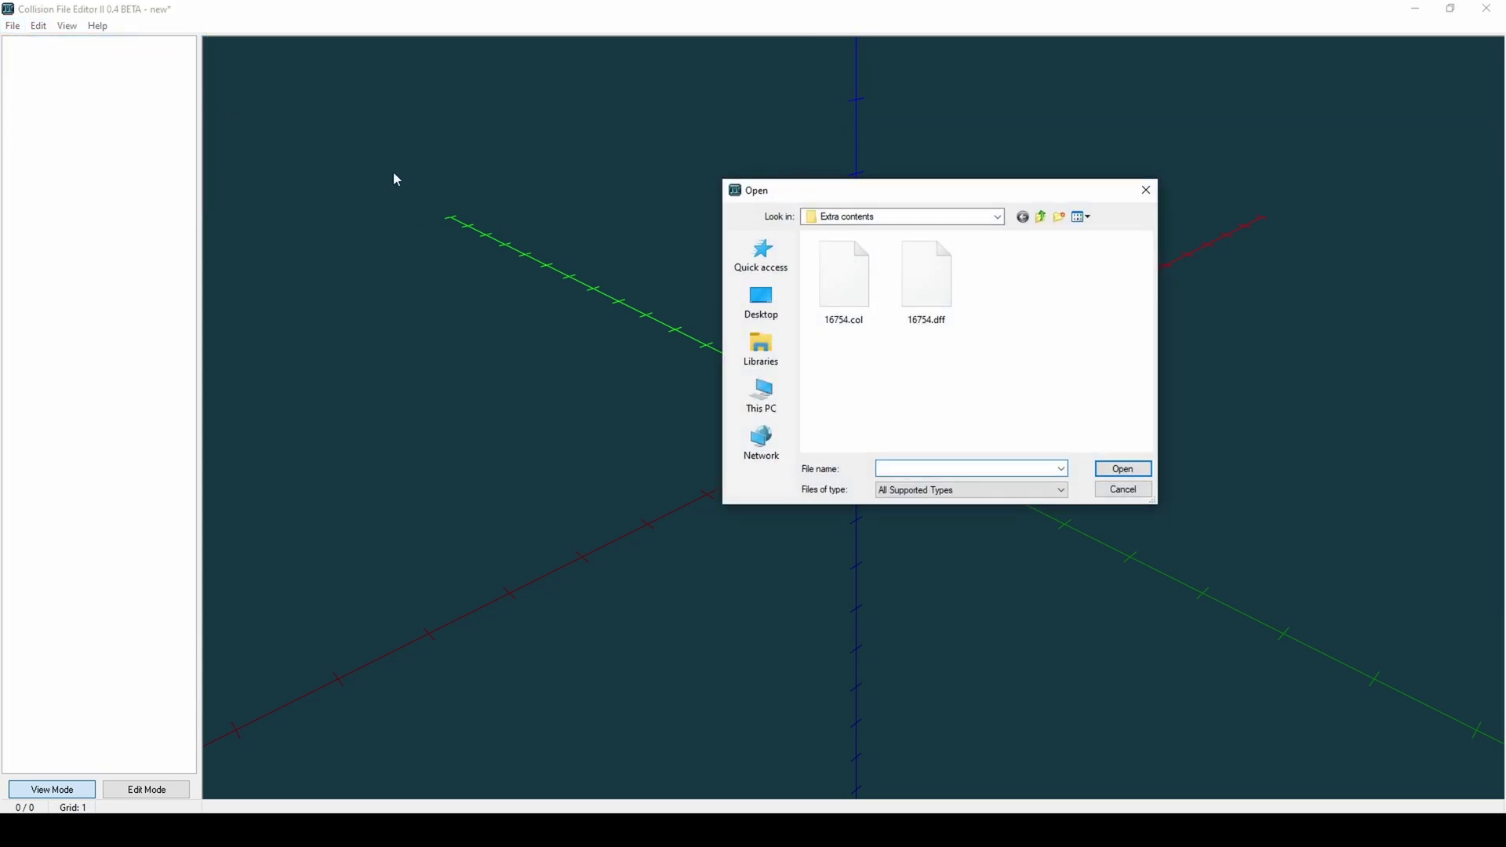
{"action": "double_click", "coordinate": [861, 291]}
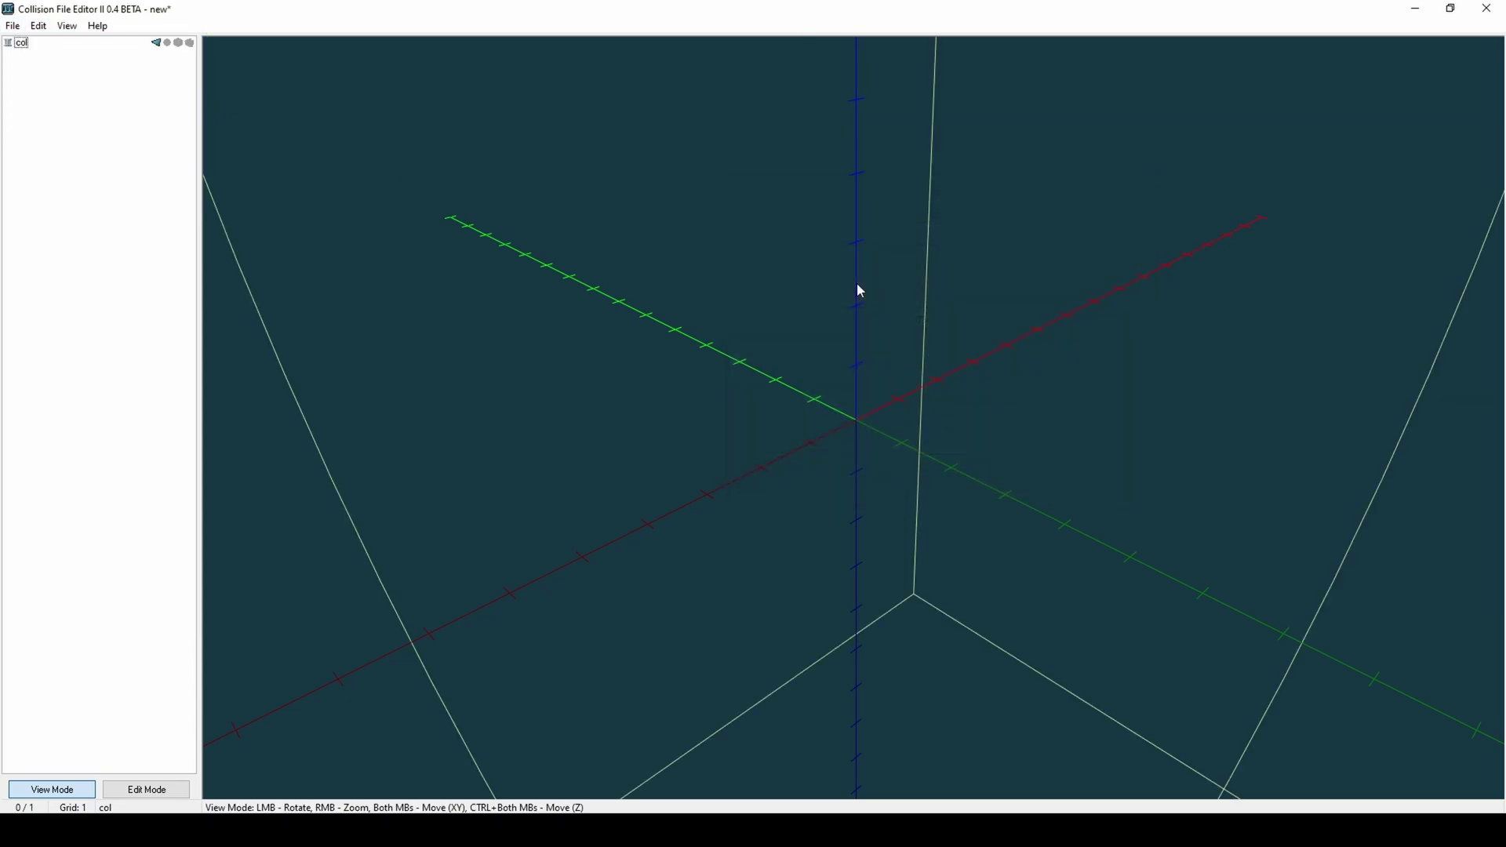
{"action": "left_click", "coordinate": [88, 42]}
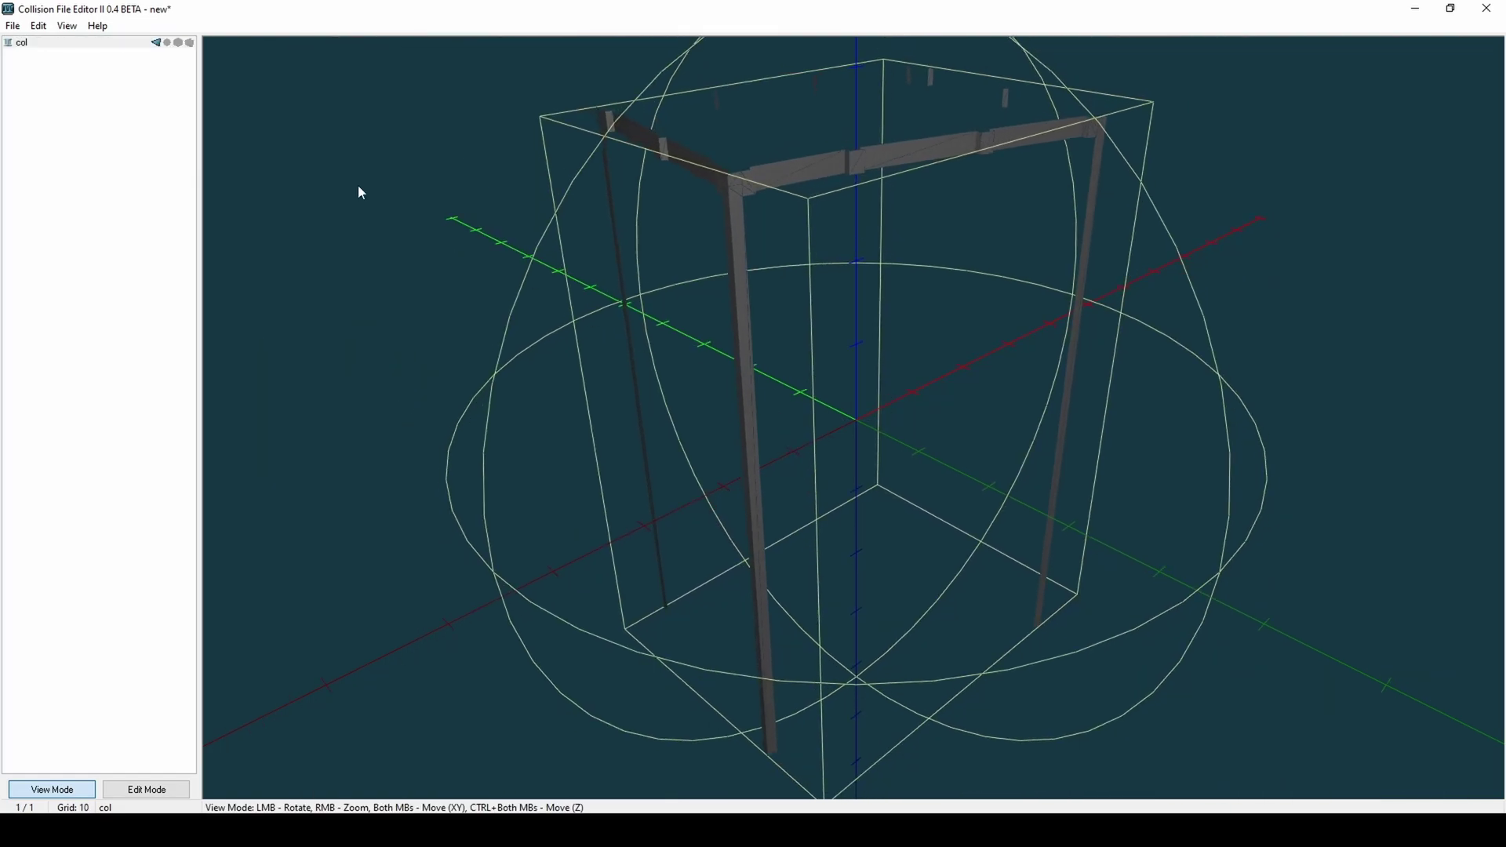
Copy the col model as an LOD version and select that copy
{"action": "right_click", "coordinate": [115, 43]}
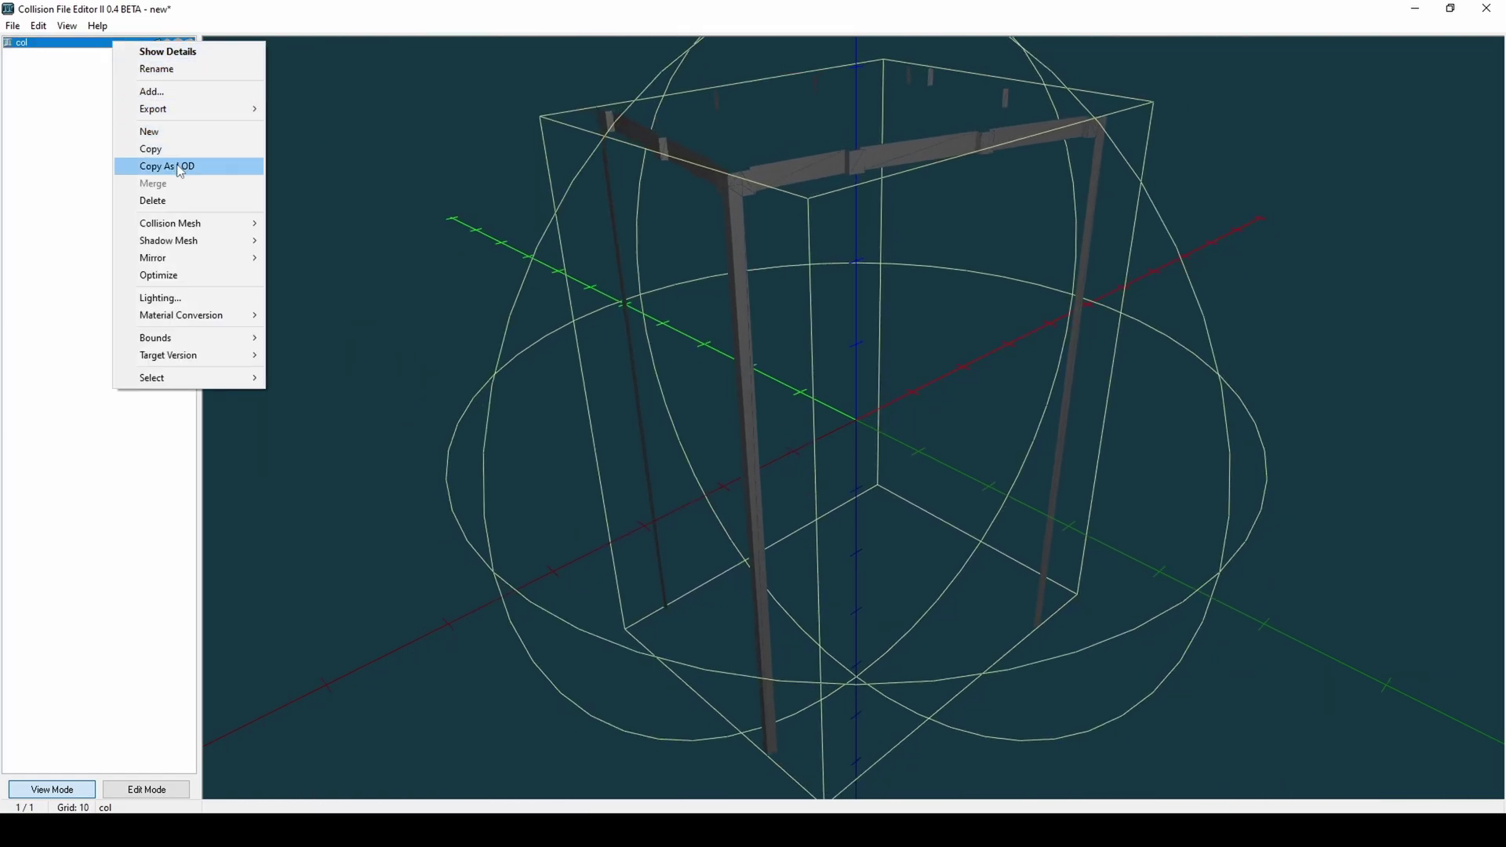
{"action": "left_click", "coordinate": [165, 166]}
{"action": "left_click", "coordinate": [109, 57]}
Export the LOD collision model as a GTA collision file named 16754_new
{"action": "right_click", "coordinate": [109, 56]}
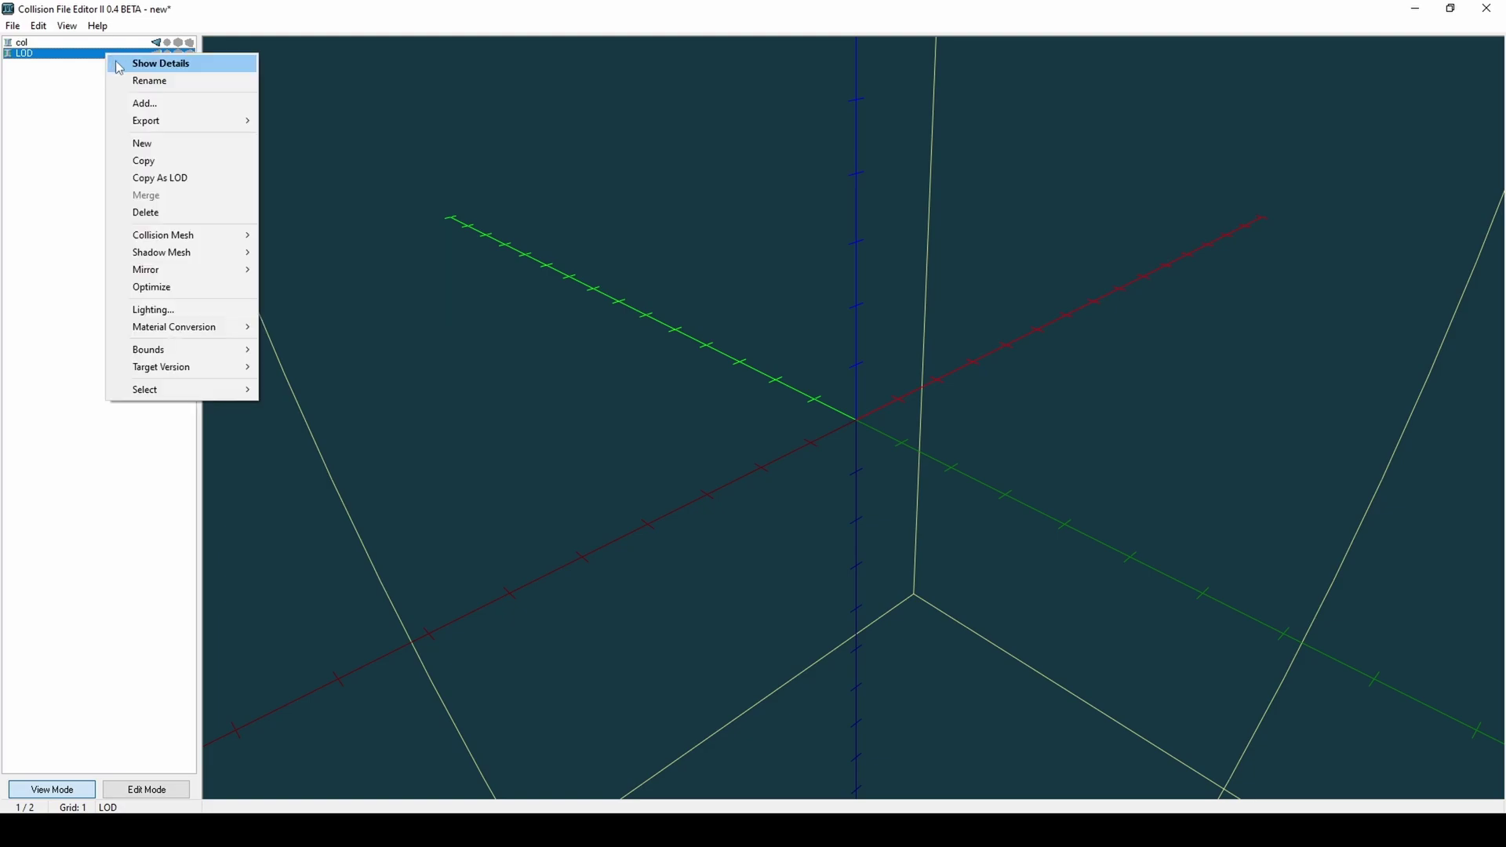
{"action": "mouse_move", "coordinate": [178, 121]}
{"action": "left_click", "coordinate": [307, 135]}
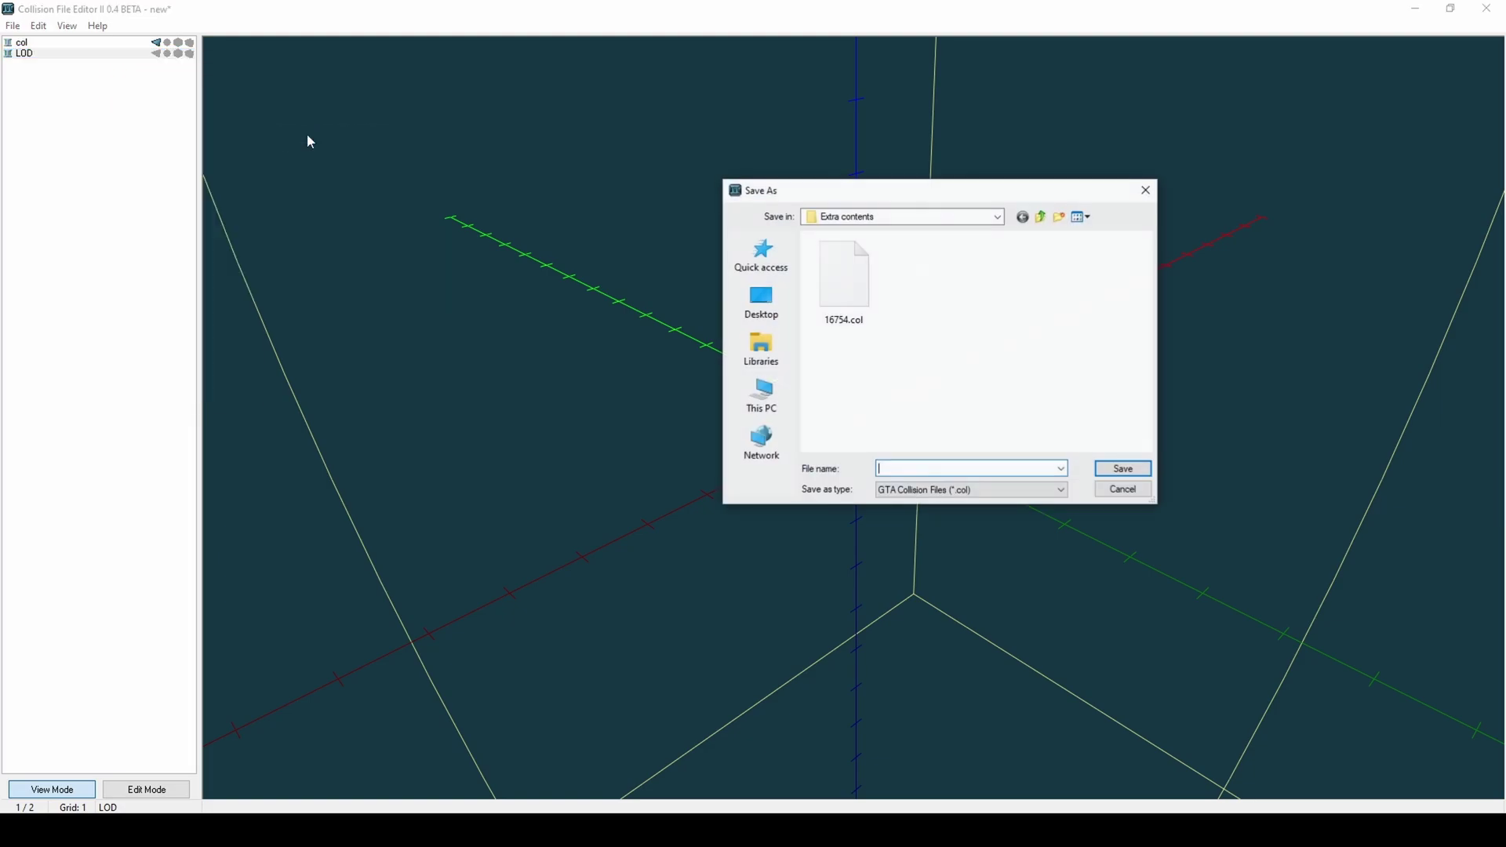
{"action": "type", "text": "16754_new"}
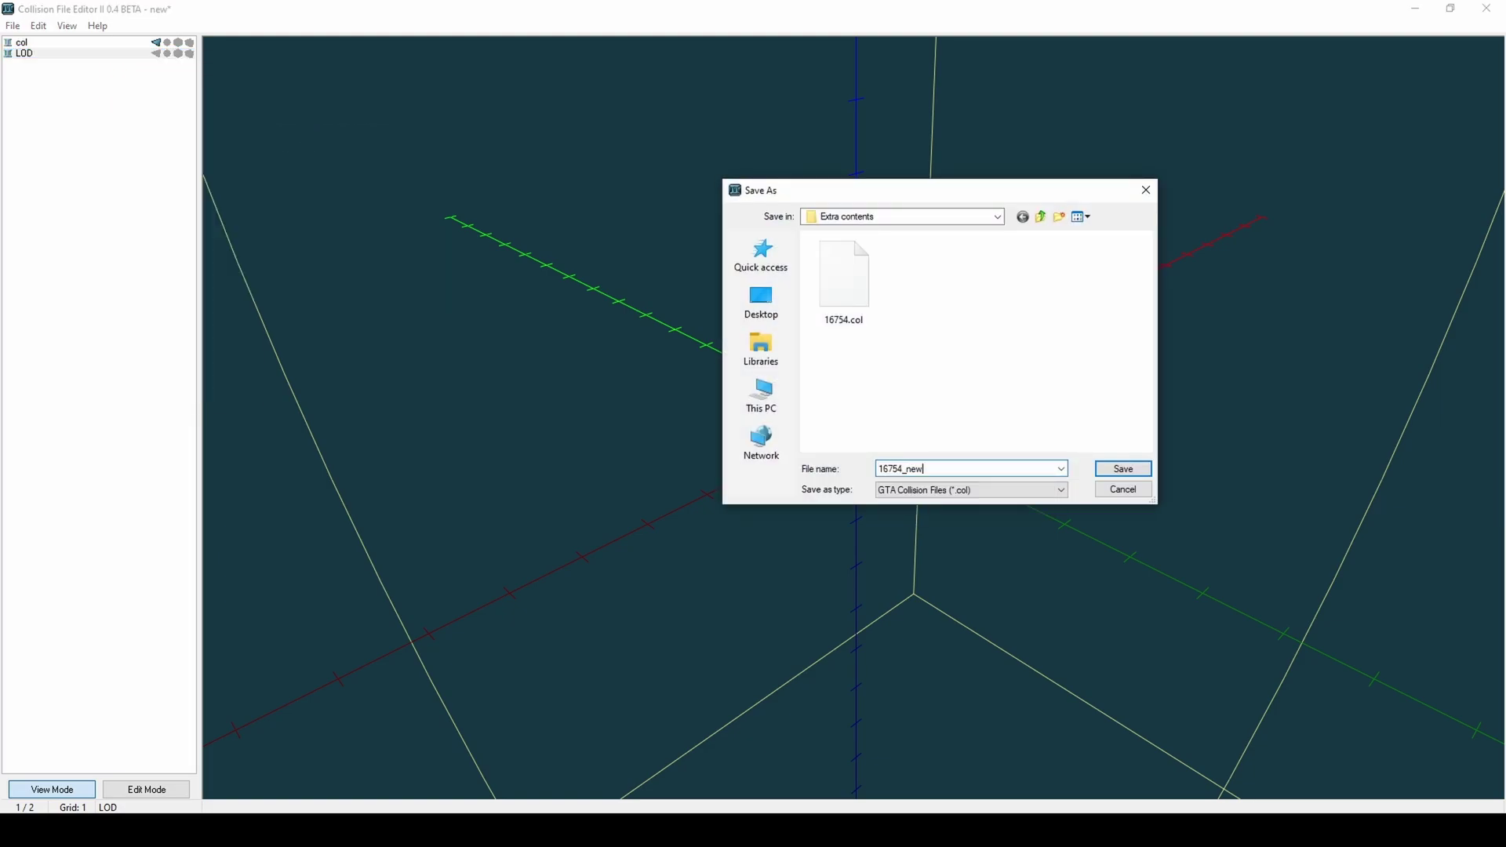
{"action": "key", "text": "Return"}
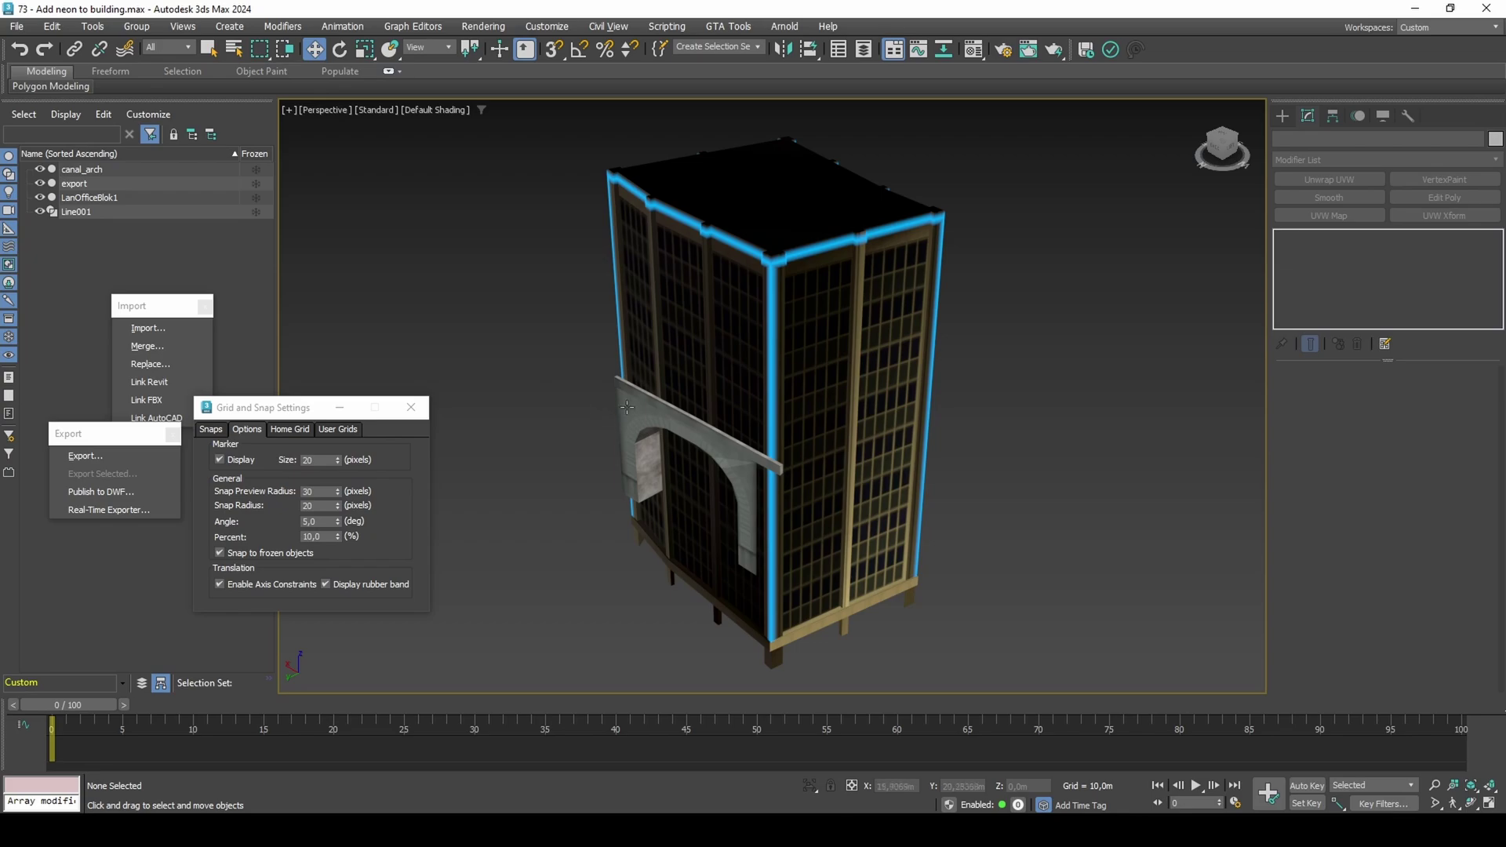
Switch back to 3ds Max and isolate the canal_arch object
{"action": "middle_click_drag", "start_coordinate": [630, 411], "coordinate": [705, 382], "text": "alt"}
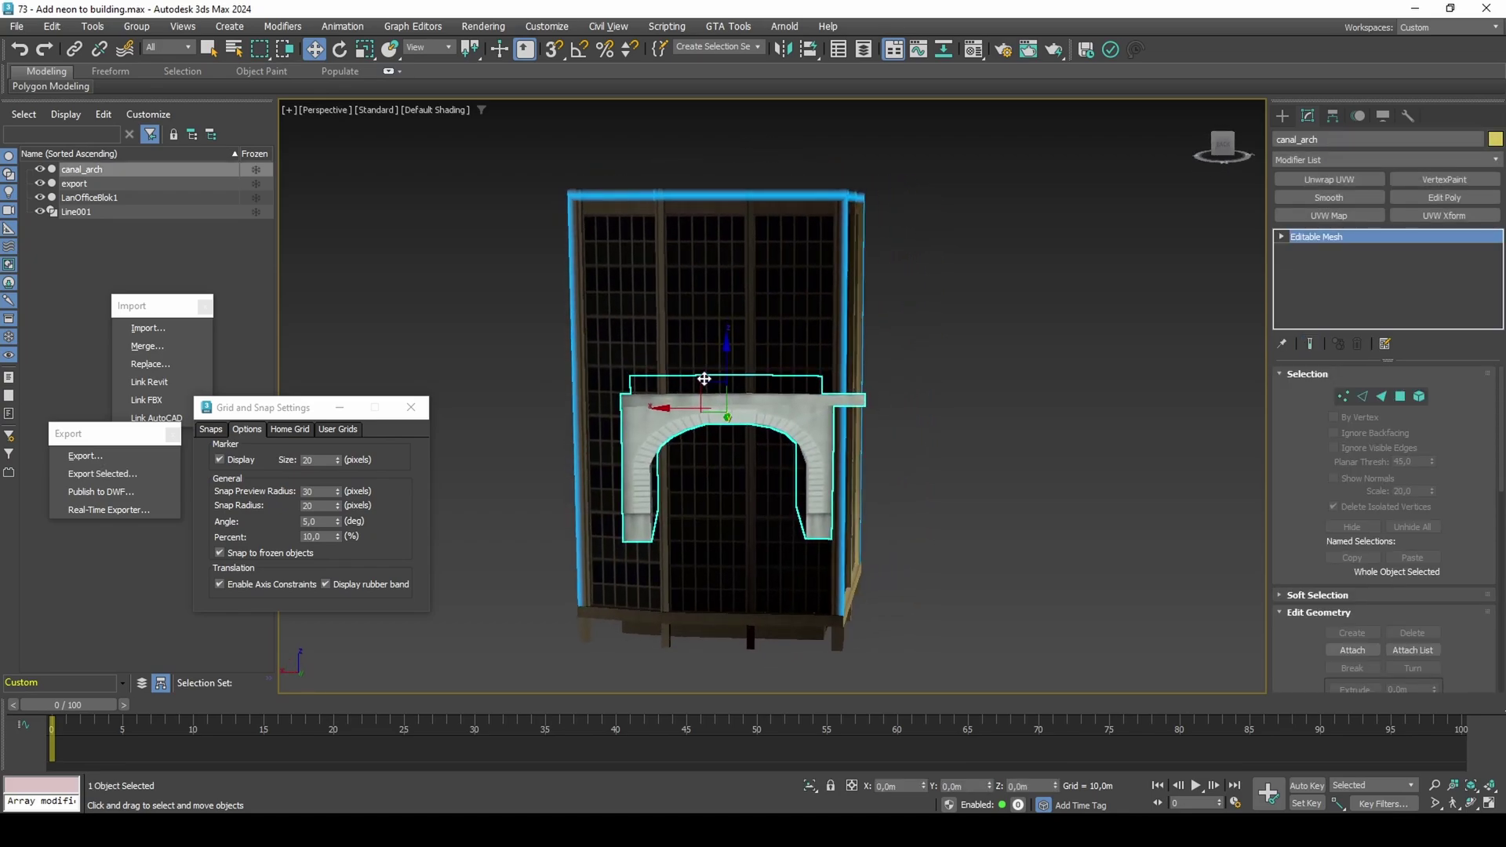
{"action": "right_click", "coordinate": [704, 384]}
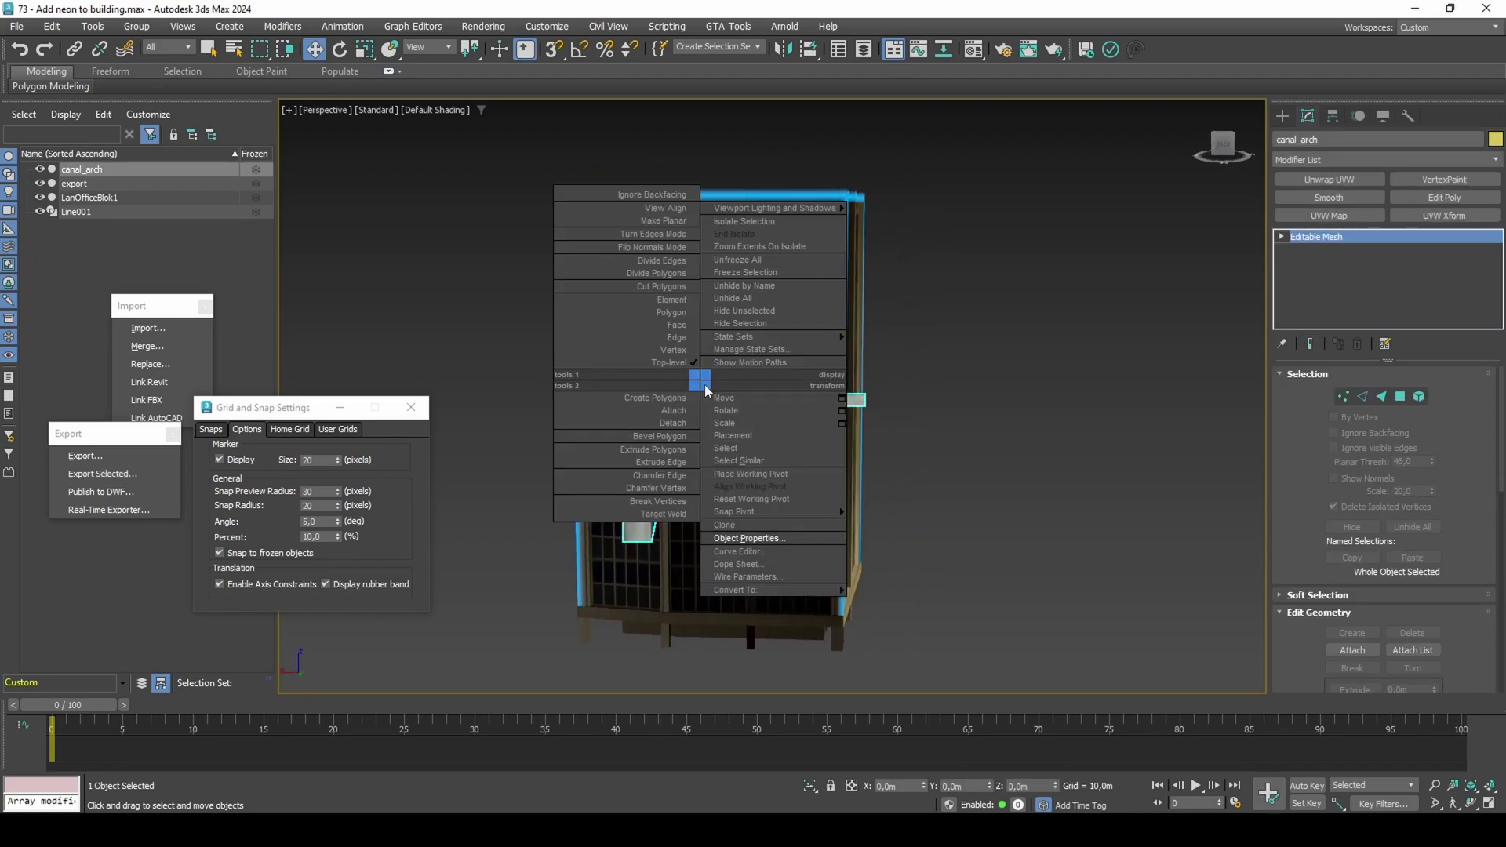
{"action": "left_click", "coordinate": [746, 222]}
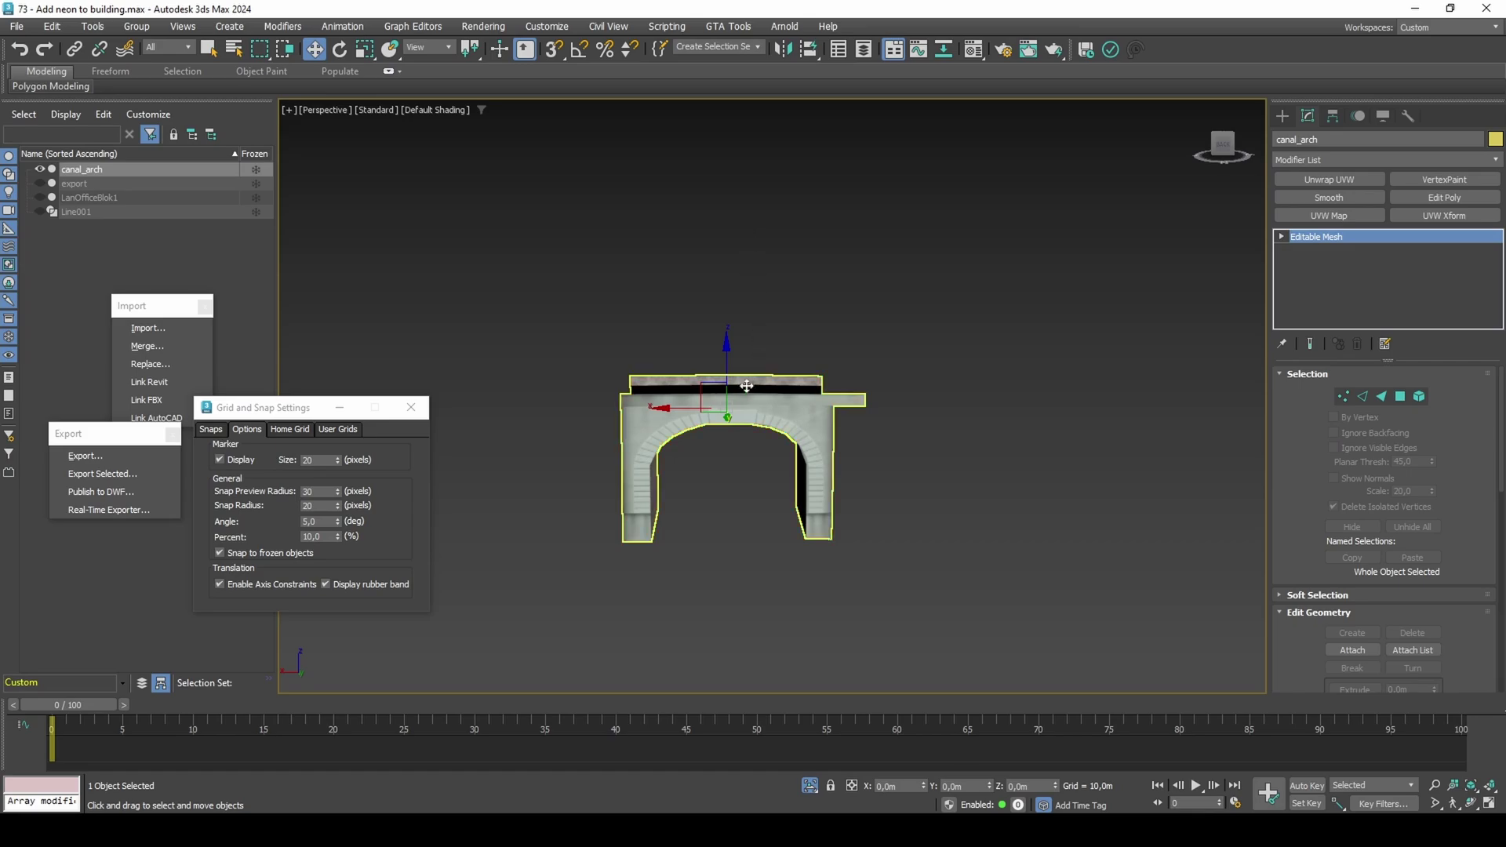
Change the vertex channel display type of canal_arch in its object properties
{"action": "right_click", "coordinate": [710, 405]}
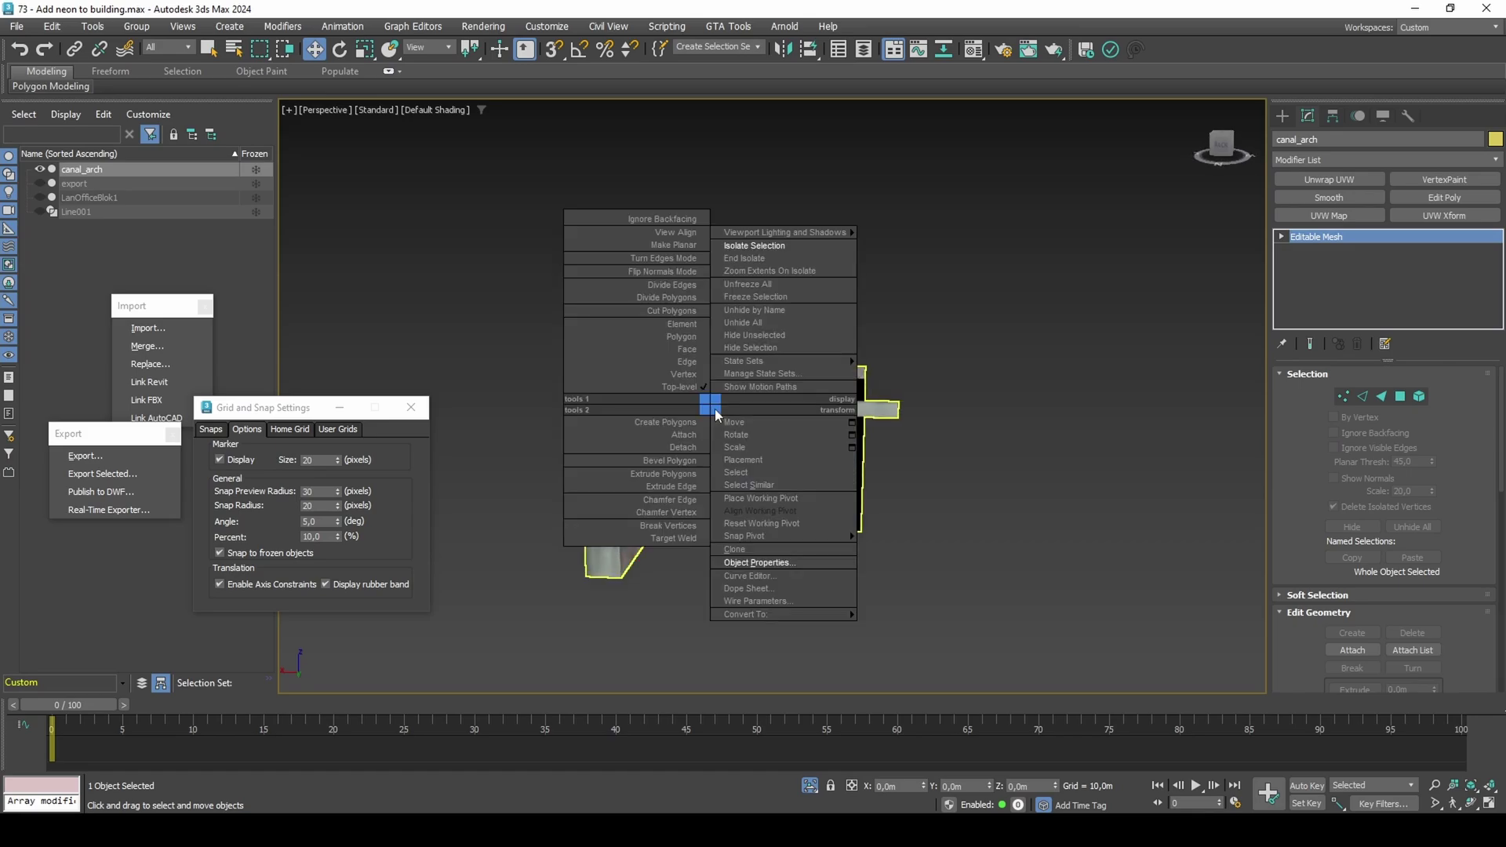
{"action": "left_click", "coordinate": [749, 562]}
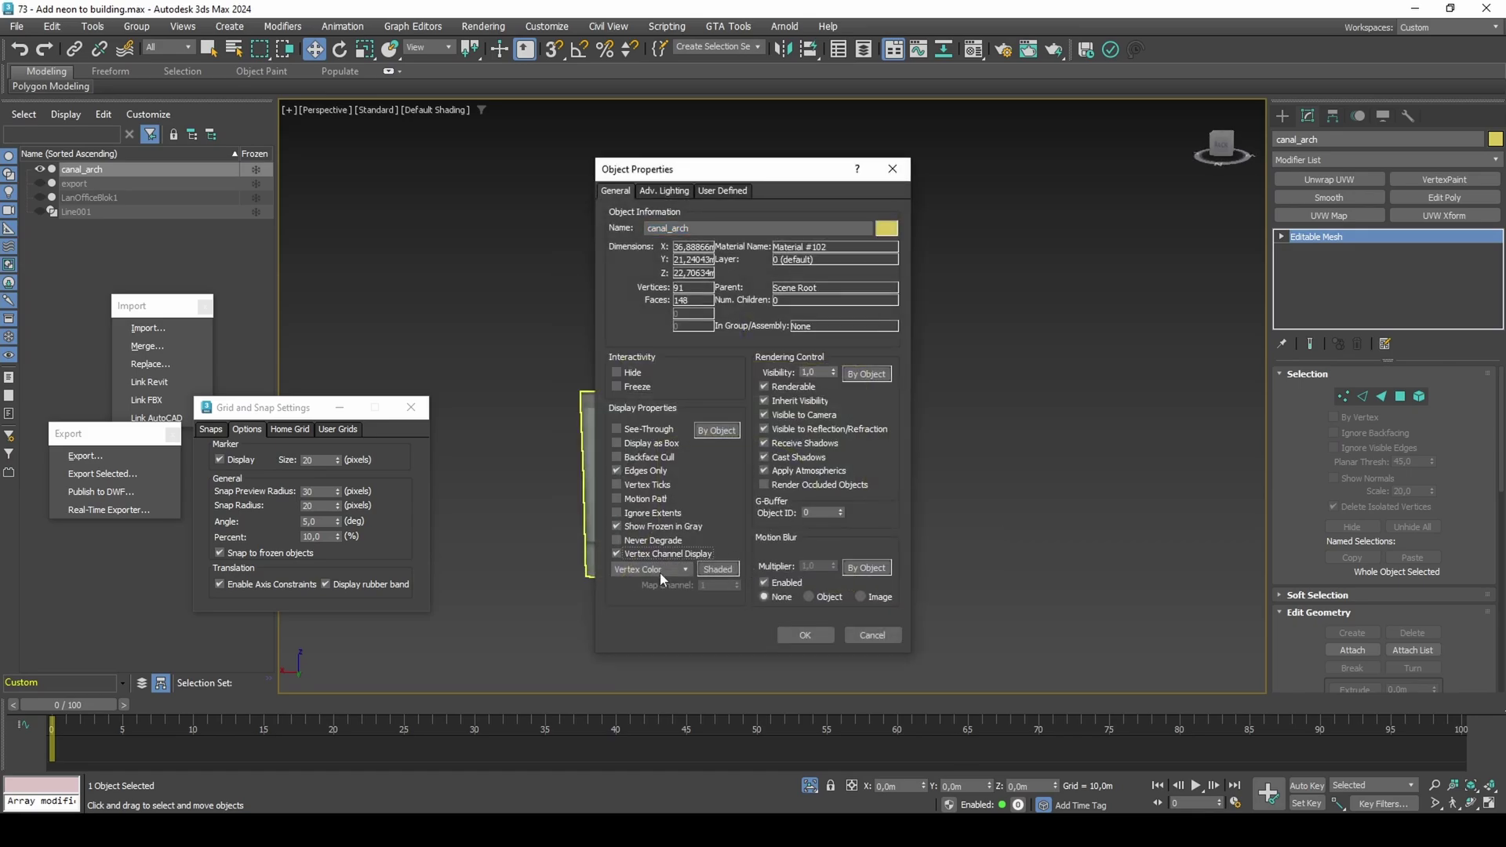
{"action": "left_click", "coordinate": [660, 569]}
{"action": "left_click", "coordinate": [655, 590]}
{"action": "left_click", "coordinate": [788, 636]}
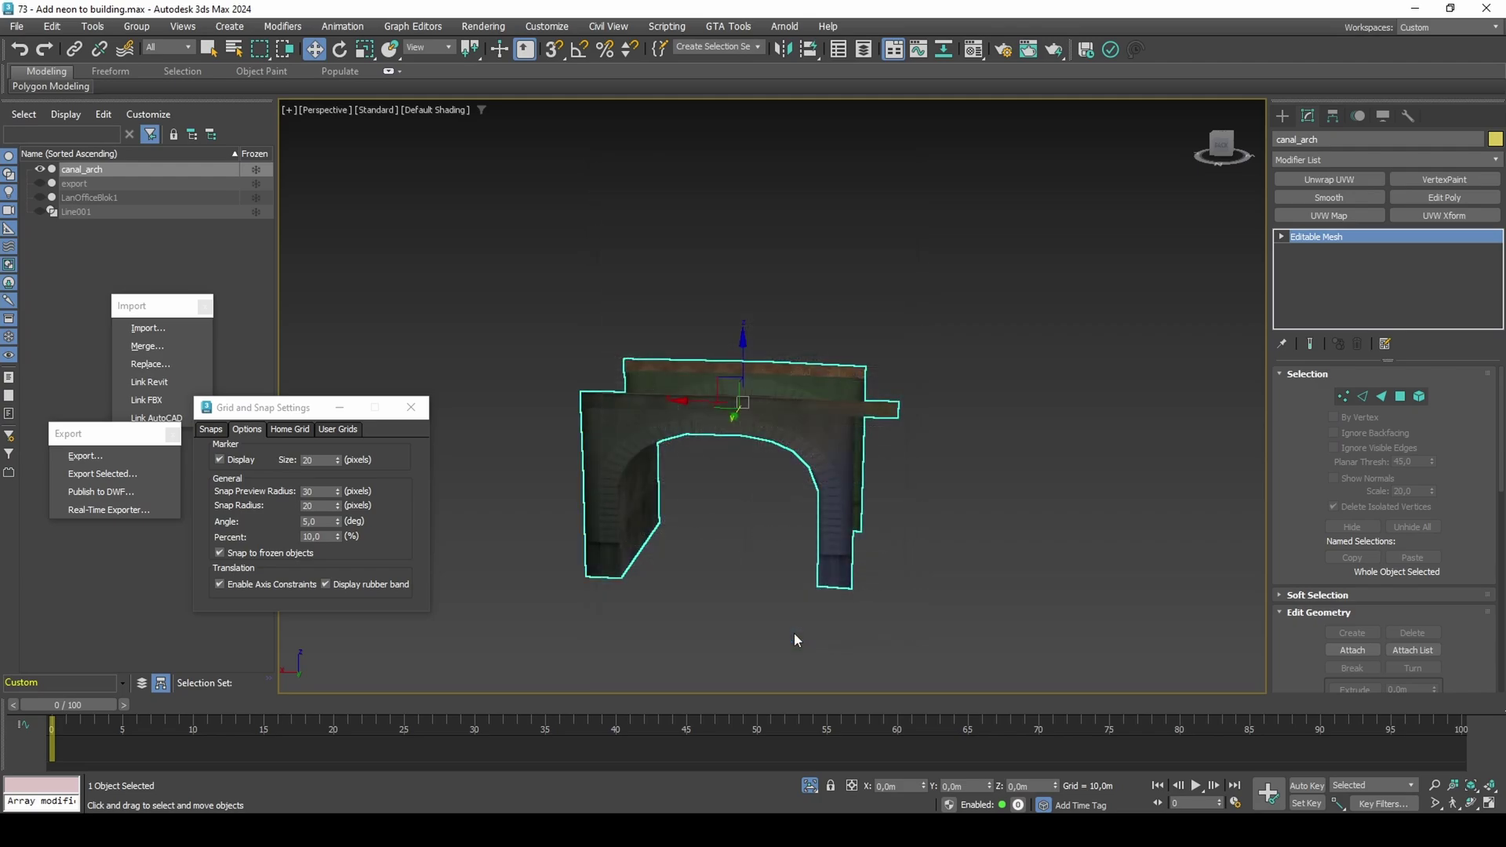
With vertex snap and edged faces on, trace a line from the blue-tinted leg's inner base up the arch opening to past its crown
{"action": "middle_click_drag", "start_coordinate": [710, 514], "coordinate": [759, 542], "text": "alt"}
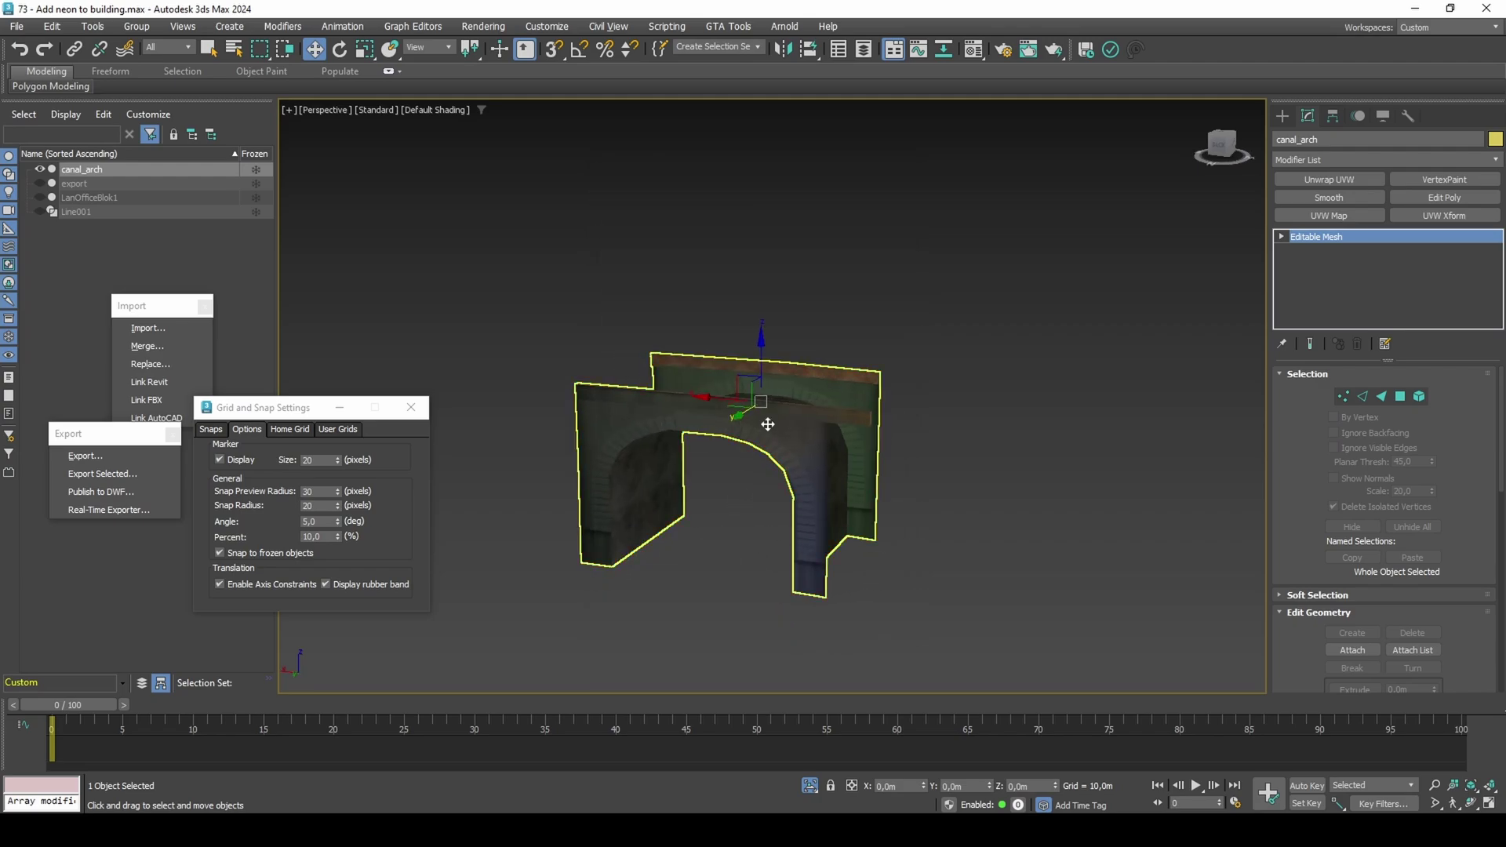
{"action": "scroll", "coordinate": [759, 434], "scroll_direction": "up", "scroll_amount": 4}
{"action": "middle_click_drag", "start_coordinate": [758, 433], "coordinate": [835, 321]}
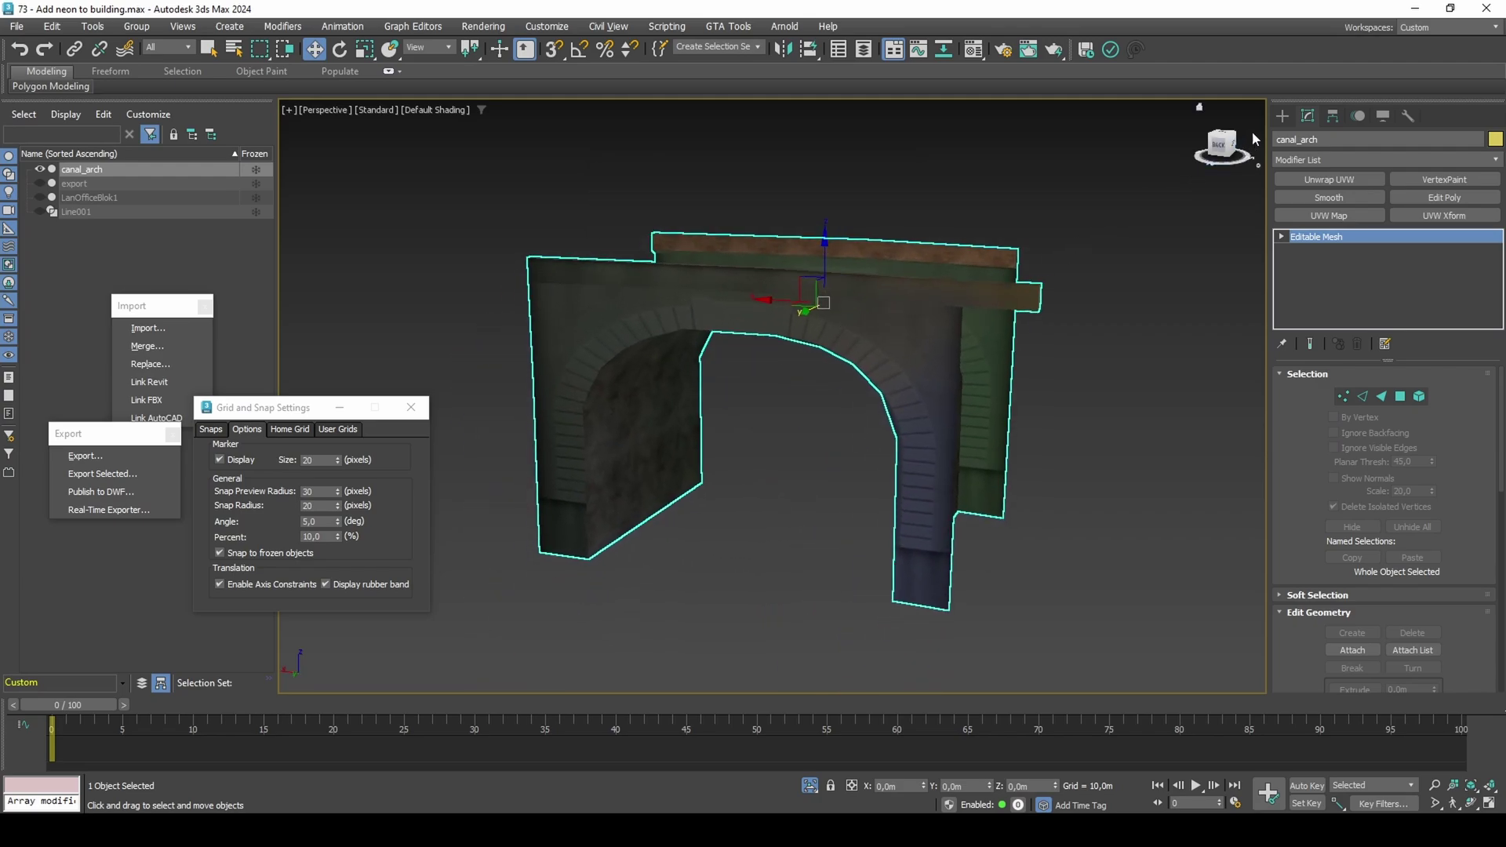
{"action": "left_click", "coordinate": [1282, 118]}
{"action": "left_click", "coordinate": [1328, 240]}
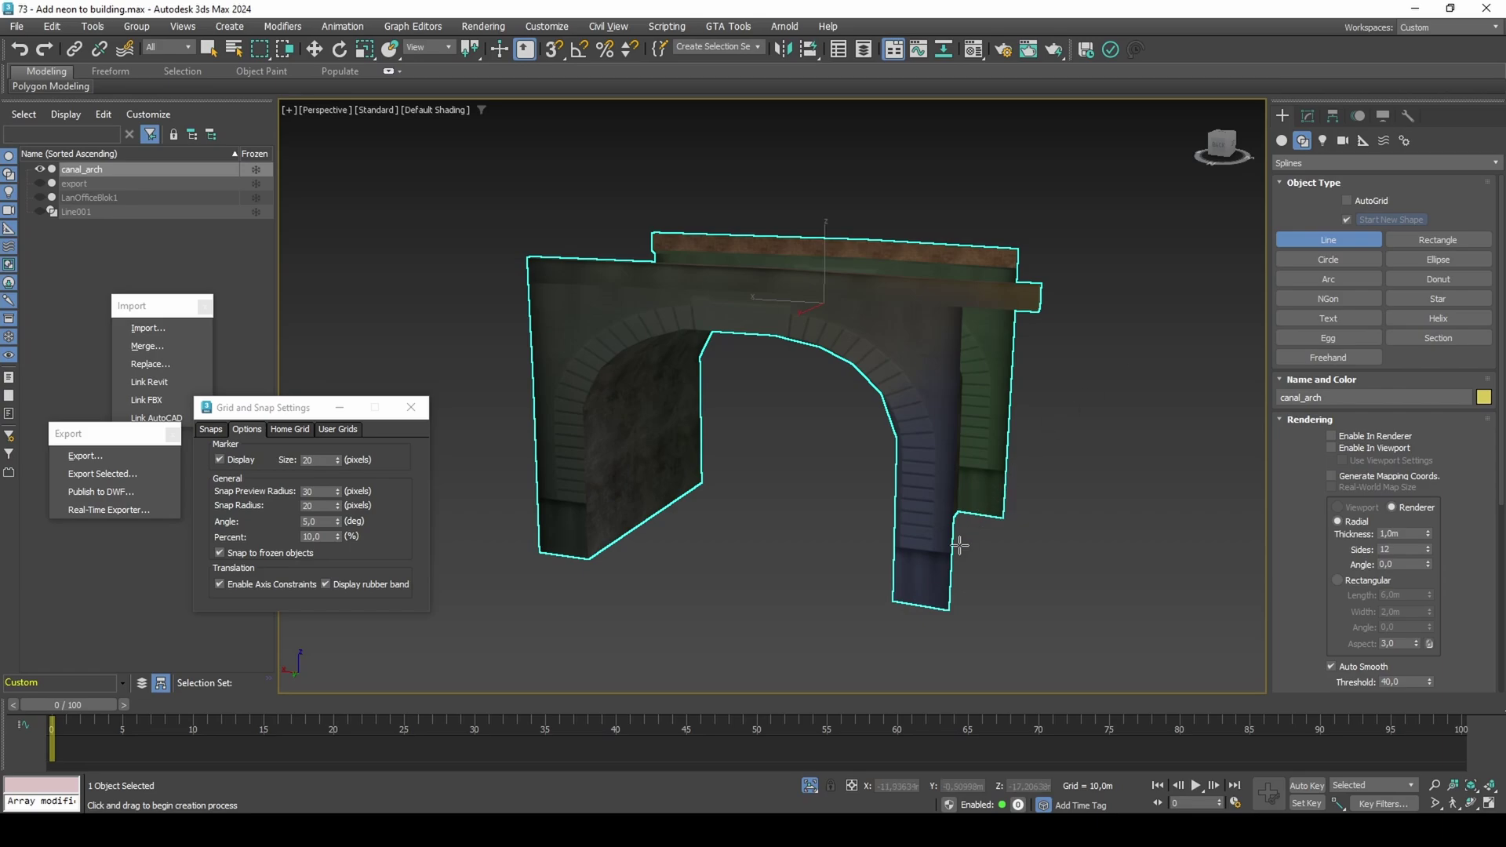
{"action": "key", "text": "s"}
{"action": "left_click", "coordinate": [894, 600]}
{"action": "key", "text": "F4"}
{"action": "left_click", "coordinate": [897, 437]}
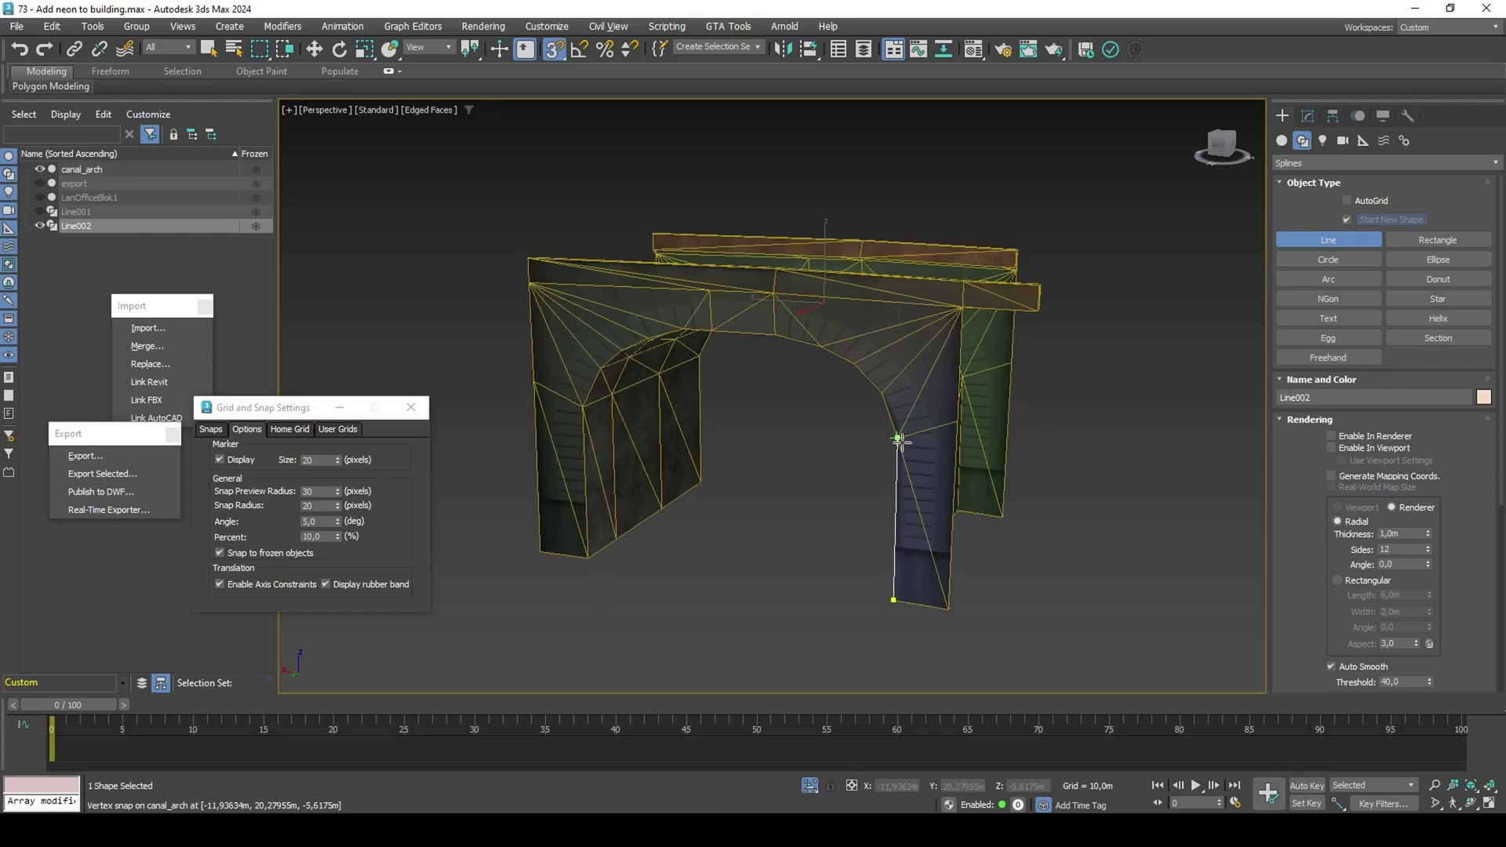
{"action": "left_click", "coordinate": [882, 392]}
{"action": "left_click", "coordinate": [854, 364]}
{"action": "left_click", "coordinate": [821, 346]}
{"action": "left_click", "coordinate": [775, 335]}
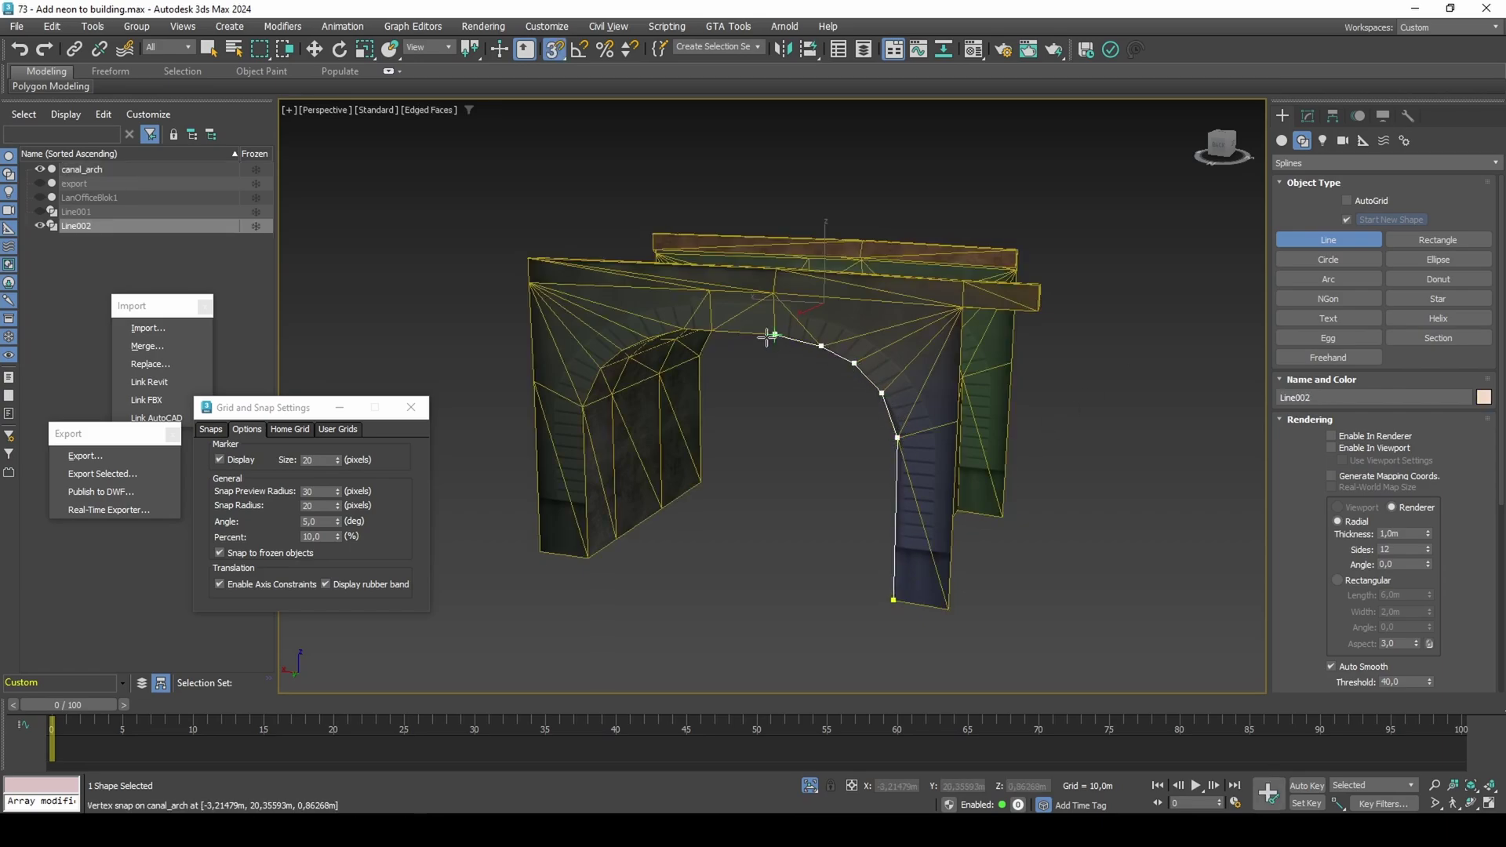
{"action": "left_click", "coordinate": [741, 337]}
Continue the snapped line down the other side of the arch opening to the opposite leg's base, finish it and turn snapping off
{"action": "middle_click_drag", "start_coordinate": [725, 338], "coordinate": [624, 370], "text": "alt"}
{"action": "left_click", "coordinate": [679, 329]}
{"action": "left_click", "coordinate": [650, 339]}
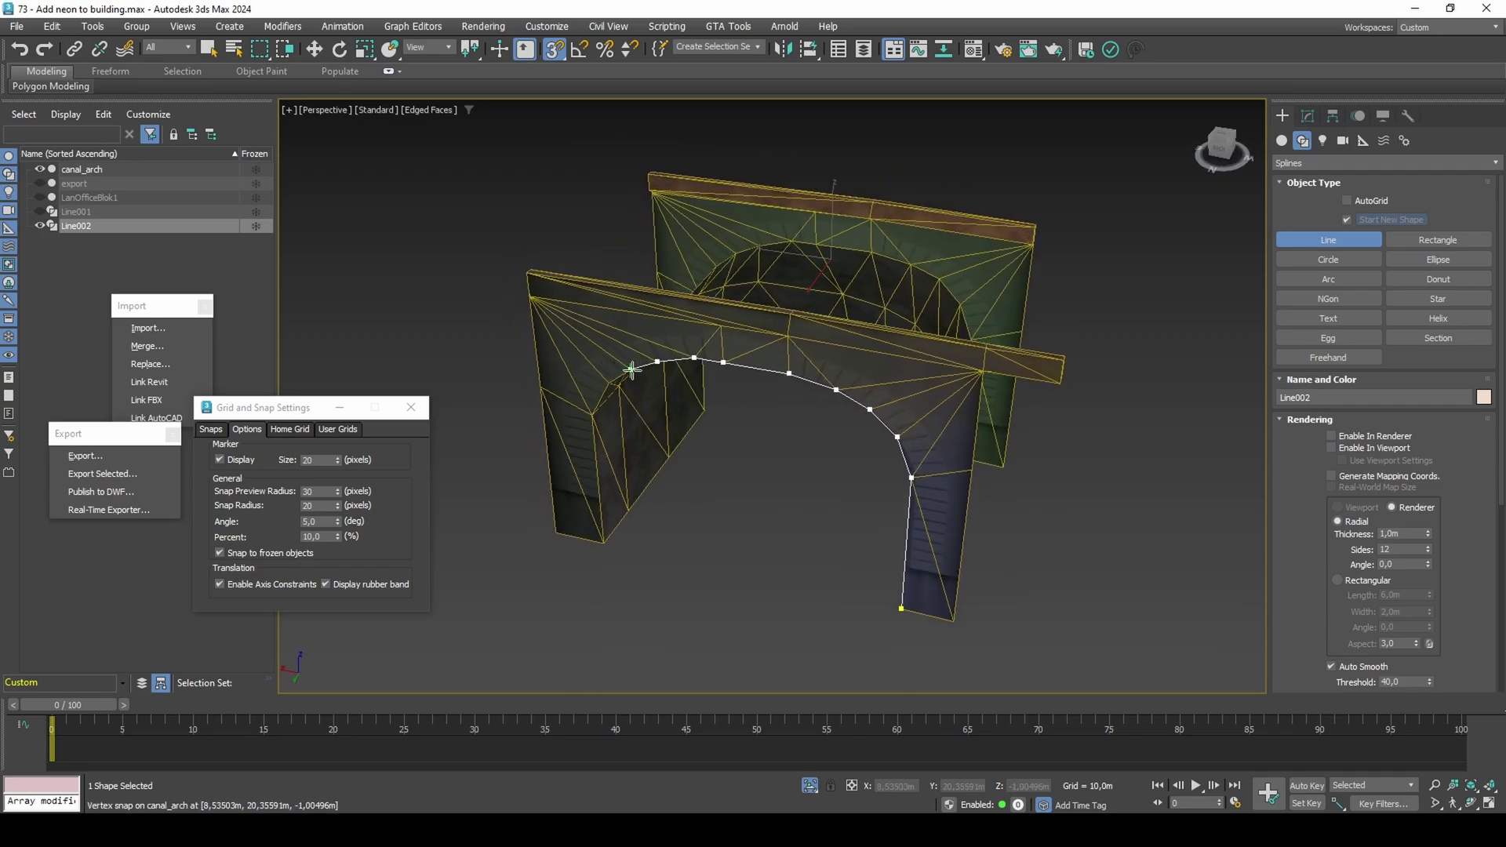
{"action": "left_click", "coordinate": [630, 368]}
{"action": "left_click", "coordinate": [608, 382]}
{"action": "left_click", "coordinate": [593, 414]}
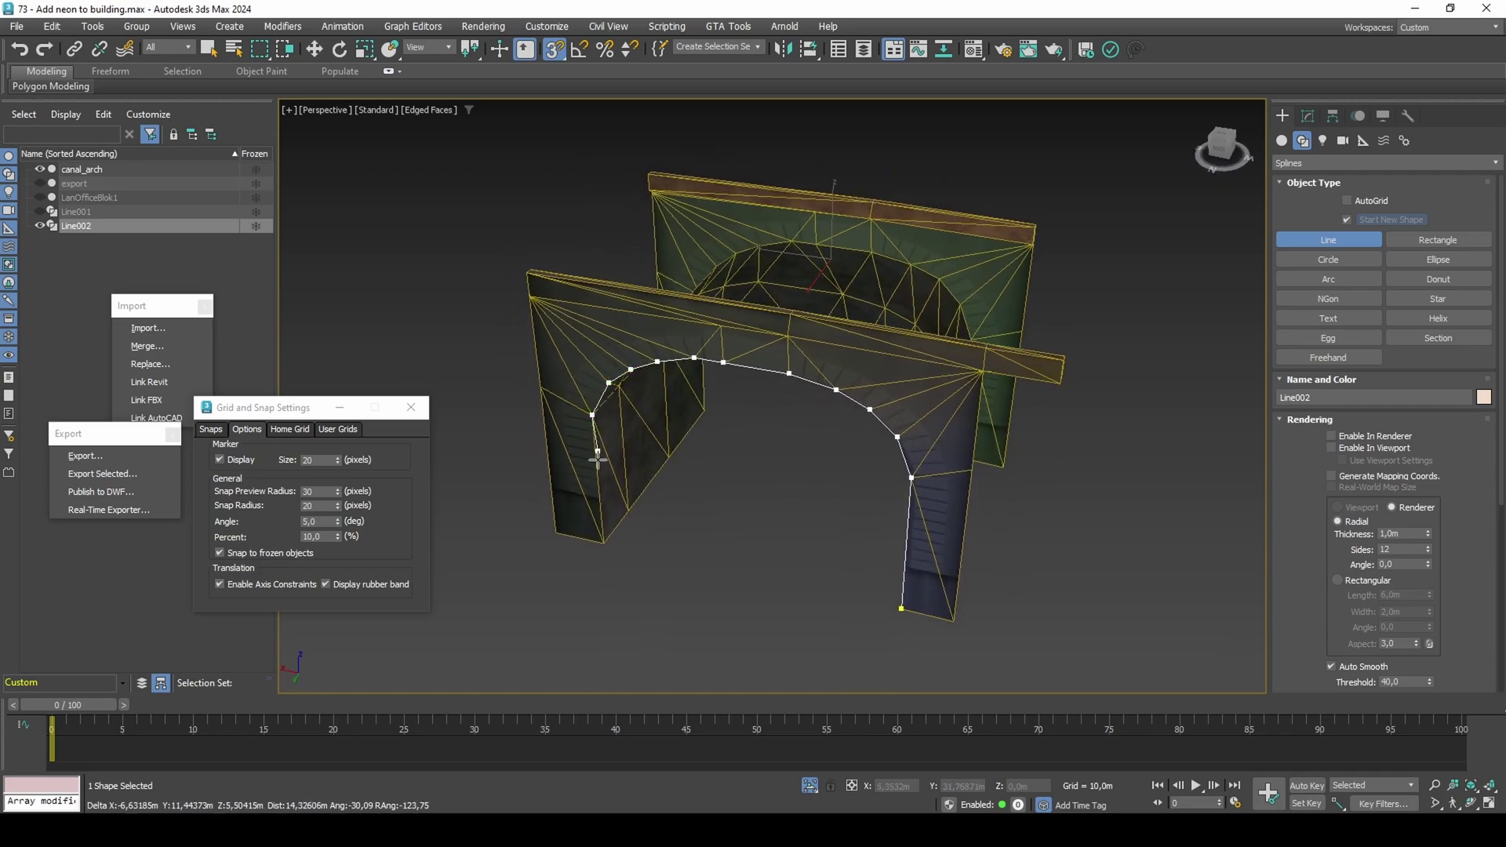
{"action": "left_click", "coordinate": [597, 540]}
{"action": "right_click", "coordinate": [598, 540]}
{"action": "key", "text": "s"}
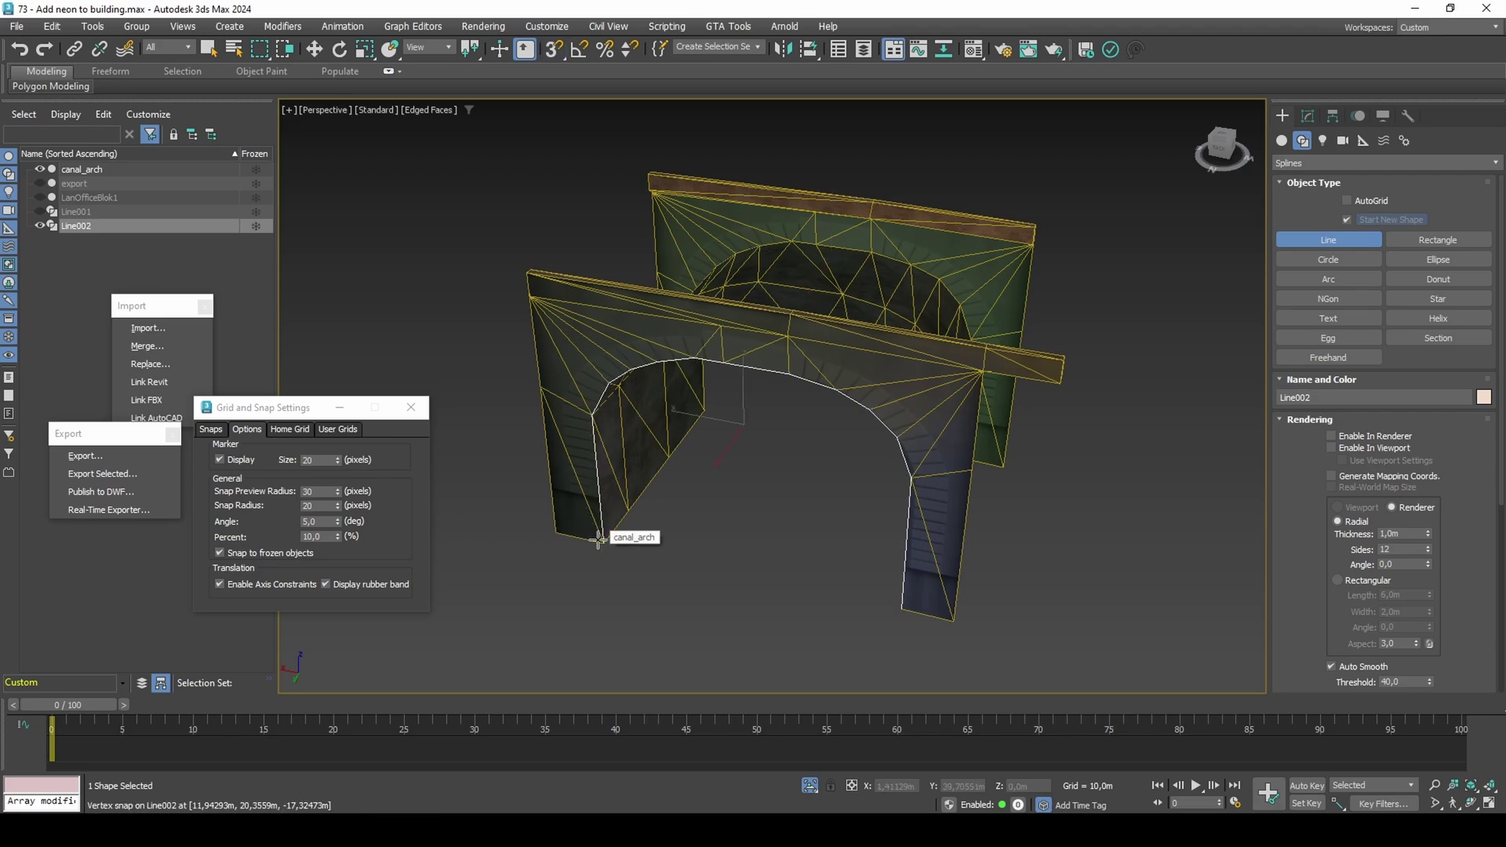
Enable the arch line in the viewport with a rectangular profile, width 0 m and length about 2.04 m
{"action": "left_click", "coordinate": [1330, 448]}
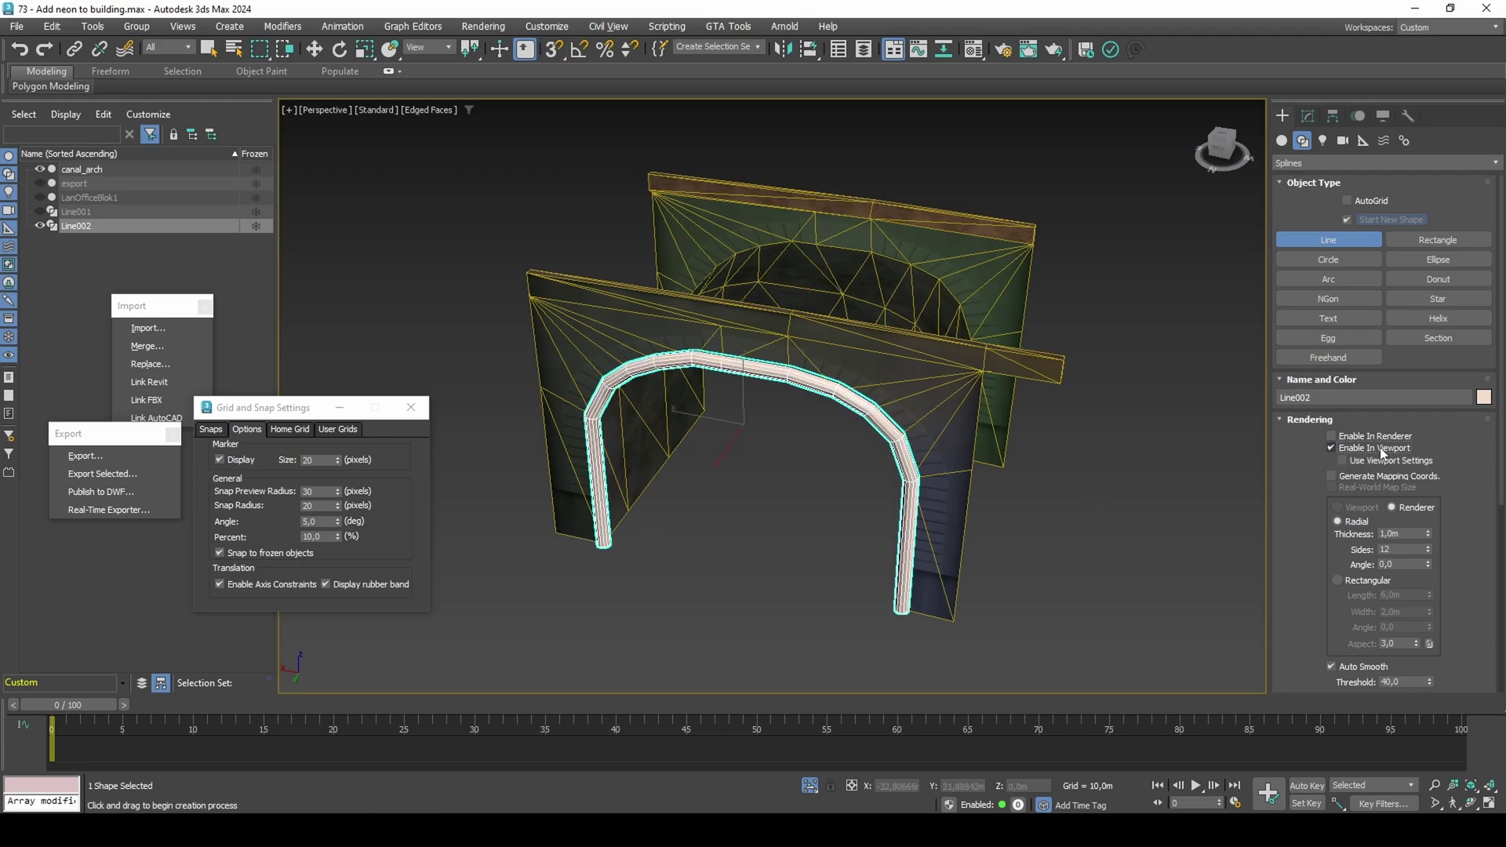
{"action": "left_click", "coordinate": [1364, 585]}
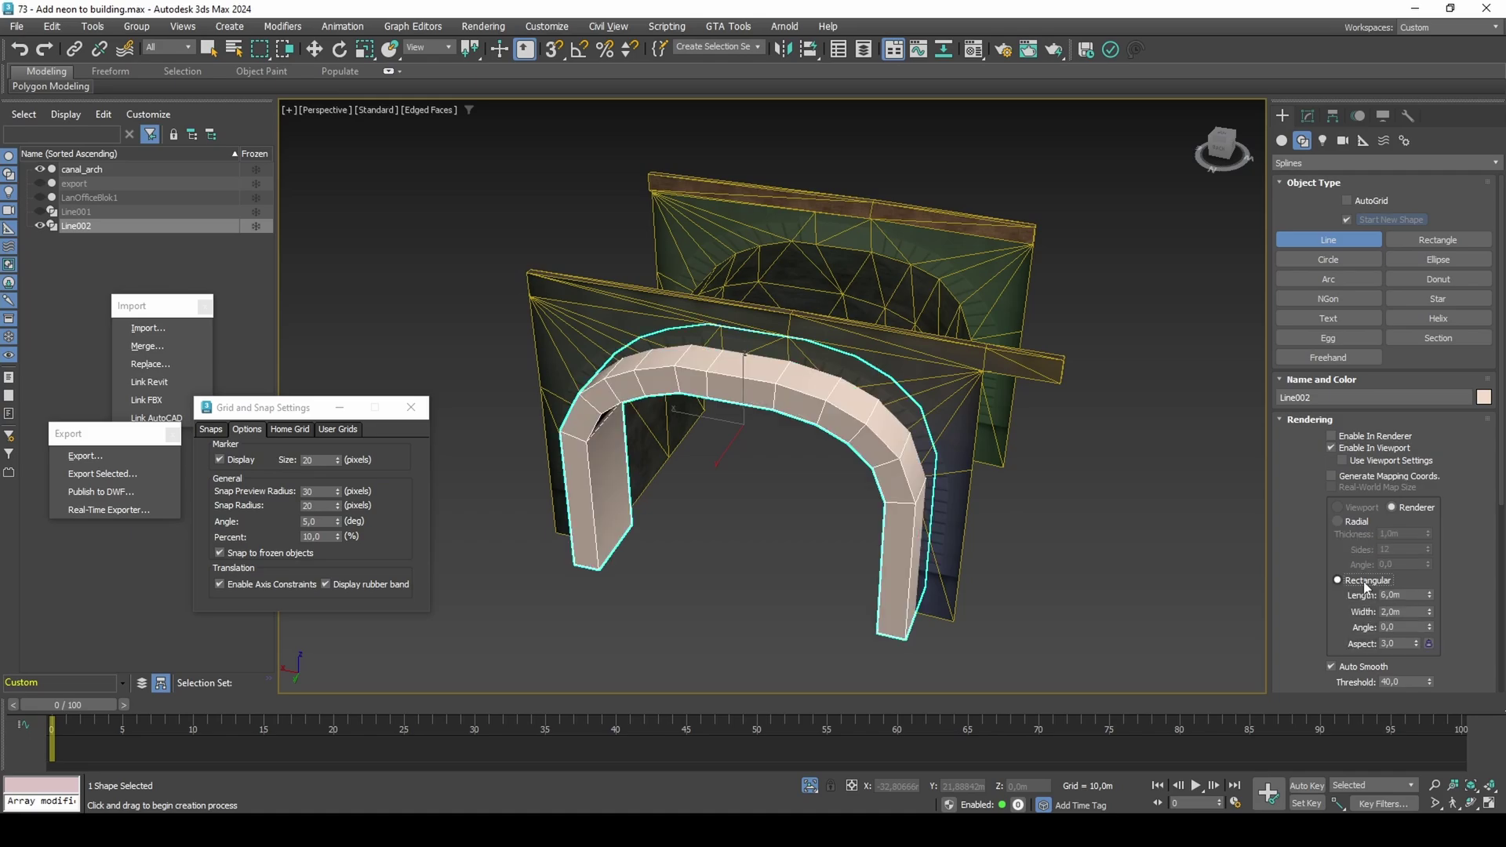
{"action": "right_click", "coordinate": [1428, 609]}
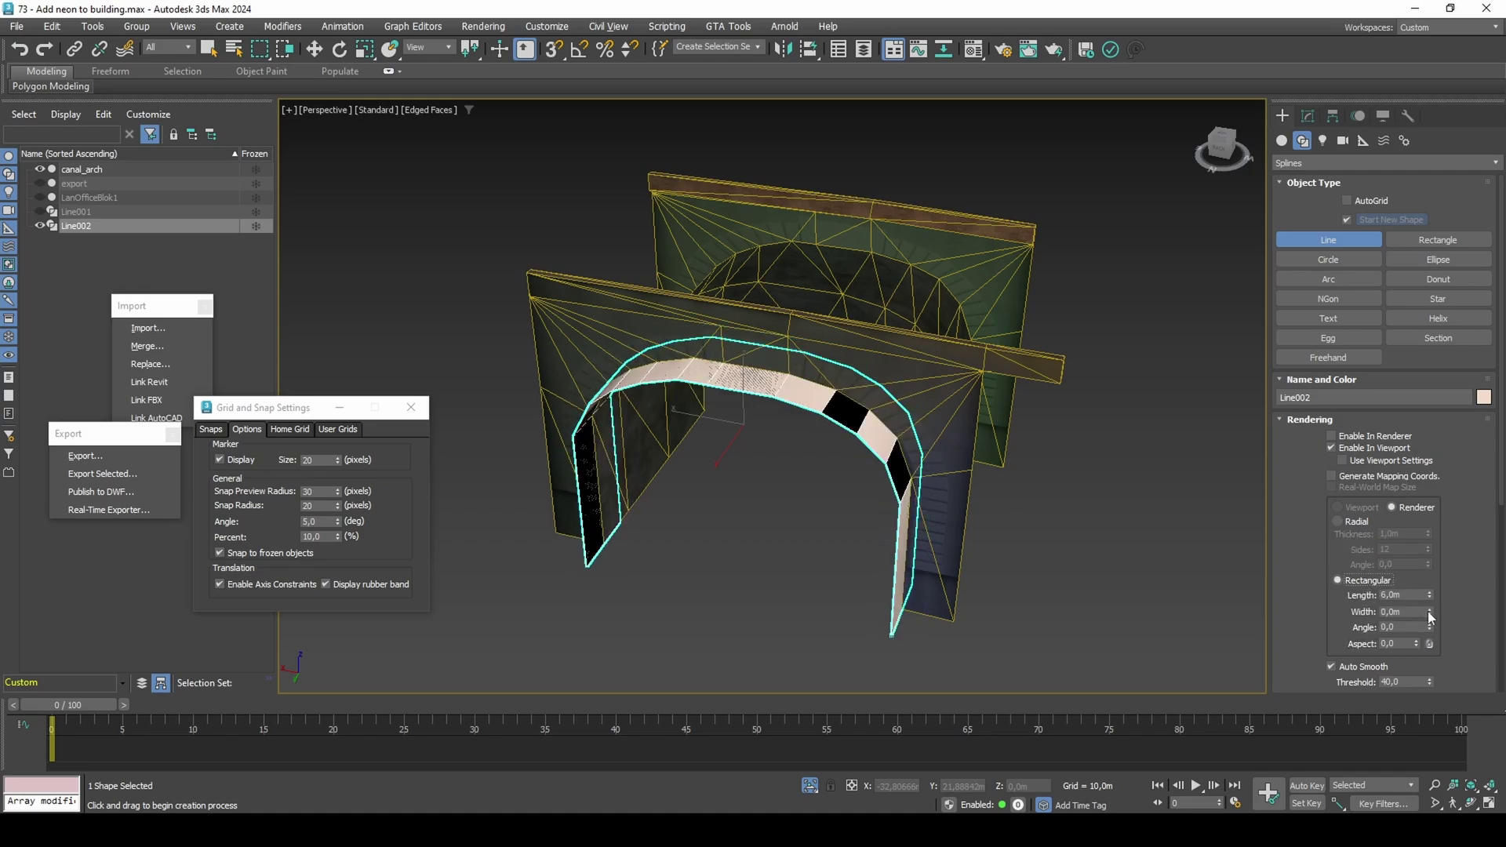
{"action": "left_click_drag", "start_coordinate": [1432, 593], "coordinate": [1433, 641]}
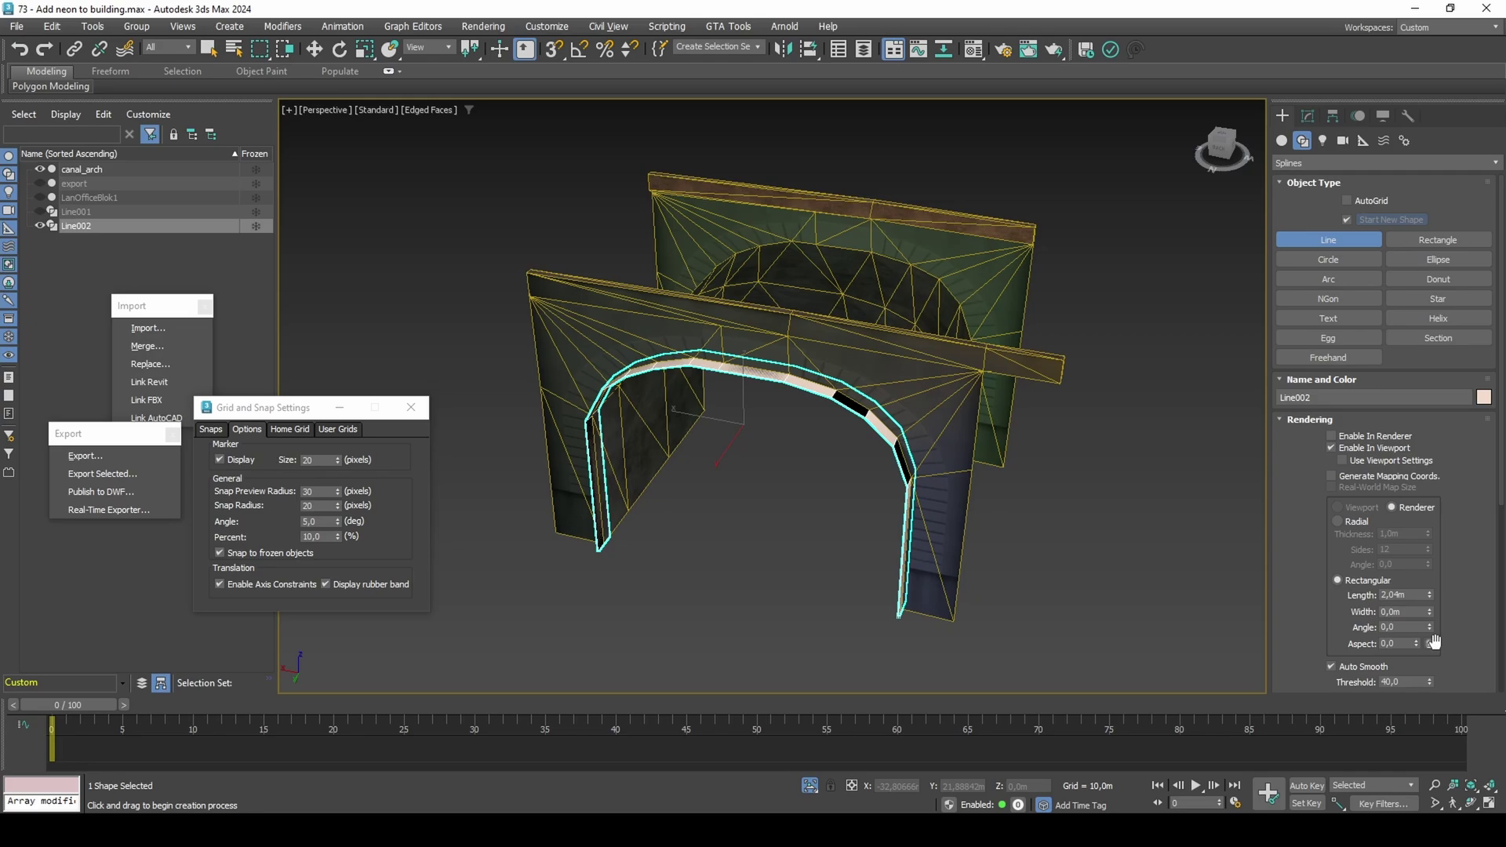
Add an Edit Poly modifier to the arch line and delete its overlapping dark faces, using polygon selection by angle at 45
{"action": "left_click", "coordinate": [1307, 118]}
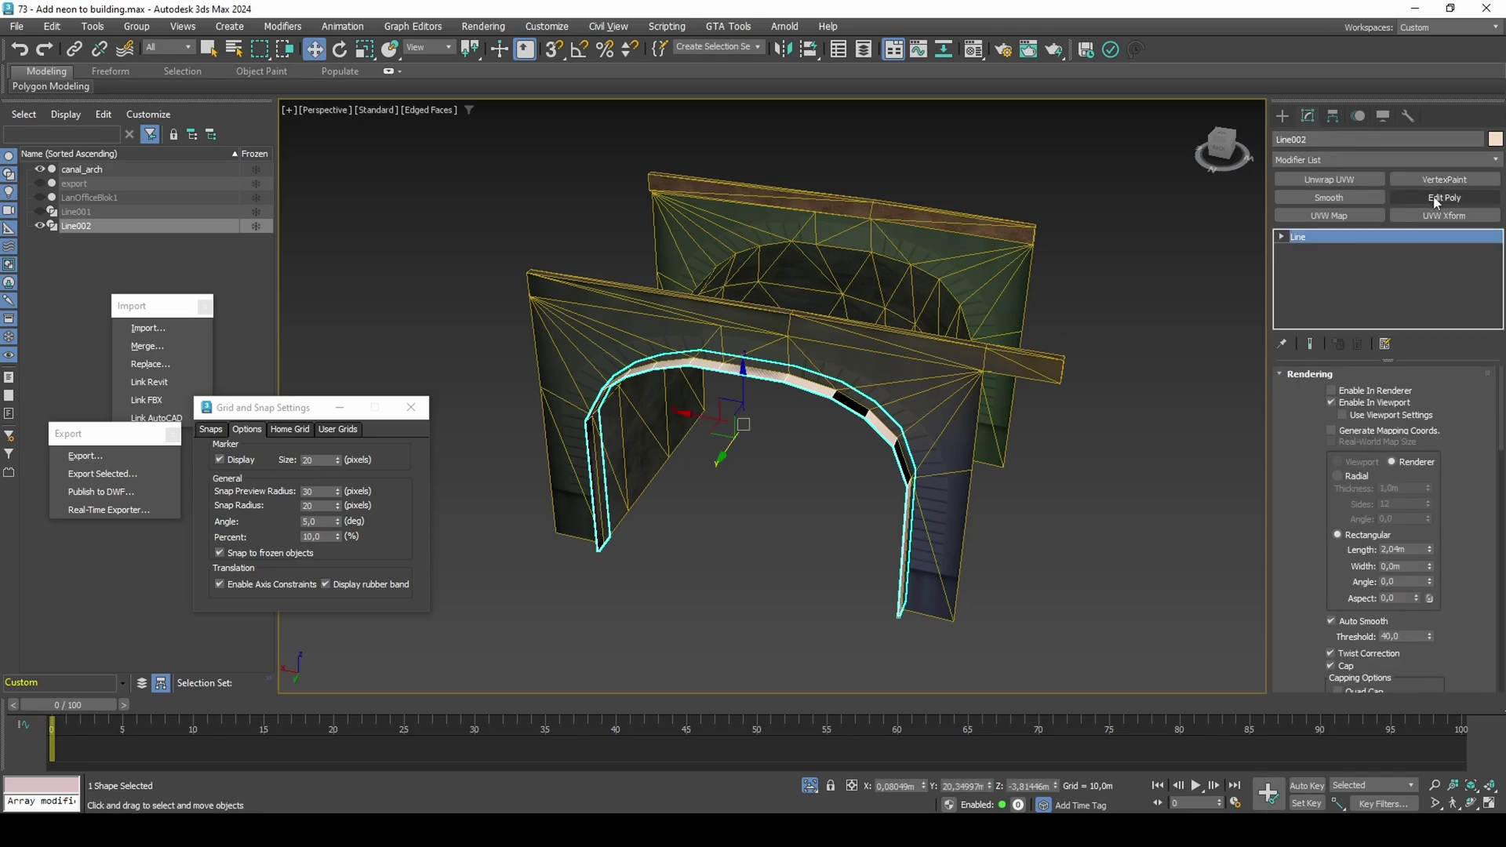
{"action": "left_click", "coordinate": [1435, 200]}
{"action": "scroll", "coordinate": [1302, 534], "scroll_direction": "up", "scroll_amount": 5}
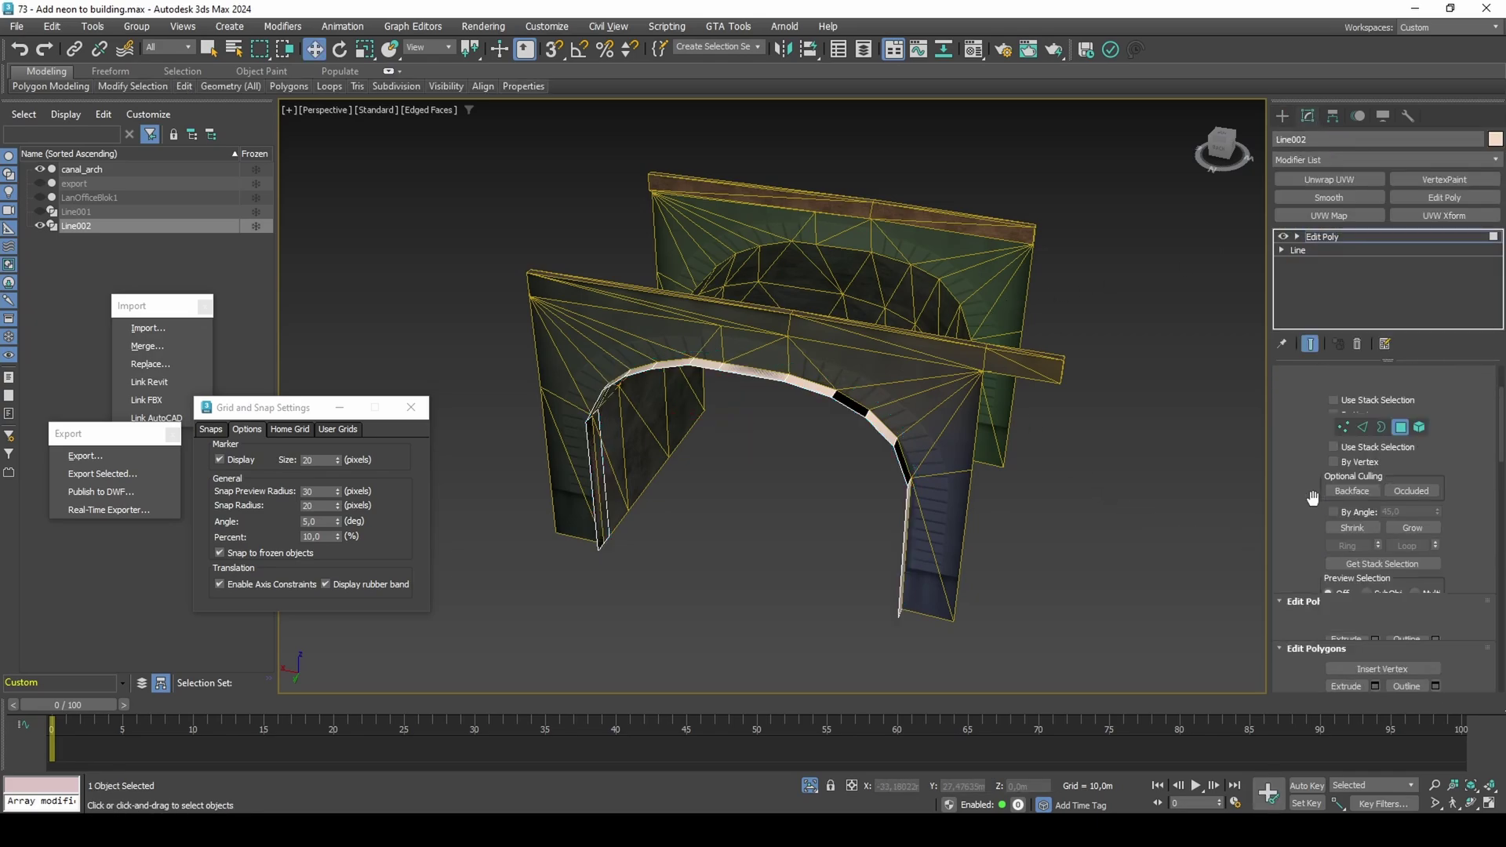
{"action": "left_click", "coordinate": [1347, 535]}
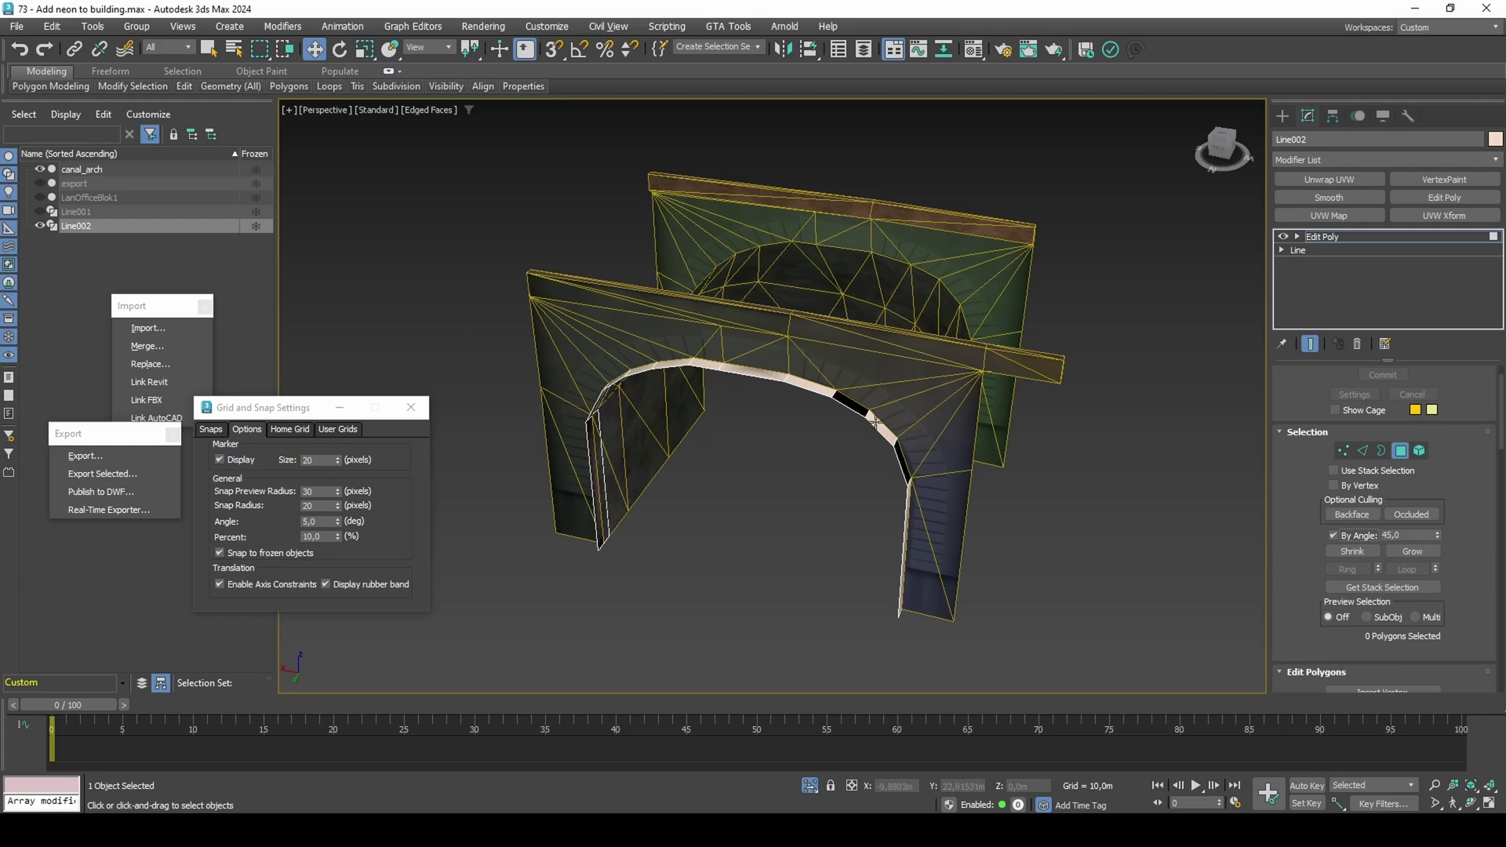
{"action": "left_click", "coordinate": [876, 422]}
{"action": "mouse_move", "coordinate": [876, 422]}
{"action": "middle_mouse_down", "text": "alt"}
{"action": "mouse_move", "coordinate": [873, 327]}
{"action": "mouse_move", "coordinate": [875, 421]}
{"action": "middle_mouse_up", "text": "alt"}
{"action": "left_click", "coordinate": [875, 421], "text": "alt"}
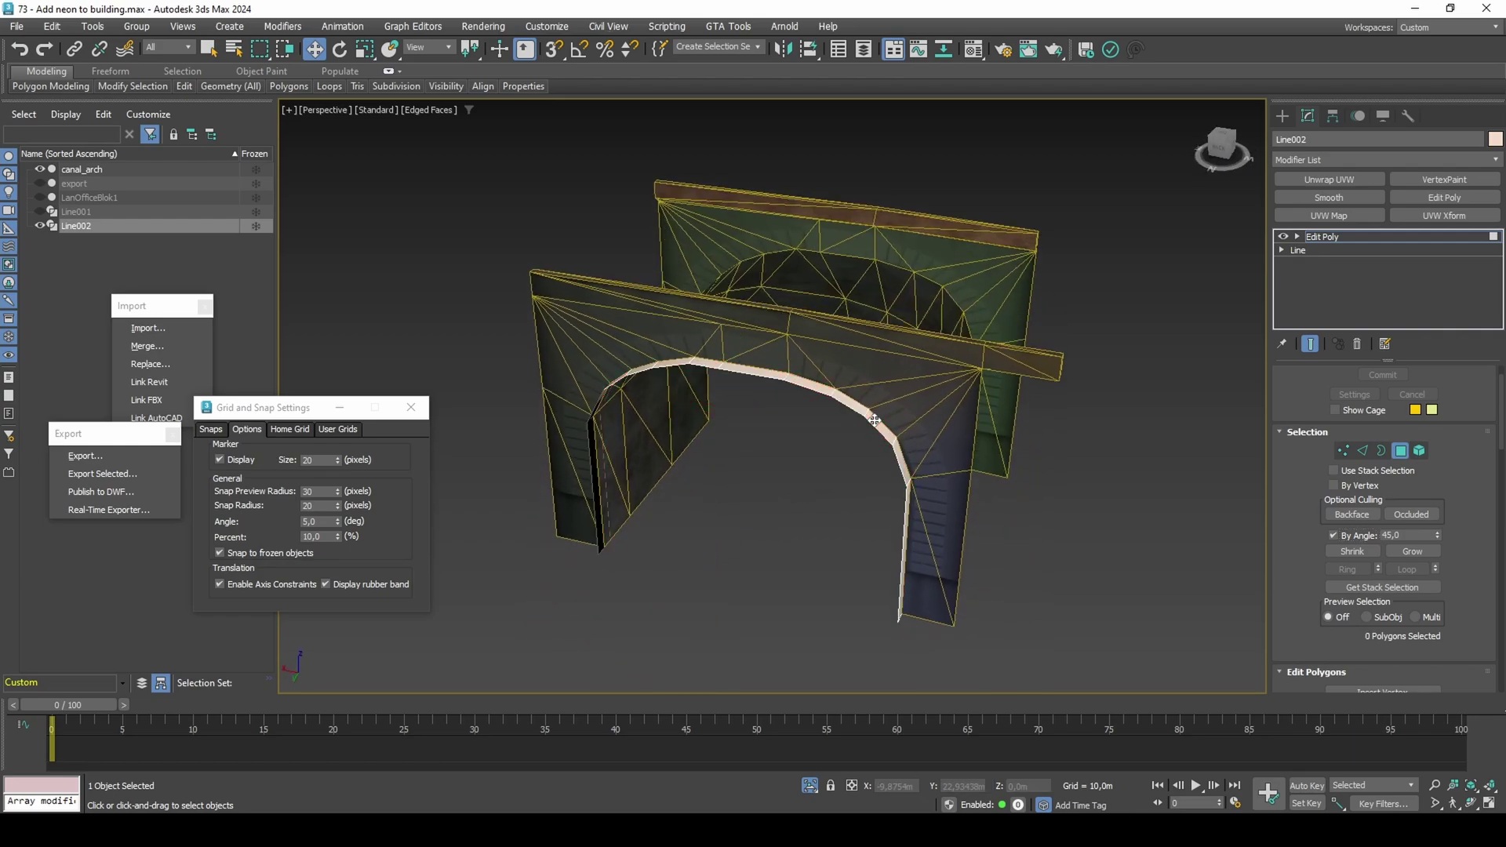
{"action": "key", "text": "4"}
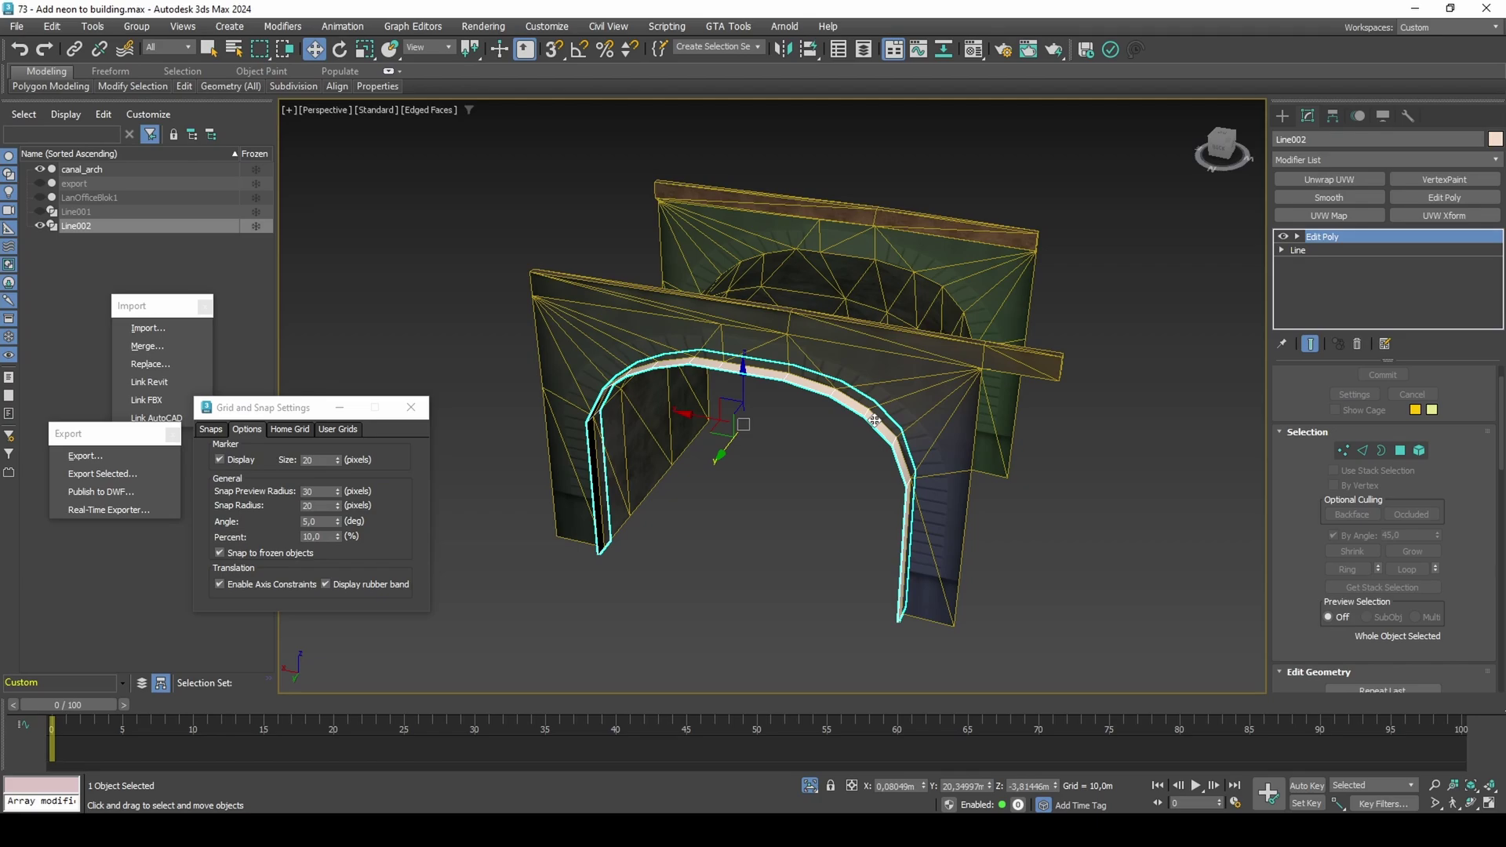
Add a Shell modifier on top of the arch strip's Edit Poly
{"action": "left_click", "coordinate": [1326, 162]}
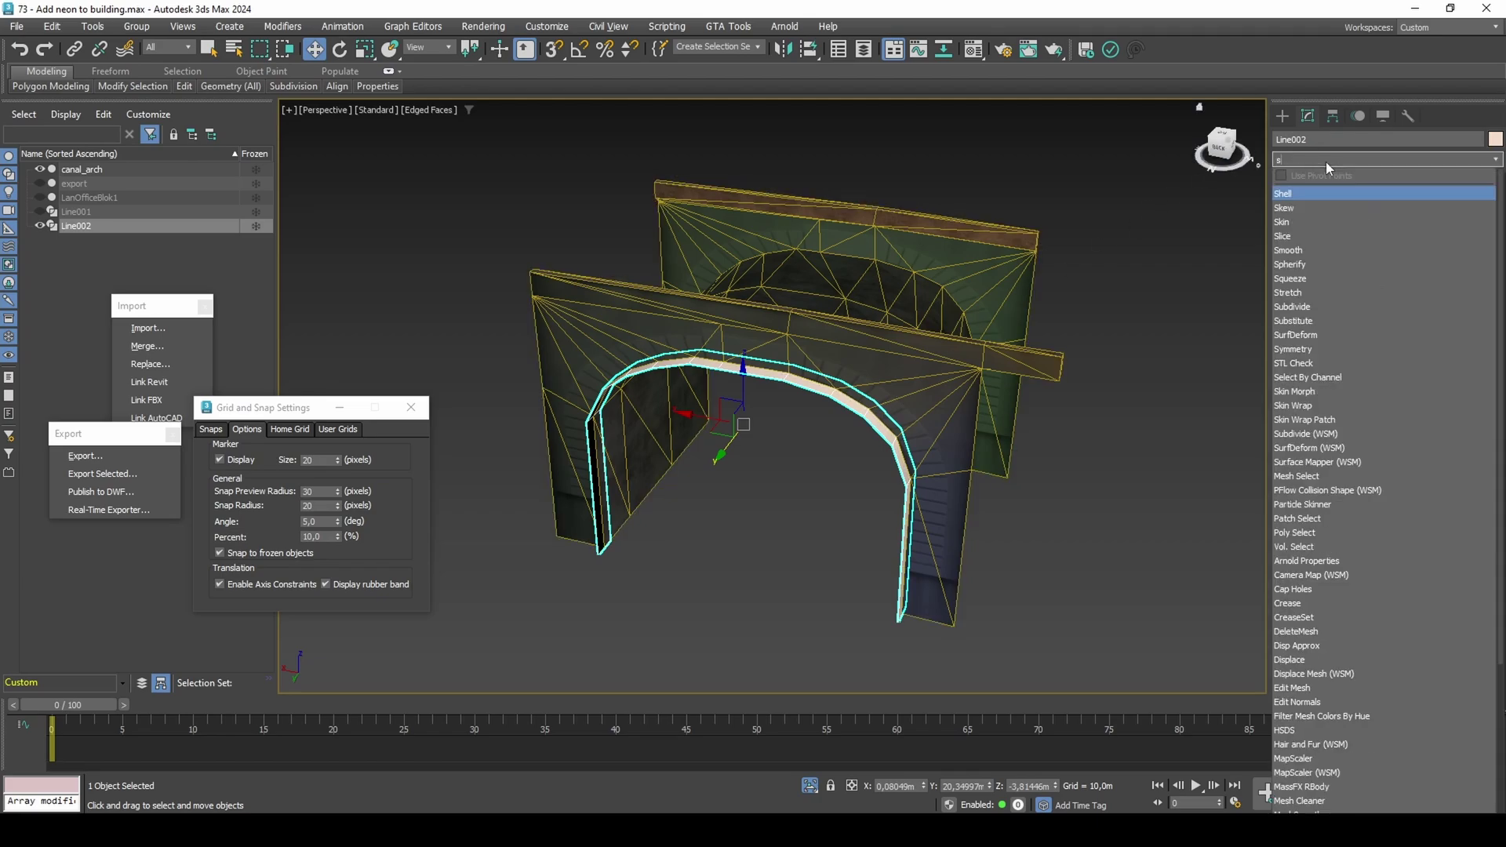
{"action": "type", "text": "sh"}
{"action": "left_click", "coordinate": [1315, 194]}
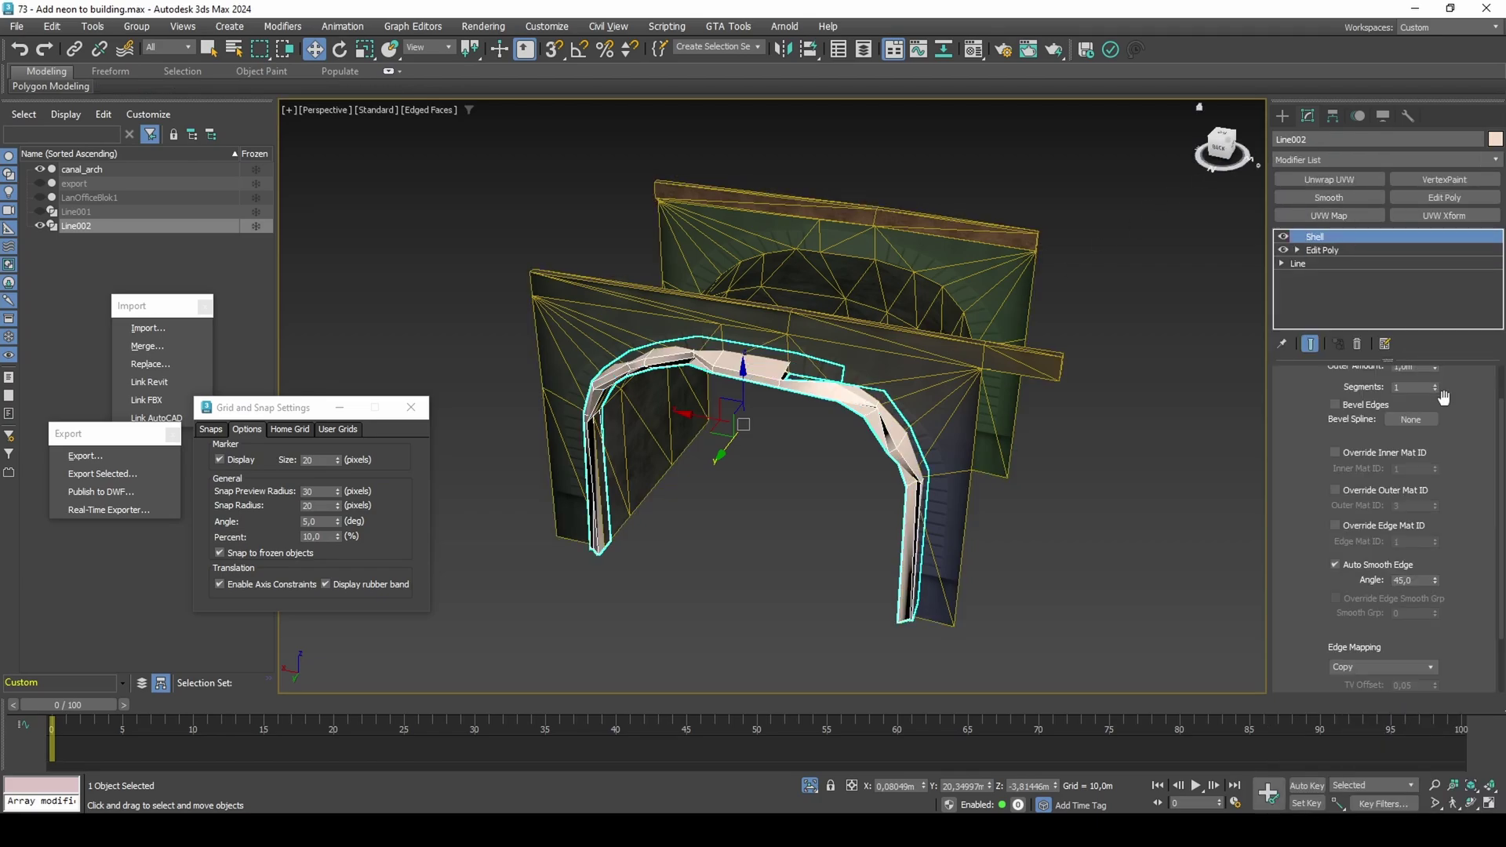
{"action": "scroll", "coordinate": [1456, 414], "scroll_direction": "up", "scroll_amount": 2}
In the Edit Poly below the Shell, weld all the strip's vertices with a 0.1 m threshold
{"action": "left_click", "coordinate": [1338, 251]}
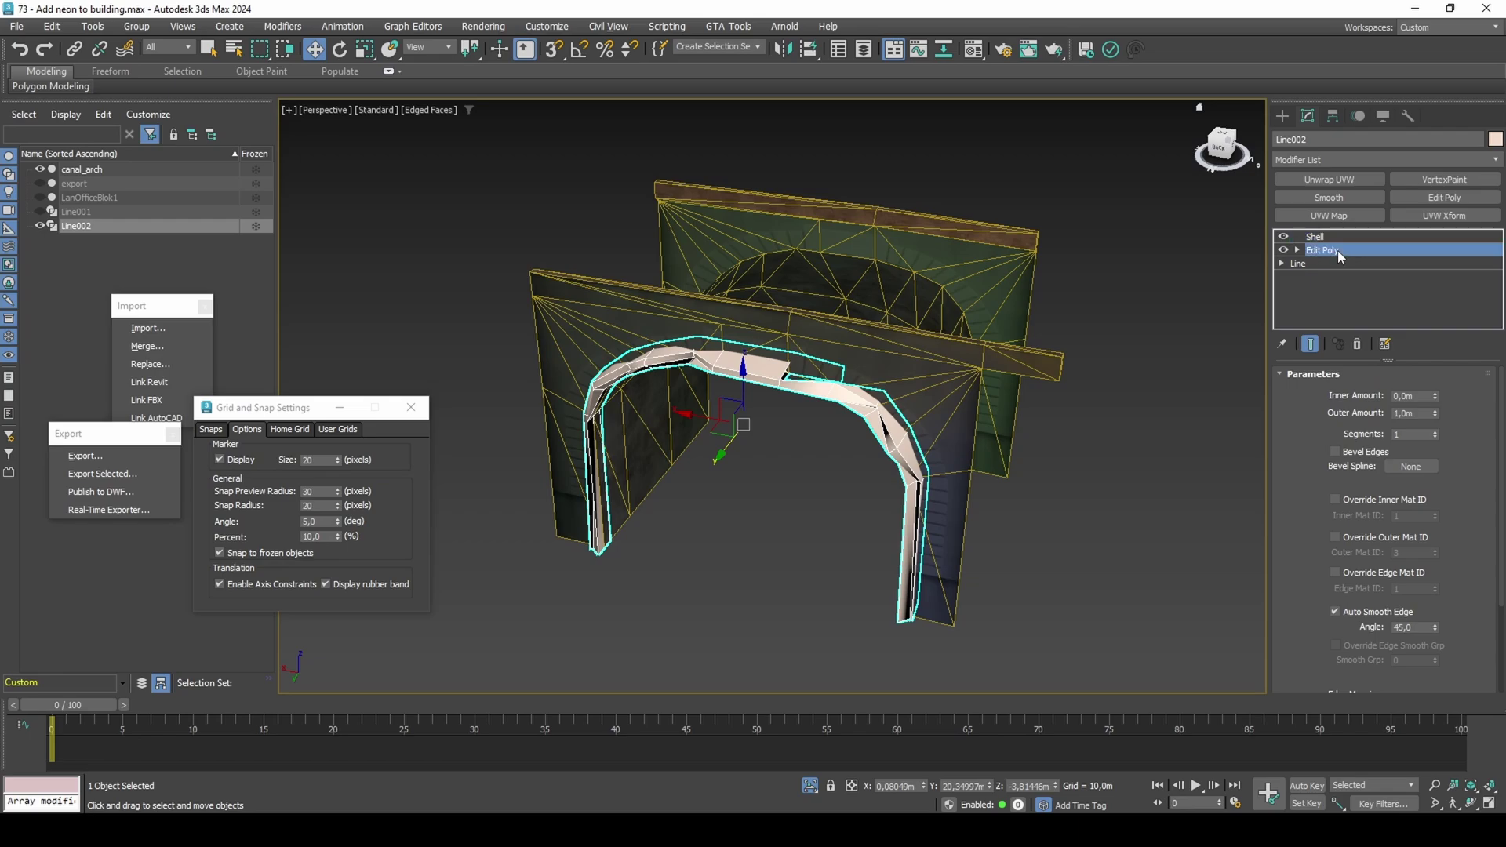
{"action": "key", "text": "1"}
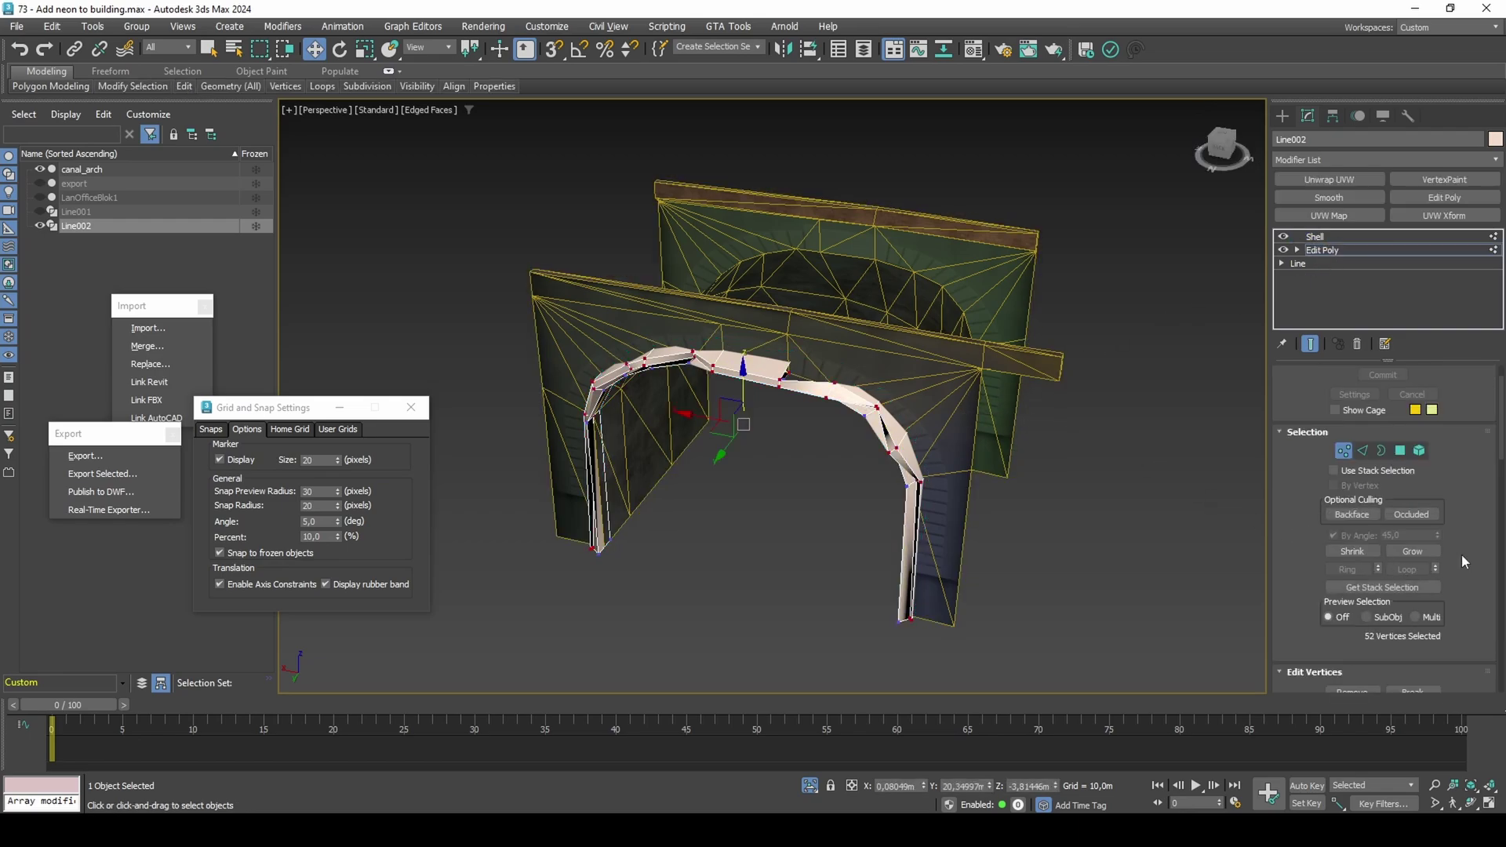
{"action": "scroll", "coordinate": [1461, 554], "scroll_direction": "down", "scroll_amount": 3}
{"action": "left_click", "coordinate": [1436, 545]}
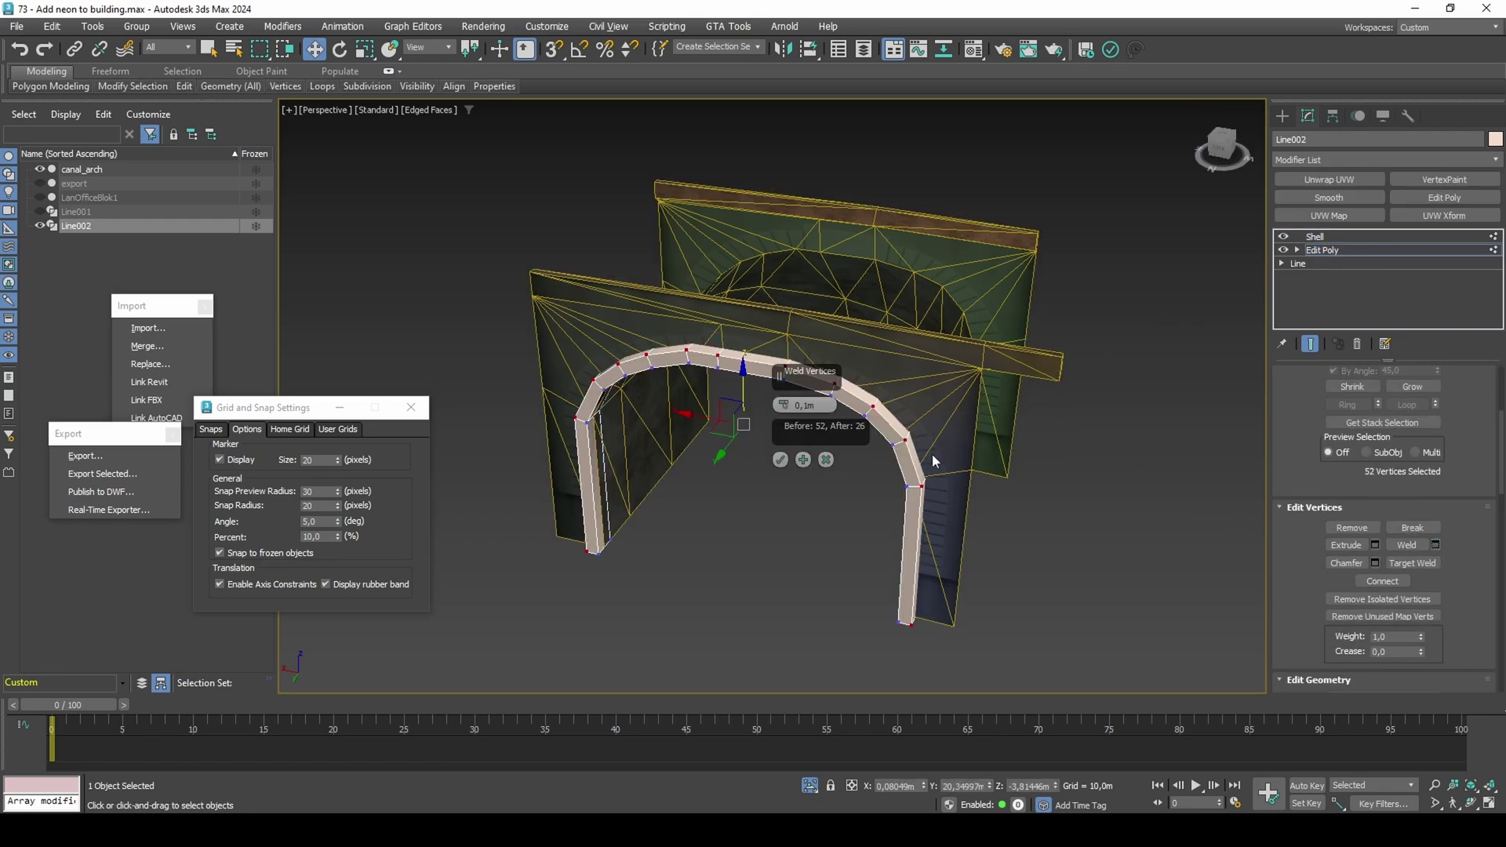
{"action": "left_click", "coordinate": [779, 460]}
{"action": "key", "text": "1"}
Set the Shell's outer amount to 2 m
{"action": "left_click", "coordinate": [1315, 237]}
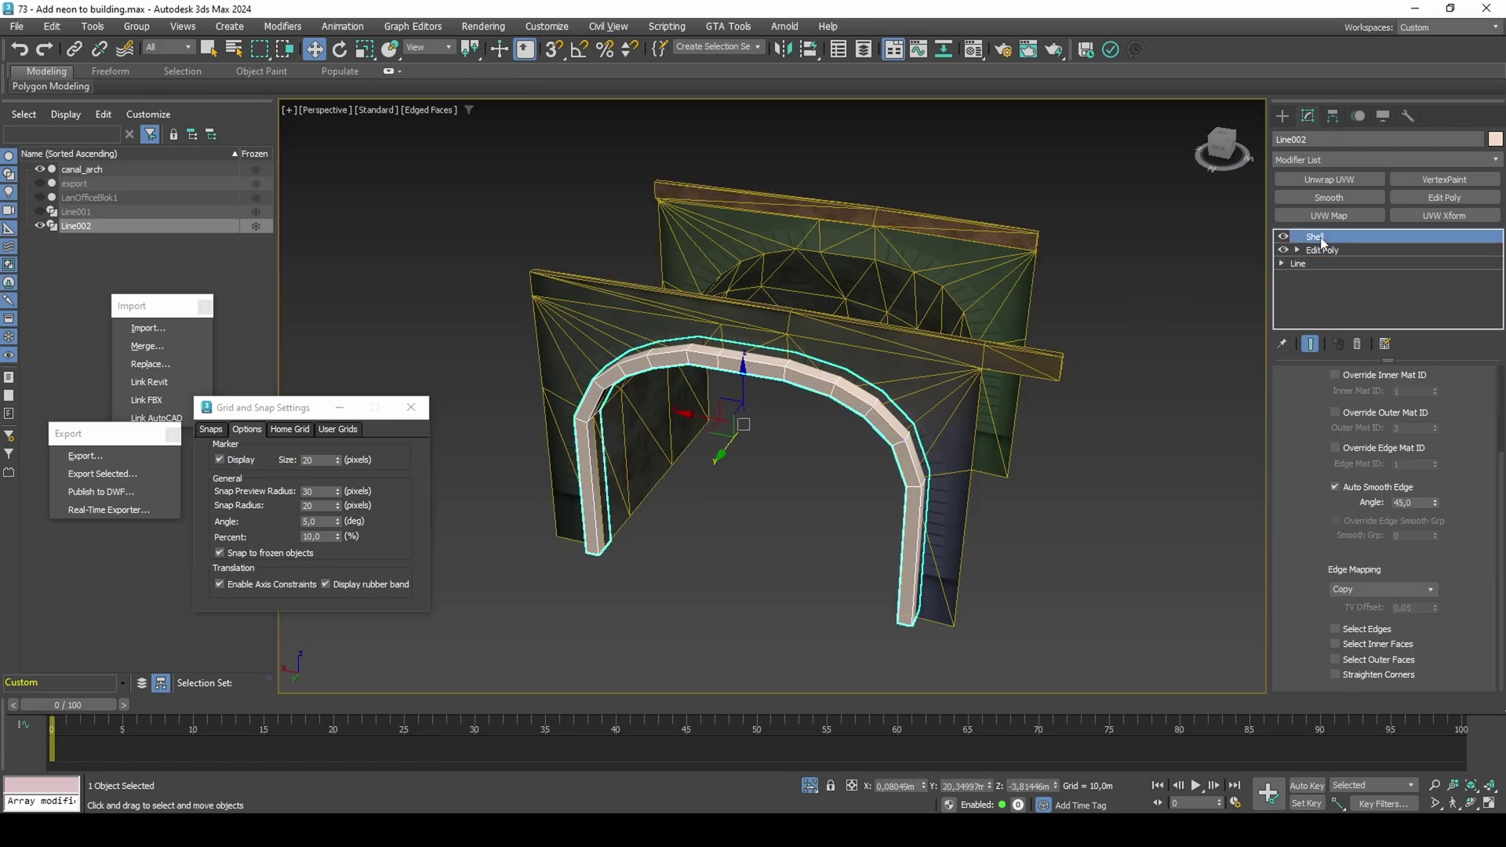
{"action": "scroll", "coordinate": [1441, 449], "scroll_direction": "up", "scroll_amount": 3}
{"action": "left_click_drag", "start_coordinate": [1418, 414], "coordinate": [1366, 404]}
{"action": "type", "text": "2"}
{"action": "key", "text": "Return"}
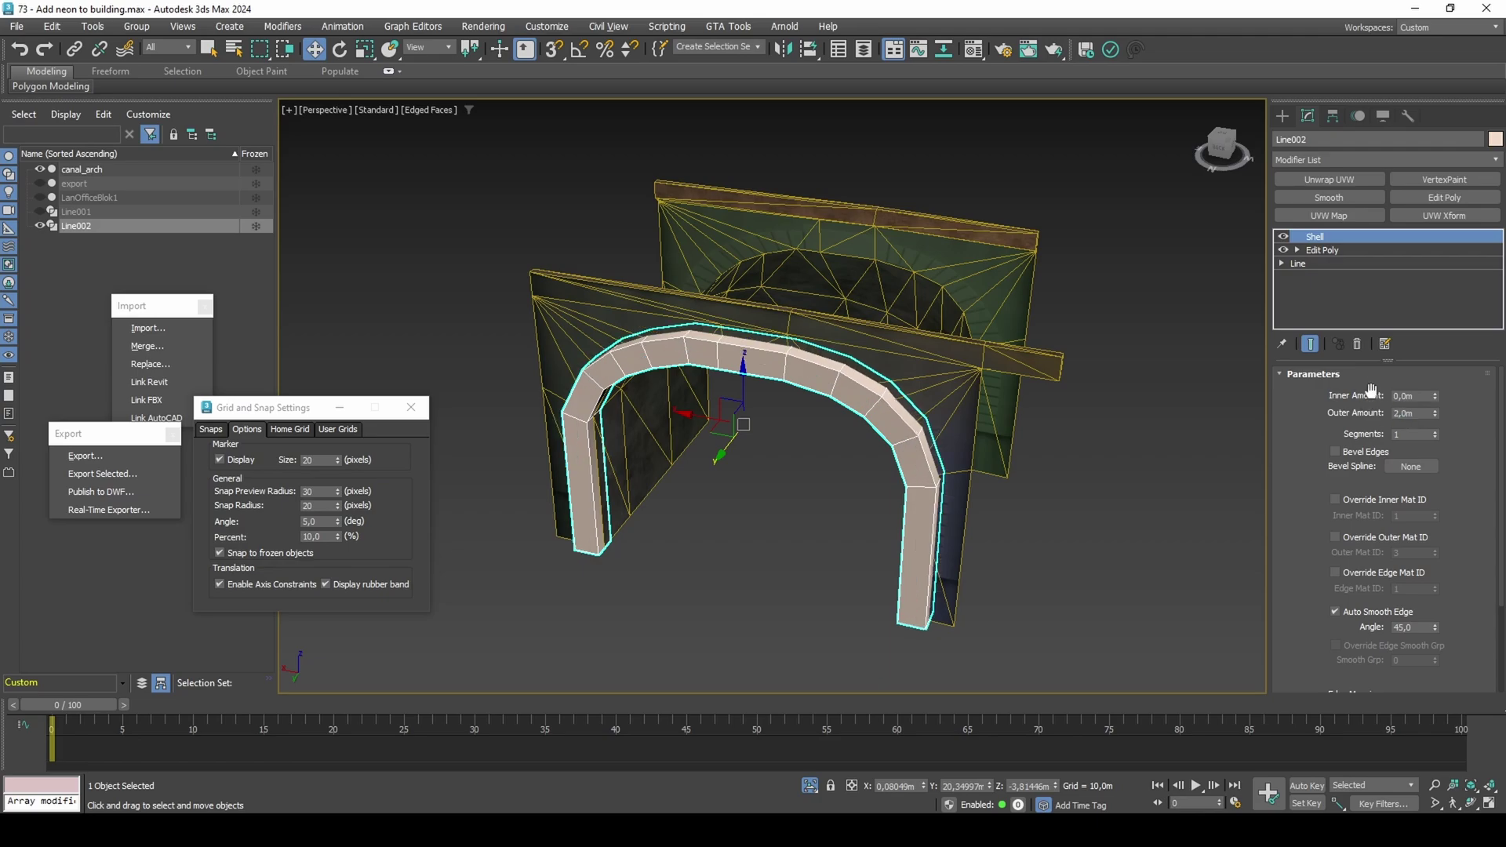
Add another Edit Poly above the Shell, select the front faces by angle 15, and delete all the other faces
{"action": "left_click", "coordinate": [1442, 198]}
{"action": "key", "text": "4"}
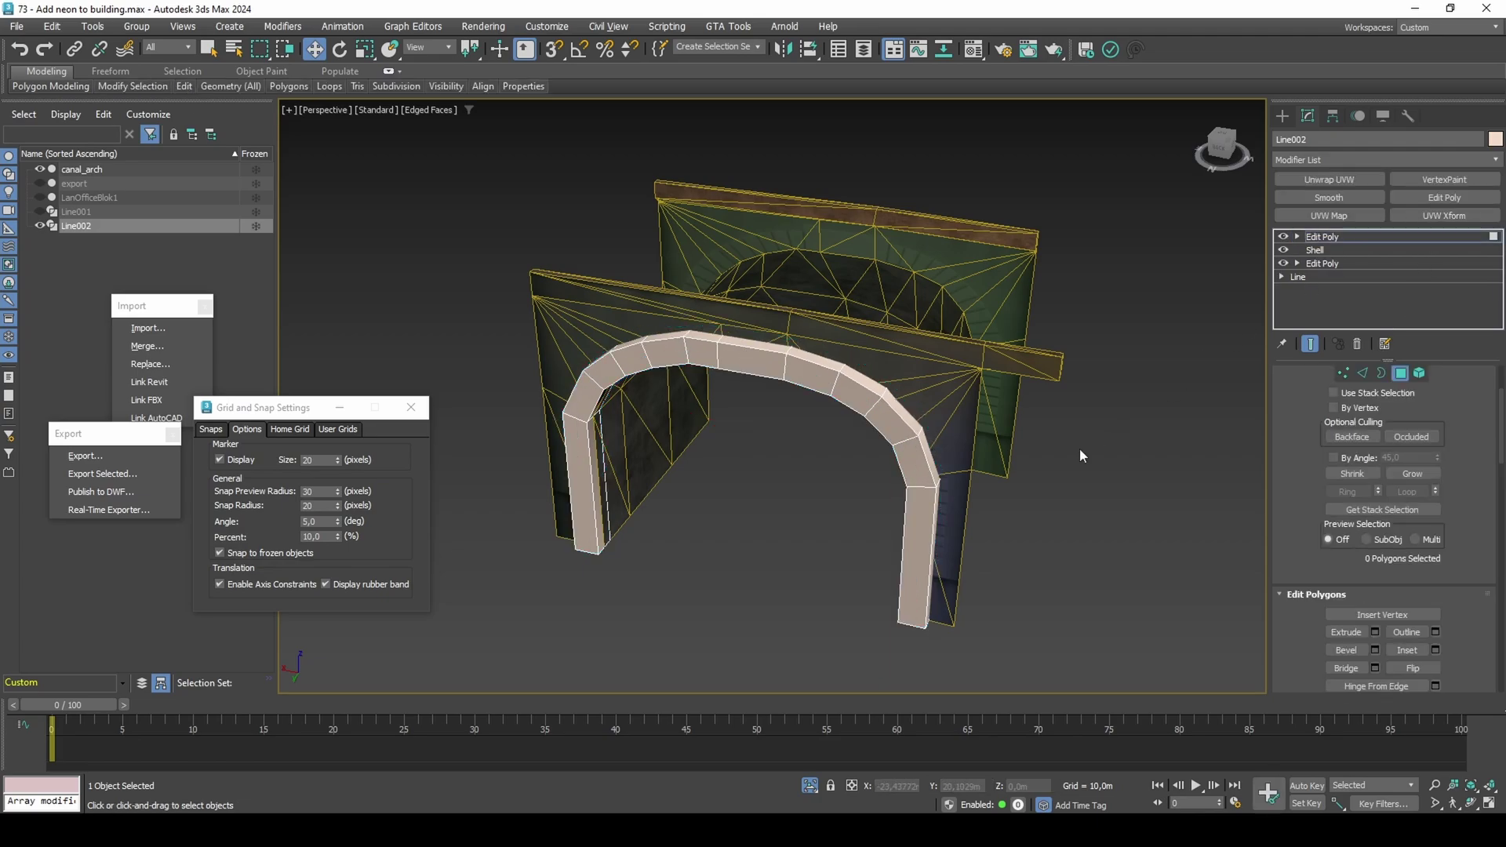
{"action": "left_click", "coordinate": [918, 518]}
{"action": "left_click", "coordinate": [1365, 458]}
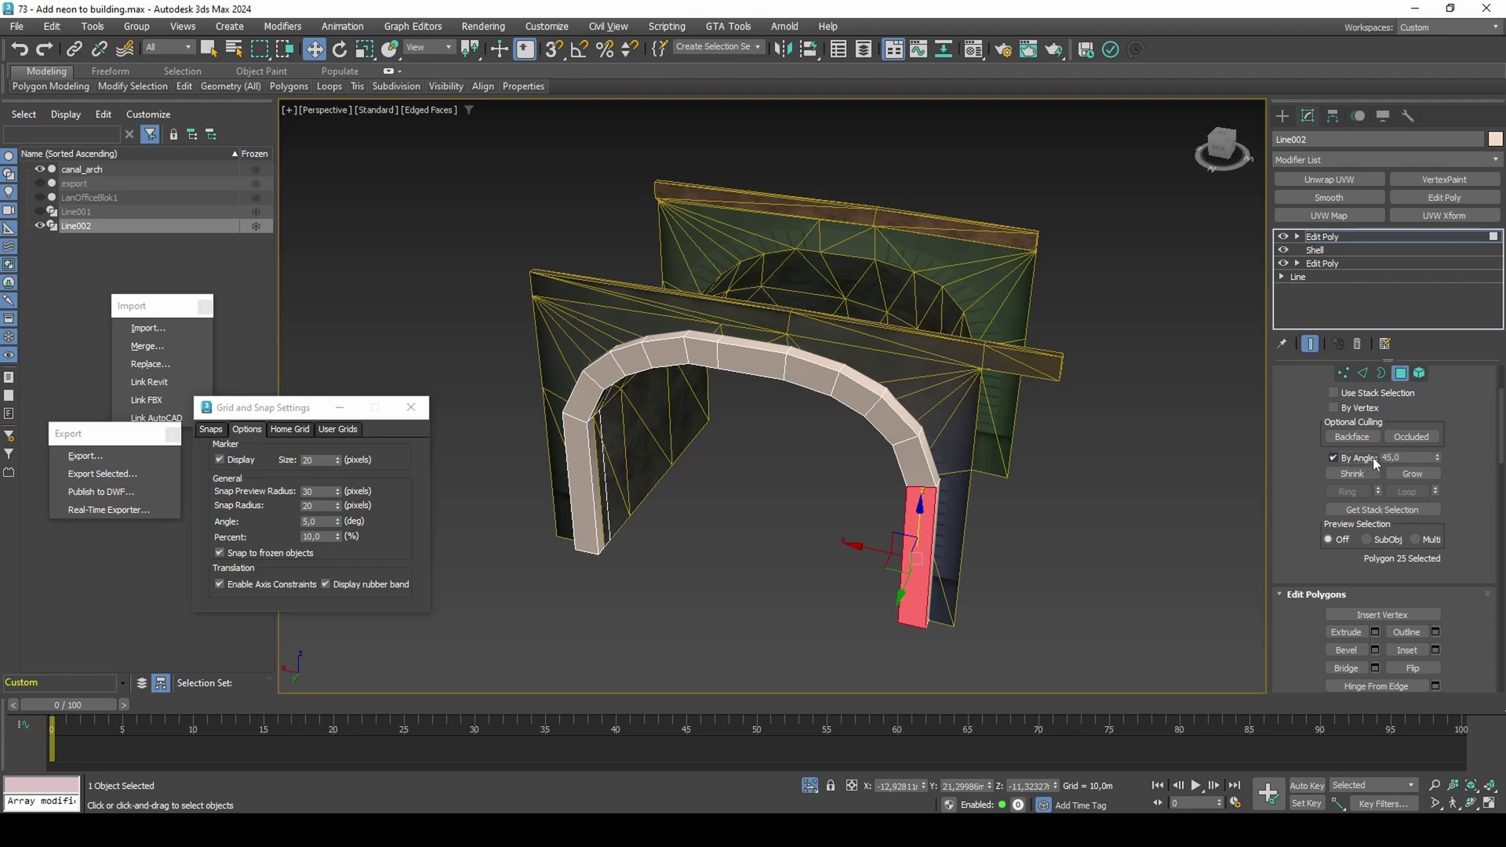
{"action": "double_click", "coordinate": [1388, 457]}
{"action": "type", "text": "15"}
{"action": "left_click", "coordinate": [917, 465]}
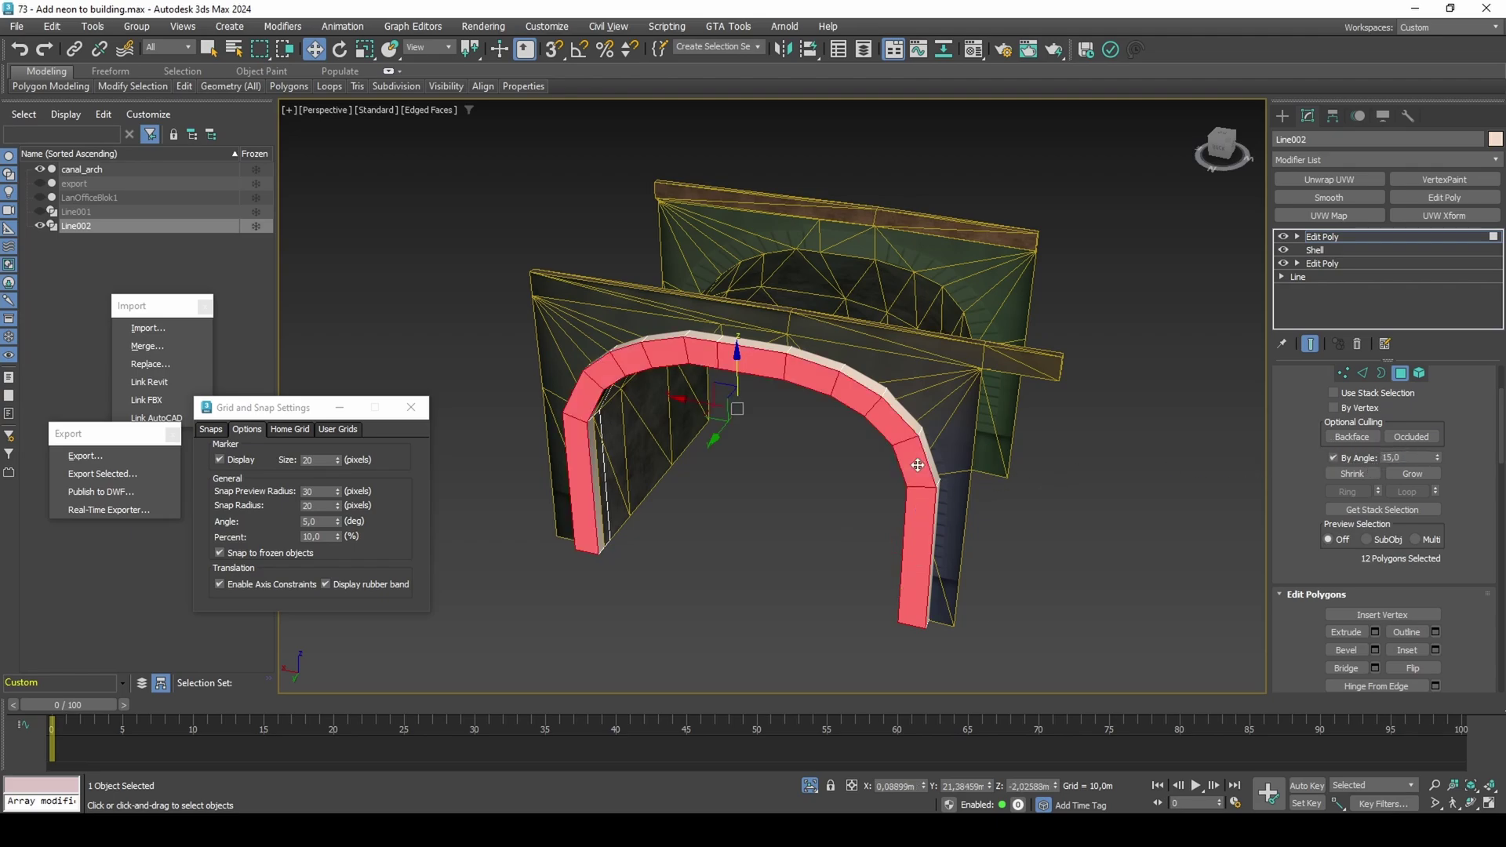
{"action": "key", "text": "ctrl+d"}
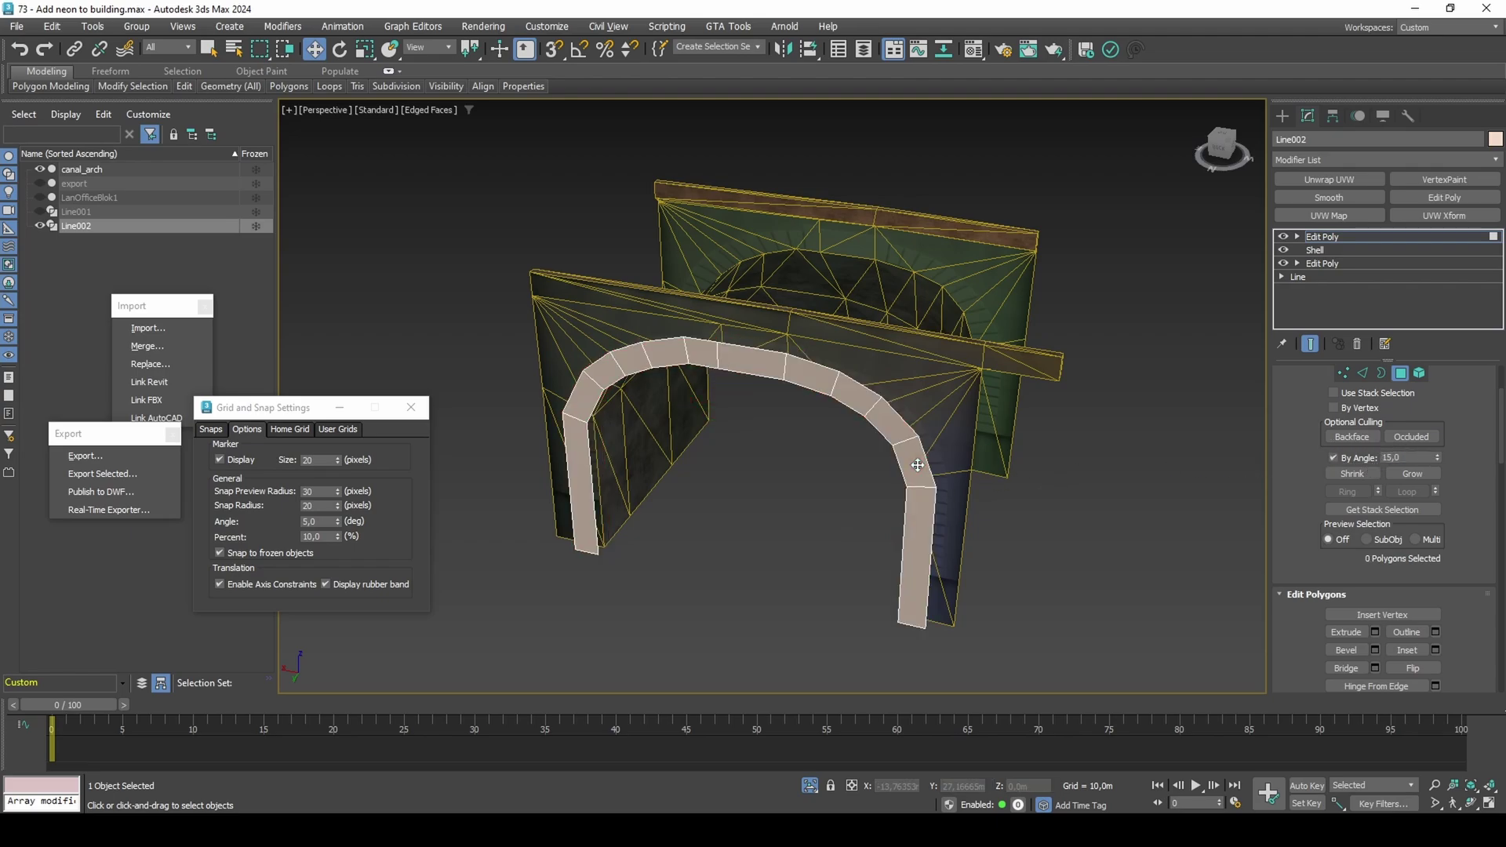
{"action": "key", "text": "4"}
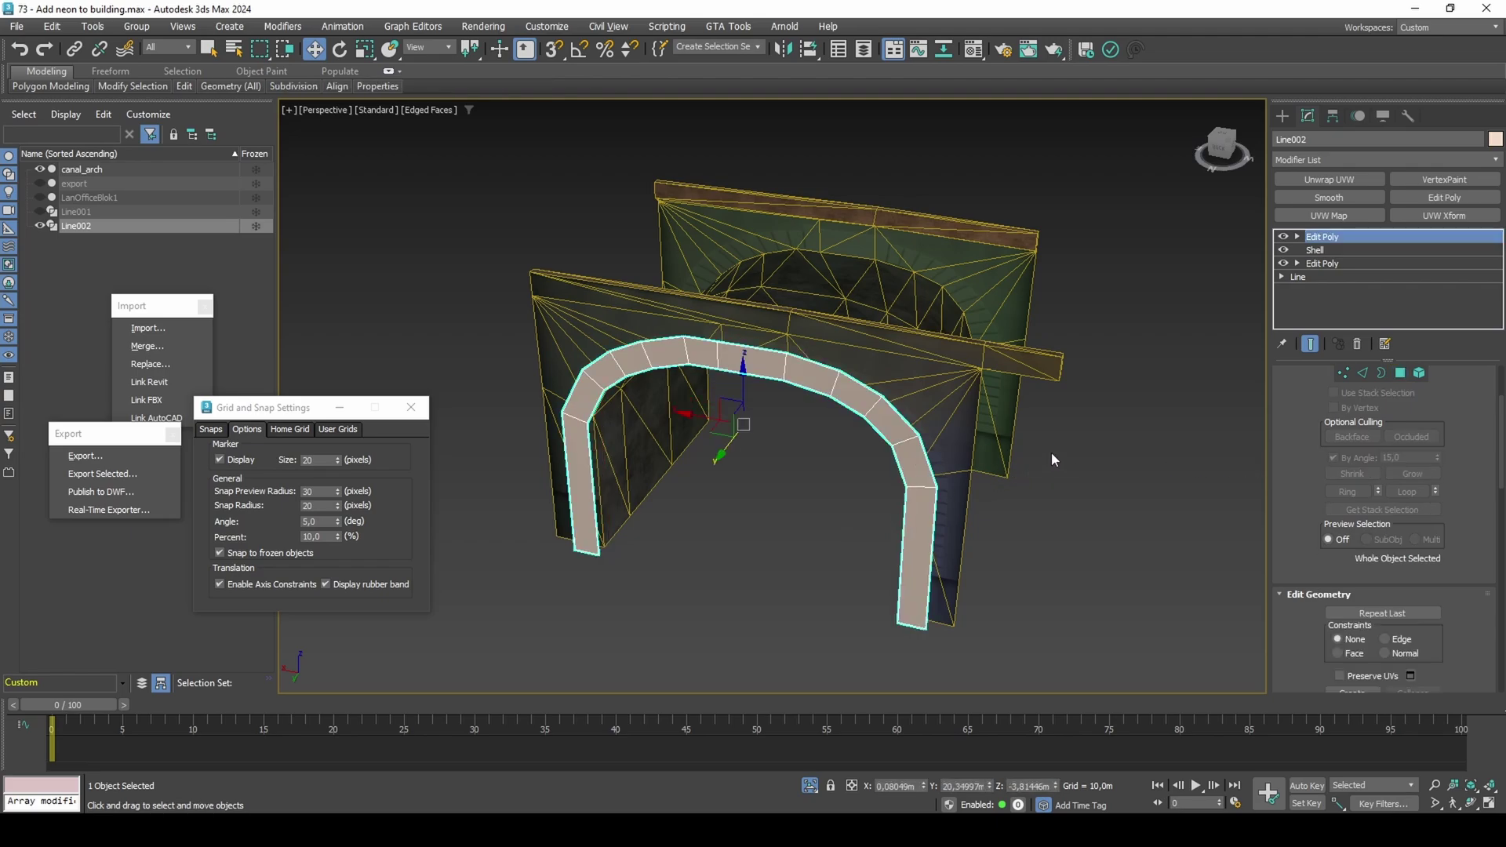
At the base Line level, with the end result shown, reduce the rectangular profile's length to 0.15 m
{"action": "left_click", "coordinate": [1343, 276]}
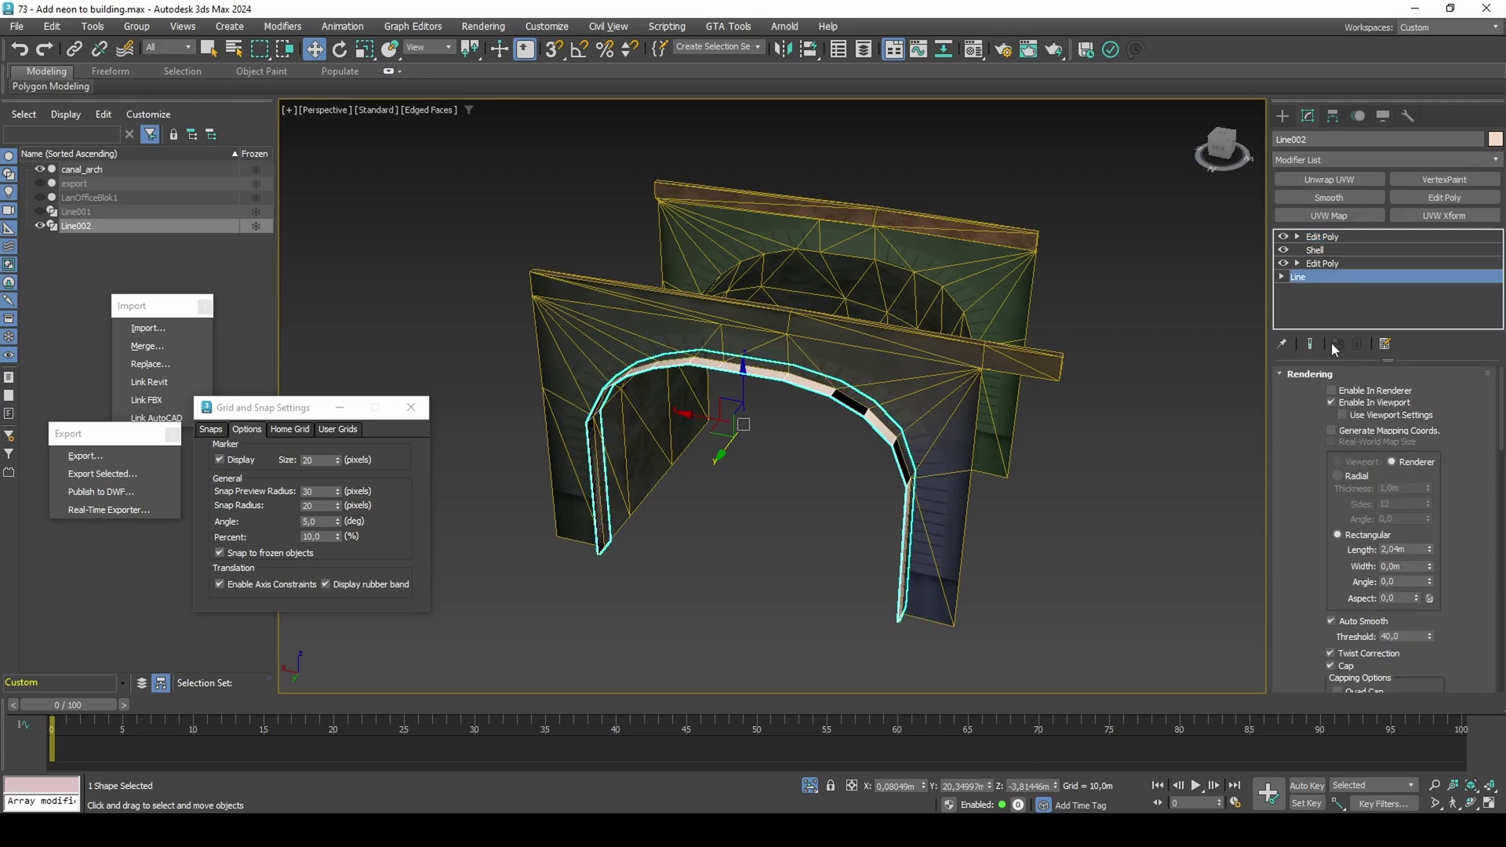
{"action": "left_click", "coordinate": [1309, 343]}
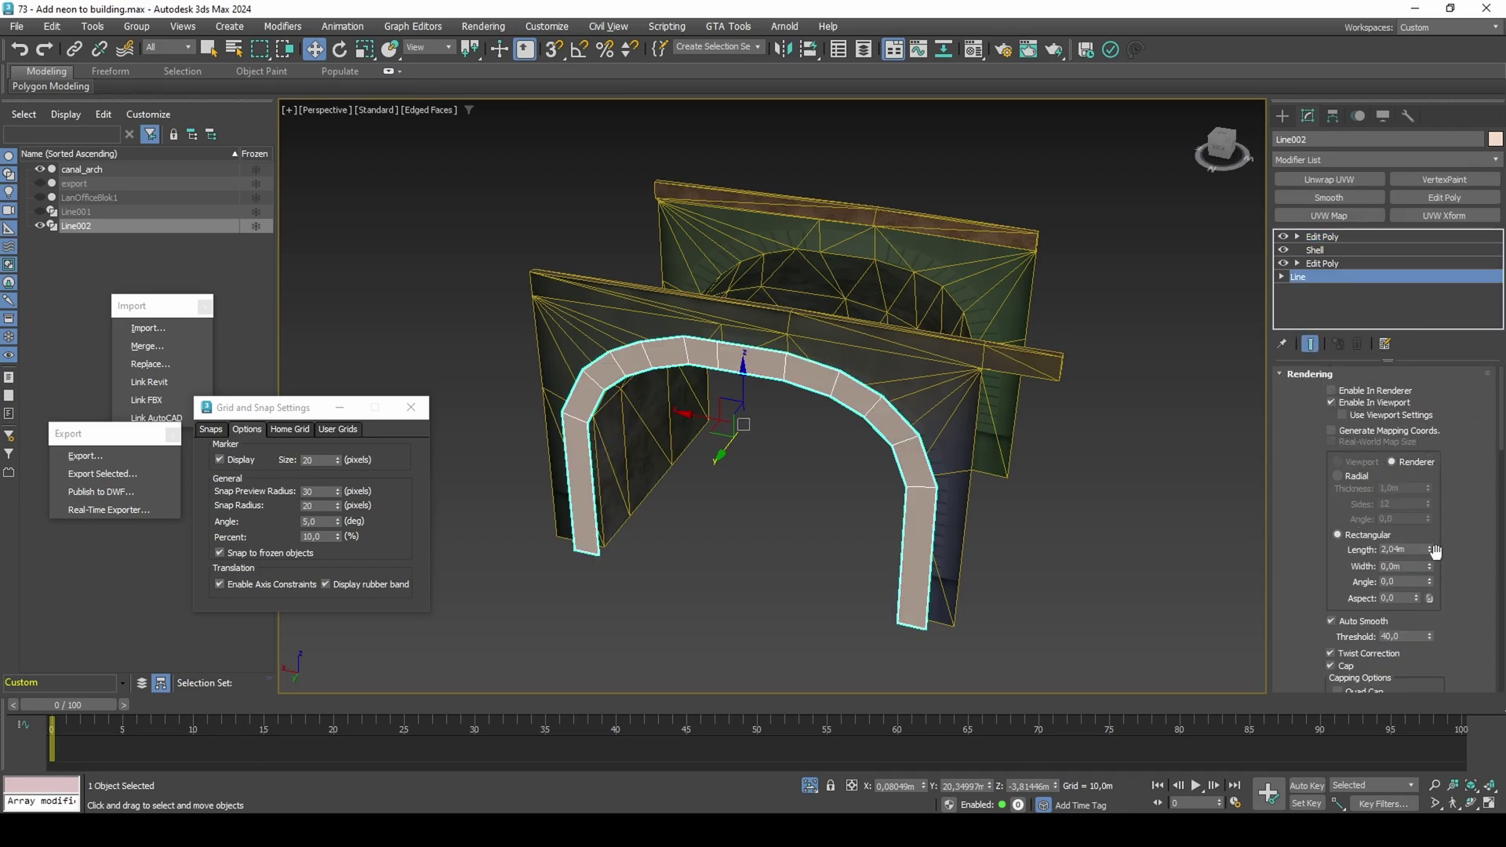
{"action": "left_click_drag", "start_coordinate": [1428, 549], "coordinate": [1439, 620]}
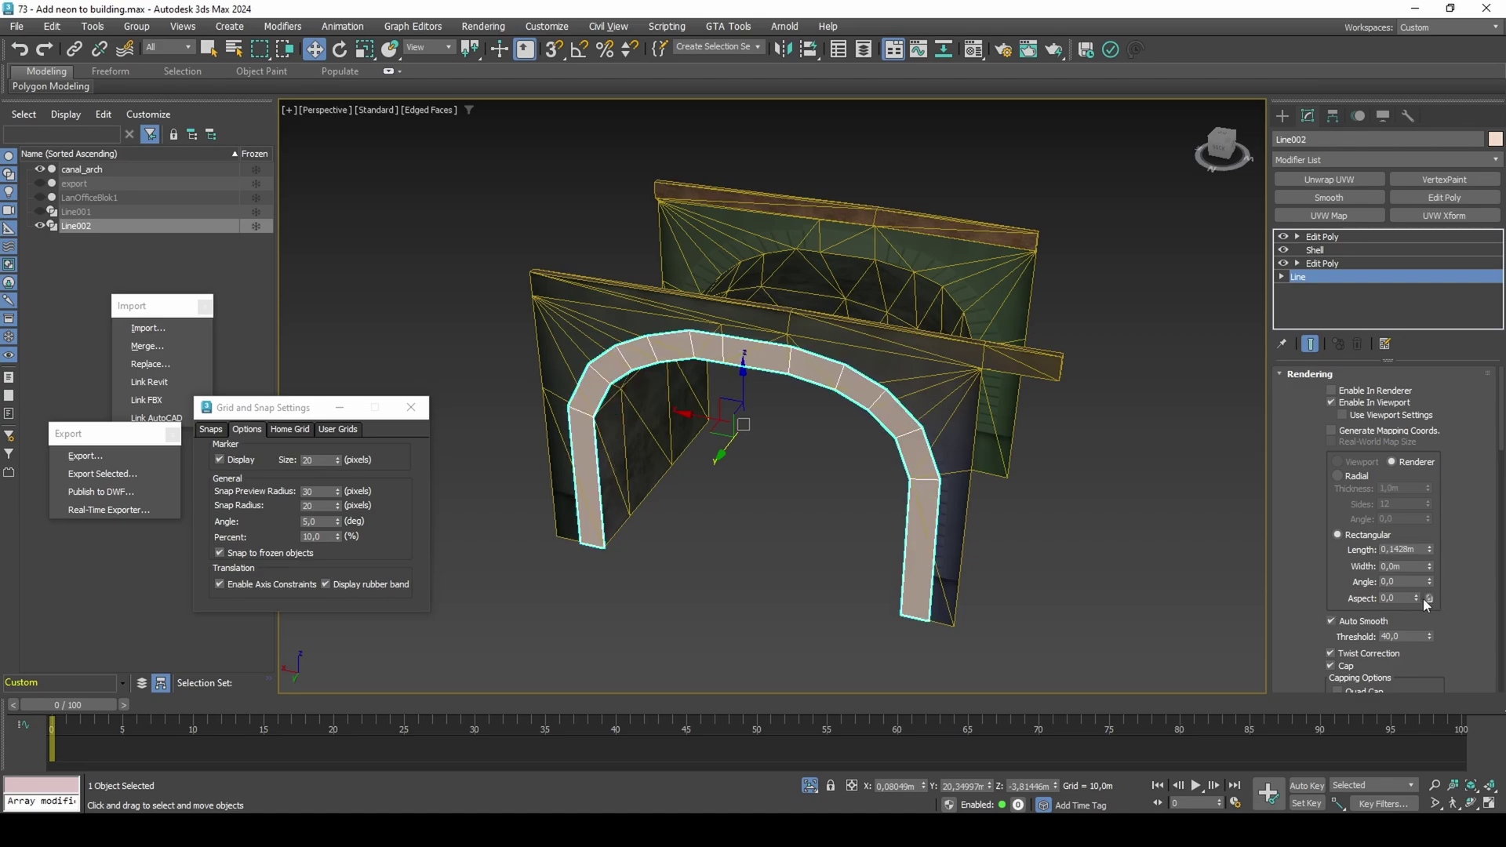
{"action": "left_click", "coordinate": [1391, 550]}
{"action": "type", "text": "15"}
{"action": "key", "text": "Return"}
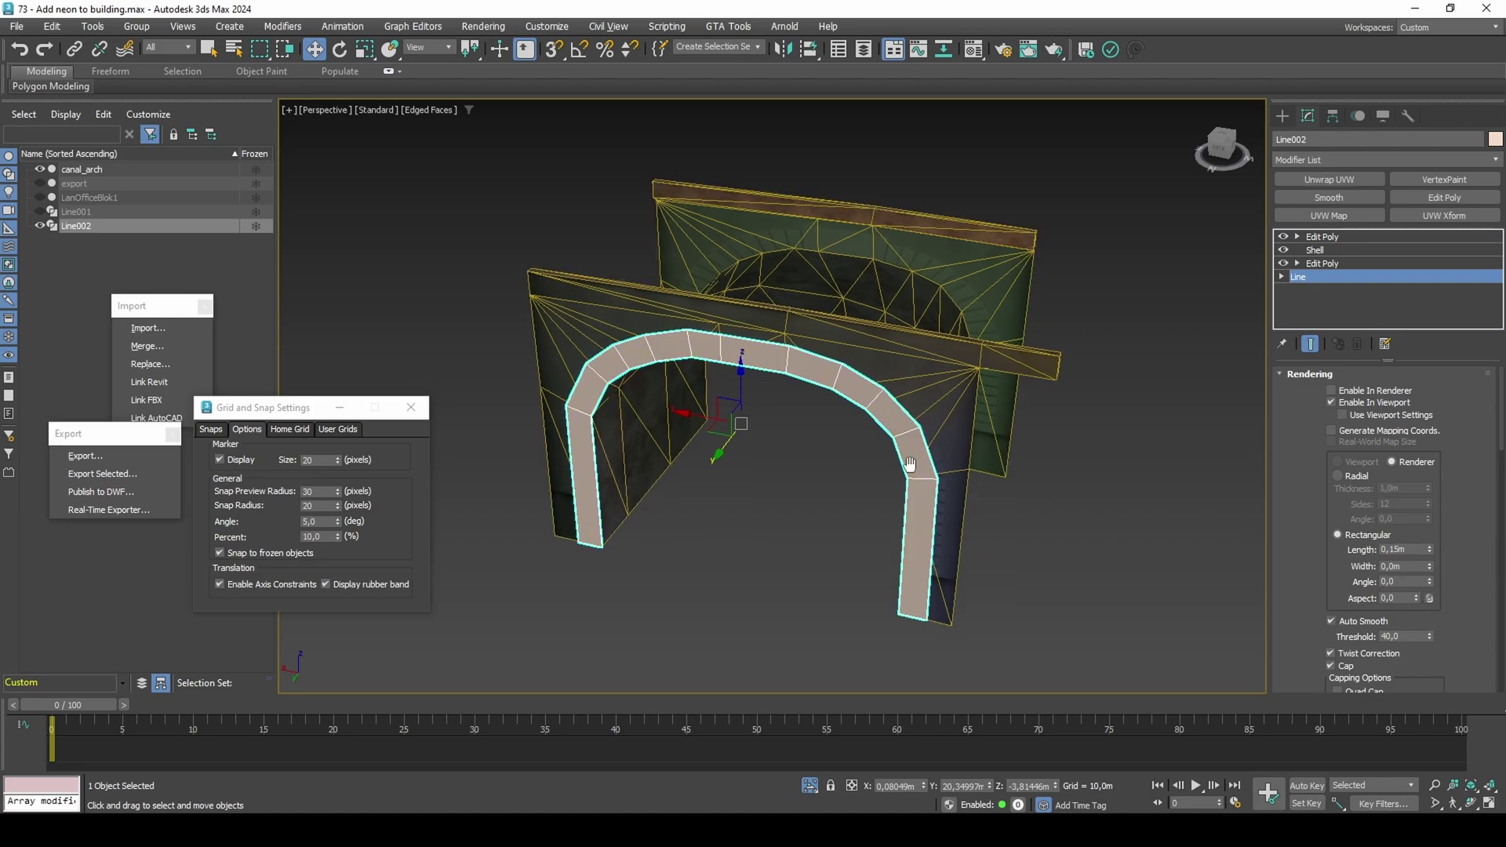
{"action": "middle_click_drag", "start_coordinate": [911, 468], "coordinate": [908, 416], "text": "alt"}
{"action": "scroll", "coordinate": [810, 426], "scroll_direction": "up", "scroll_amount": 5}
{"action": "scroll", "coordinate": [915, 422], "scroll_direction": "down", "scroll_amount": 3}
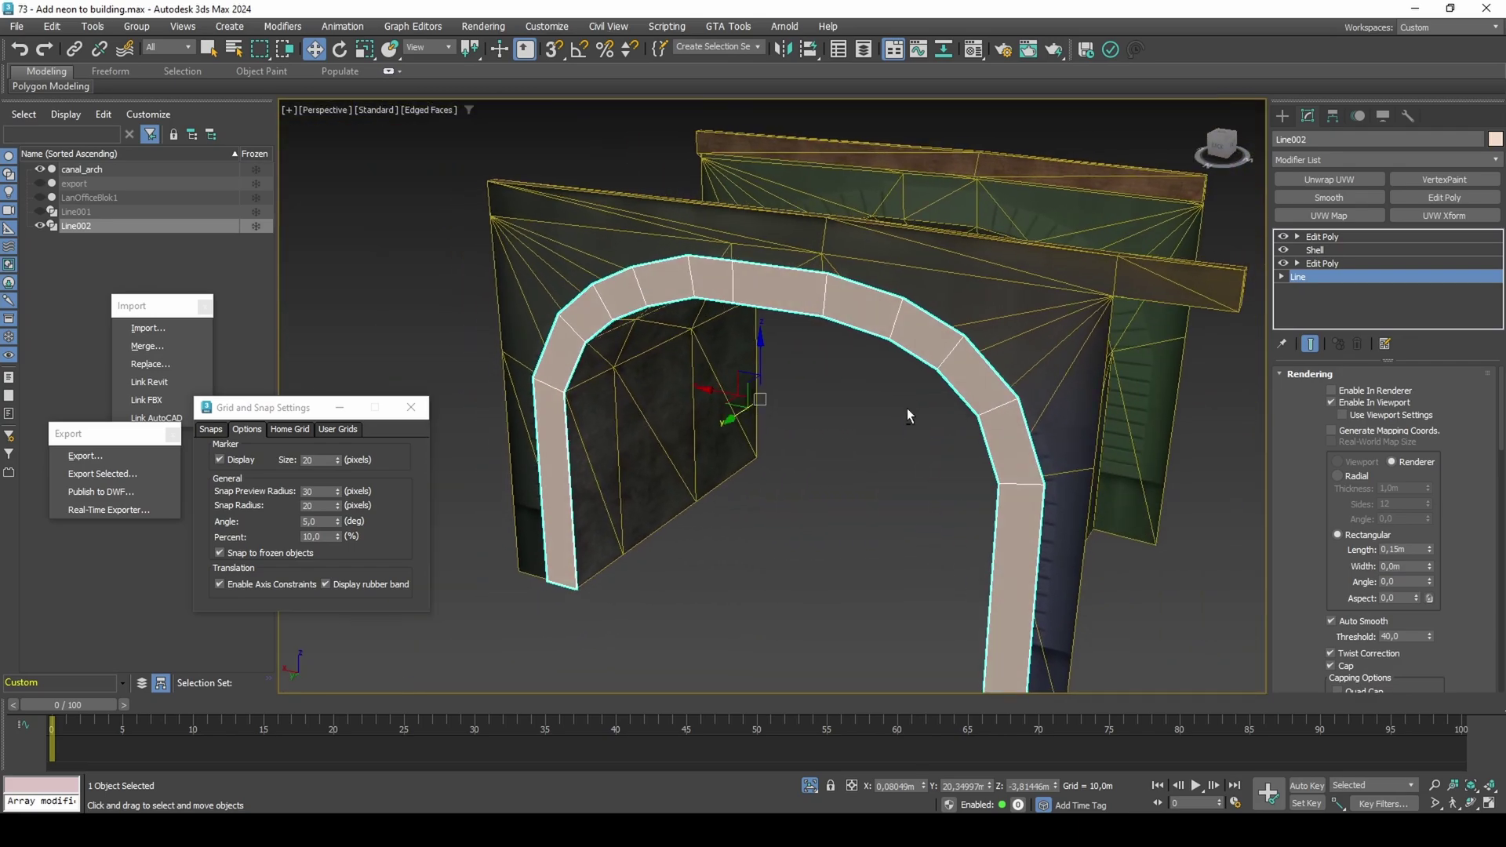
Assign the 01 - Default material with the neon.png texture to the arch strip
{"action": "key", "text": "m"}
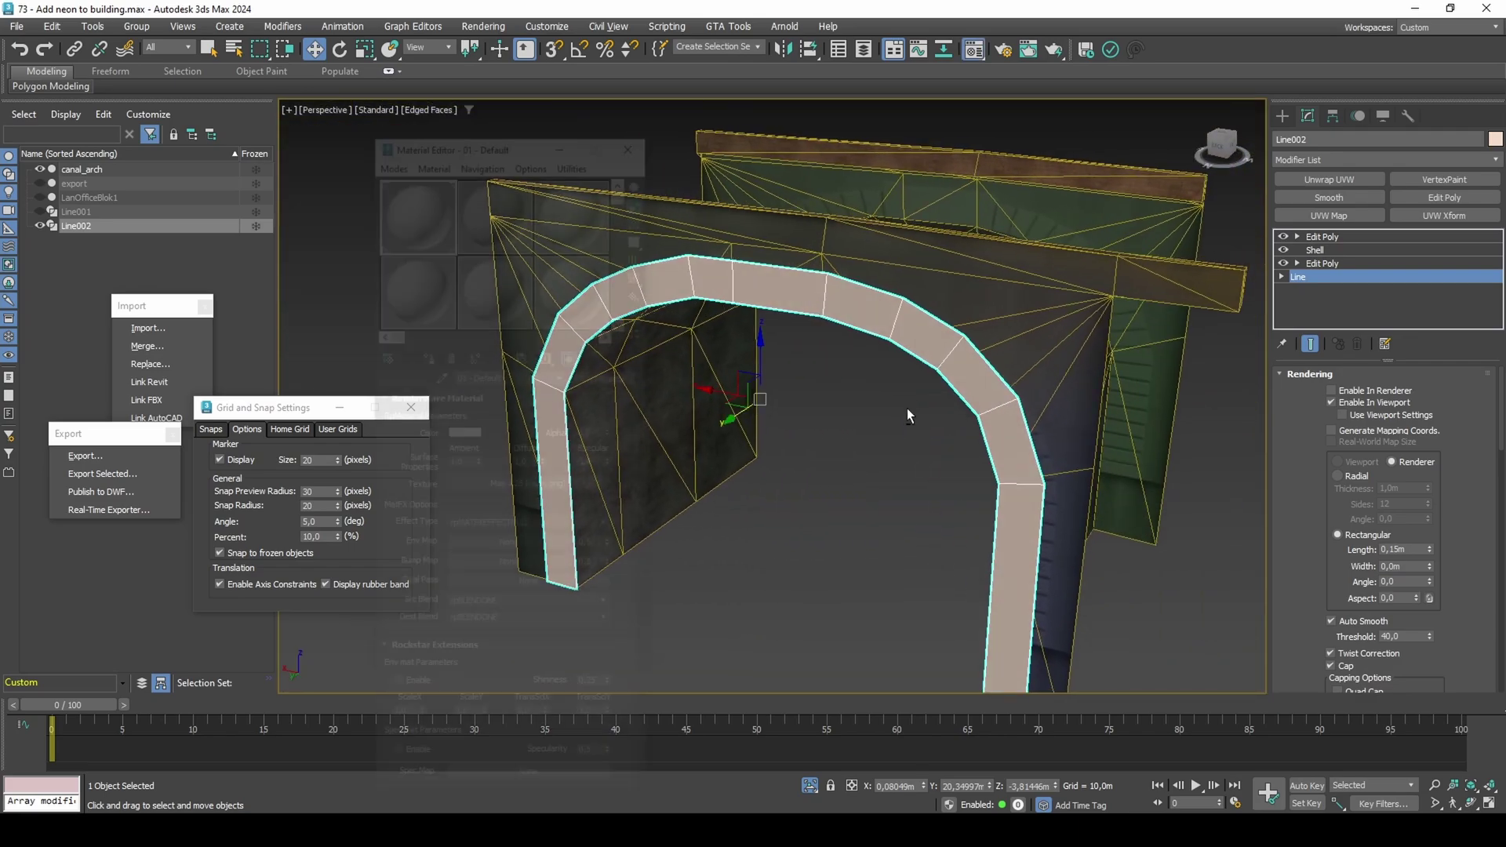
{"action": "left_click", "coordinate": [423, 357]}
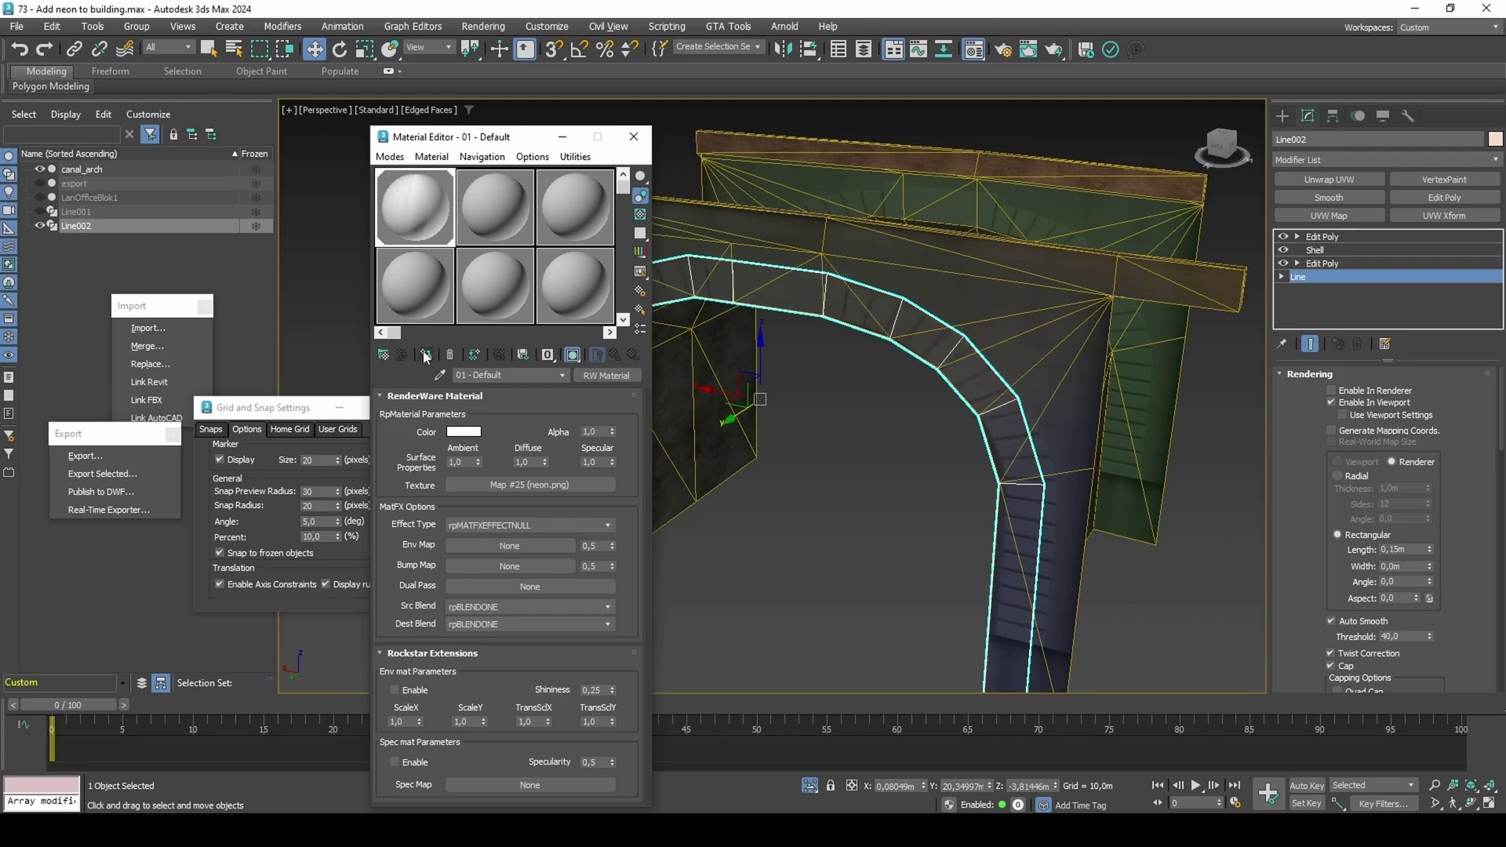
{"action": "left_click", "coordinate": [633, 137]}
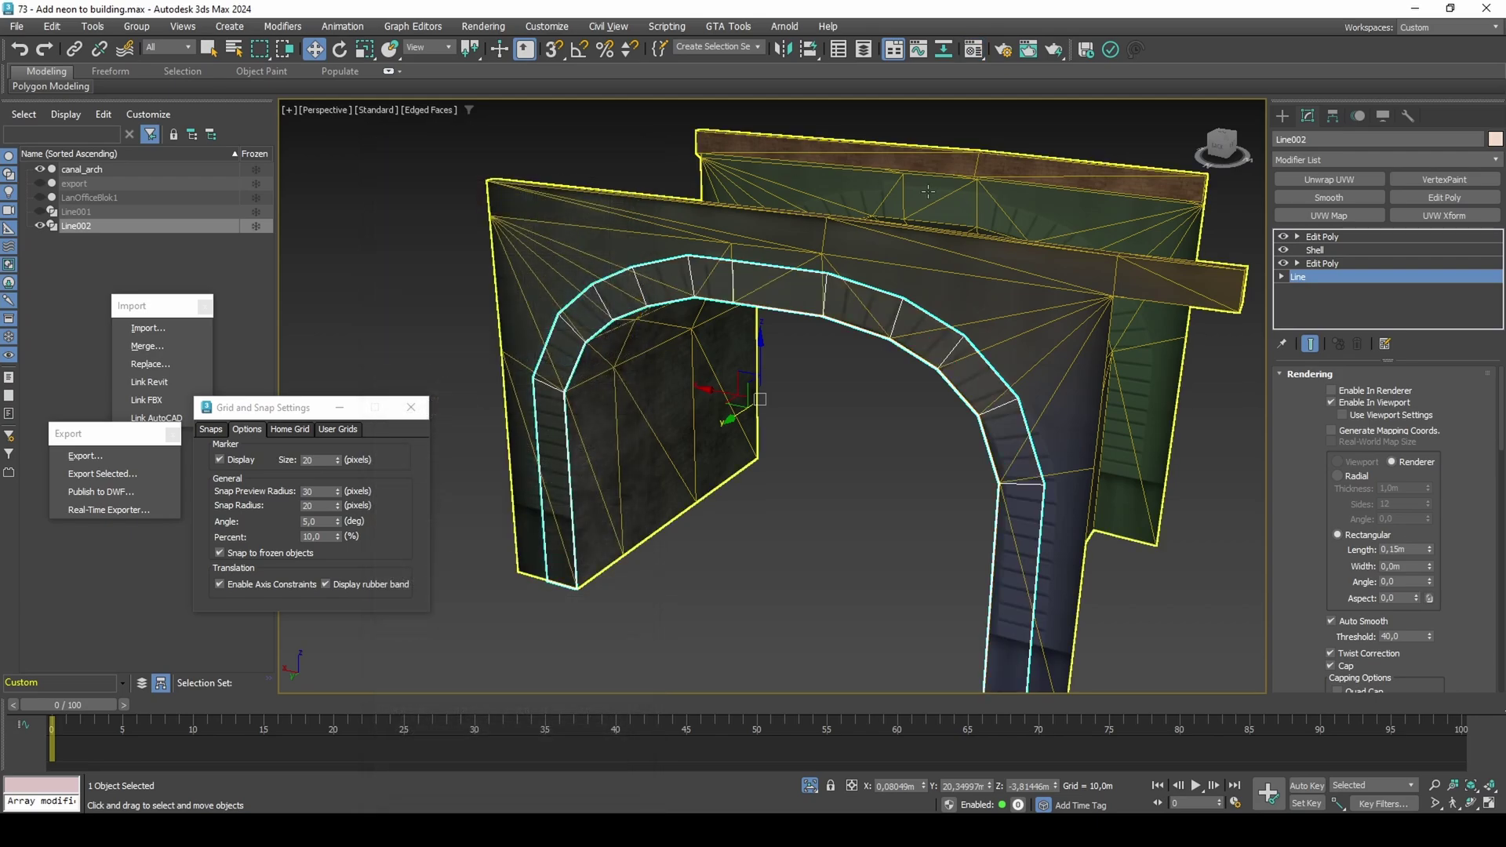
Add a UVW Map modifier above the topmost Edit Poly and set its mapping to Face
{"action": "left_click", "coordinate": [1343, 232]}
{"action": "left_click", "coordinate": [1348, 215]}
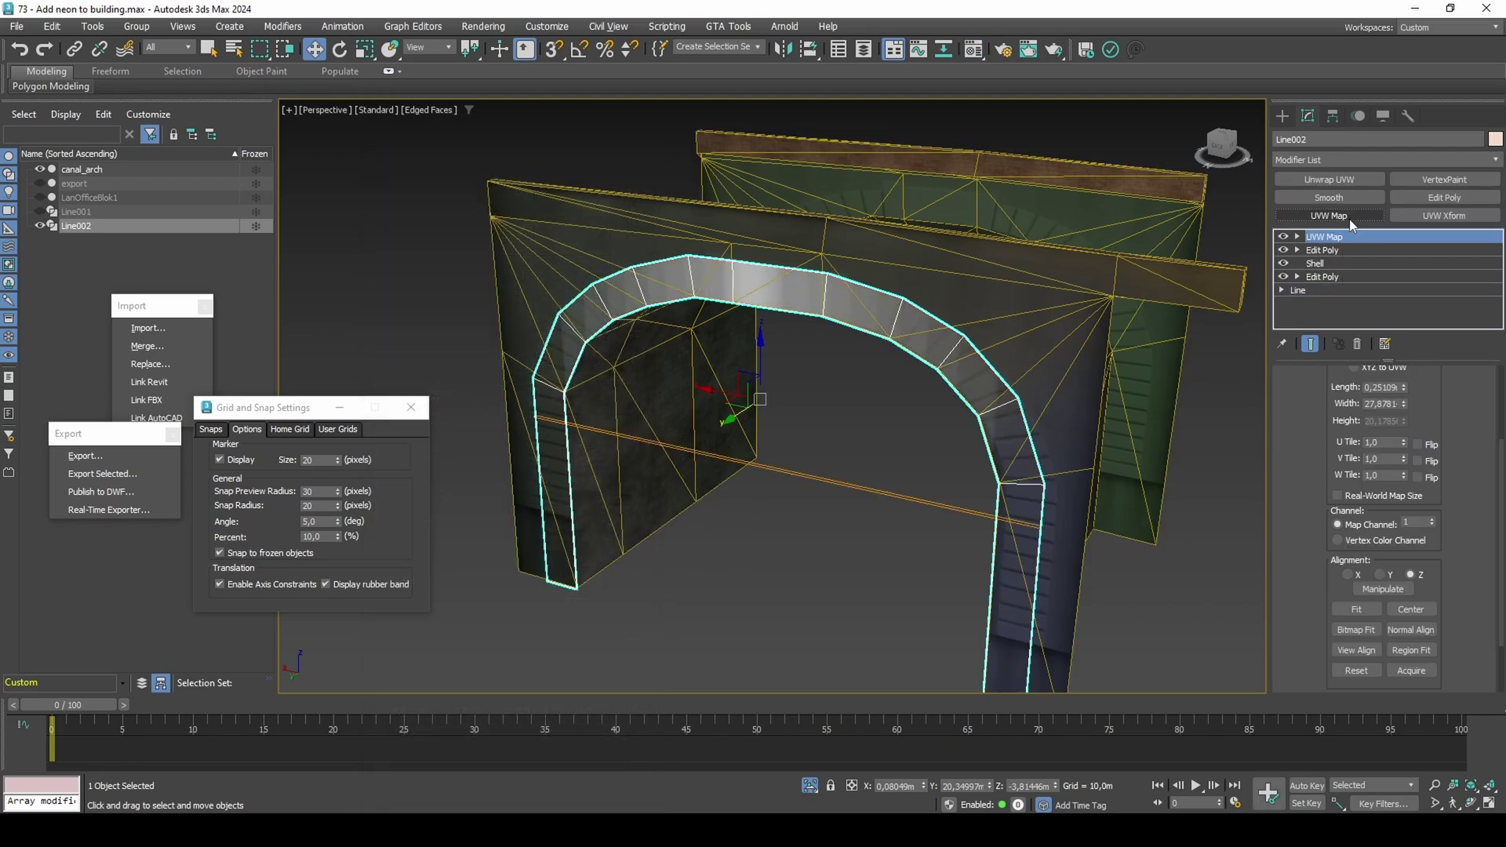
{"action": "scroll", "coordinate": [1451, 434], "scroll_direction": "up", "scroll_amount": 3}
{"action": "left_click", "coordinate": [1354, 477]}
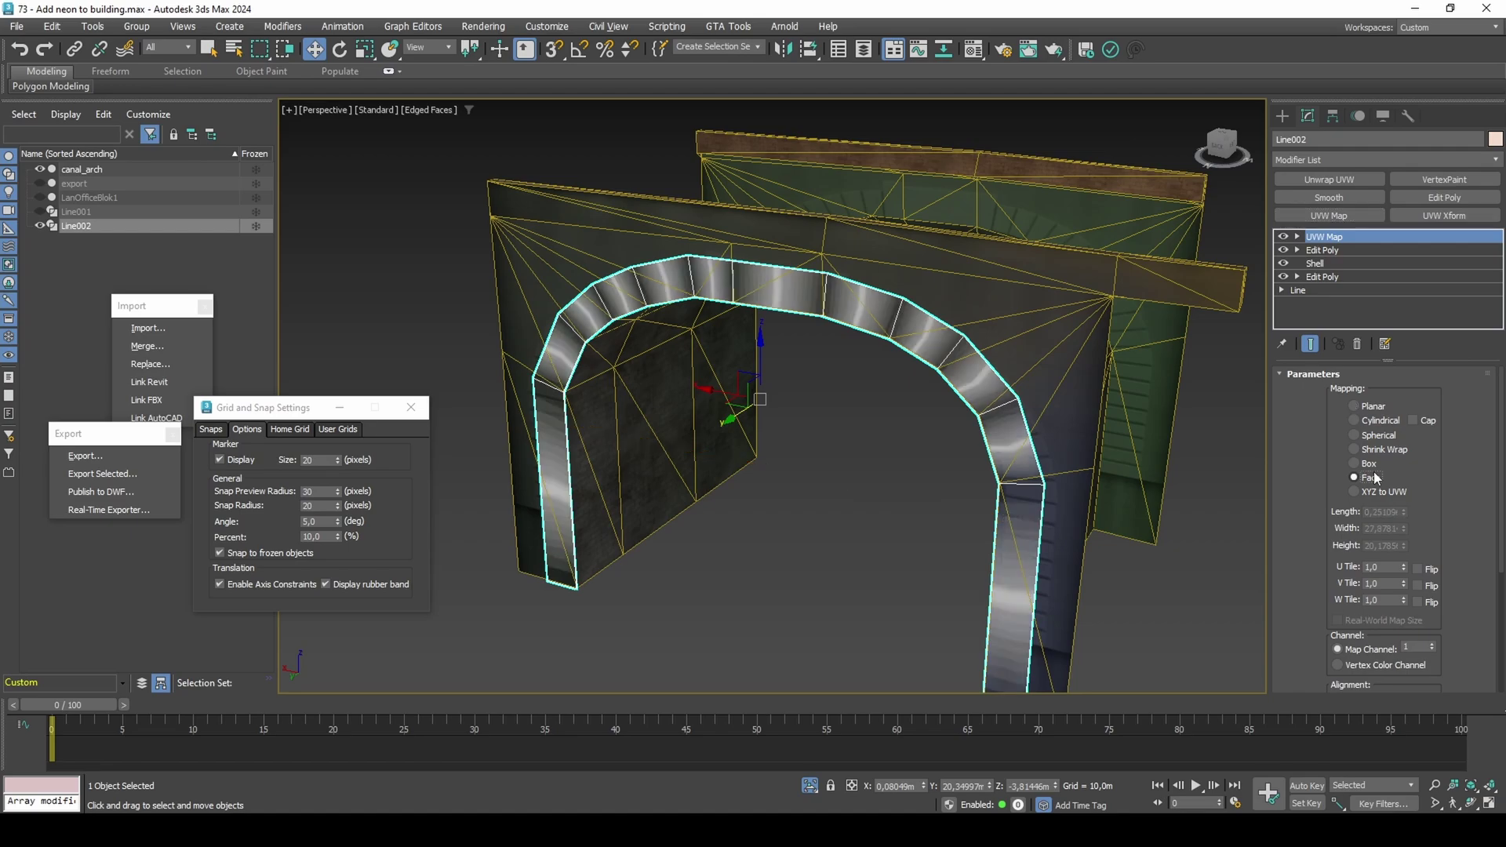
Add a UVW Xform modifier and set its rotation to 90 so the neon texture runs along the strip
{"action": "left_click", "coordinate": [1463, 217]}
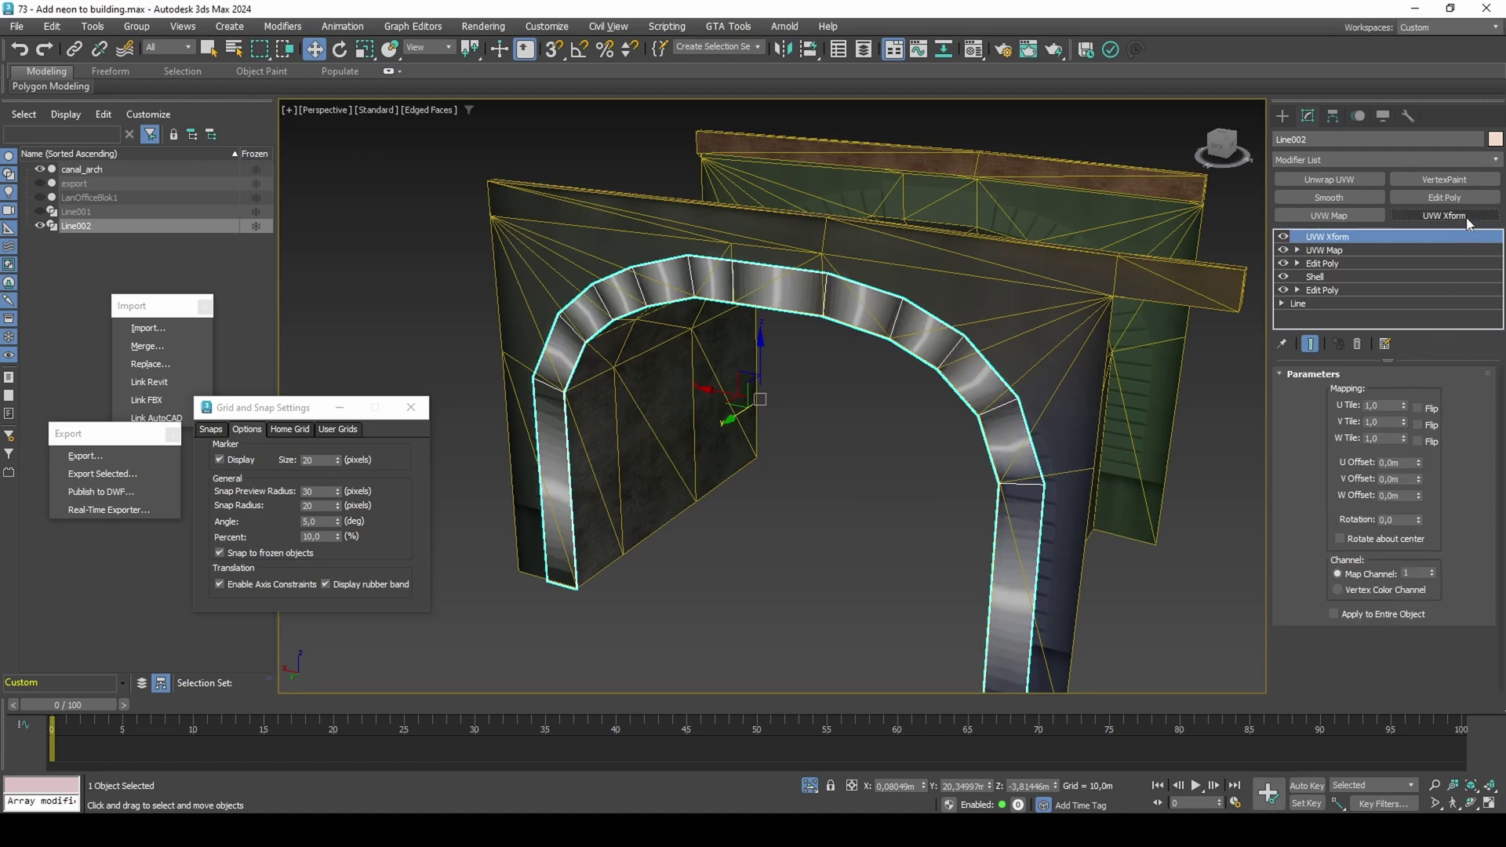
{"action": "left_click_drag", "start_coordinate": [1396, 518], "coordinate": [1354, 516]}
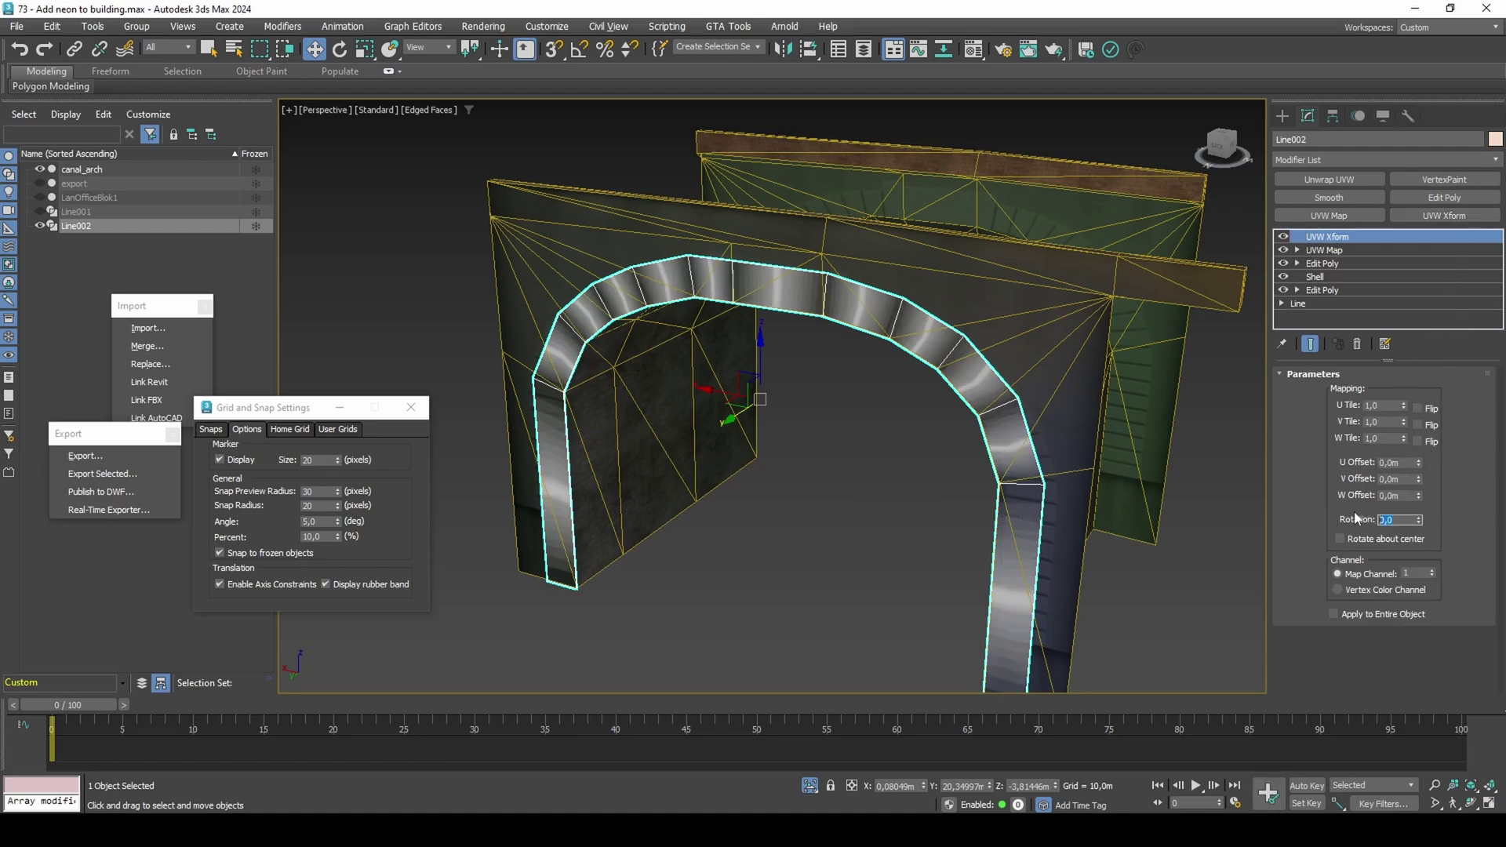
{"action": "key", "text": "Return"}
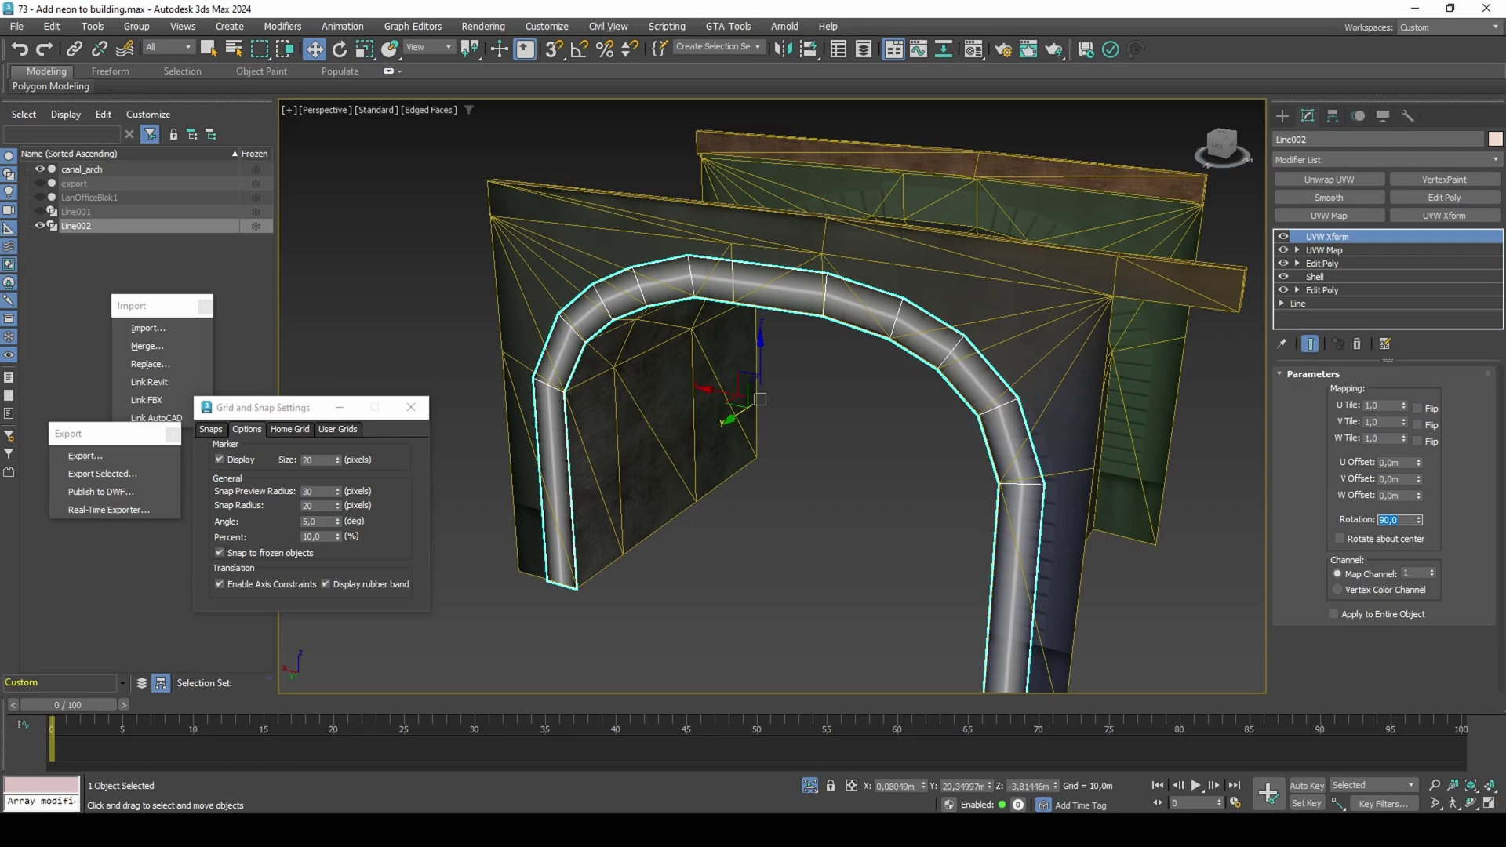